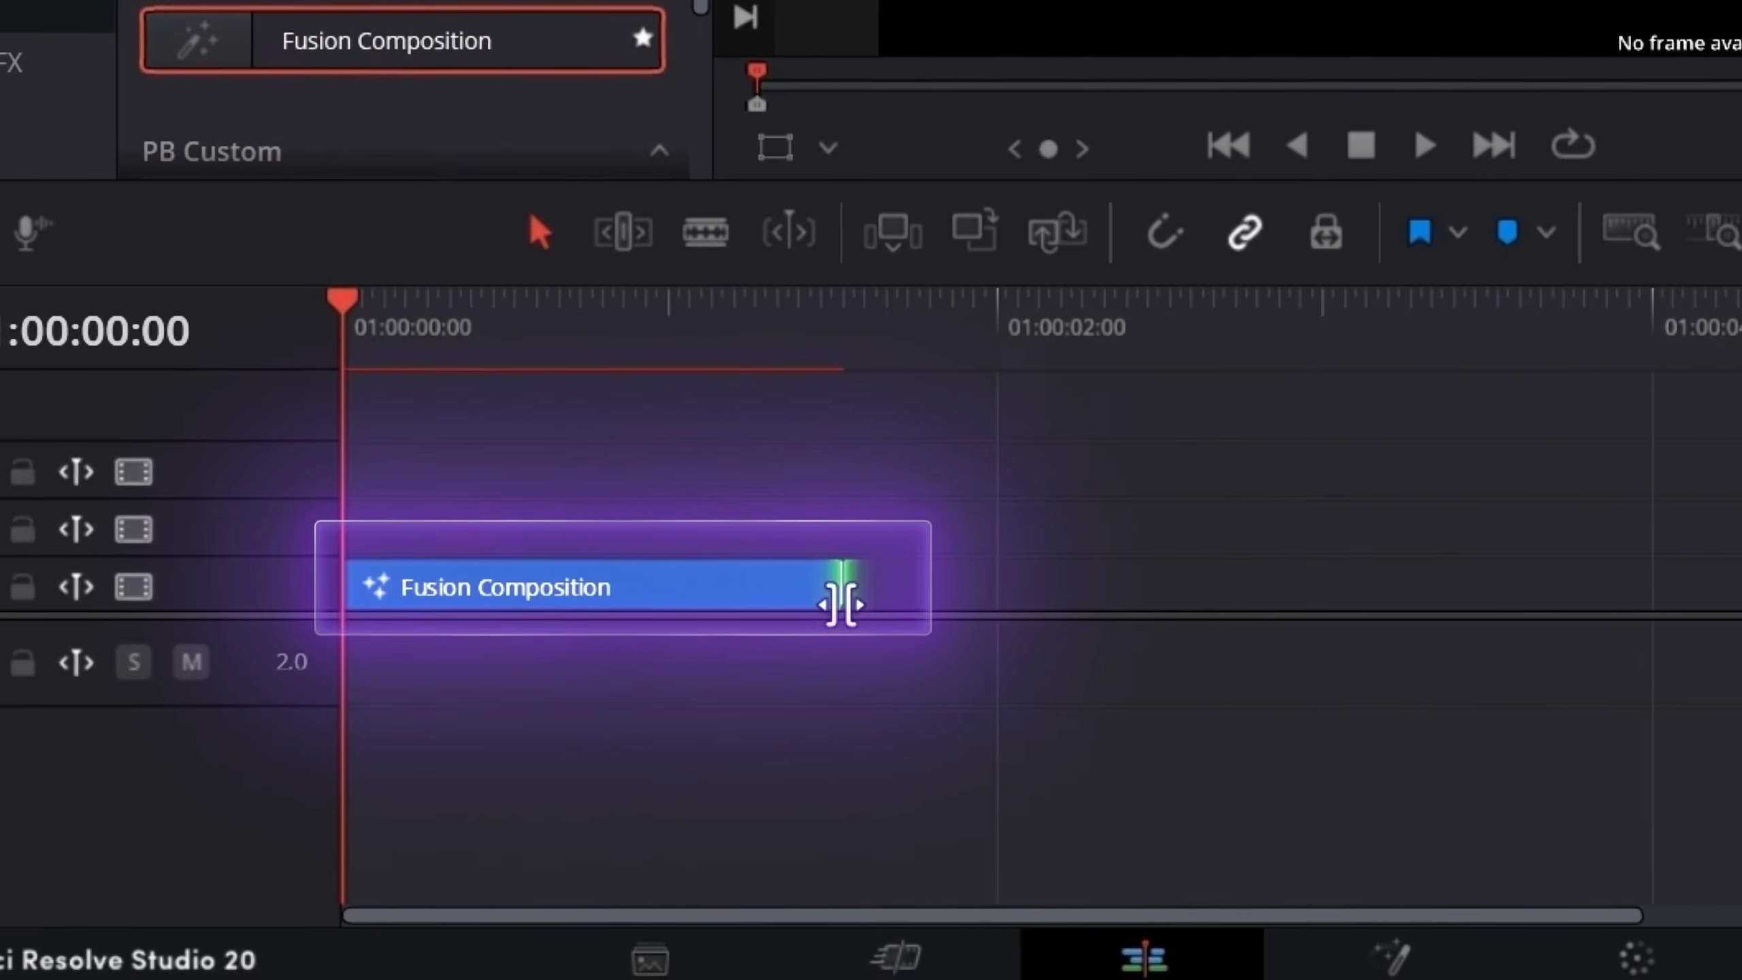
- Open the Fusion Composition clip from the timeline on the Fusion page
{"action": "left_click", "coordinate": [803, 594]}
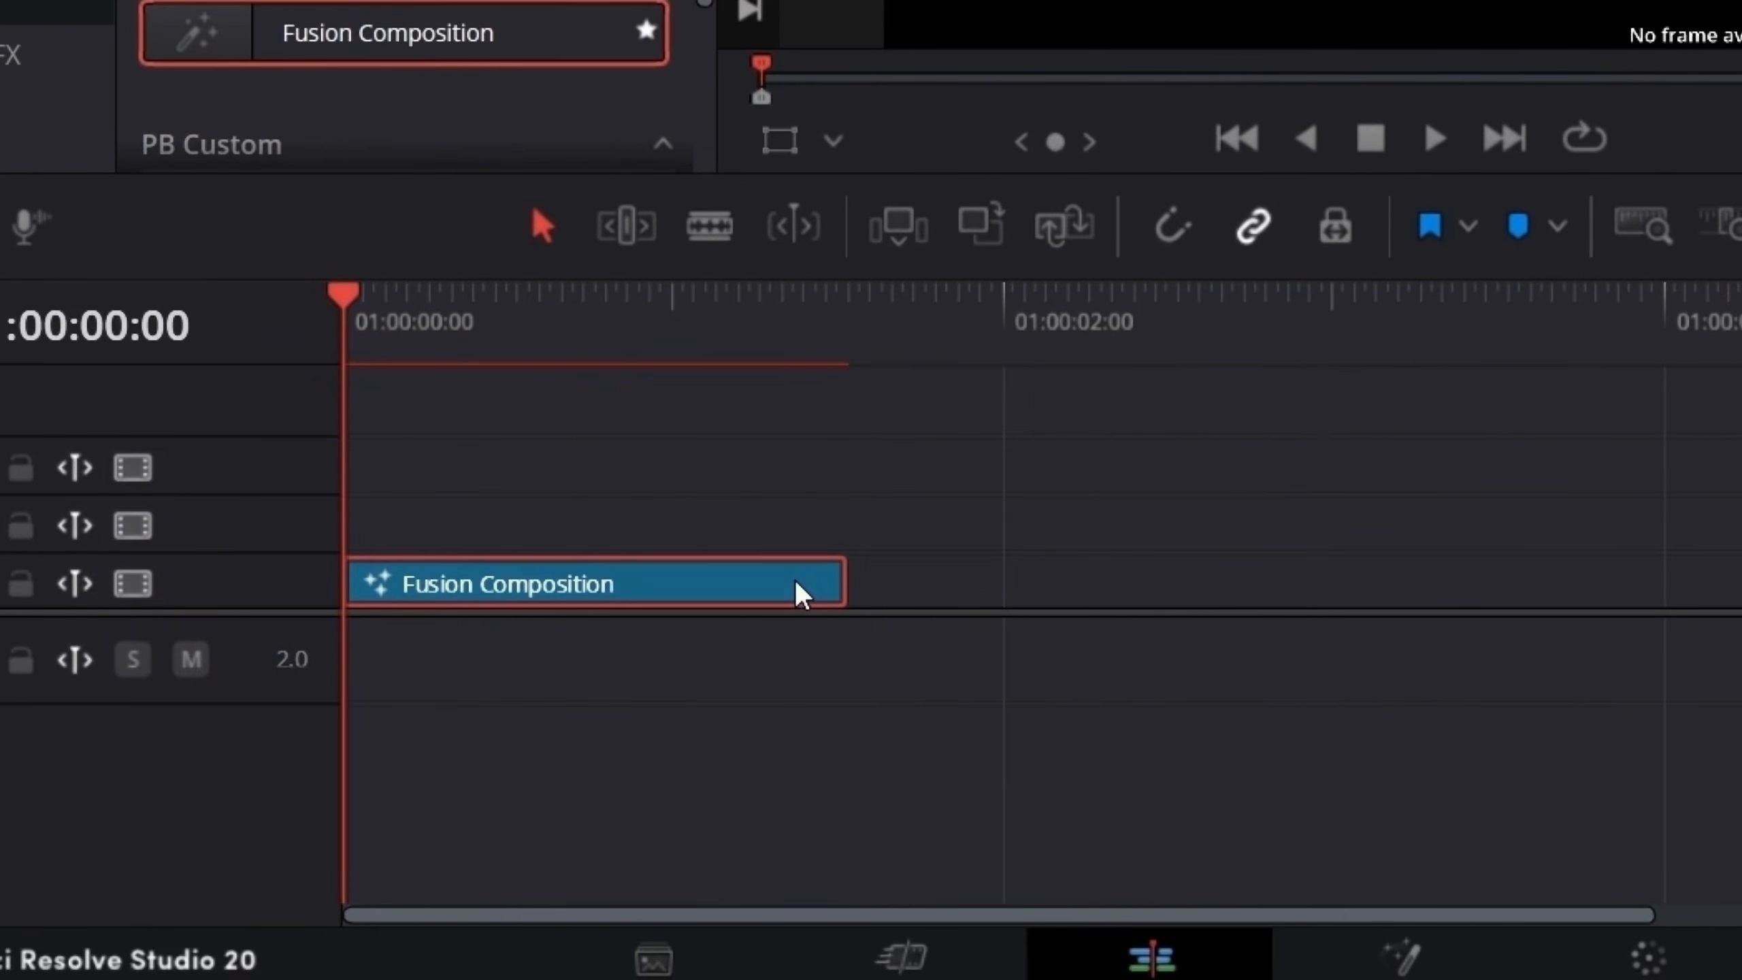
{"action": "key", "text": "shift+5"}
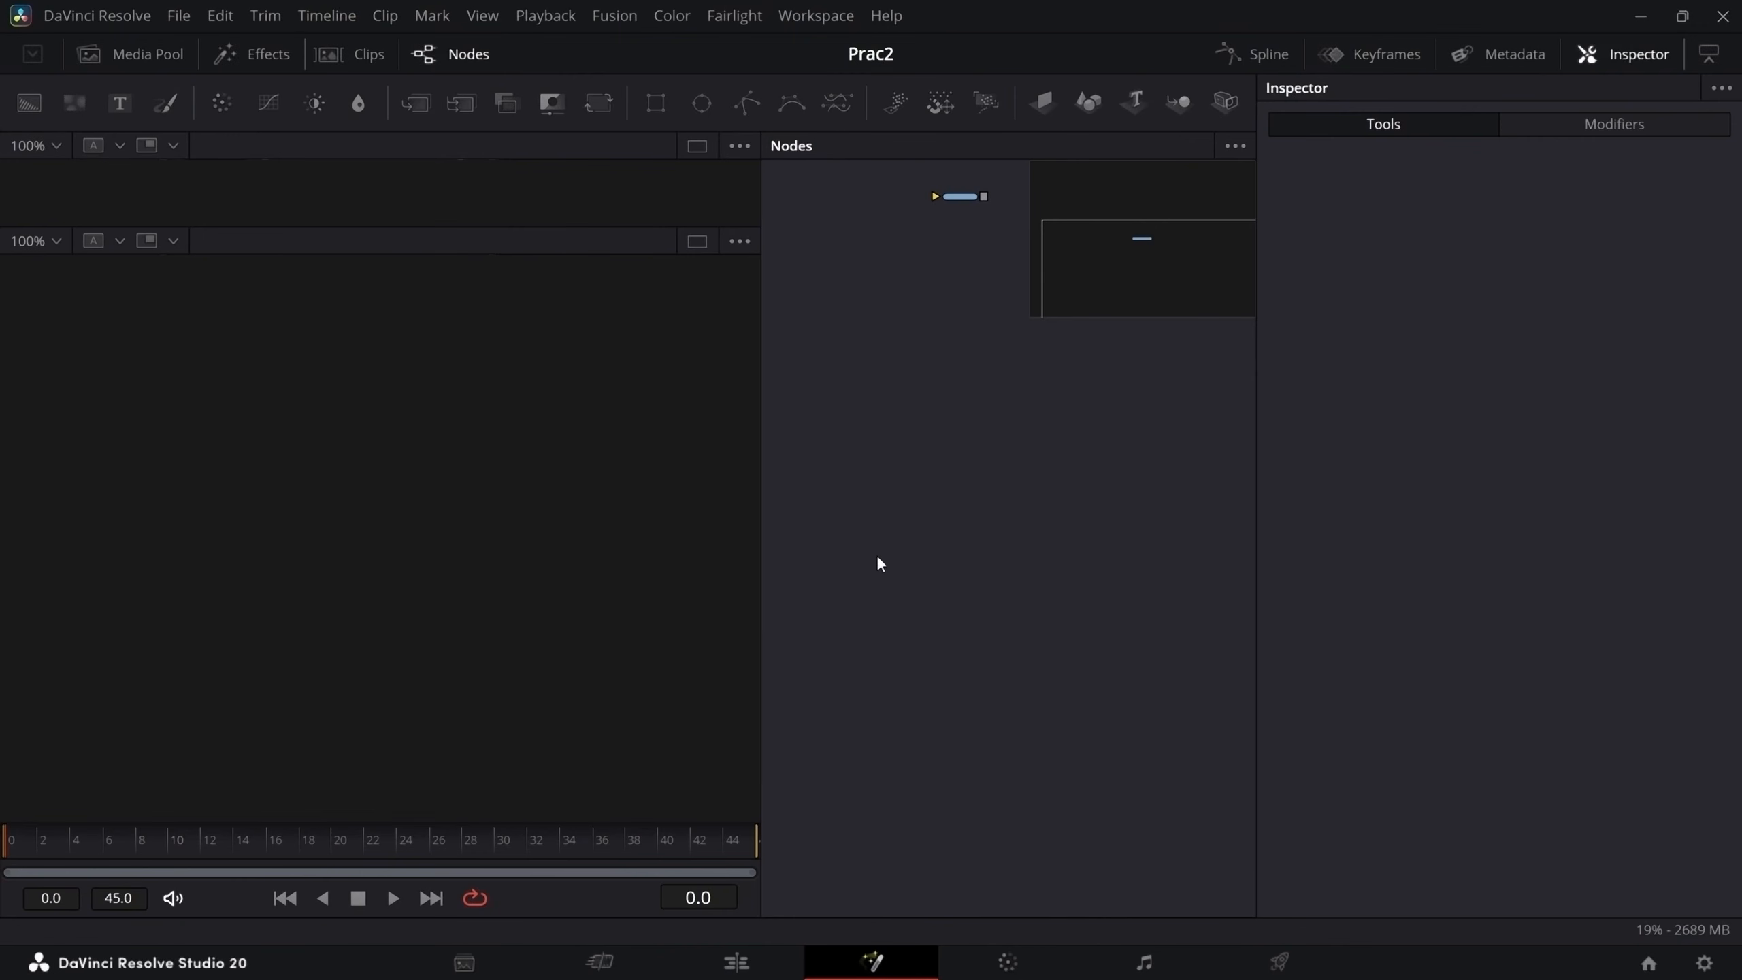
- Add a Background node to the empty node graph and connect its output to MediaOut1
{"action": "left_click", "coordinate": [830, 520]}
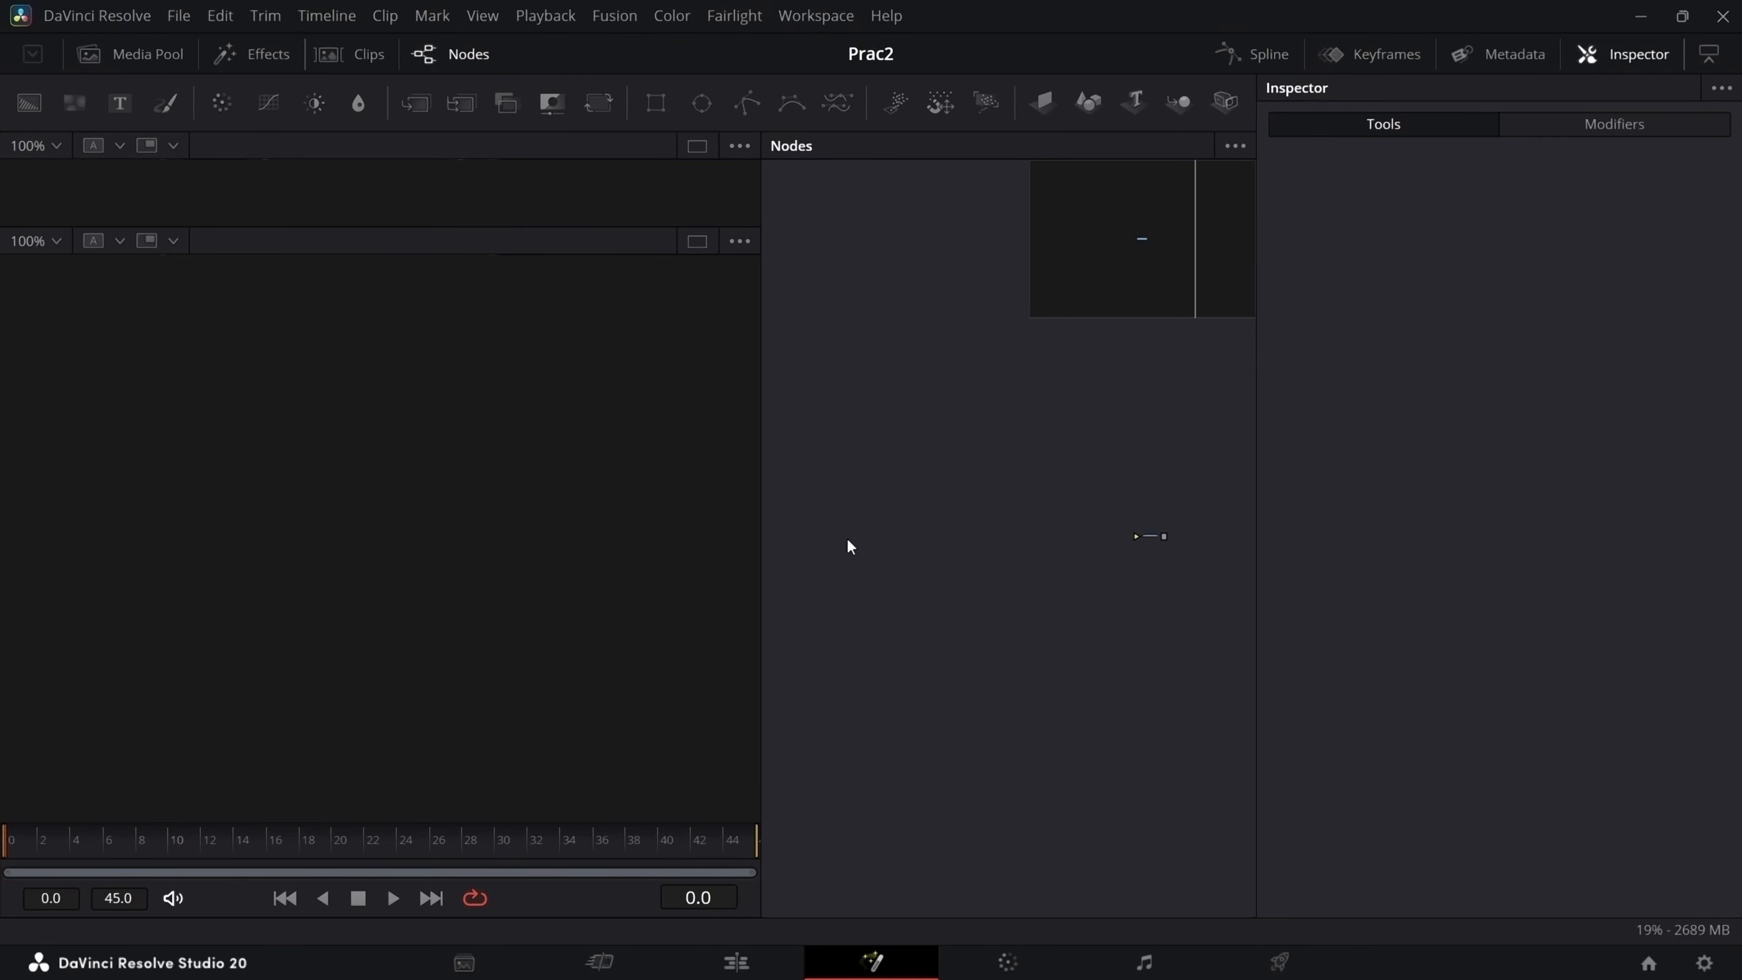
{"action": "key", "text": "shift+space"}
{"action": "type", "text": "bg"}
{"action": "key", "text": "Return"}
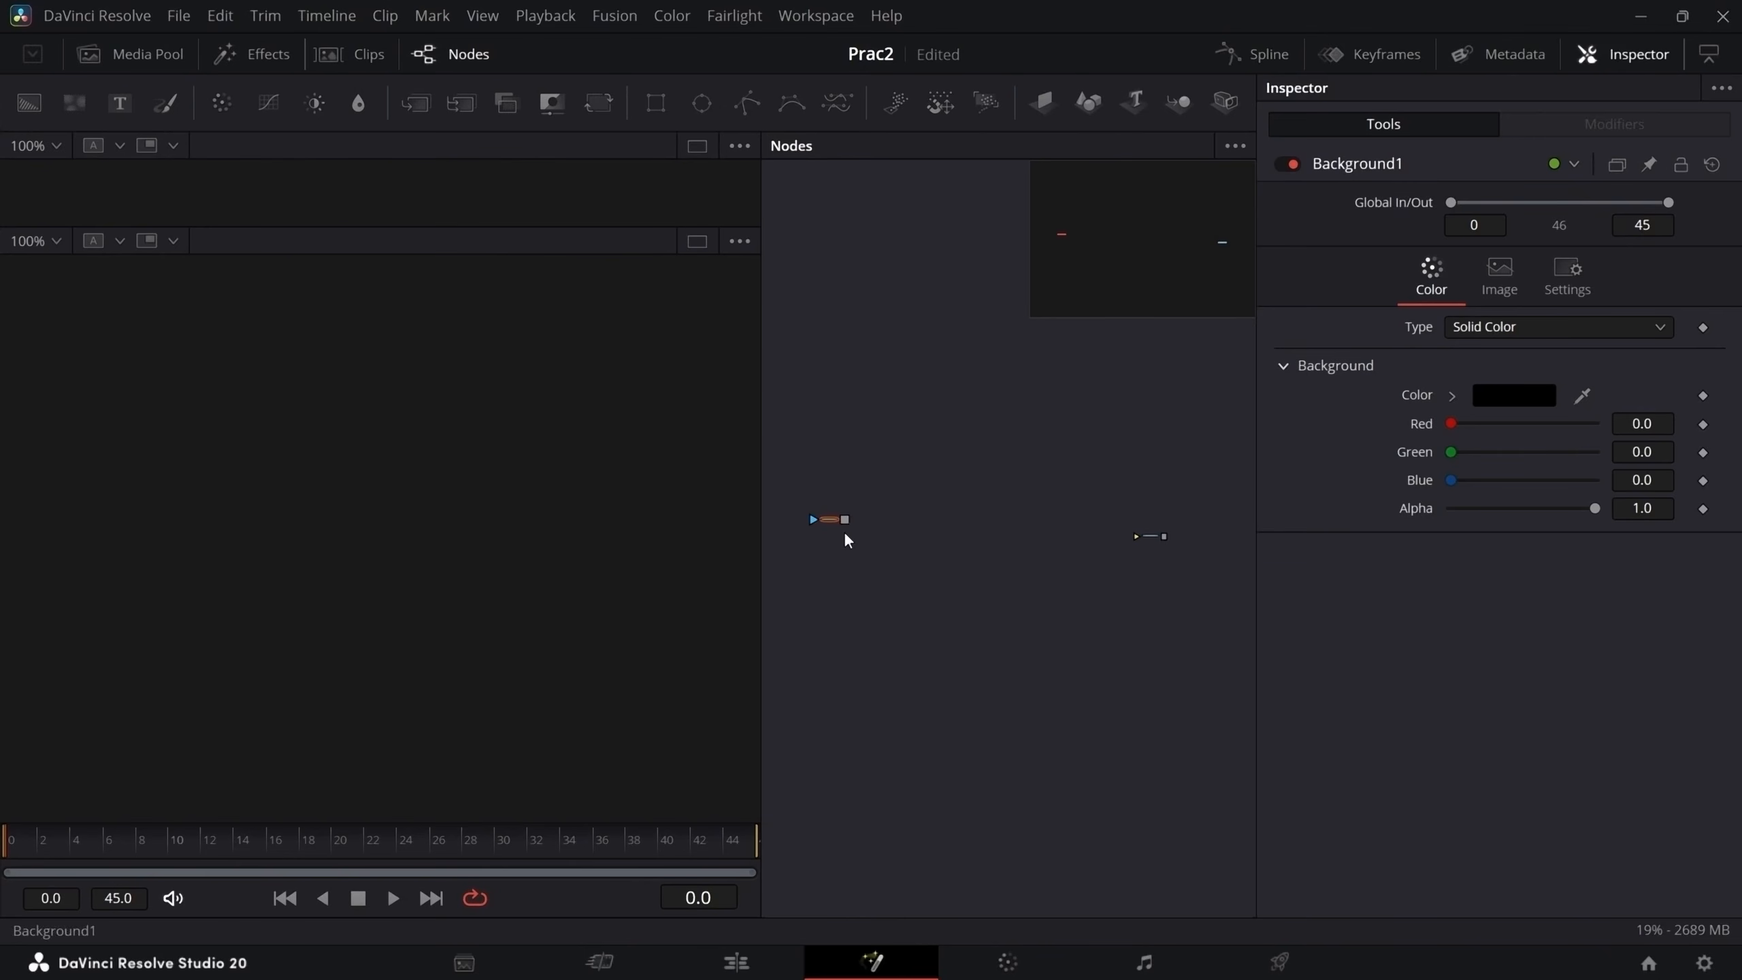
{"action": "left_click_drag", "start_coordinate": [846, 519], "coordinate": [1141, 537]}
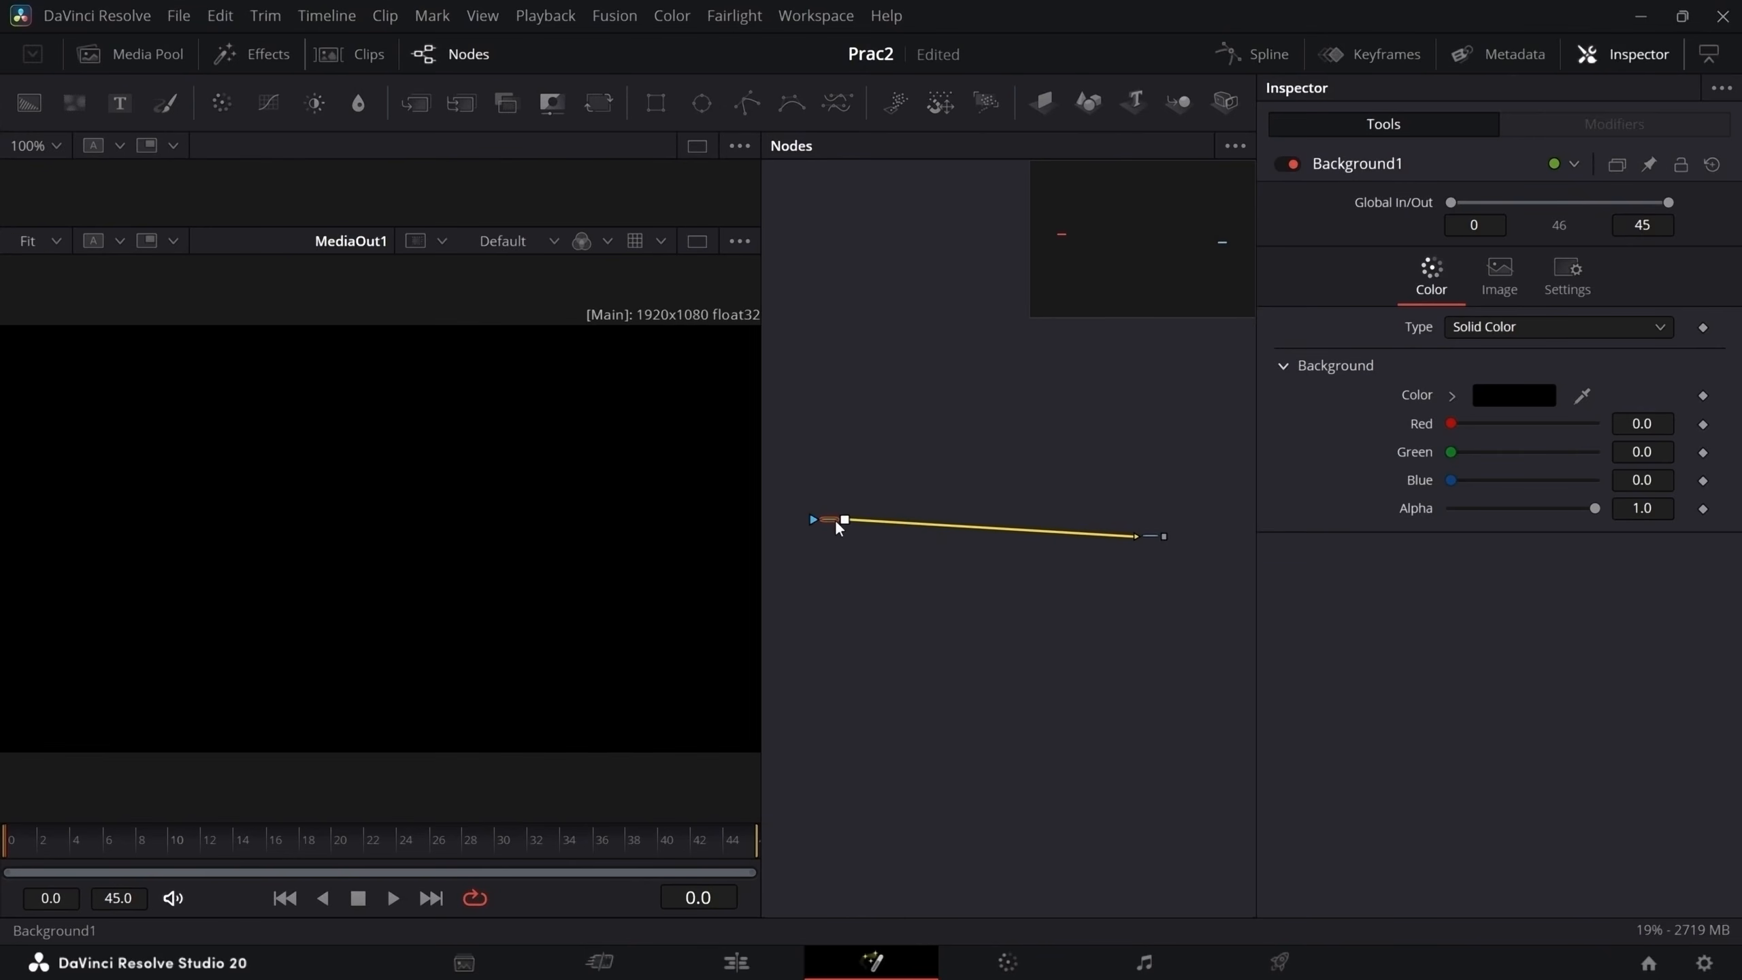
- Line up the Background1 node with MediaOut1 and set the background's alpha to 0.0
{"action": "mouse_move", "coordinate": [833, 520]}
{"action": "left_mouse_down"}
{"action": "mouse_move", "coordinate": [779, 532]}
{"action": "mouse_move", "coordinate": [852, 546]}
{"action": "left_mouse_up"}
{"action": "scroll", "coordinate": [850, 544], "scroll_direction": "up", "scroll_amount": 4}
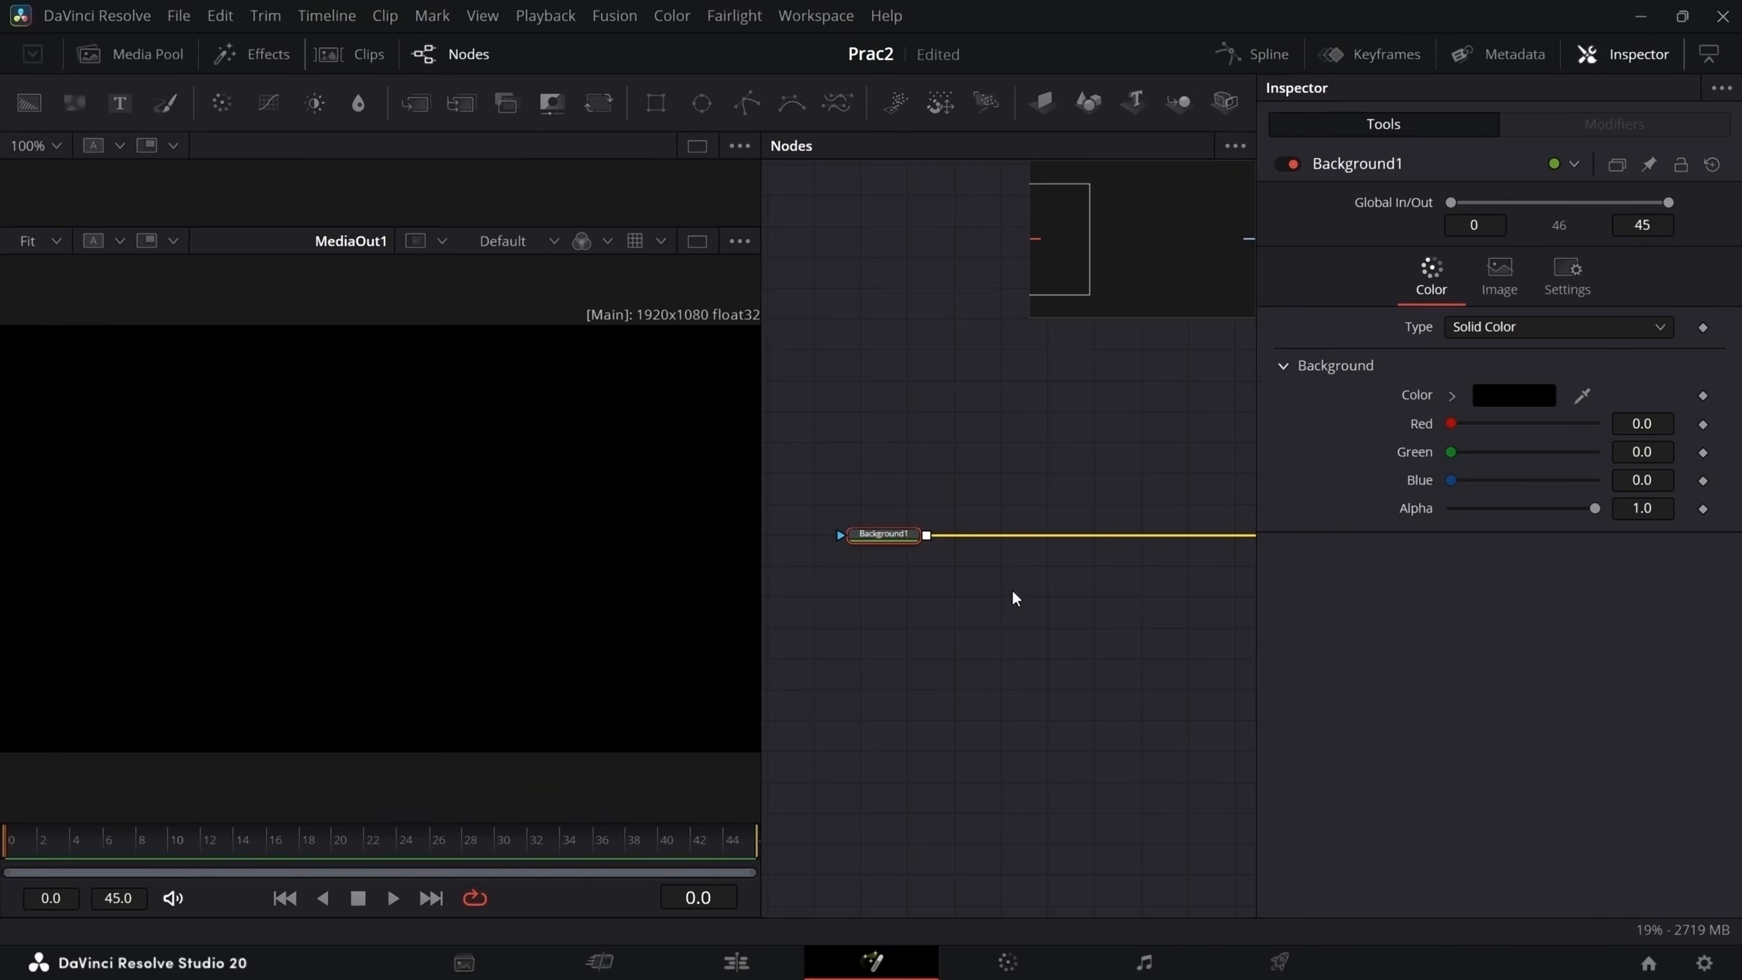
{"action": "left_click_drag", "start_coordinate": [1595, 508], "coordinate": [1172, 541]}
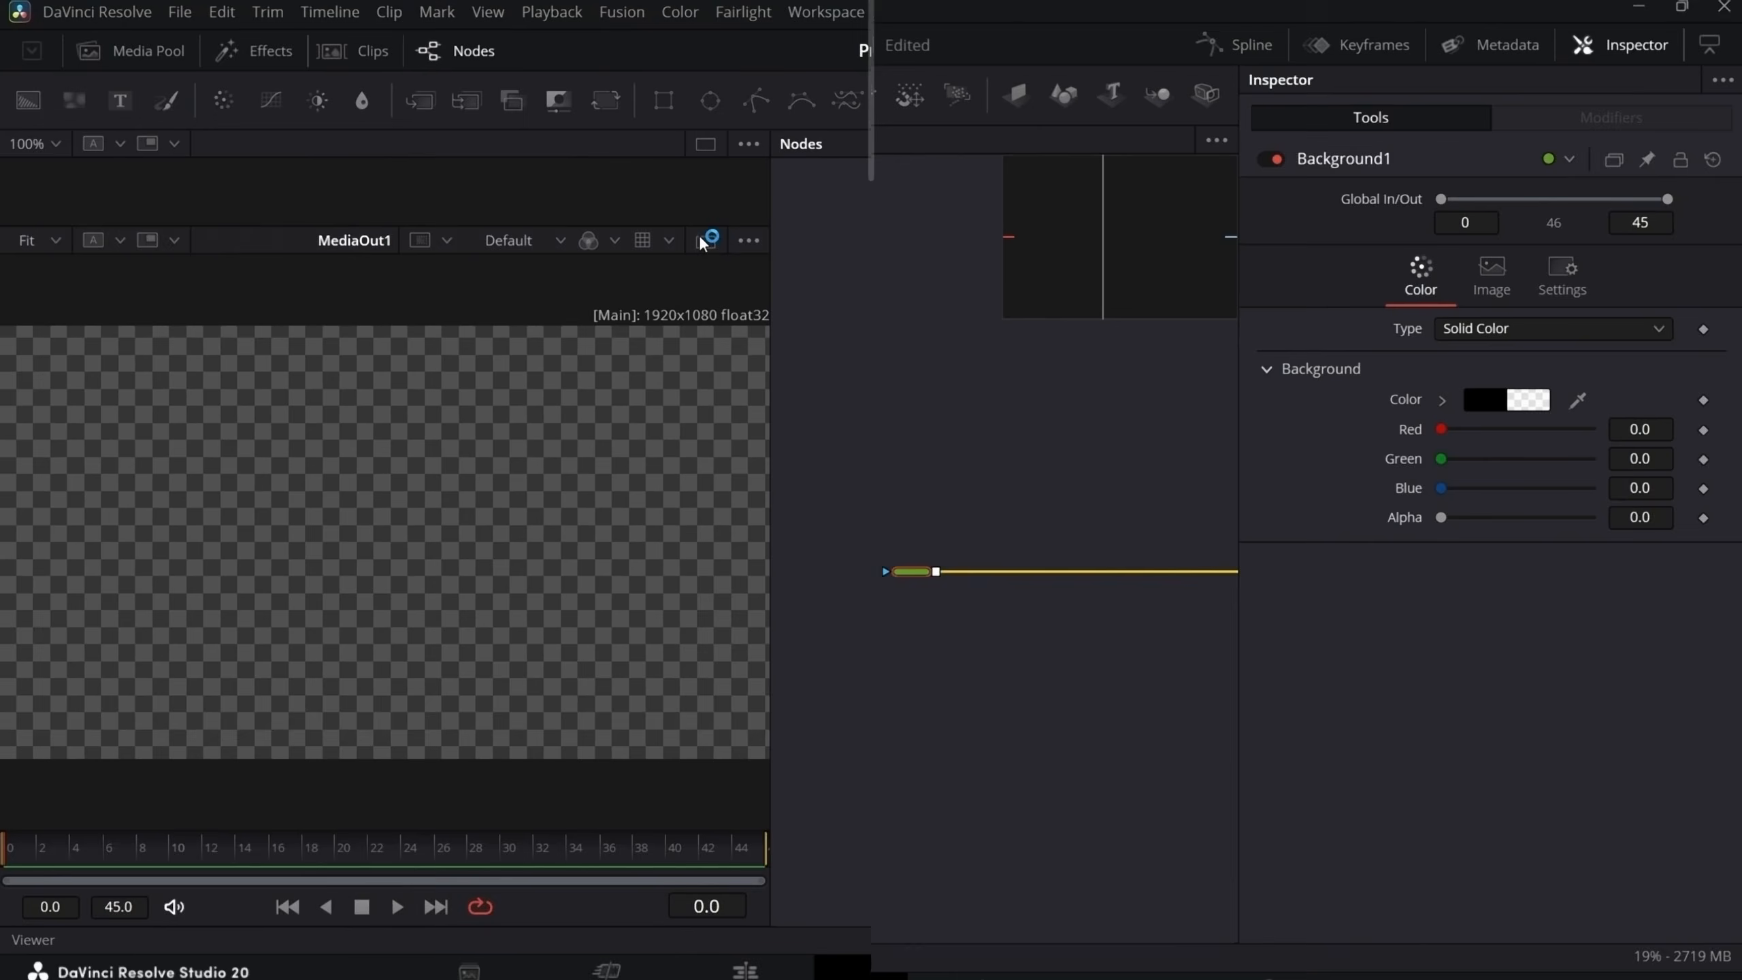
- Switch to a single viewer and narrow the viewer area to give the node graph more room
{"action": "left_click", "coordinate": [701, 239]}
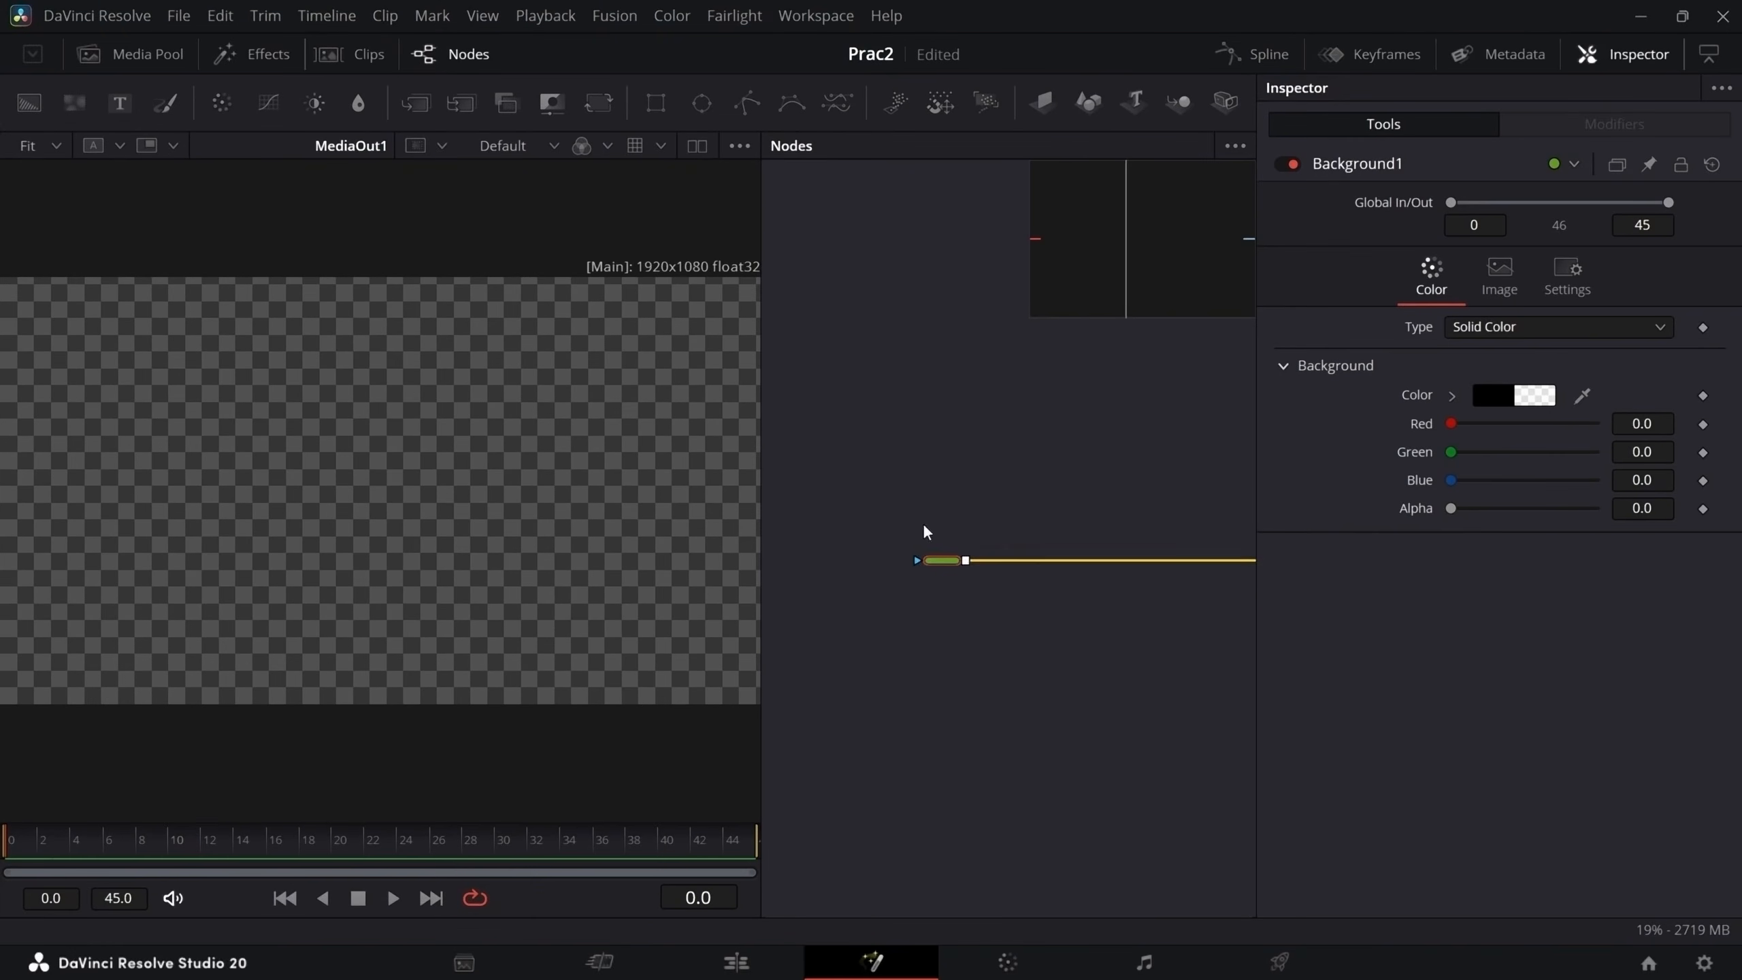
{"action": "scroll", "coordinate": [924, 528], "scroll_direction": "down", "scroll_amount": 2}
{"action": "mouse_move", "coordinate": [963, 610]}
{"action": "left_mouse_down"}
{"action": "mouse_move", "coordinate": [1140, 670]}
{"action": "mouse_move", "coordinate": [906, 615]}
{"action": "mouse_move", "coordinate": [804, 615]}
{"action": "mouse_move", "coordinate": [809, 652]}
{"action": "mouse_move", "coordinate": [844, 610]}
{"action": "mouse_move", "coordinate": [788, 607]}
{"action": "left_mouse_up"}
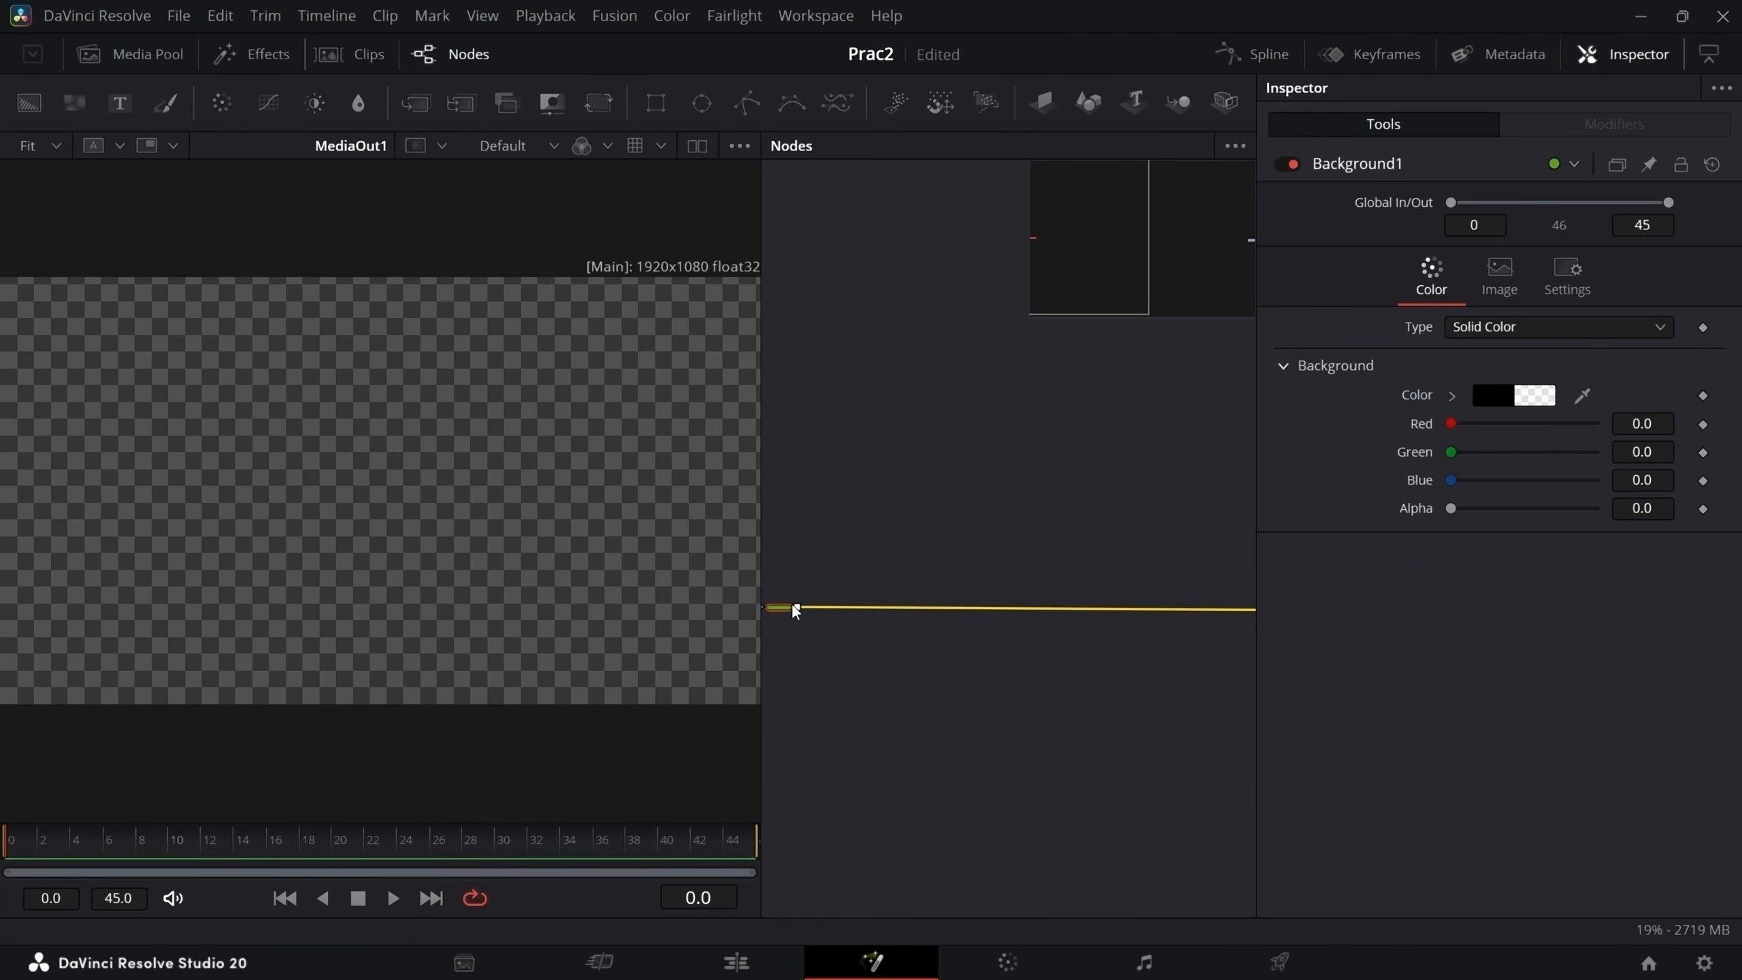
{"action": "left_click_drag", "start_coordinate": [916, 537], "coordinate": [975, 613]}
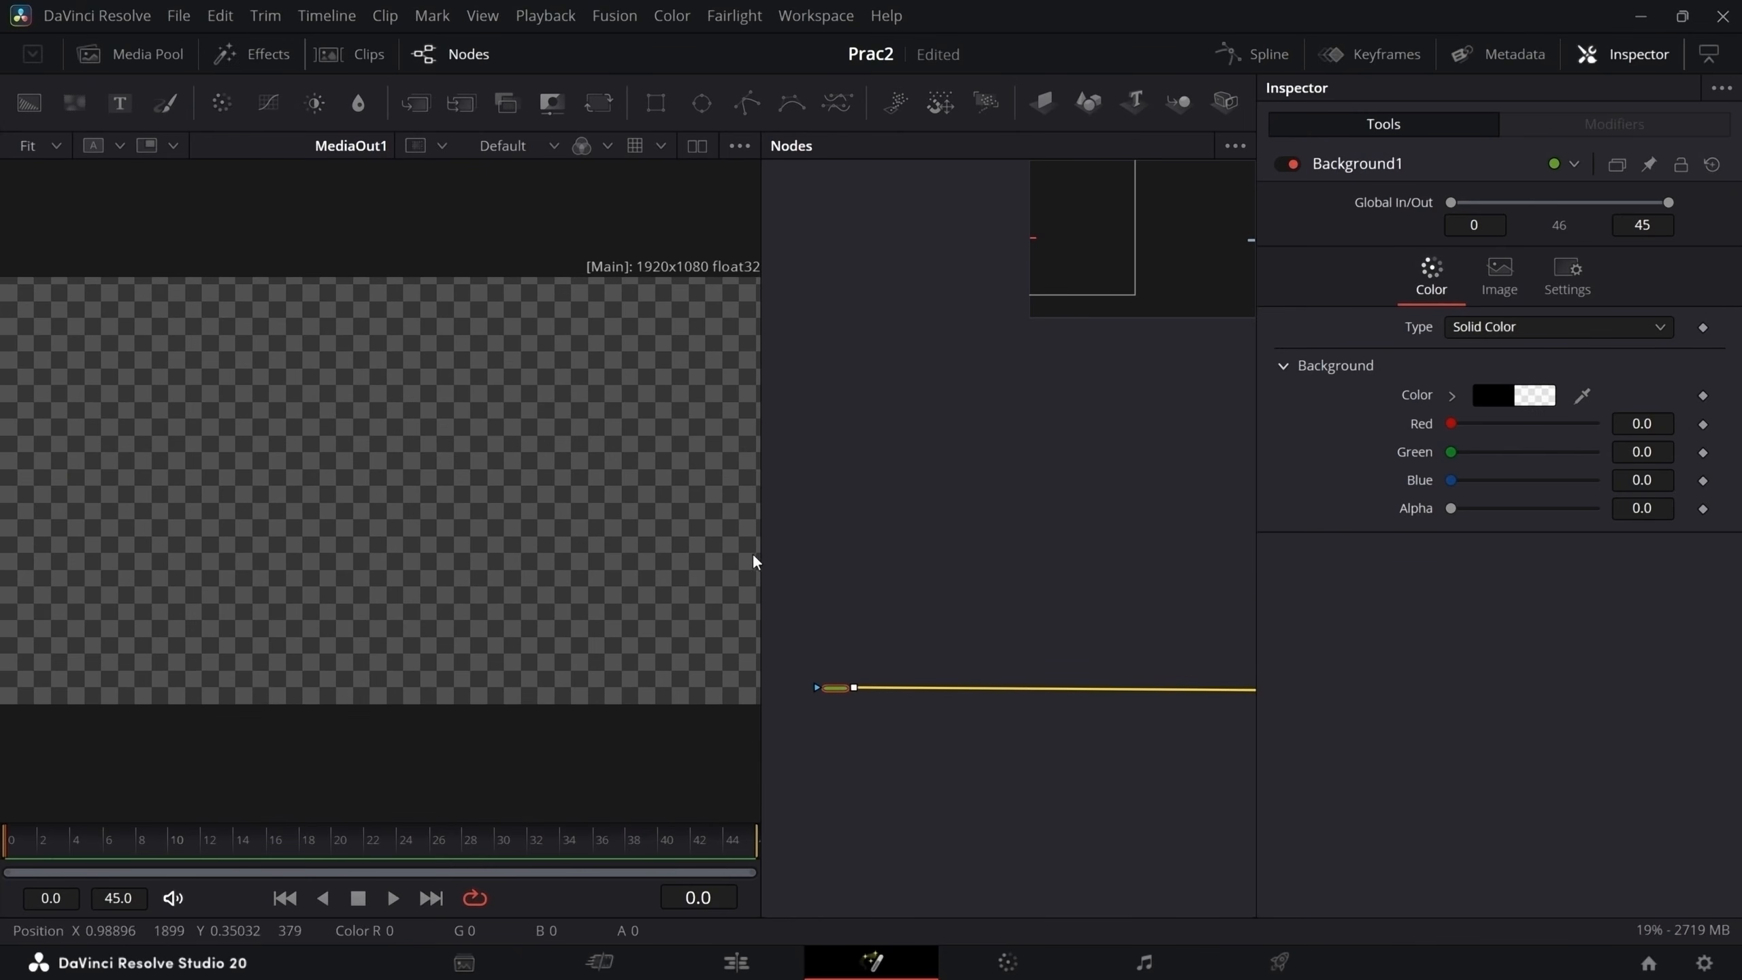
{"action": "left_click_drag", "start_coordinate": [761, 558], "coordinate": [570, 550]}
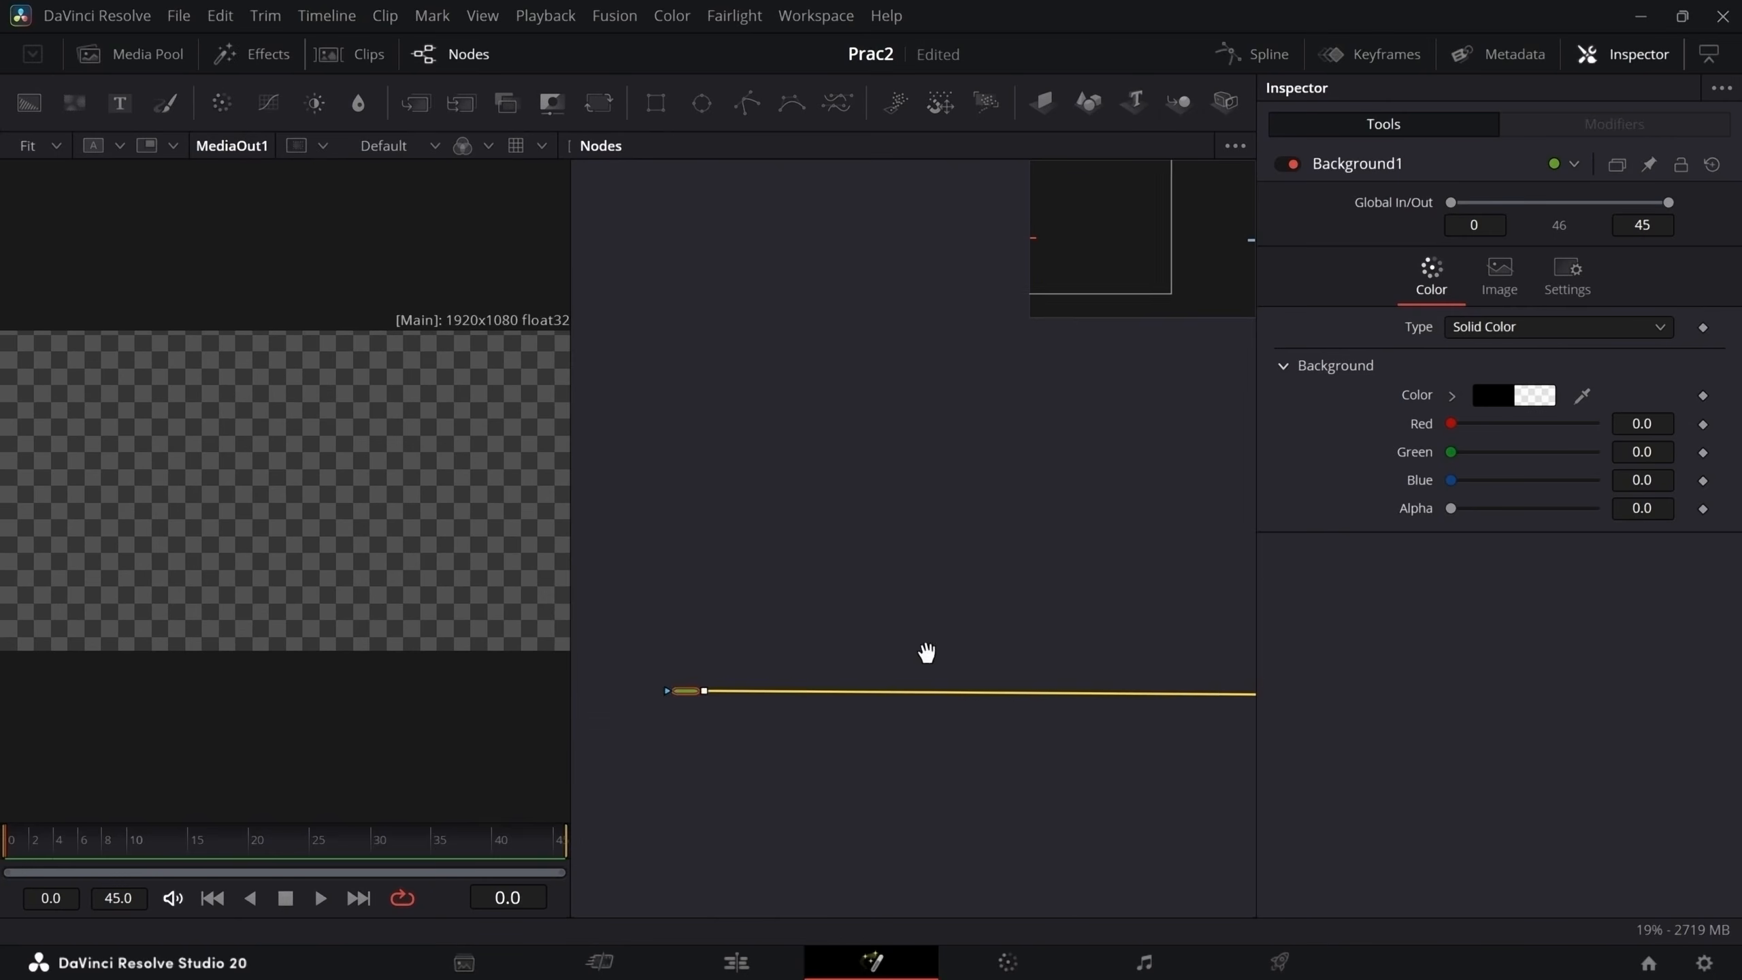
- Add a second Background node above the first and merge it over Background1
{"action": "scroll", "coordinate": [920, 591], "scroll_direction": "up", "scroll_amount": 3}
{"action": "key", "text": "shift+space"}
{"action": "type", "text": "b"}
{"action": "key", "text": "Return"}
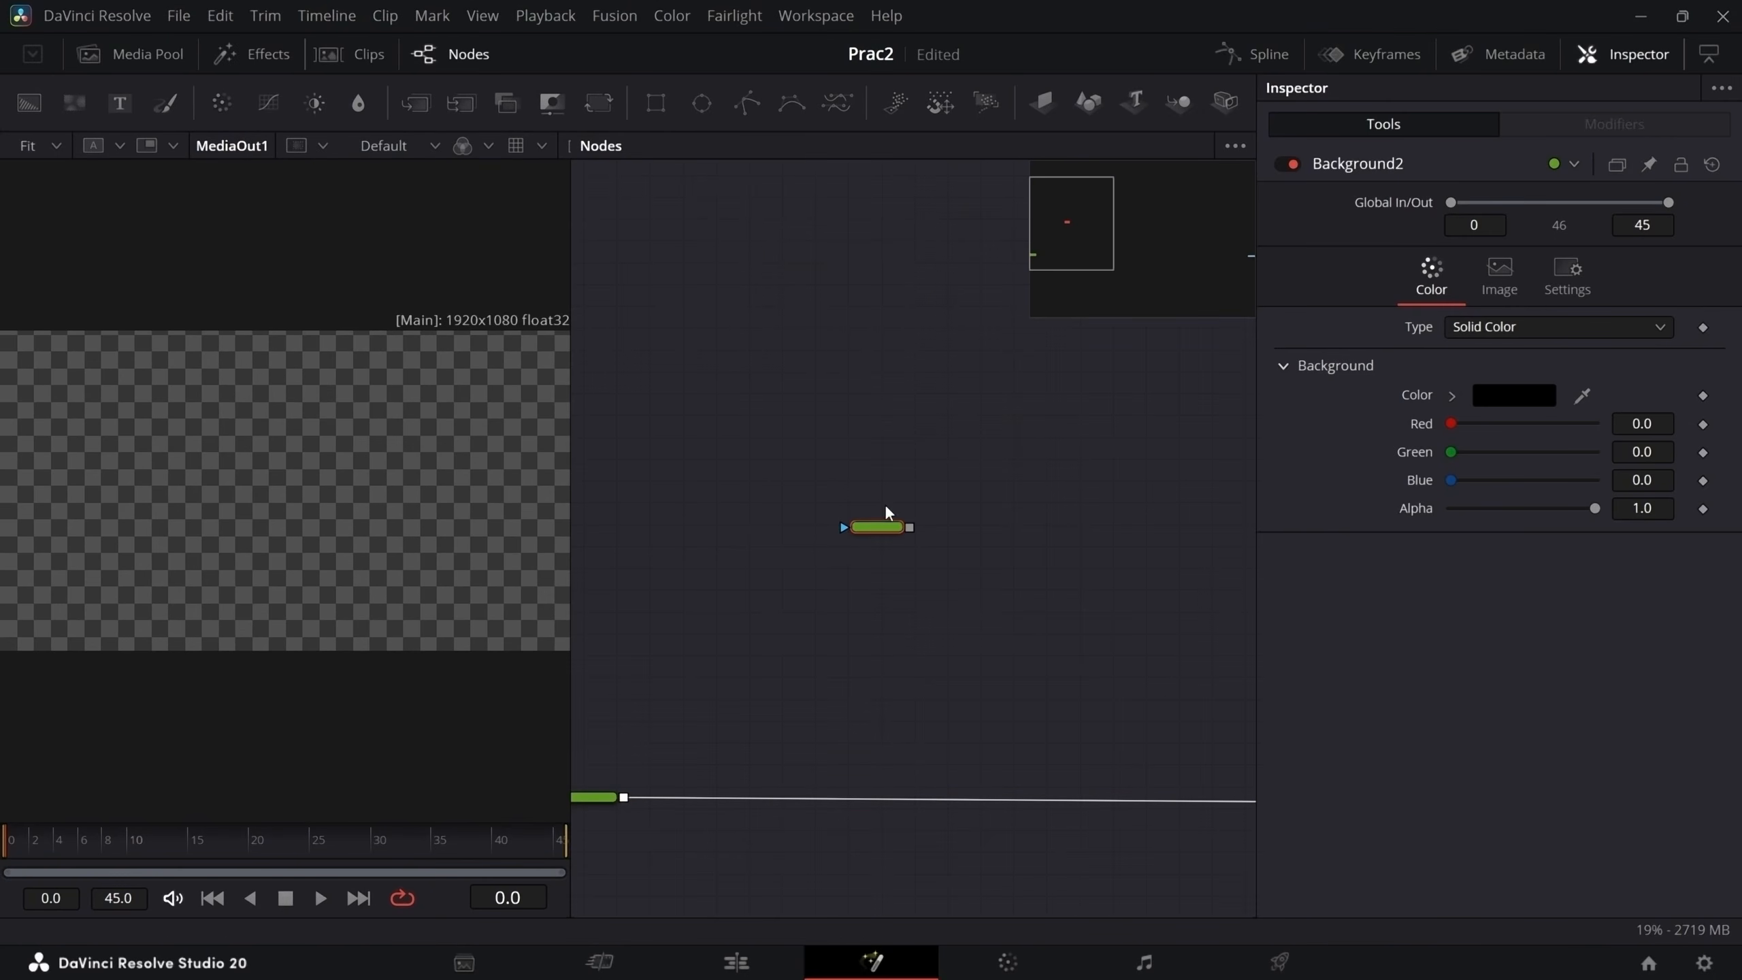
{"action": "key", "text": "1"}
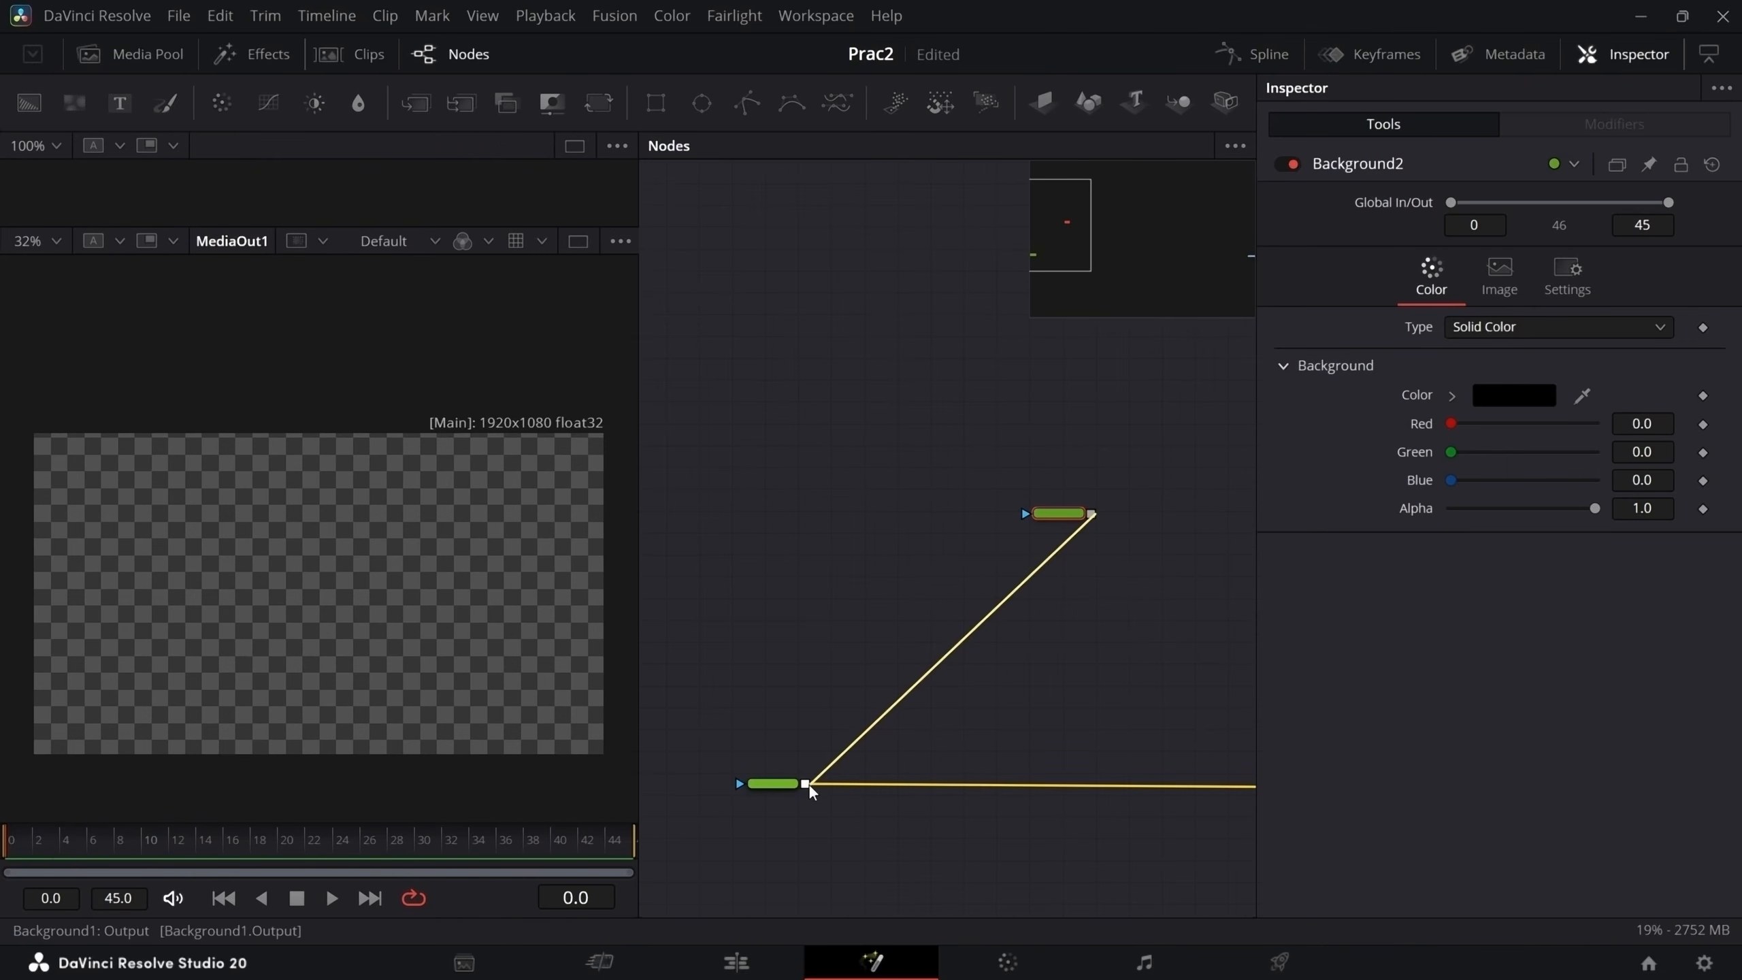
{"action": "left_click_drag", "start_coordinate": [809, 785], "coordinate": [809, 785]}
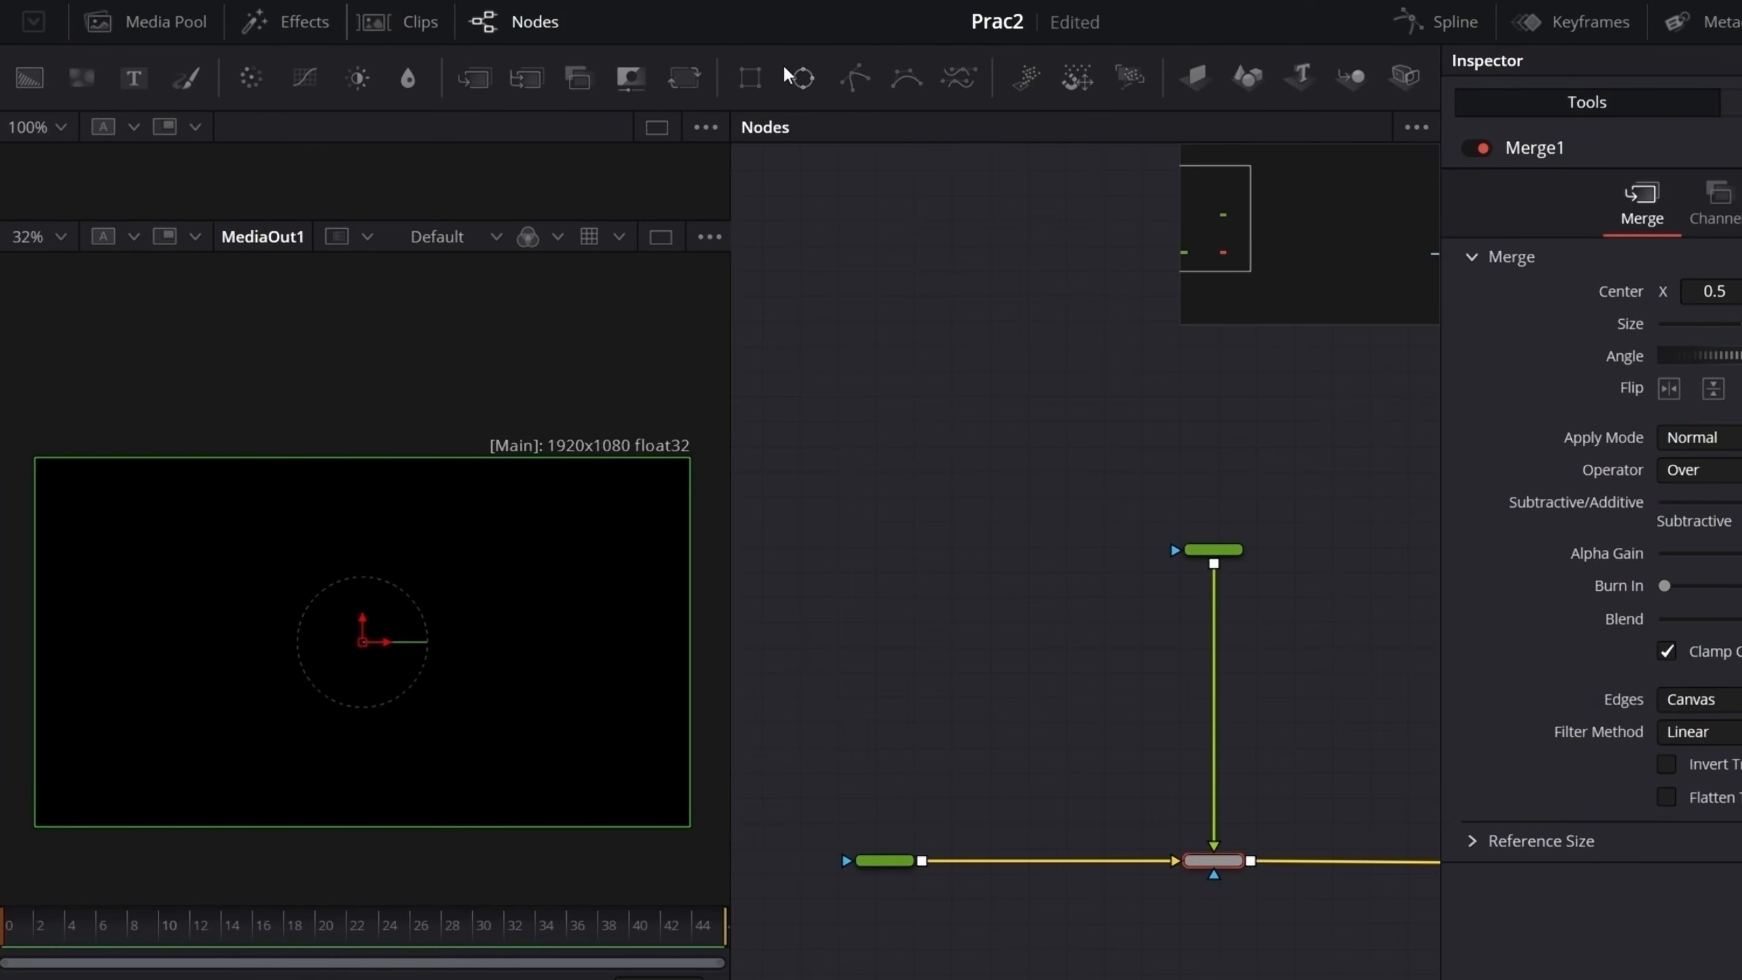
- Mask Background2 with a Rectangle about 0.56 wide and 0.31 high, with rounded corners
{"action": "left_click_drag", "start_coordinate": [742, 78], "coordinate": [1192, 405]}
{"action": "mouse_move", "coordinate": [1244, 528]}
{"action": "left_mouse_down"}
{"action": "mouse_move", "coordinate": [1233, 550]}
{"action": "mouse_move", "coordinate": [1222, 515]}
{"action": "left_mouse_up"}
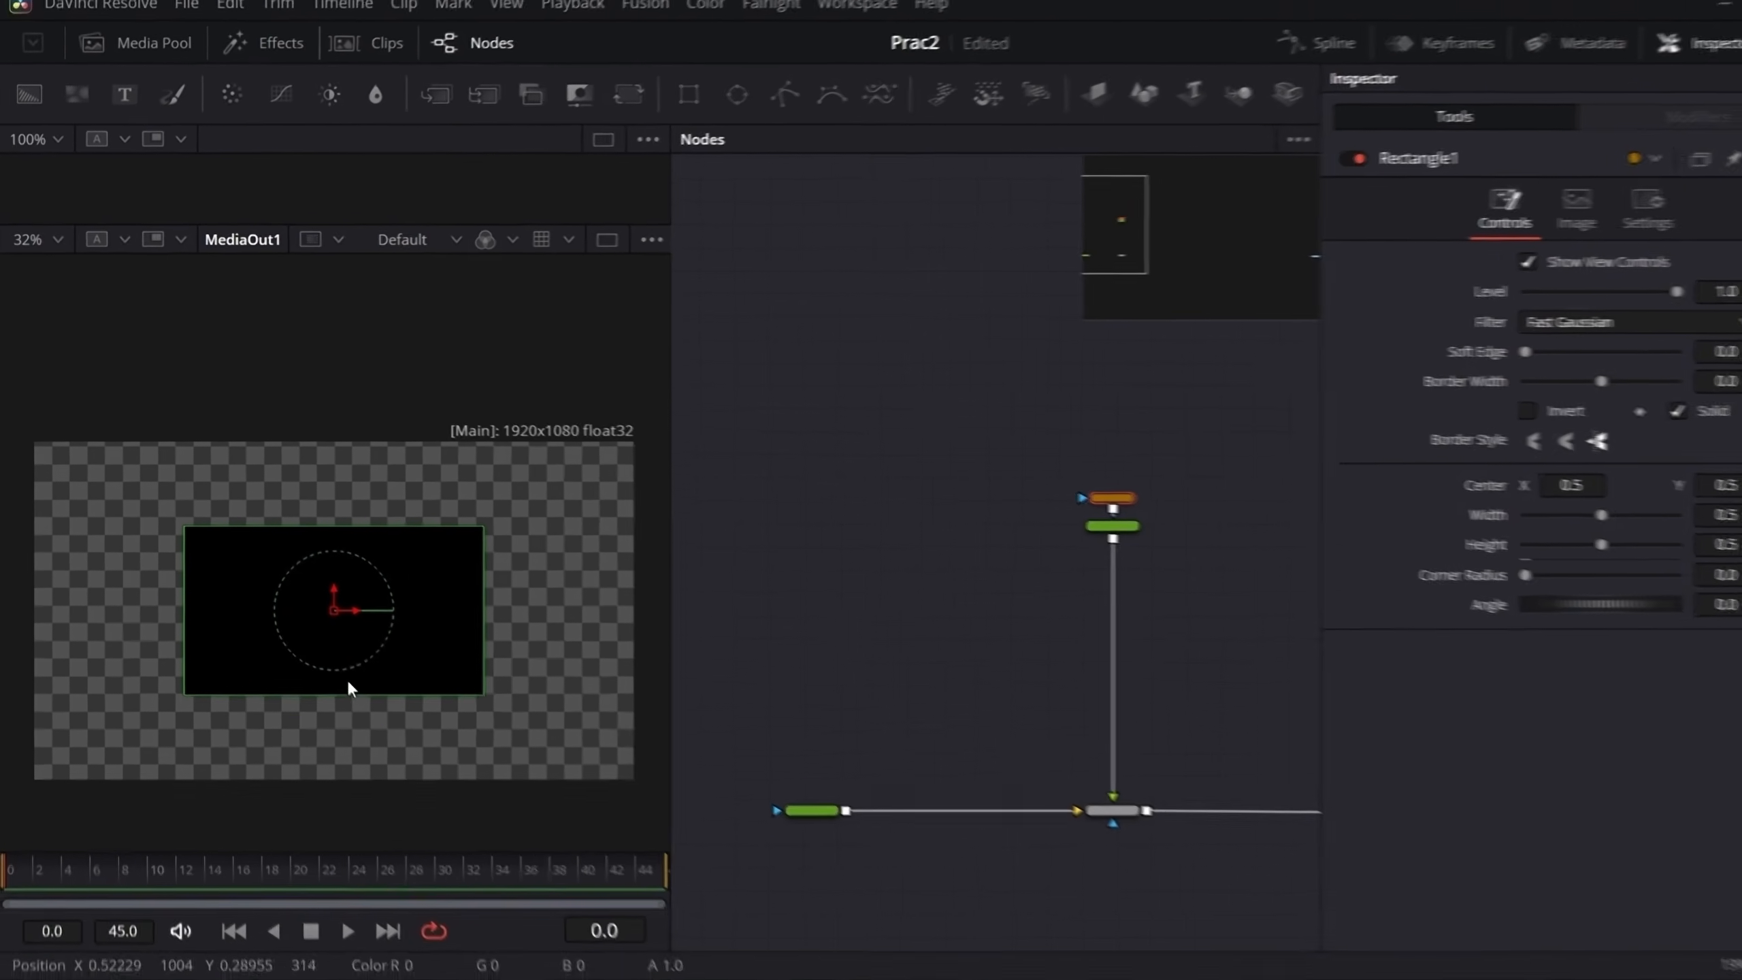
{"action": "left_click_drag", "start_coordinate": [373, 726], "coordinate": [392, 692]}
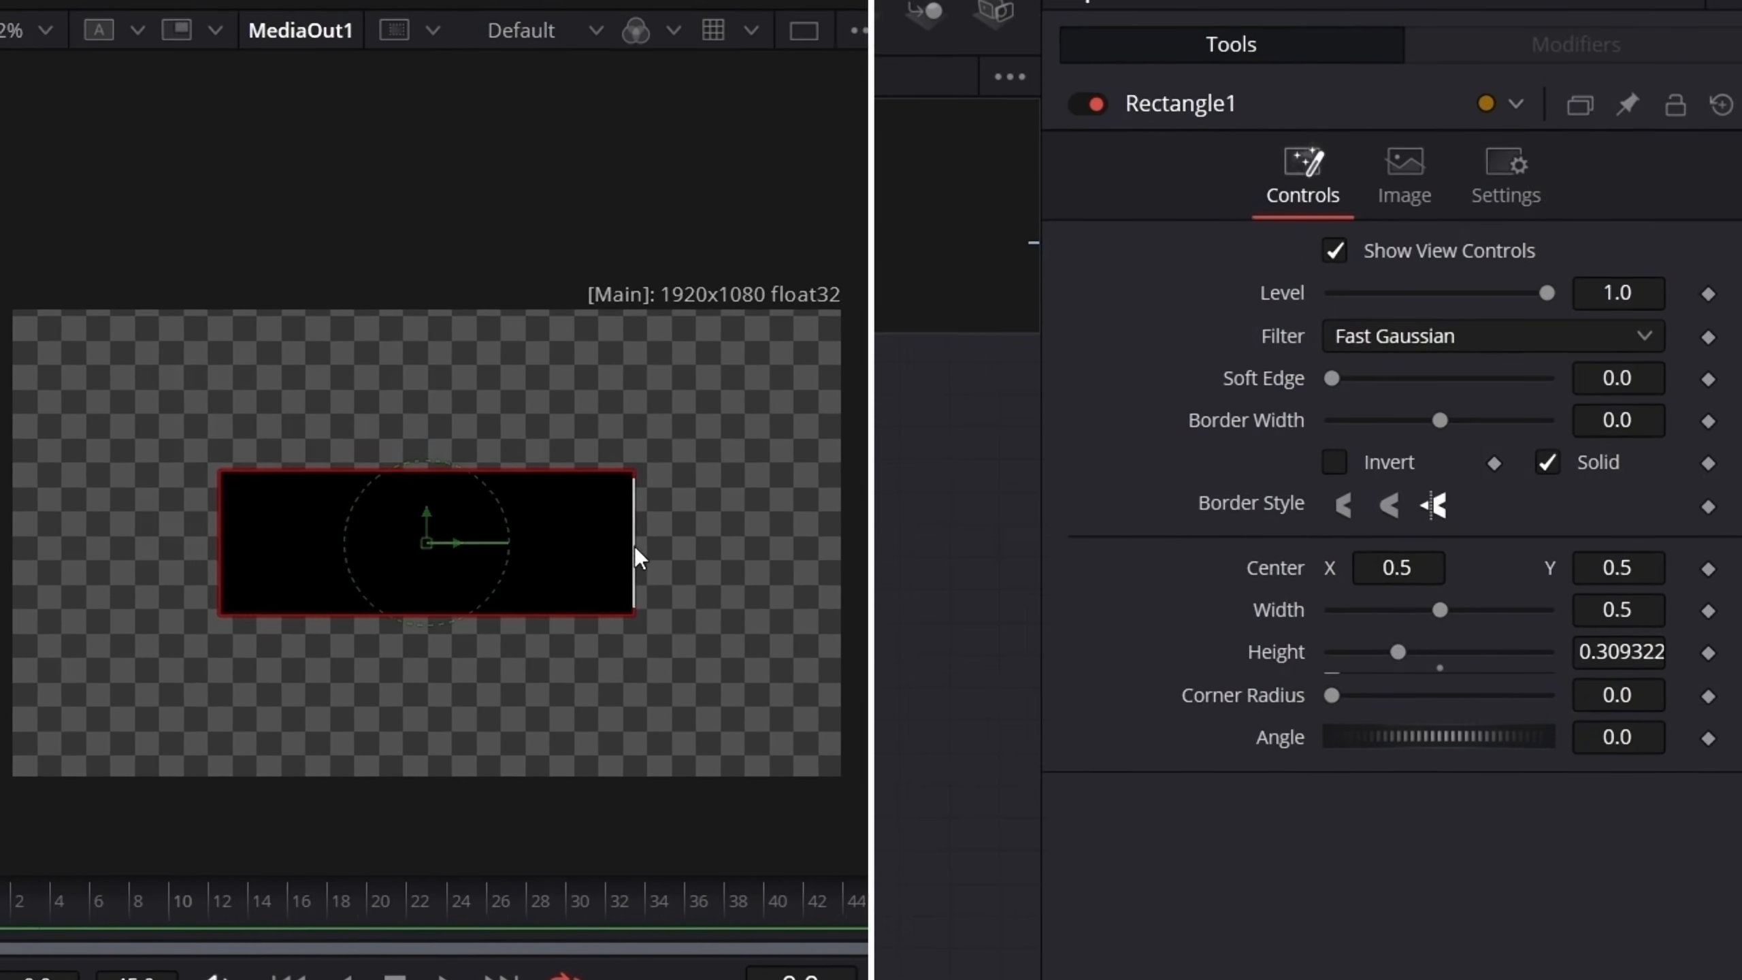
{"action": "left_click_drag", "start_coordinate": [605, 553], "coordinate": [629, 552]}
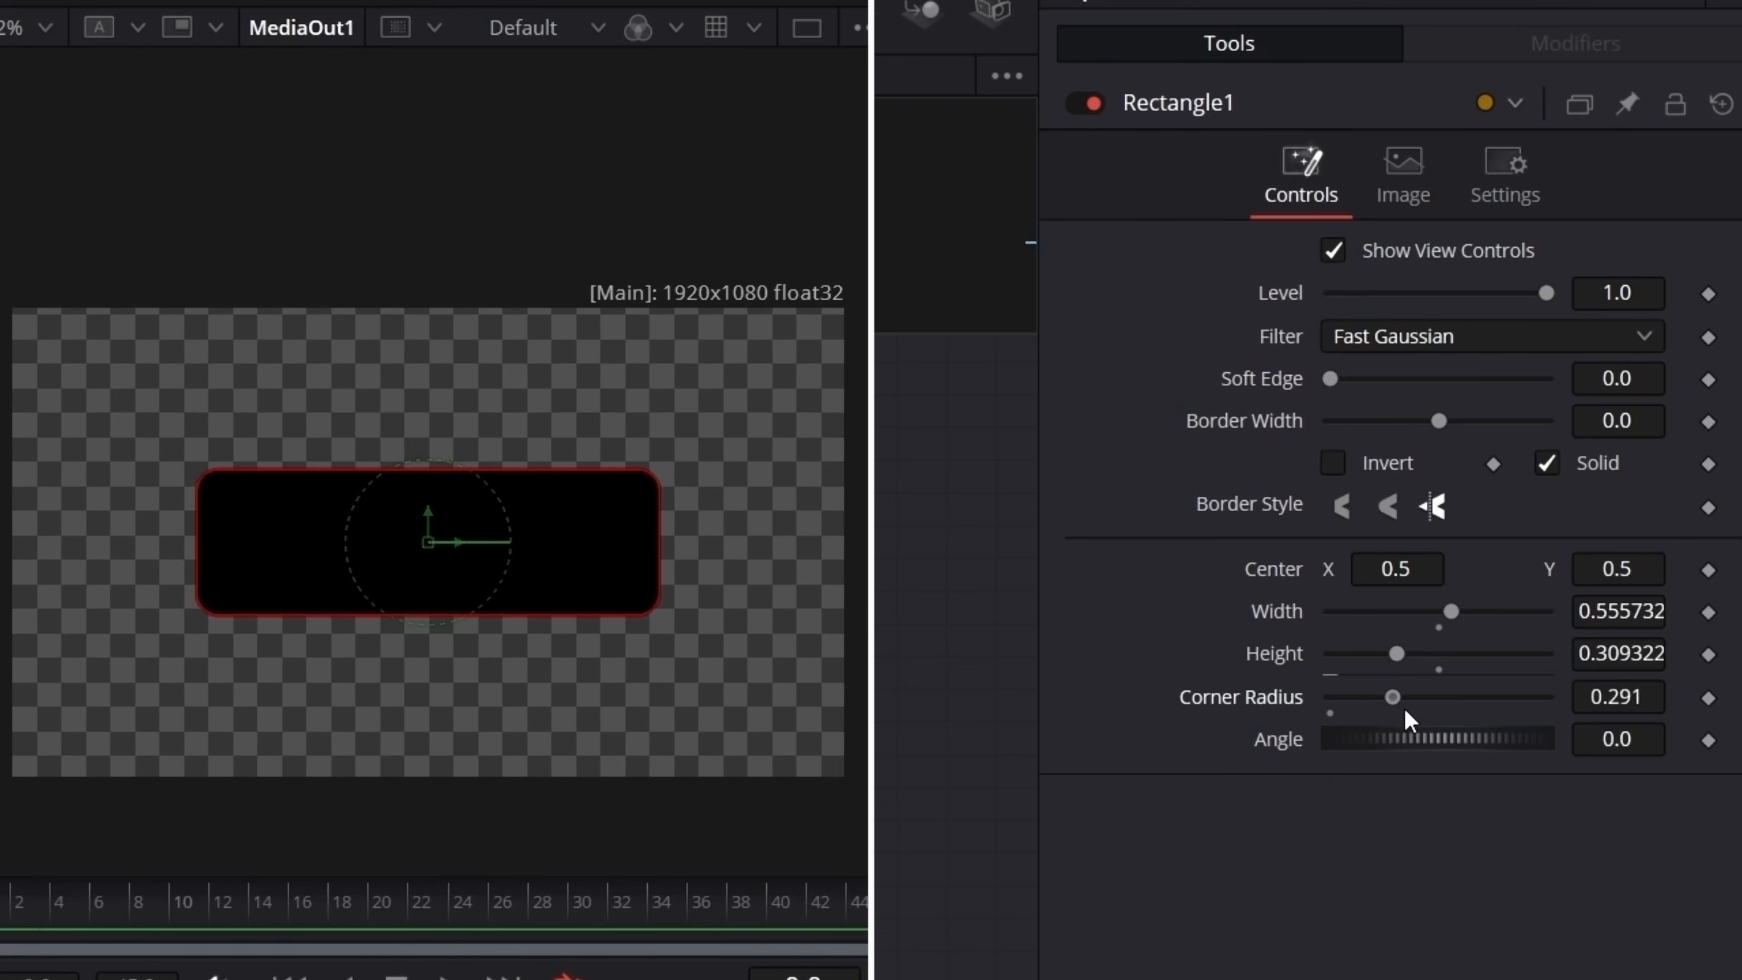
{"action": "left_click_drag", "start_coordinate": [1410, 712], "coordinate": [1402, 714]}
{"action": "scroll", "coordinate": [1593, 656], "scroll_direction": "up", "scroll_amount": 1}
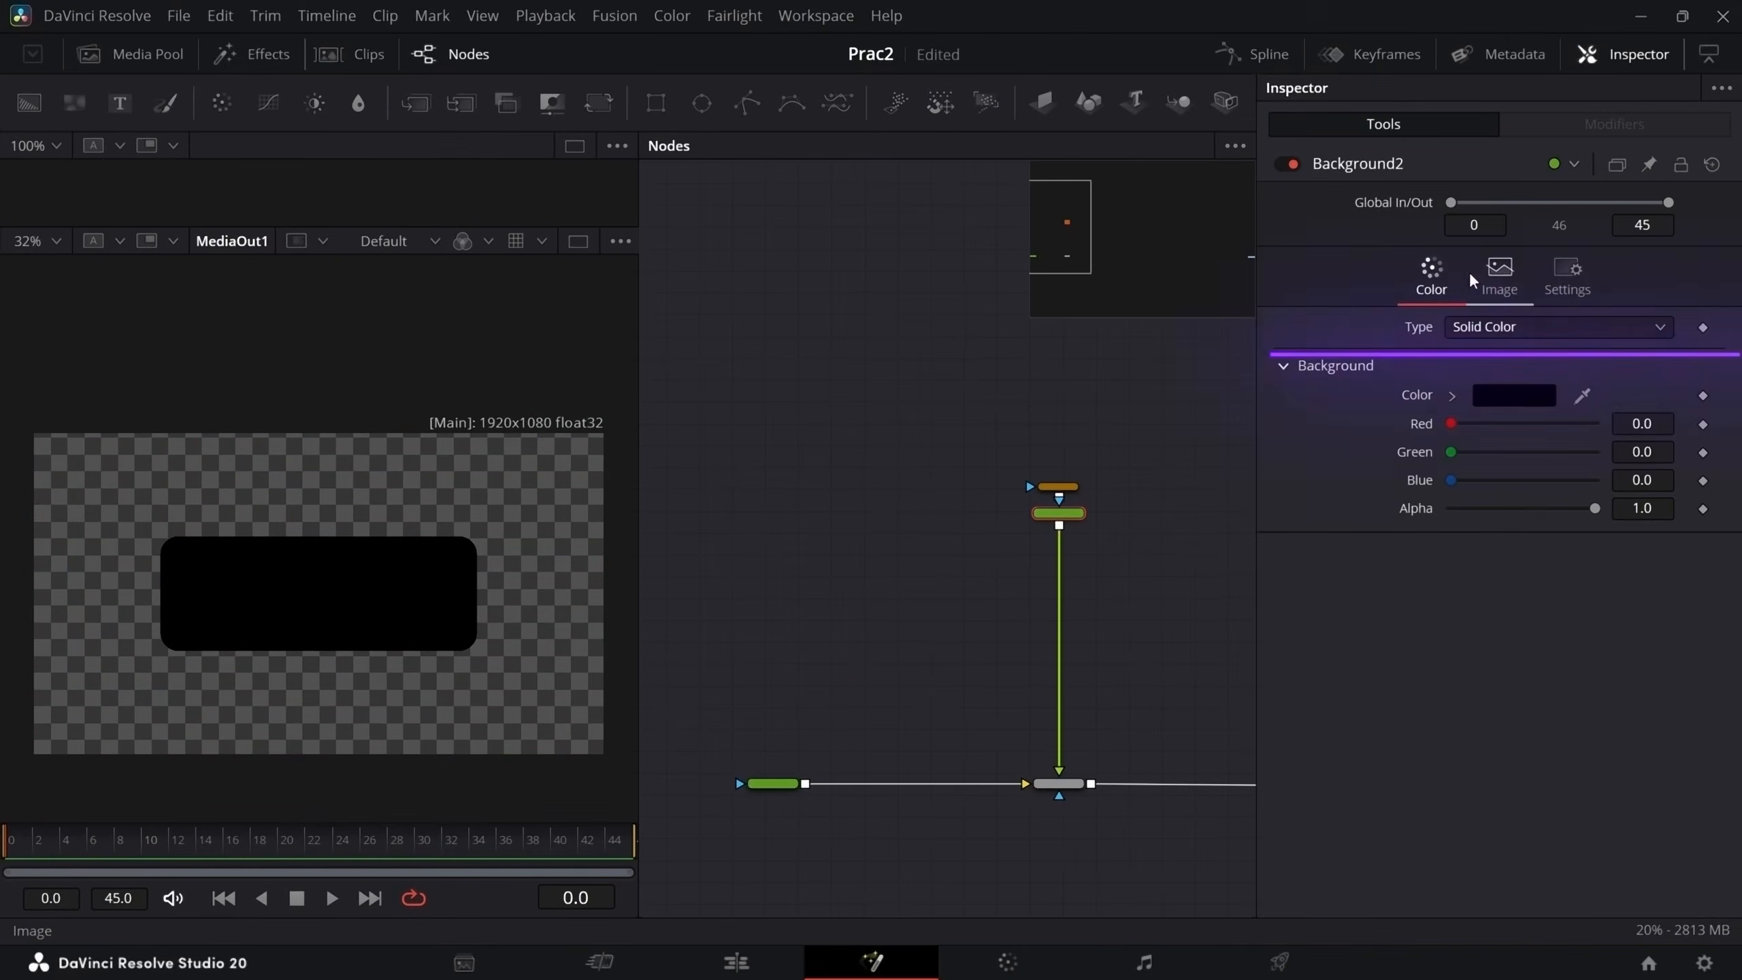
- Change Background2 to a linear gradient starting at X 0.5, Y 0.208 and ending at X 0.5, Y 0.706
{"action": "left_click", "coordinate": [1517, 326]}
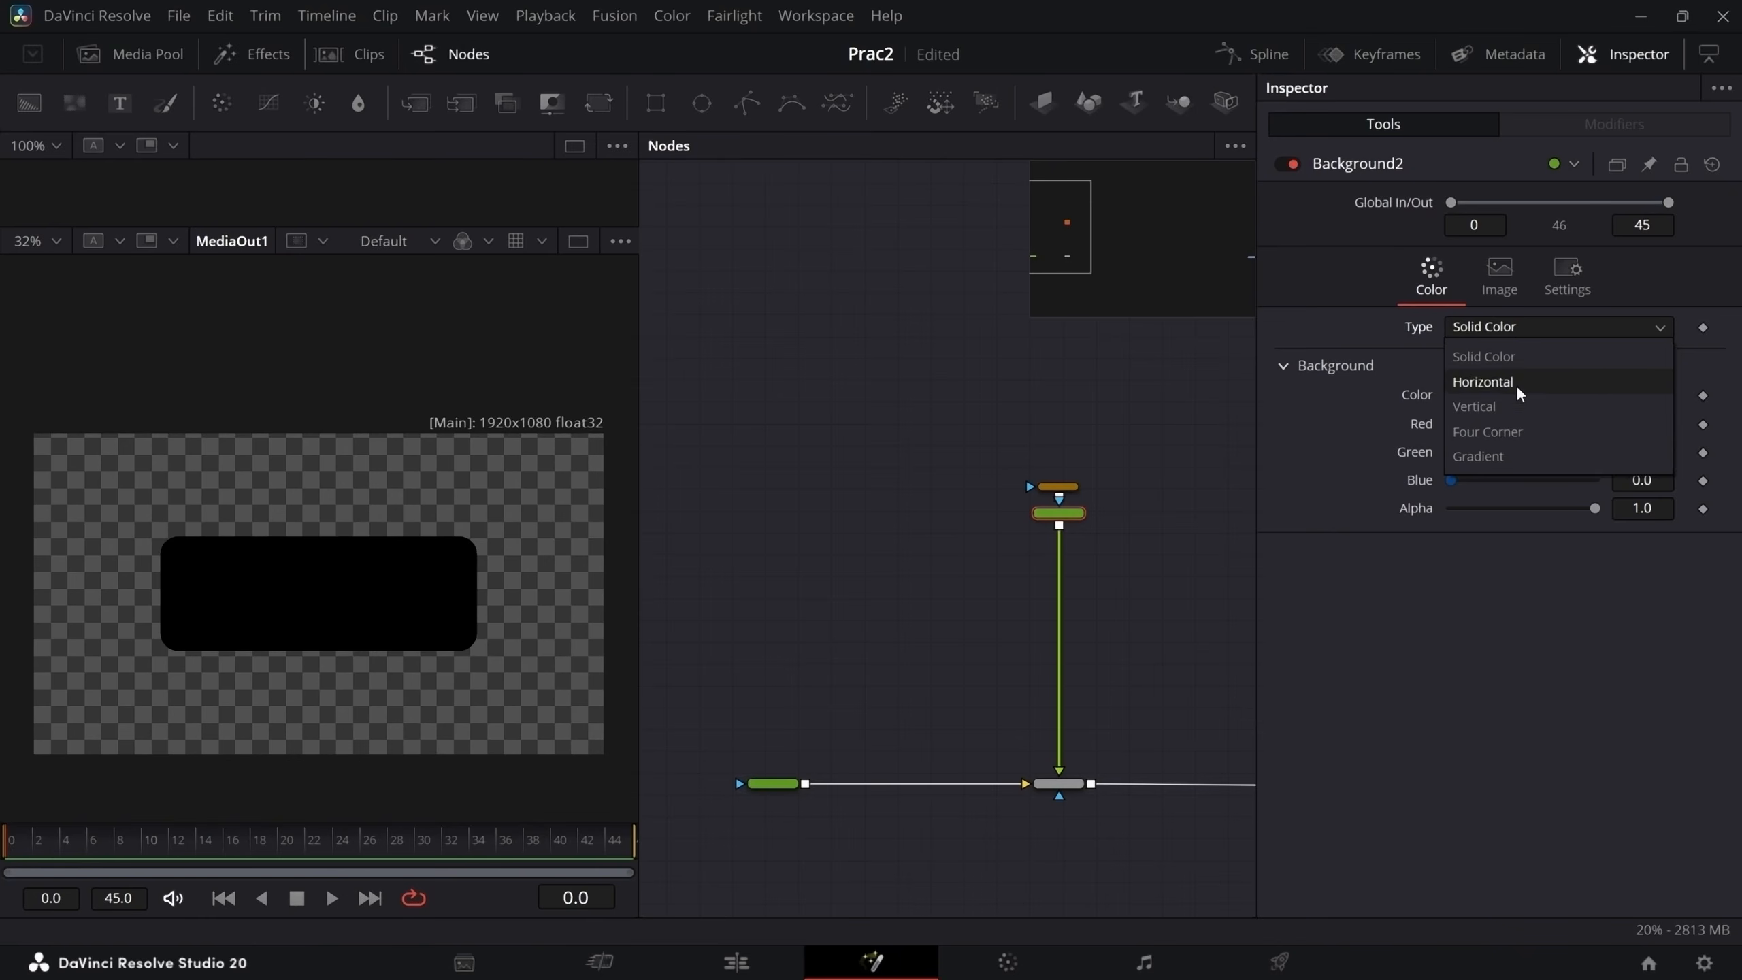
{"action": "left_click", "coordinate": [1524, 460]}
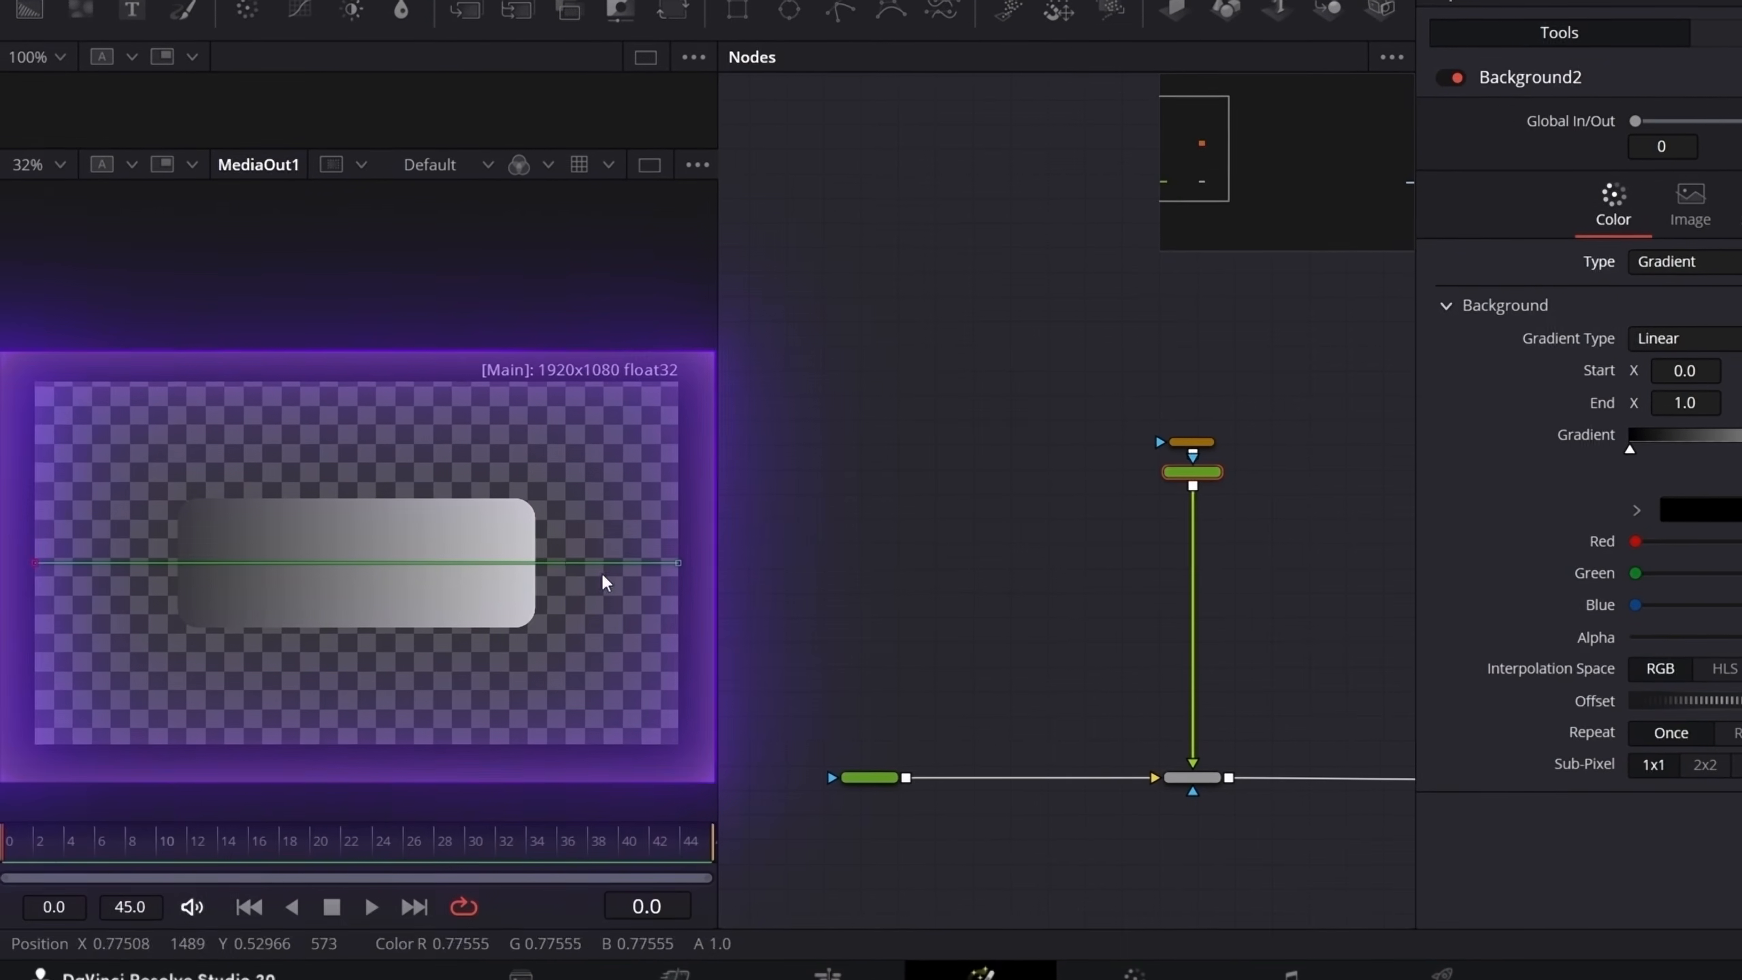
{"action": "left_click_drag", "start_coordinate": [678, 569], "coordinate": [394, 495]}
{"action": "left_click_drag", "start_coordinate": [30, 569], "coordinate": [397, 652]}
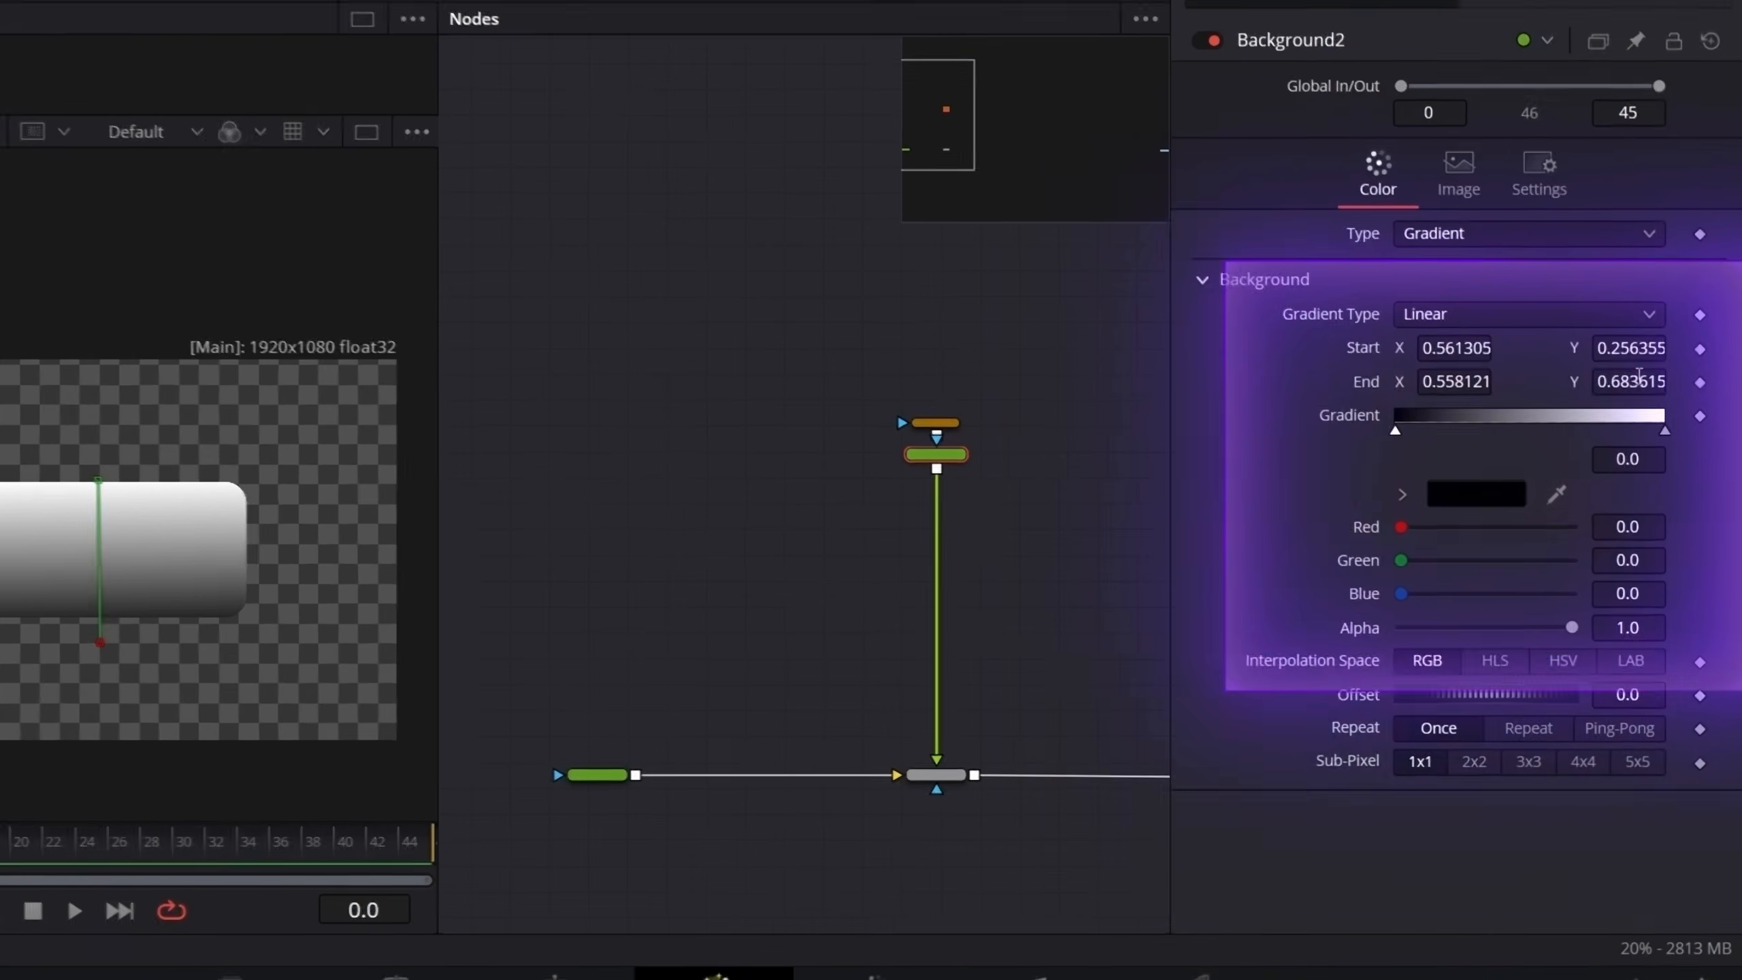
{"action": "double_click", "coordinate": [1689, 441]}
{"action": "key", "text": "BackSpace"}
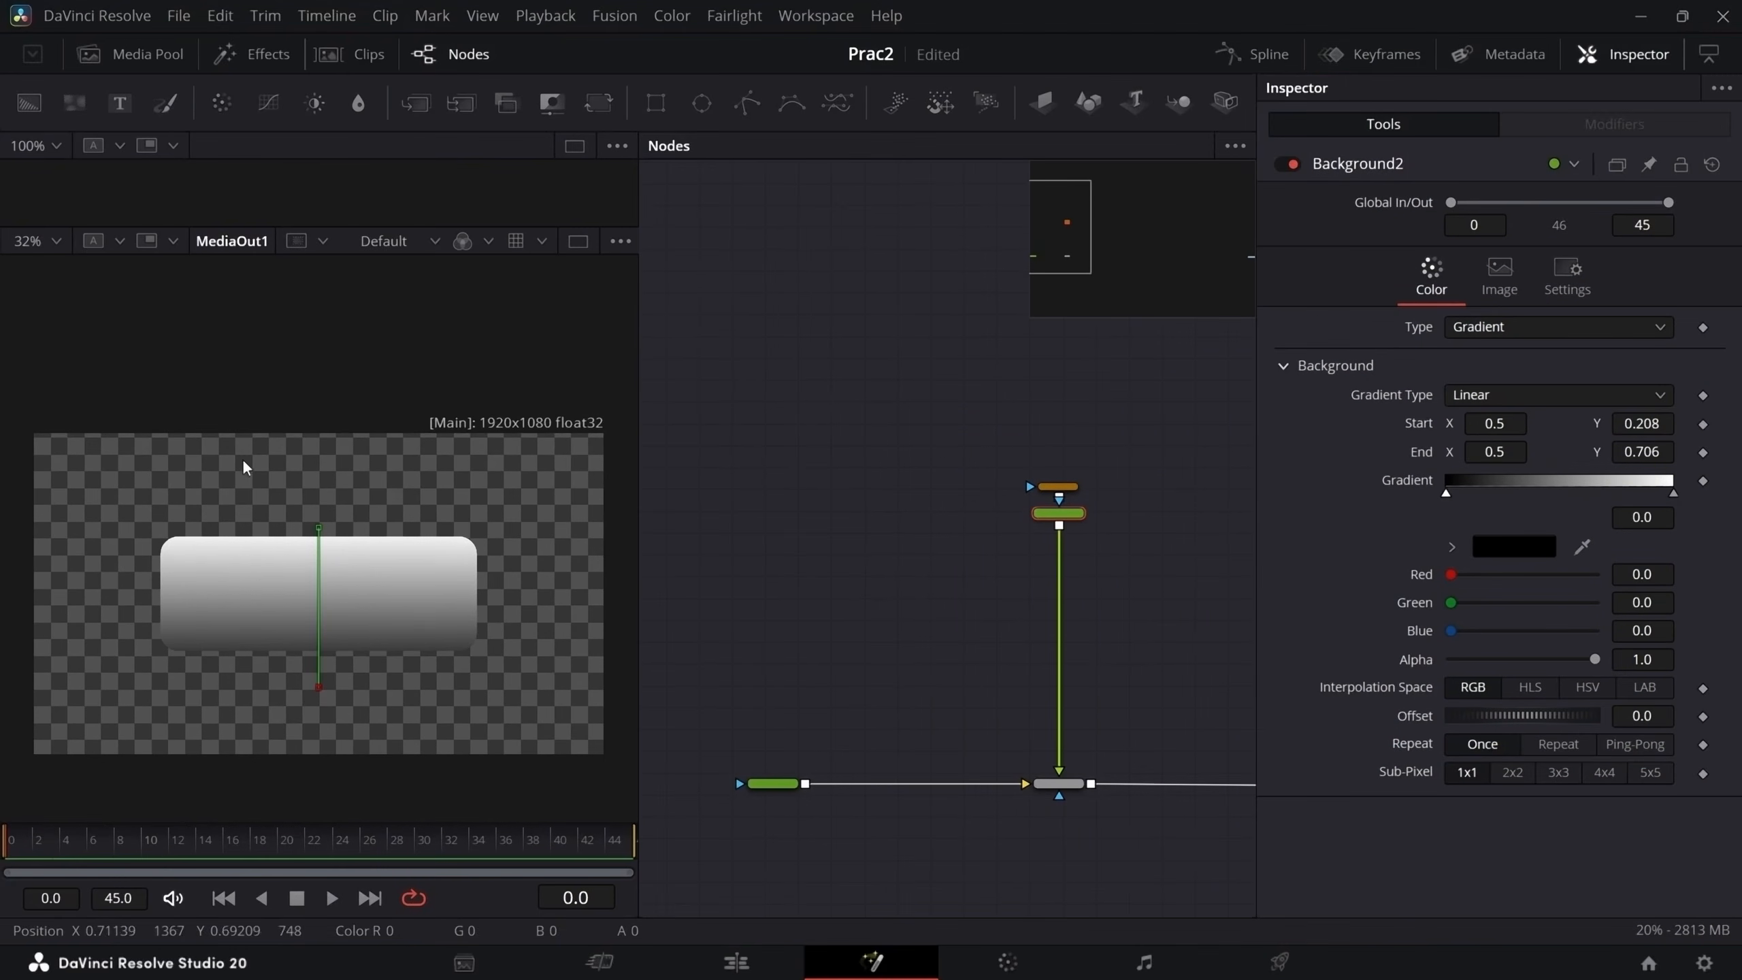
- Set Background2's gradient start color to #313131 and its end color to #dfdfdf
{"action": "left_click", "coordinate": [1512, 553]}
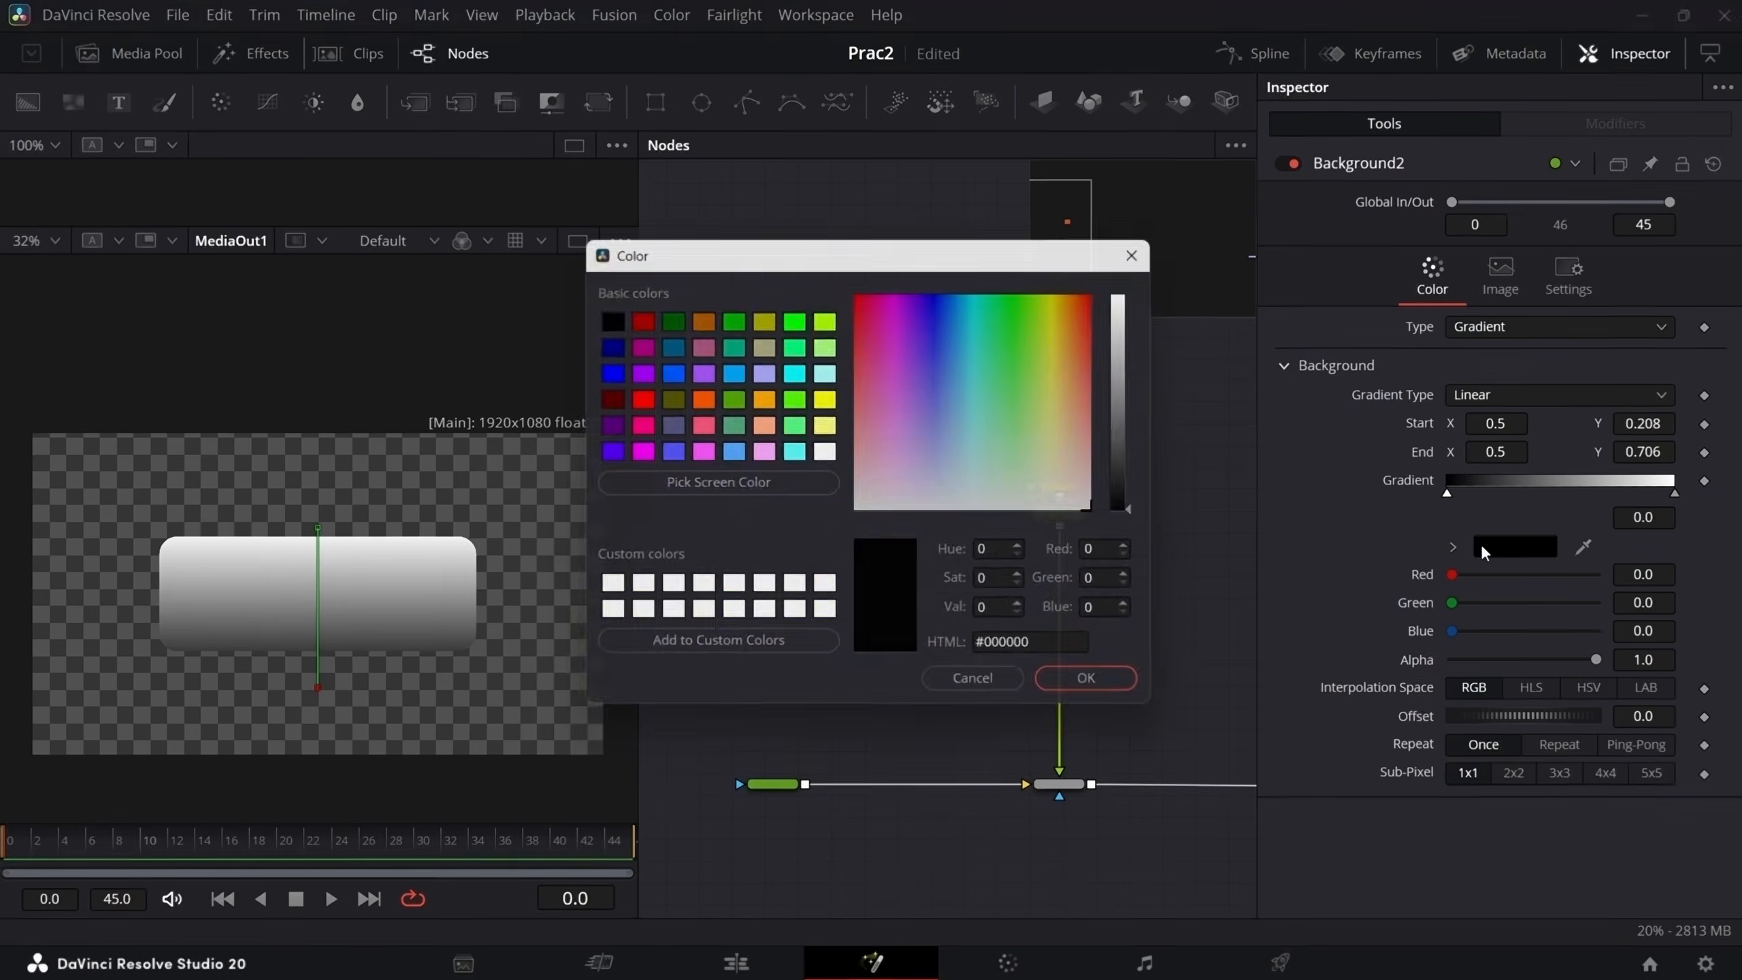
{"action": "left_click_drag", "start_coordinate": [1118, 505], "coordinate": [1192, 464]}
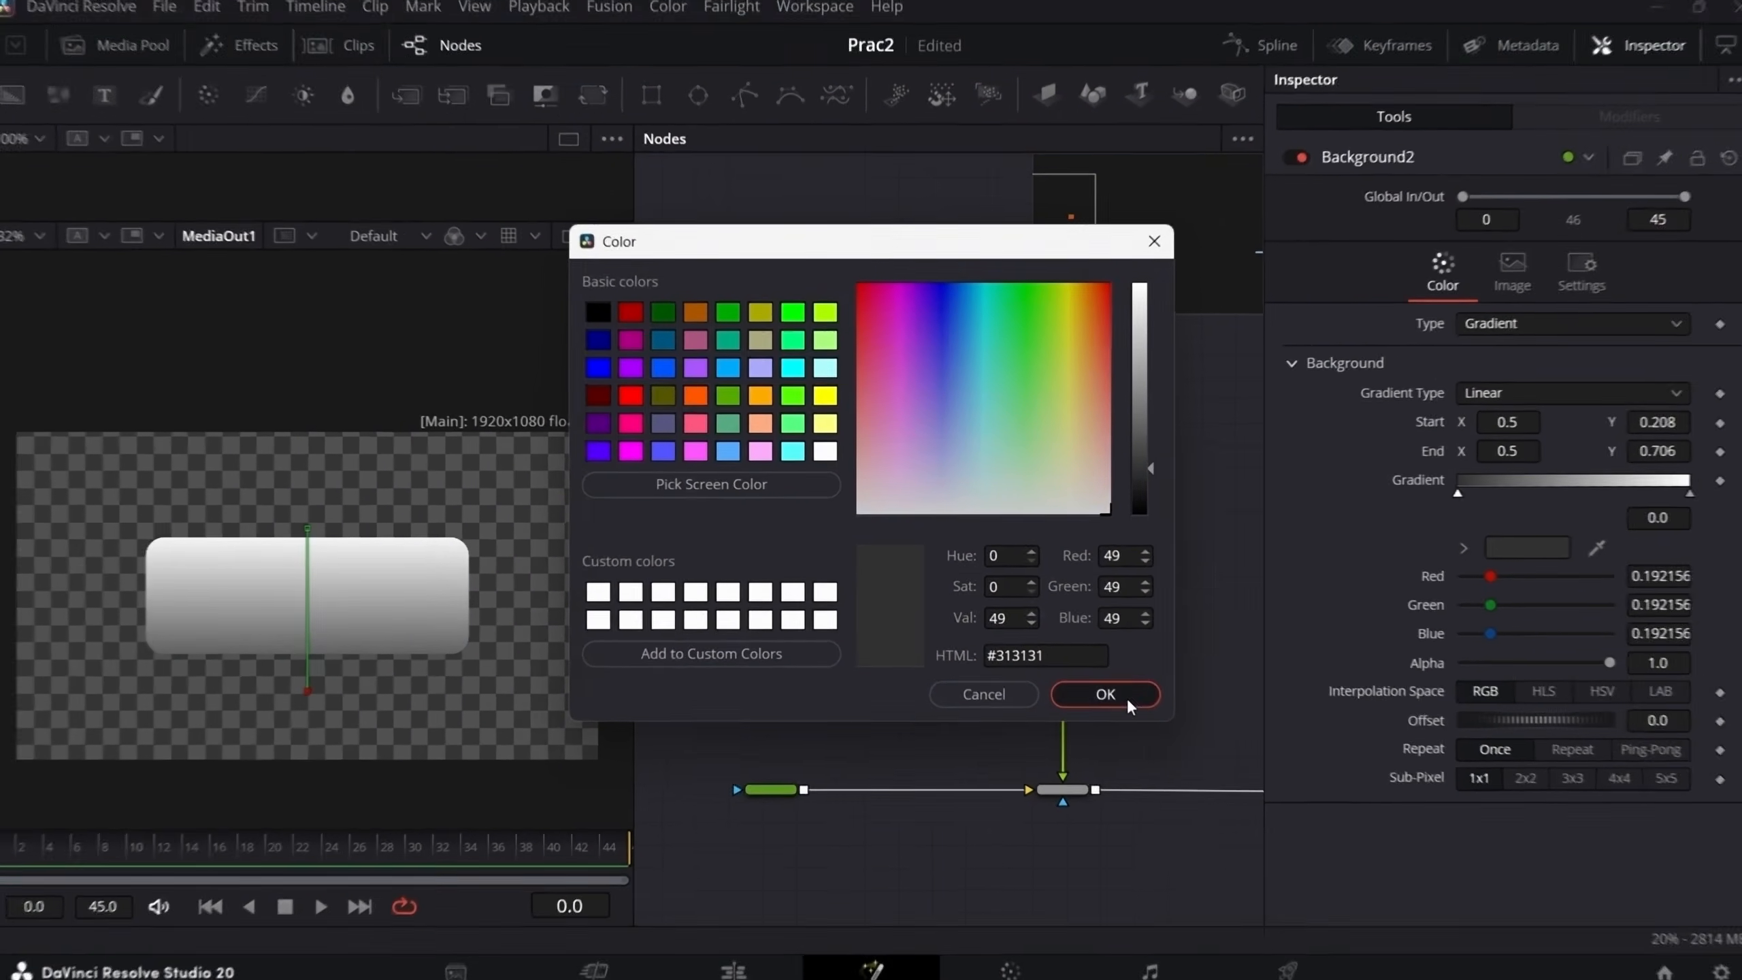
{"action": "left_click", "coordinate": [1146, 729]}
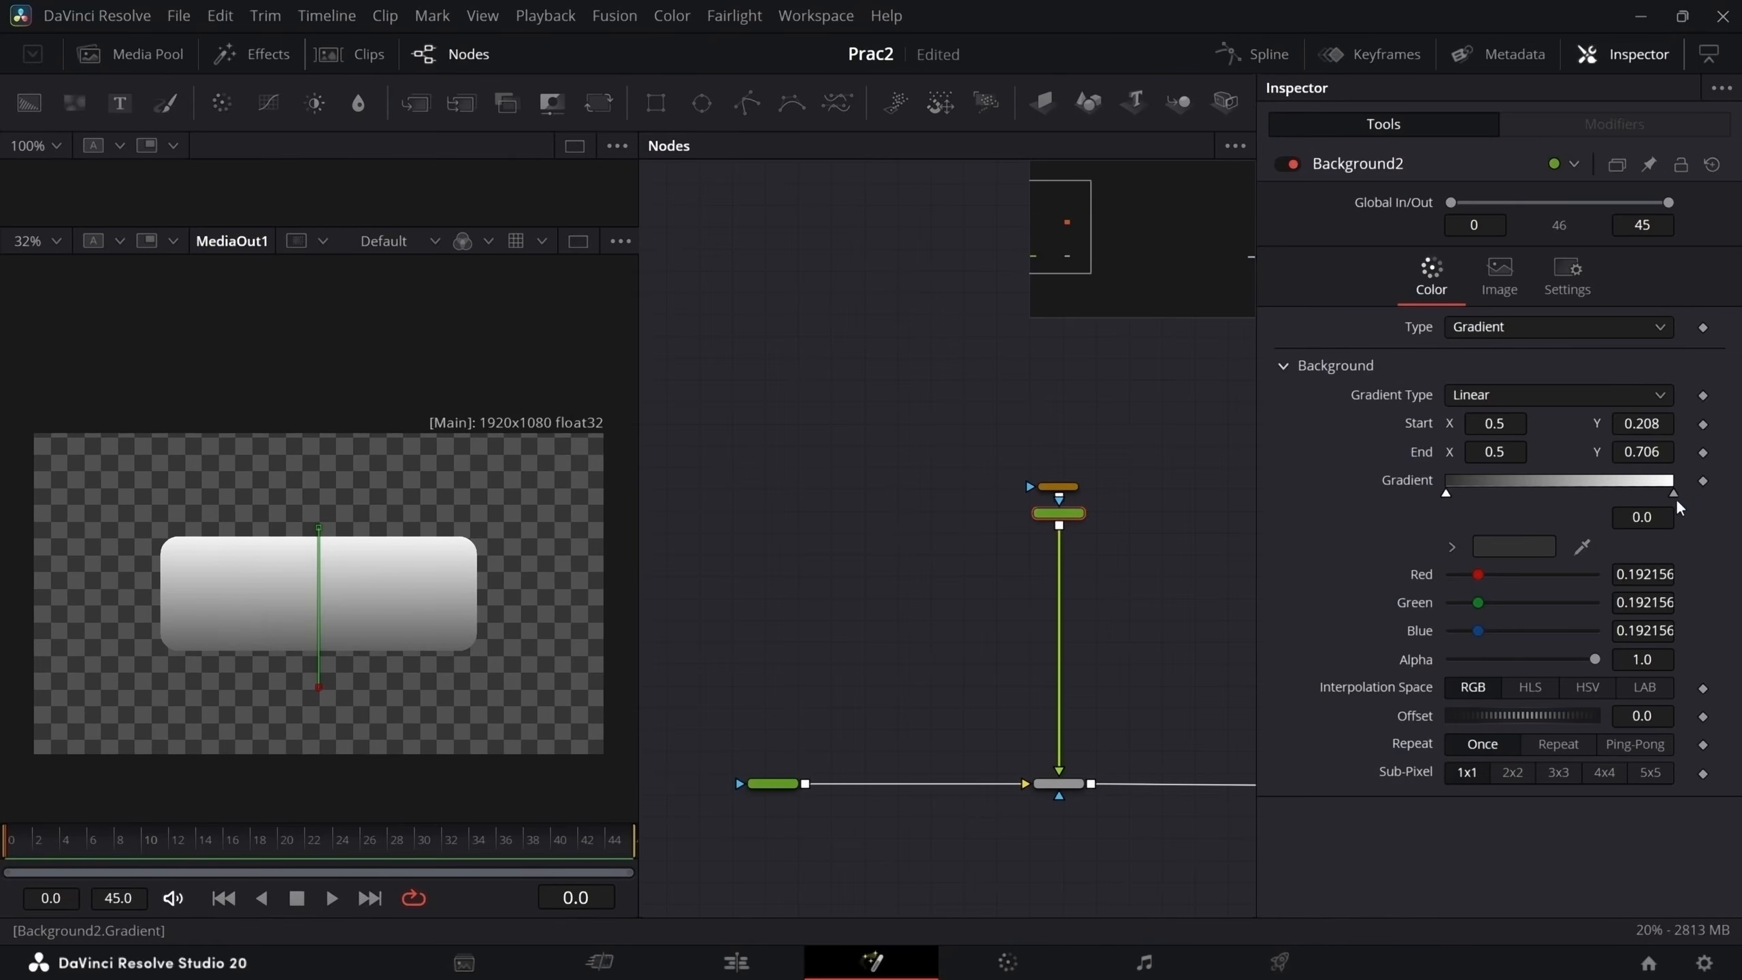
{"action": "left_click", "coordinate": [1674, 493]}
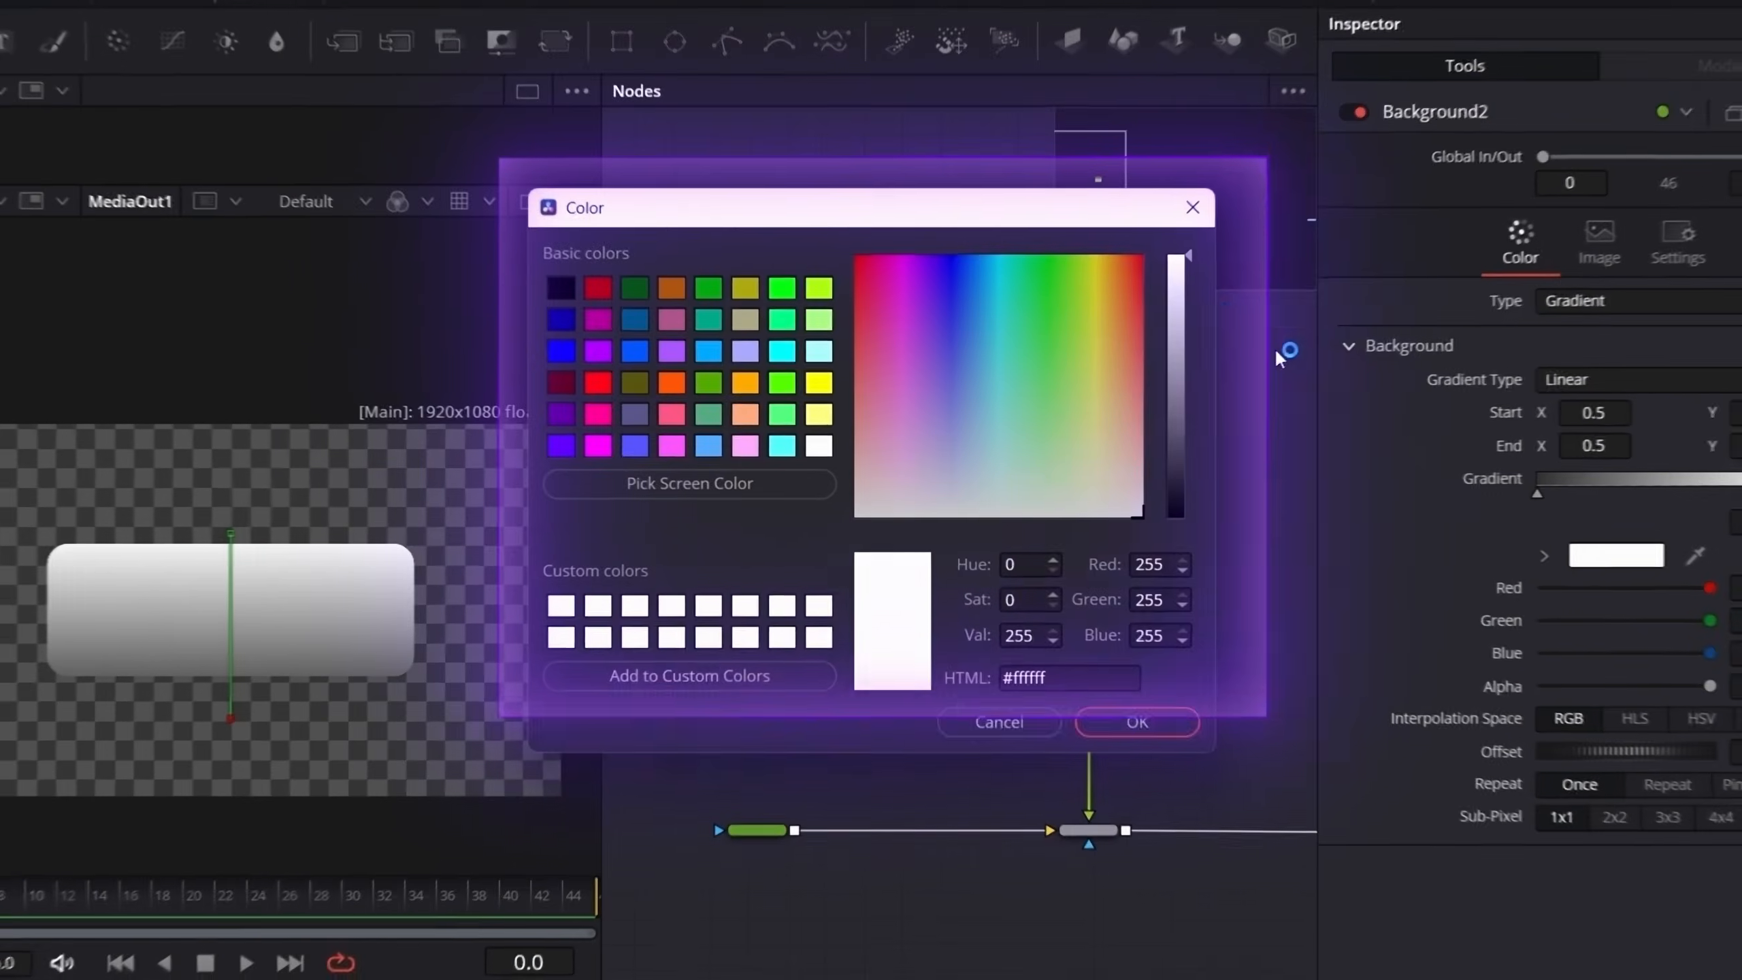
{"action": "left_click_drag", "start_coordinate": [1134, 288], "coordinate": [1197, 279]}
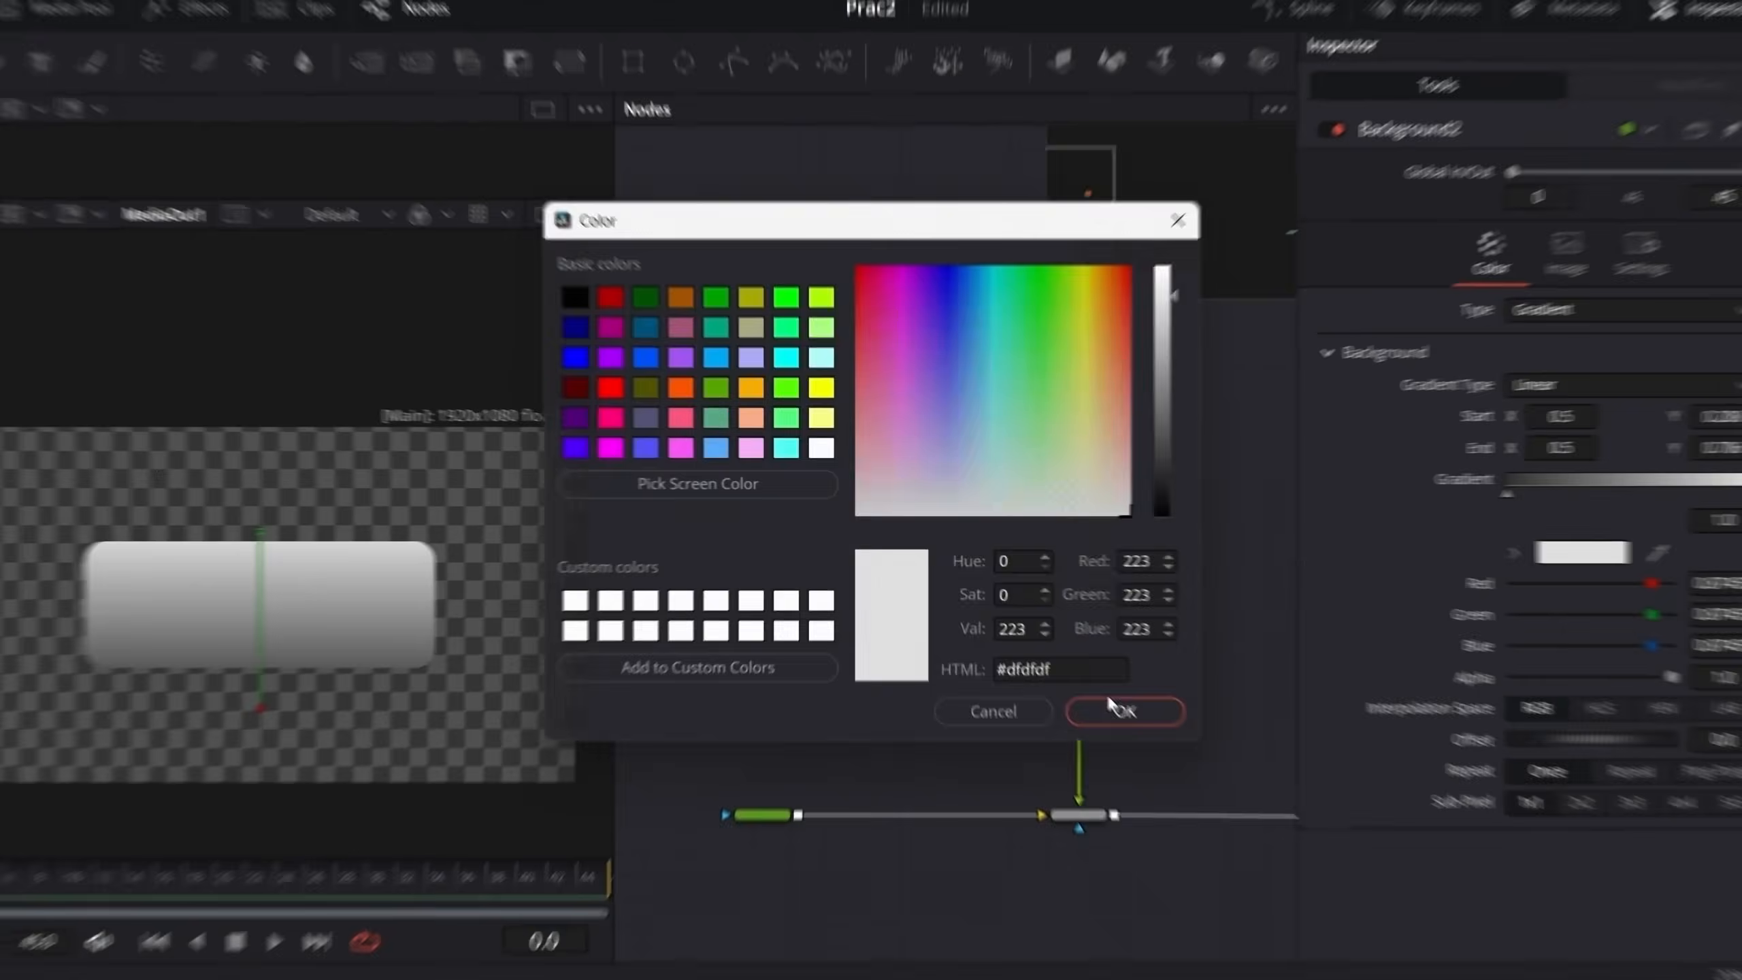
{"action": "left_click", "coordinate": [1111, 703]}
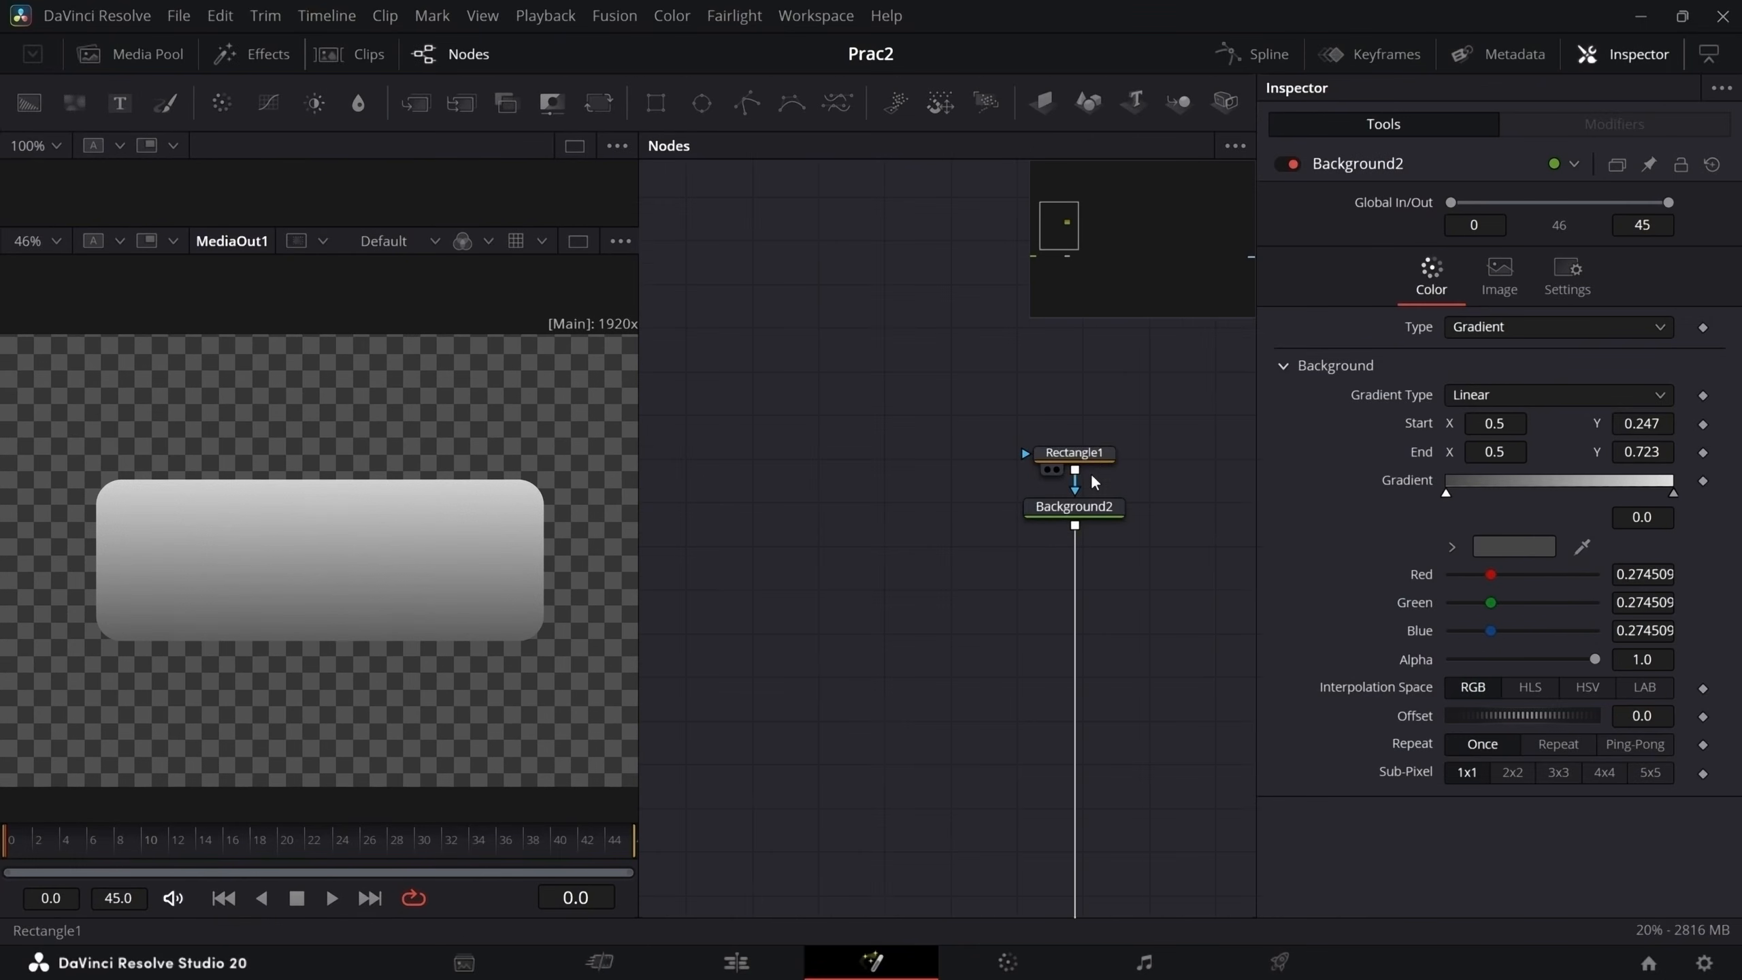
- Add a Shadow node beside the Background2 branch and feed Background2's output into it
{"action": "left_click", "coordinate": [1095, 454]}
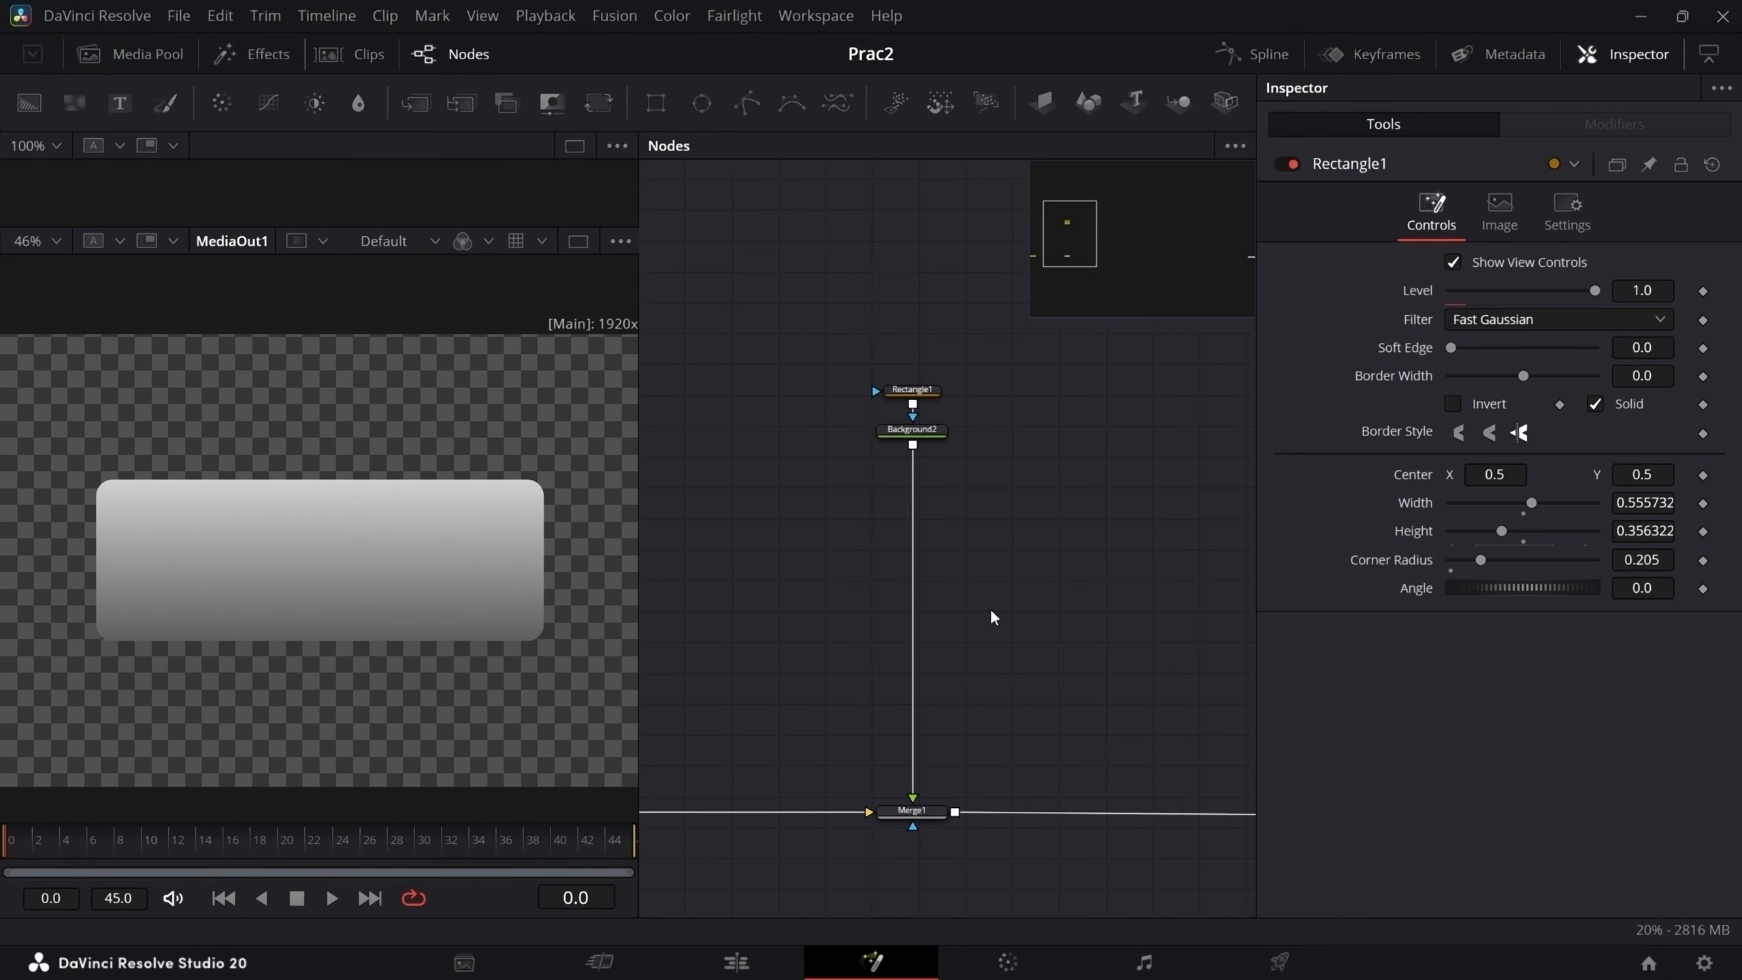
{"action": "left_click_drag", "start_coordinate": [995, 610], "coordinate": [917, 569]}
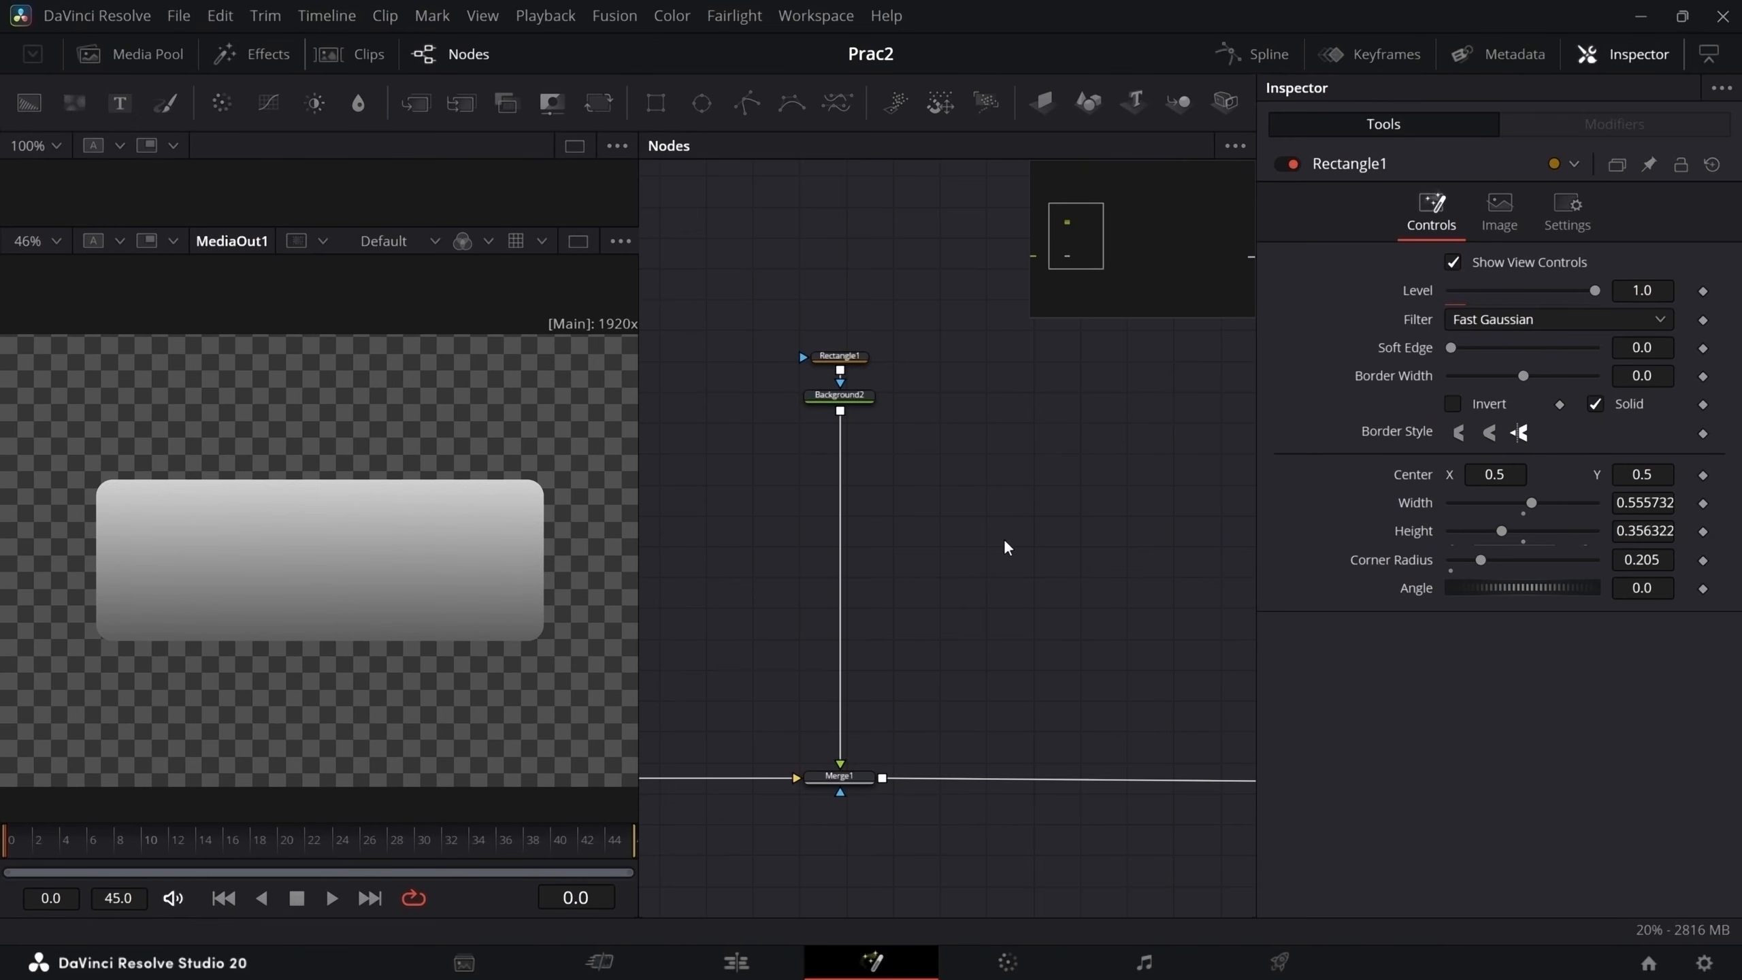
{"action": "key", "text": "shift+space"}
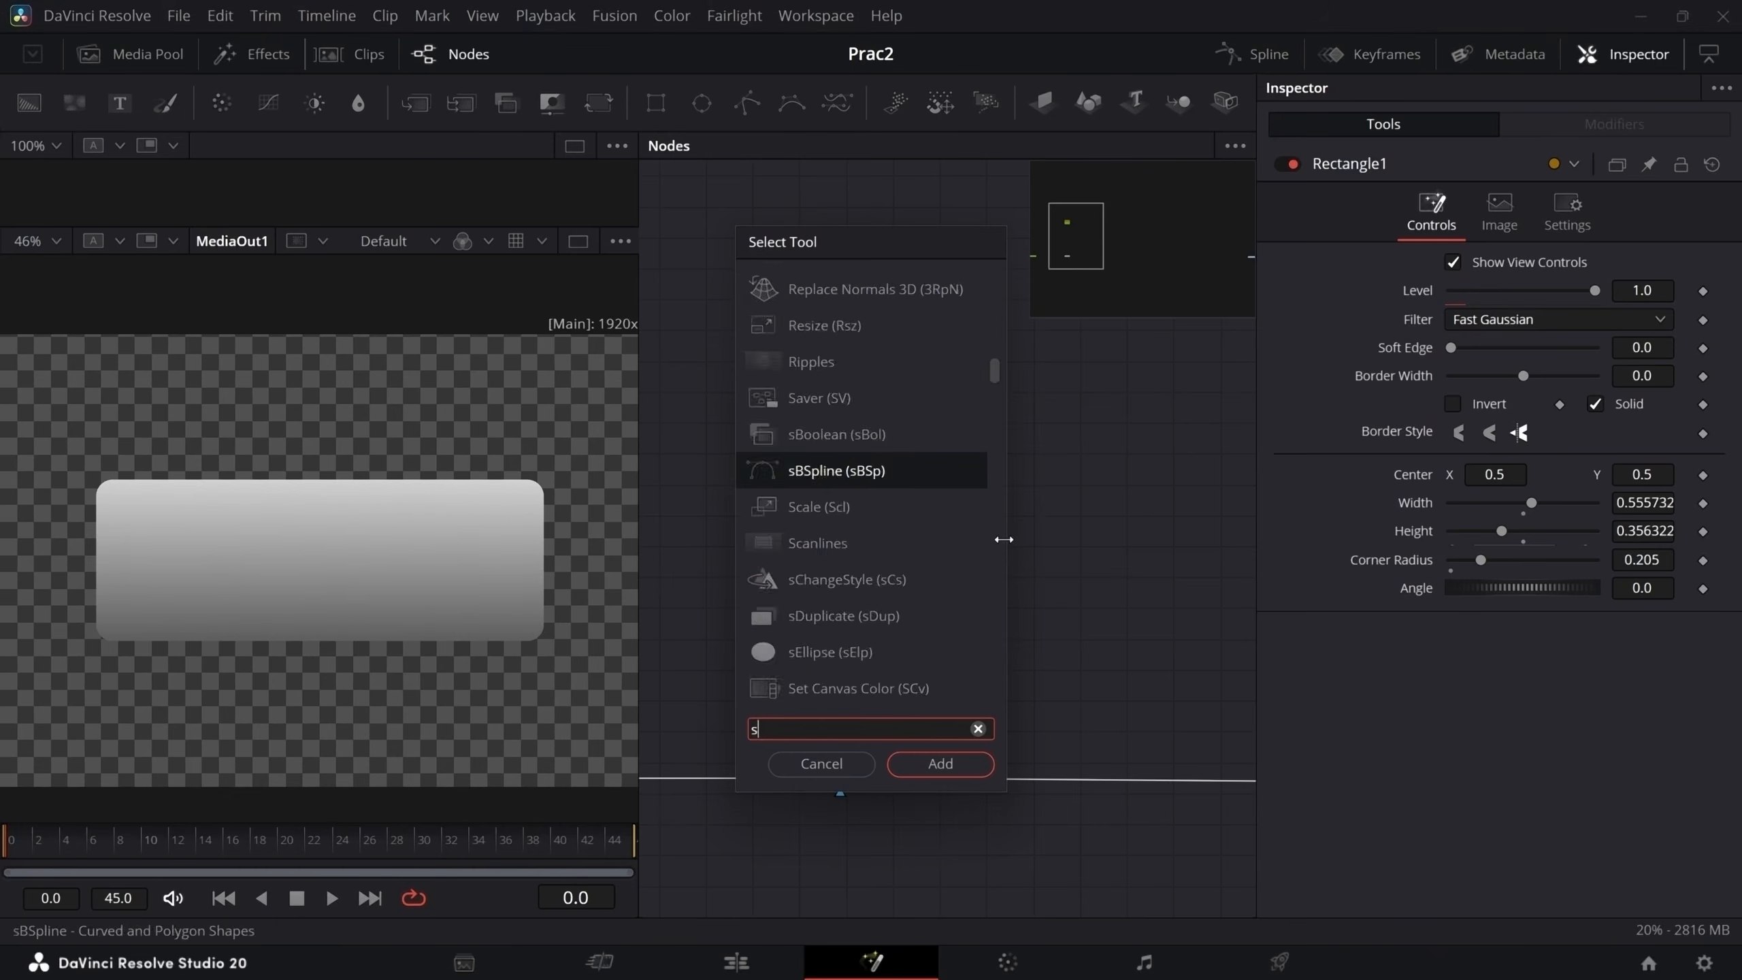
{"action": "type", "text": "shad"}
{"action": "key", "text": "Return"}
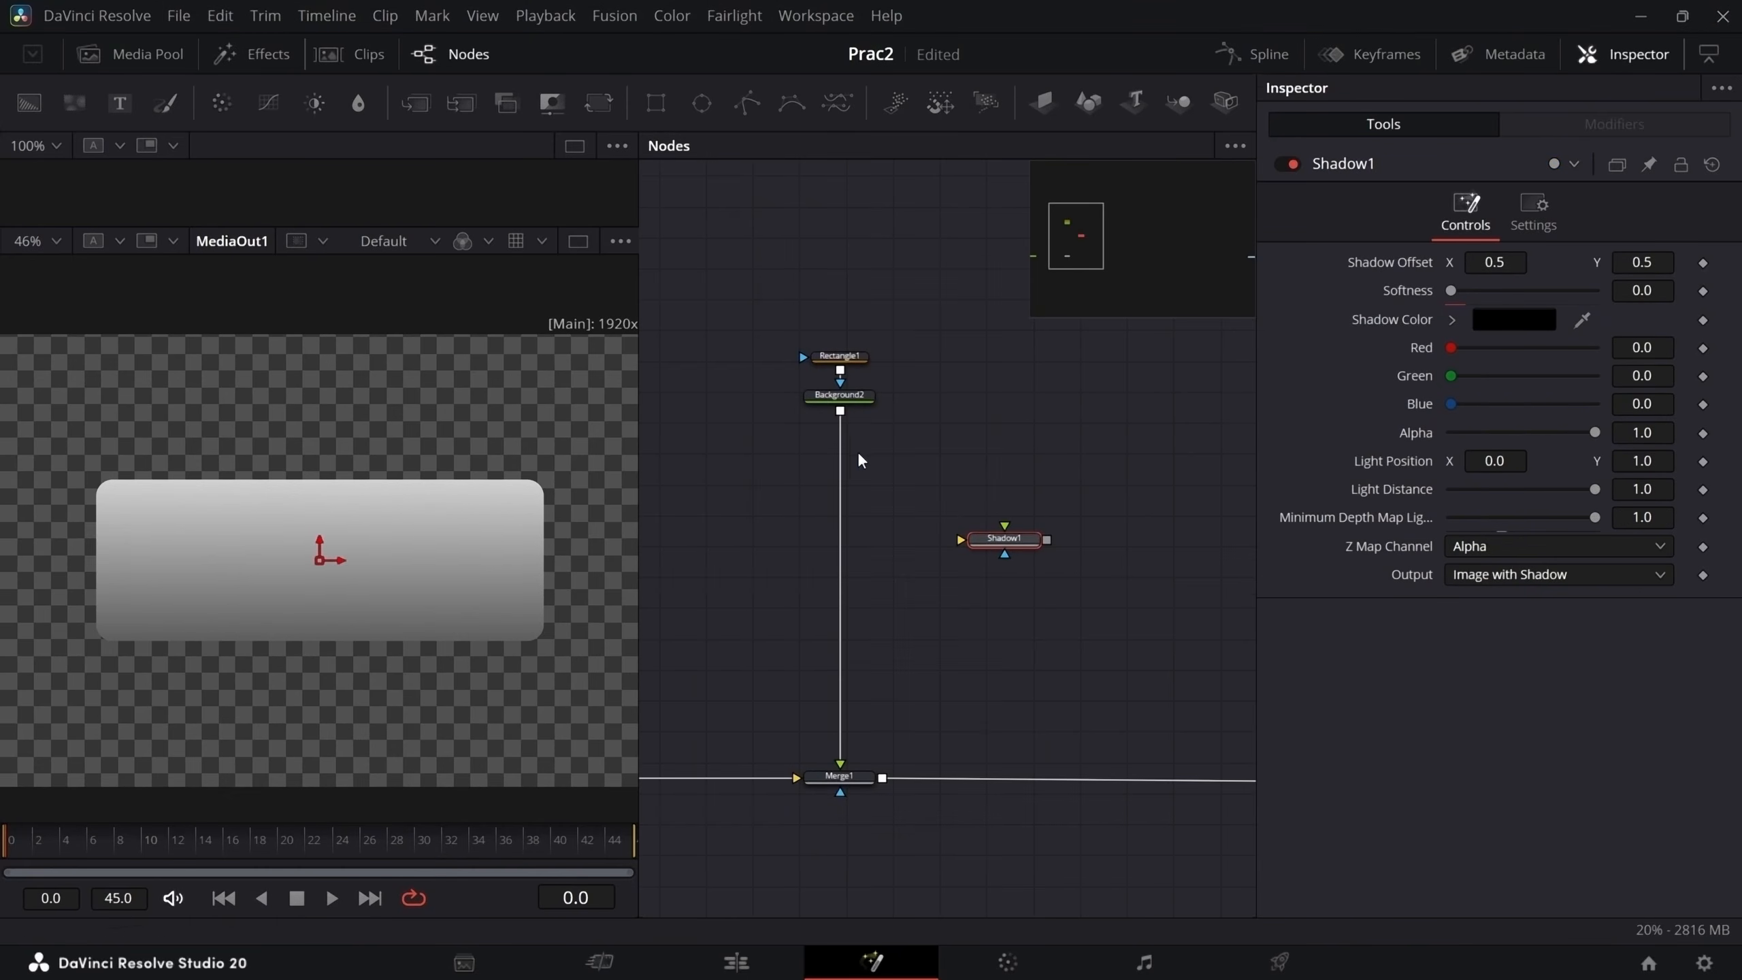
{"action": "mouse_move", "coordinate": [842, 417]}
{"action": "left_mouse_down"}
{"action": "mouse_move", "coordinate": [934, 478]}
{"action": "mouse_move", "coordinate": [849, 441]}
{"action": "mouse_move", "coordinate": [851, 422]}
{"action": "left_mouse_up"}
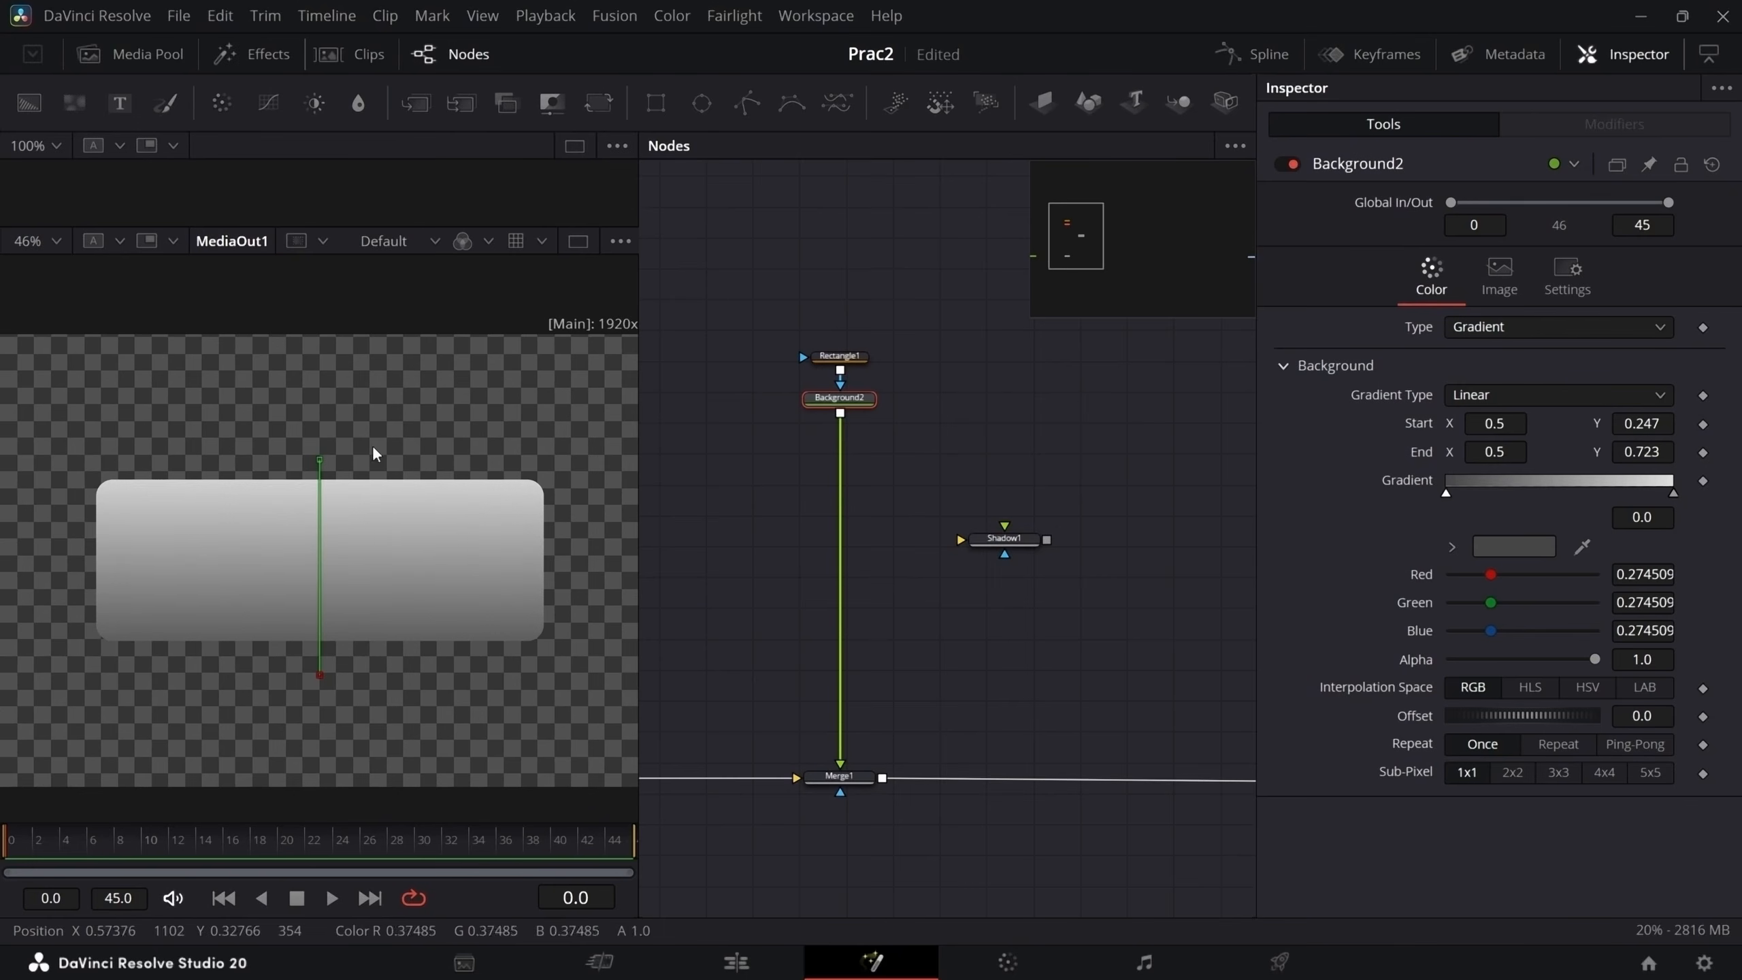
{"action": "left_click_drag", "start_coordinate": [840, 413], "coordinate": [978, 518]}
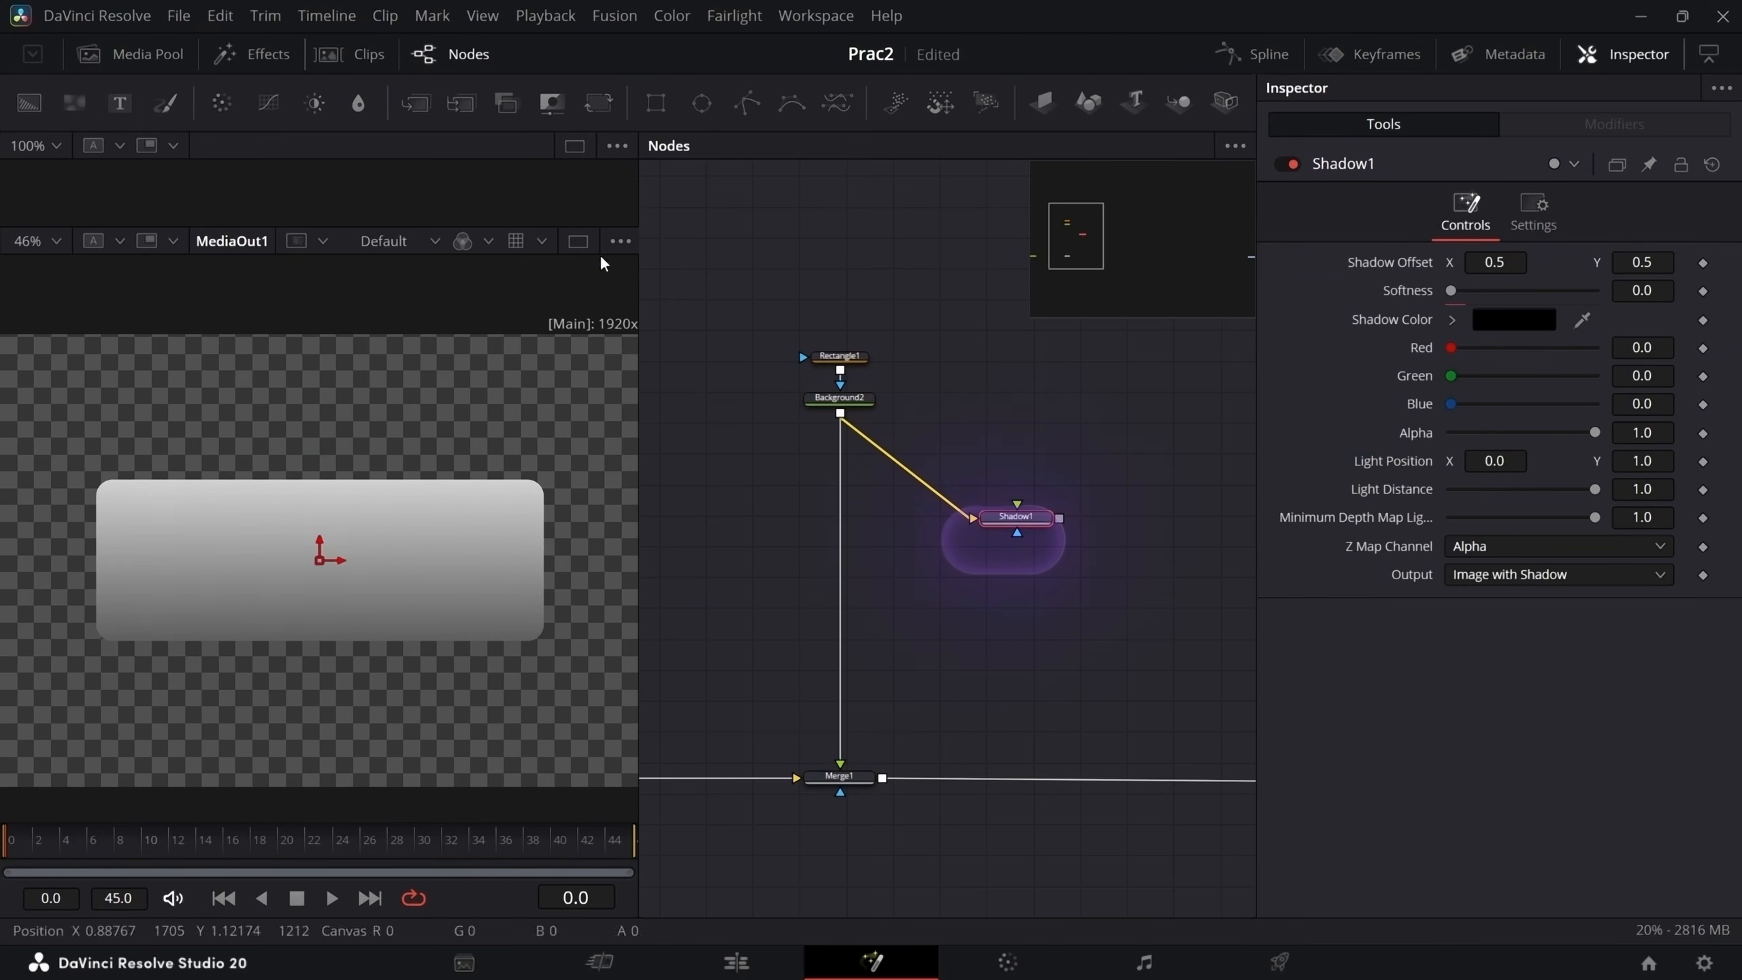
- Enlarge the first viewer's area and display Shadow1 in it
{"action": "left_click_drag", "start_coordinate": [584, 225], "coordinate": [584, 537]}
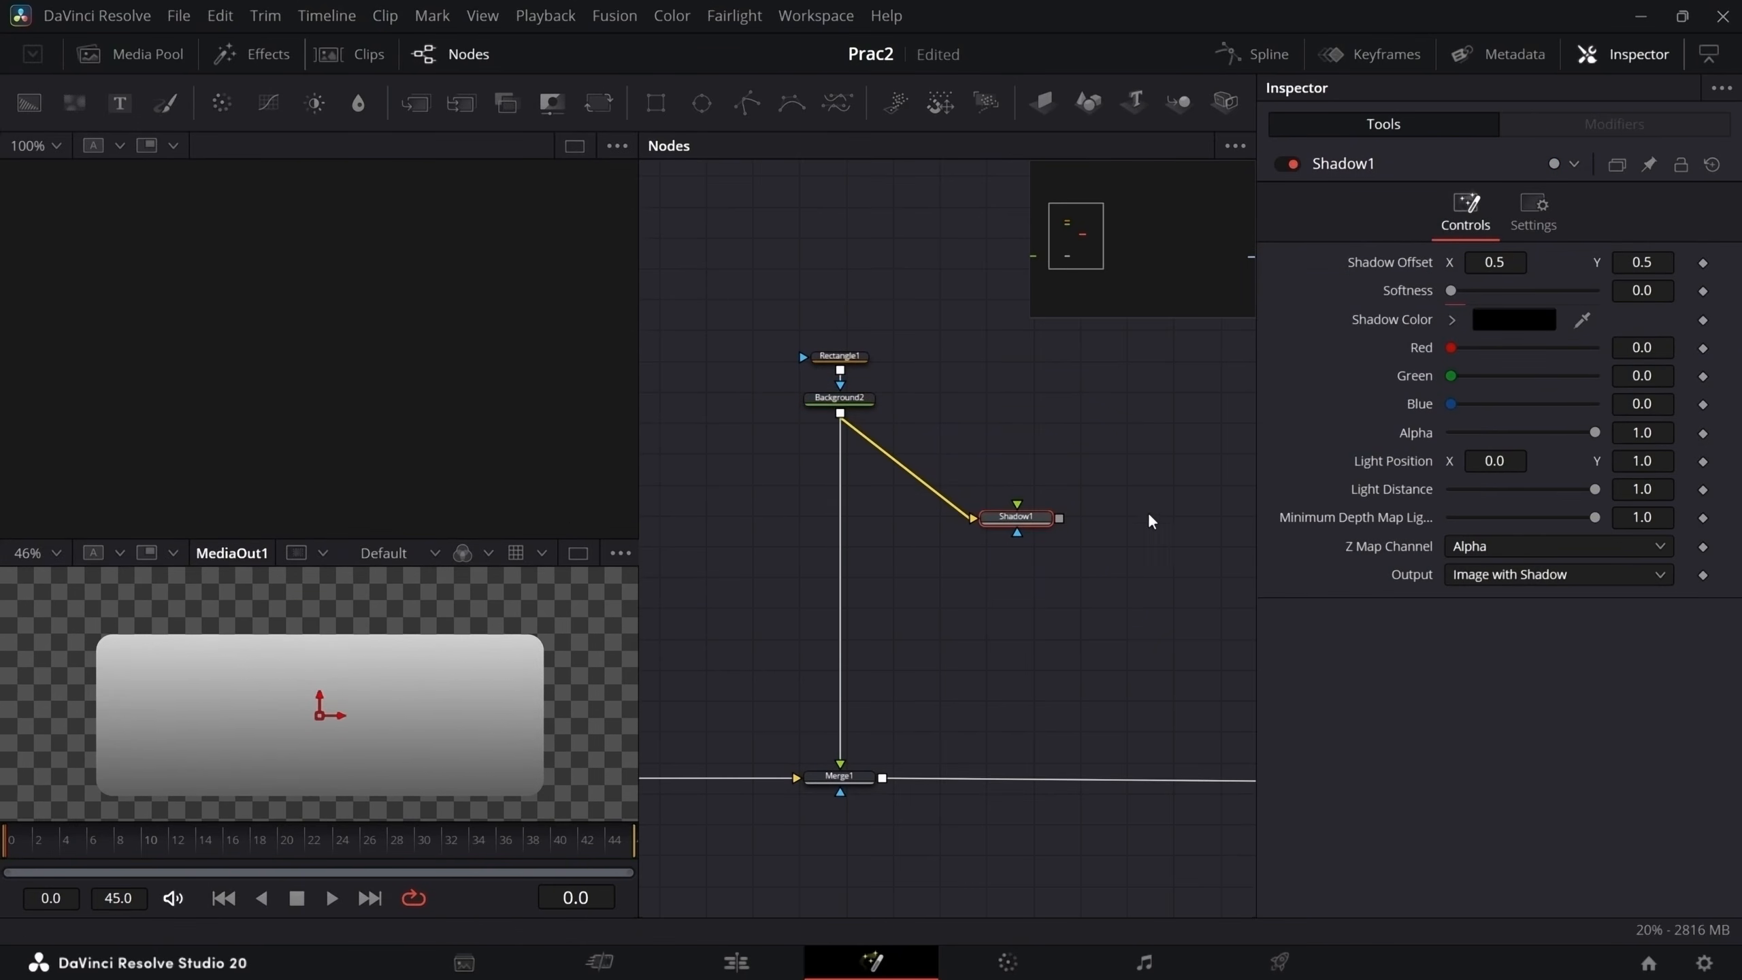
{"action": "key", "text": "1"}
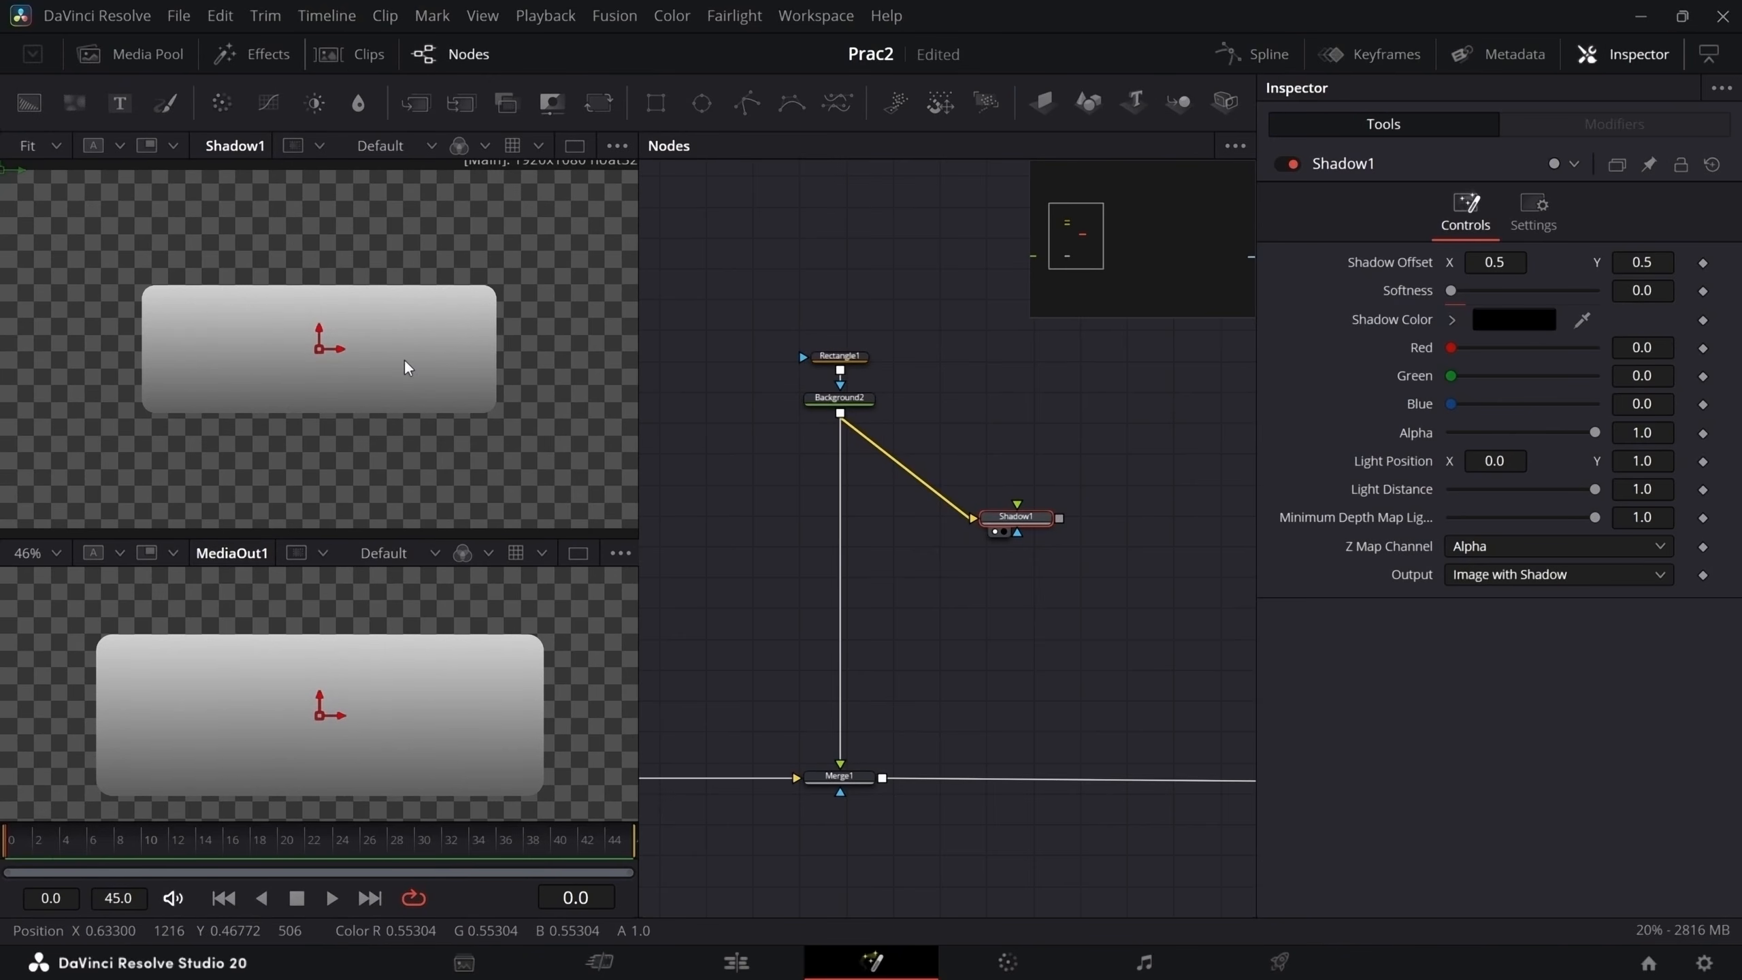
- Try a Shadow Offset of X 0.542, Y 0.475 on Shadow1 and undo the offset changes
{"action": "mouse_move", "coordinate": [1652, 262]}
{"action": "left_mouse_down"}
{"action": "mouse_move", "coordinate": [1613, 263]}
{"action": "mouse_move", "coordinate": [1630, 263]}
{"action": "left_mouse_up"}
{"action": "left_click_drag", "start_coordinate": [1511, 263], "coordinate": [1548, 263]}
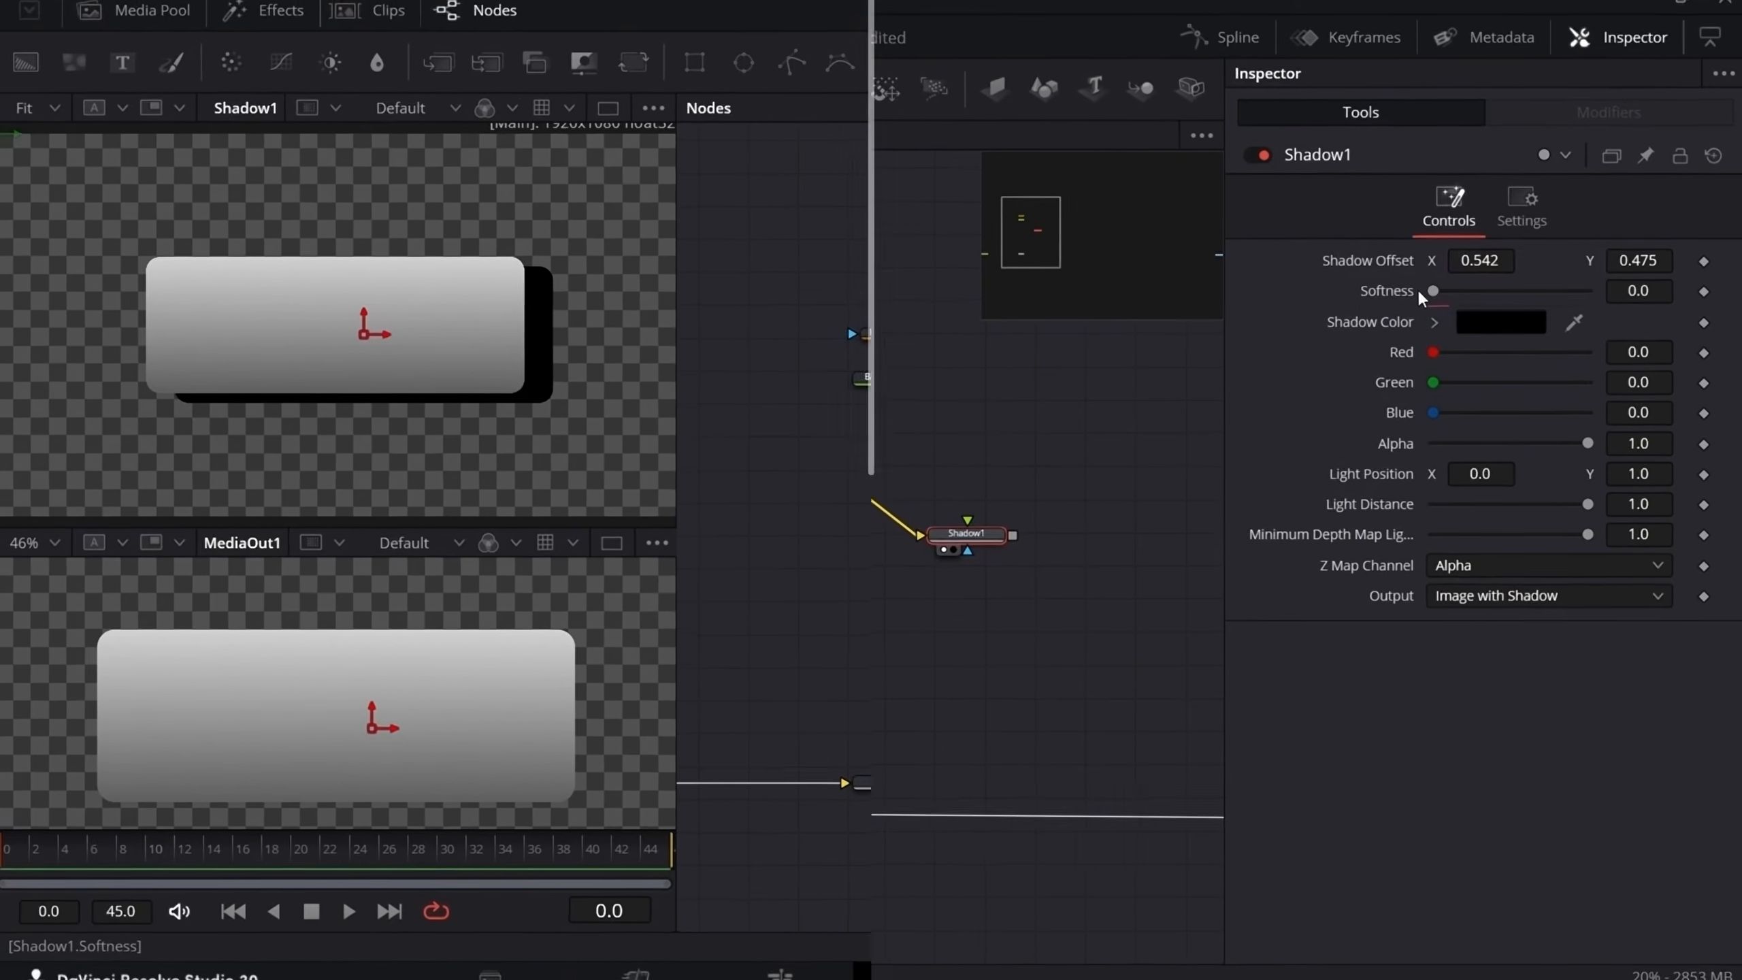
{"action": "mouse_move", "coordinate": [1445, 291]}
{"action": "left_mouse_down"}
{"action": "mouse_move", "coordinate": [1495, 291]}
{"action": "mouse_move", "coordinate": [1436, 310]}
{"action": "left_mouse_up"}
{"action": "key", "text": "ctrl+z"}
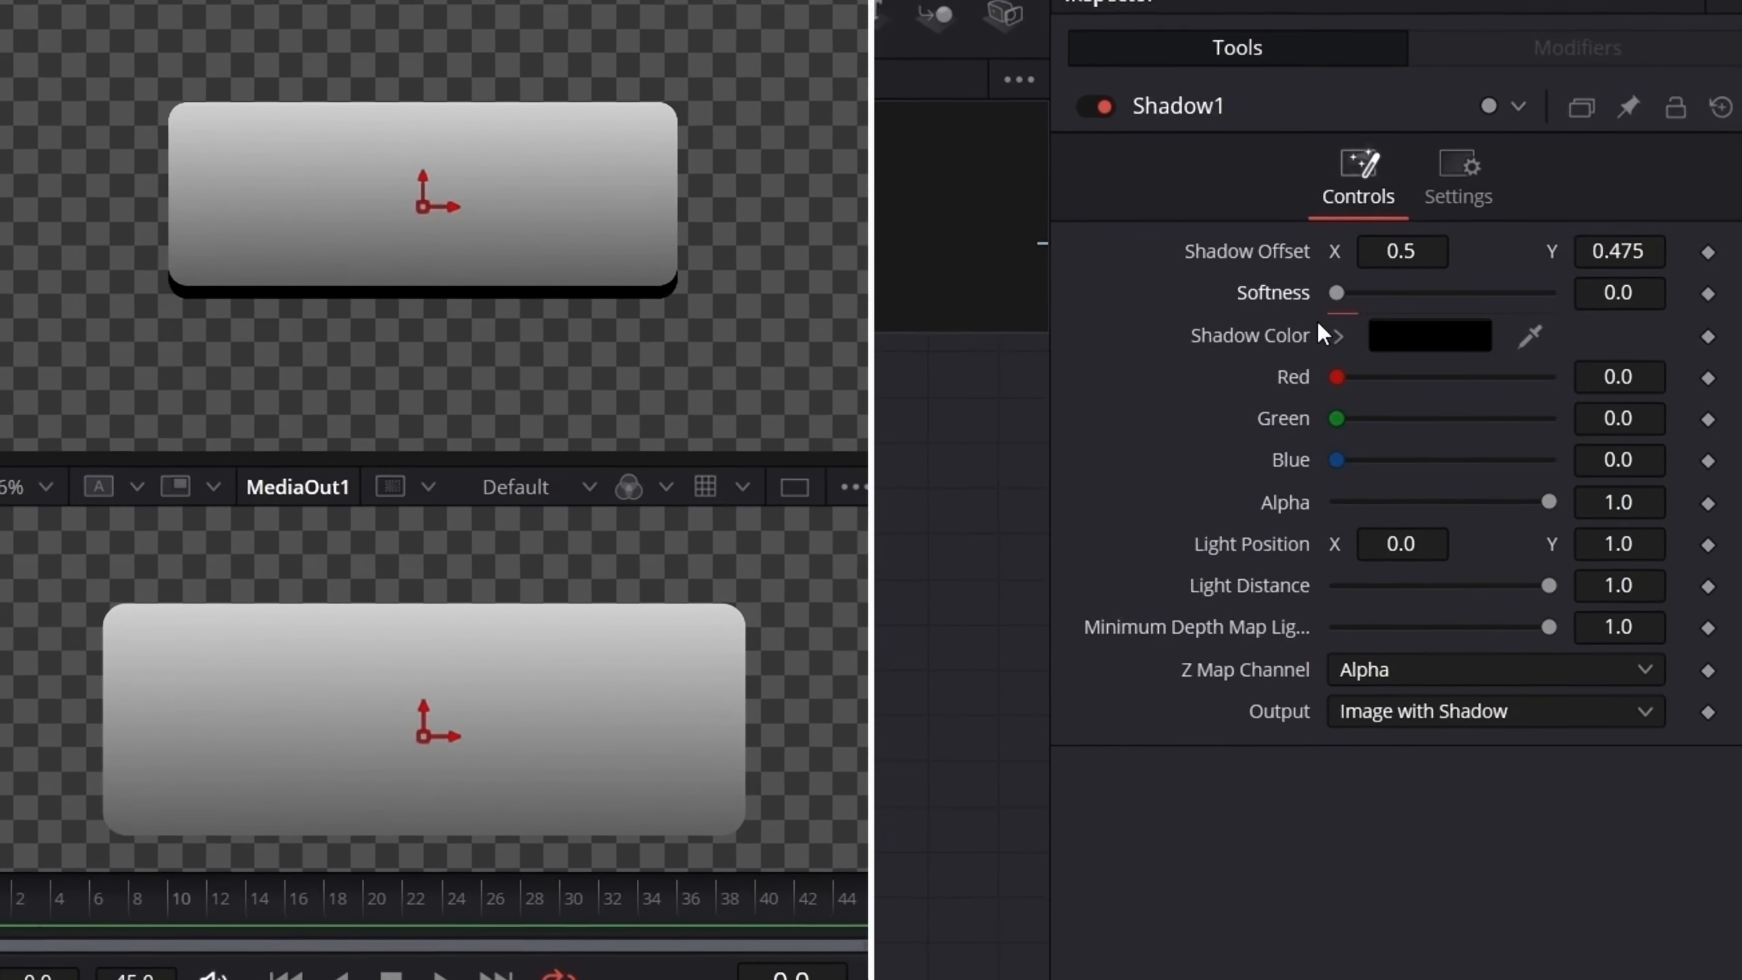
{"action": "key", "text": "ctrl+z"}
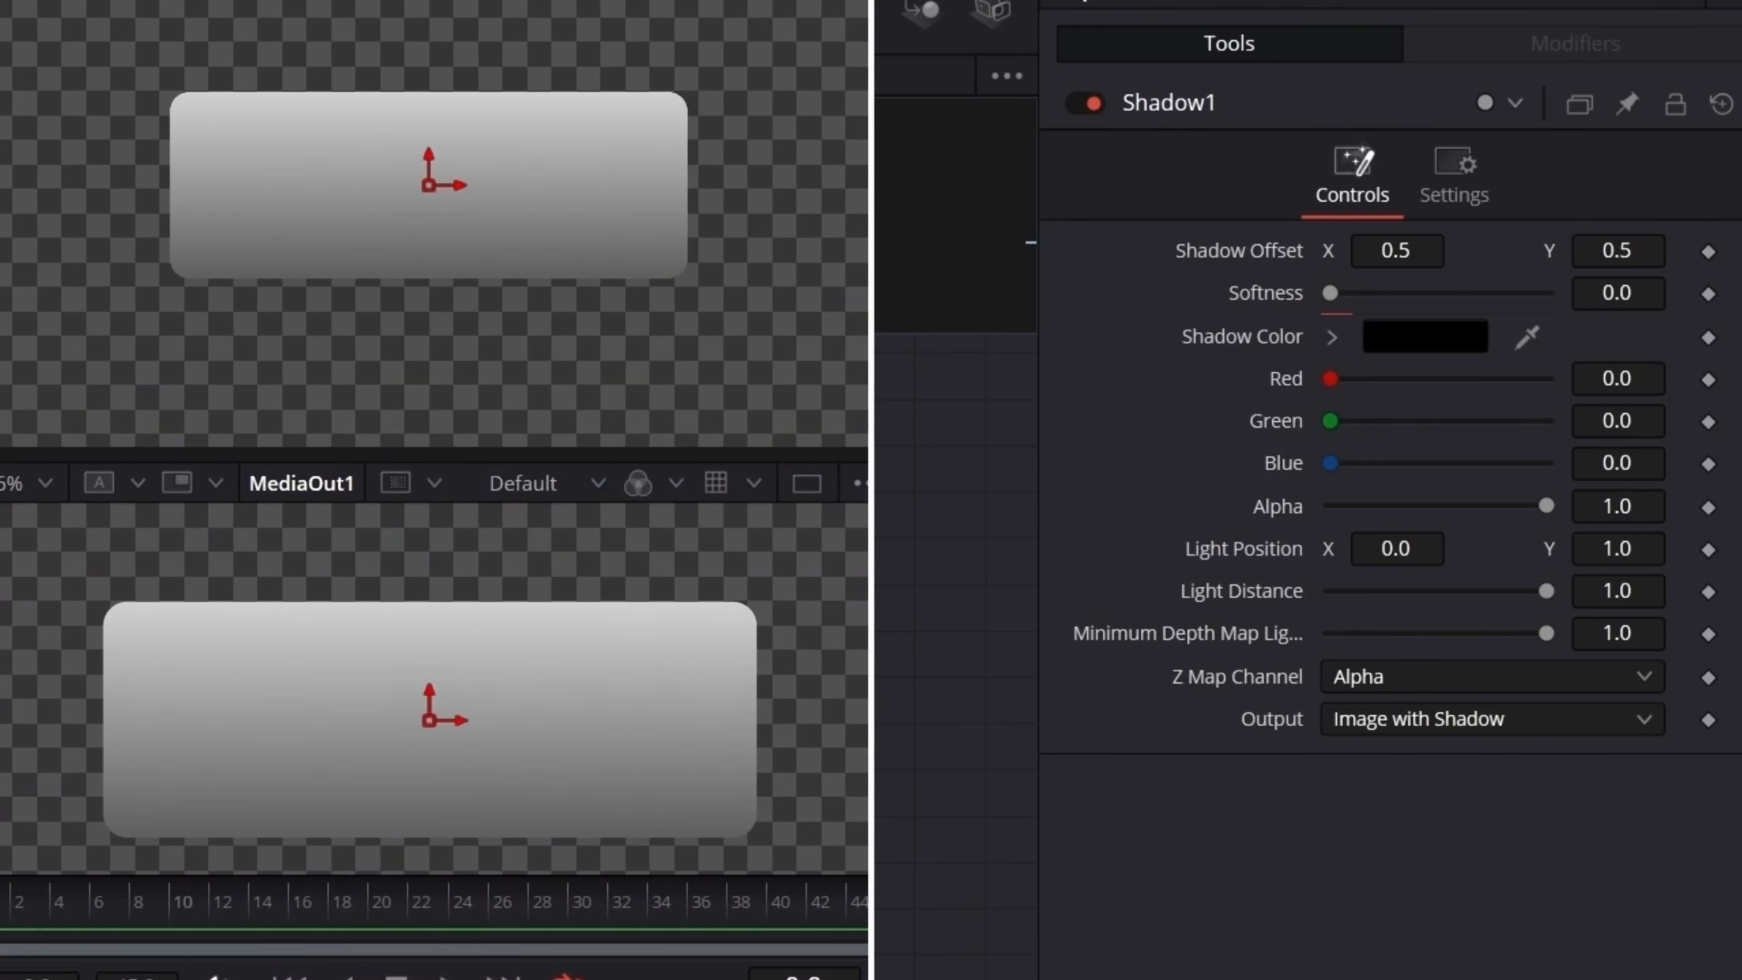
- Set Shadow1's output to Shadow Only
{"action": "left_click", "coordinate": [1383, 722]}
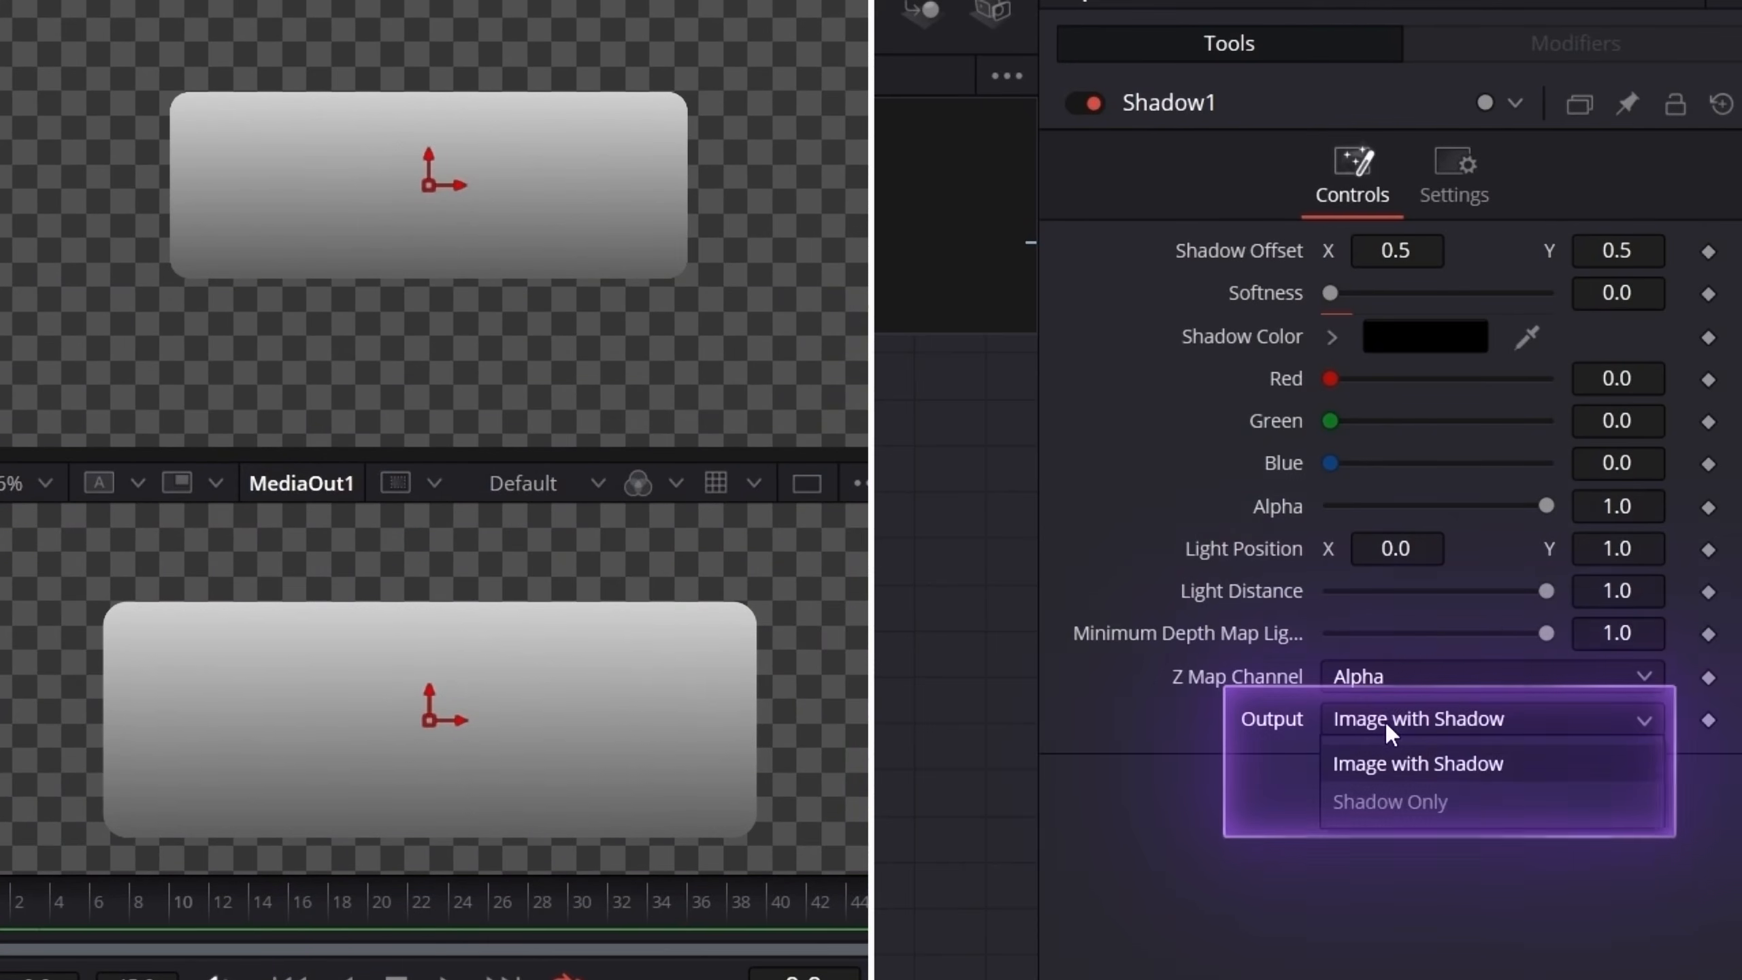
{"action": "left_click", "coordinate": [1406, 798]}
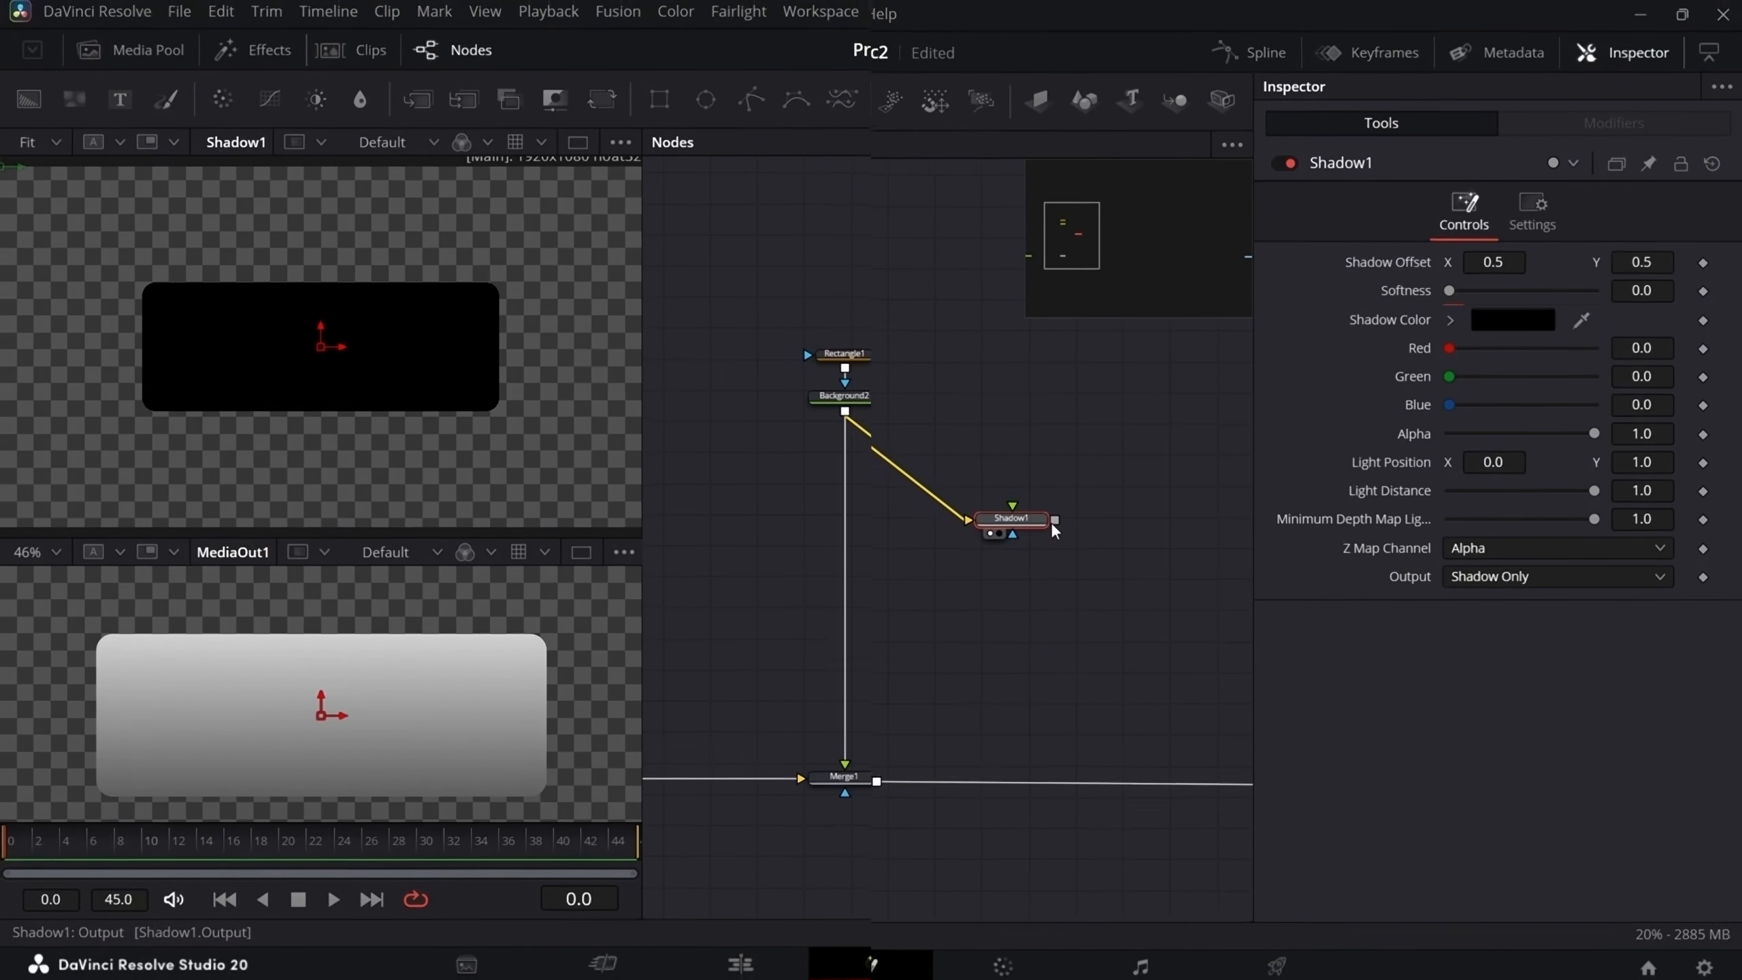
- Try merging Shadow1's output directly over Merge1's output and undo that merge
{"action": "left_click_drag", "start_coordinate": [1059, 520], "coordinate": [884, 779]}
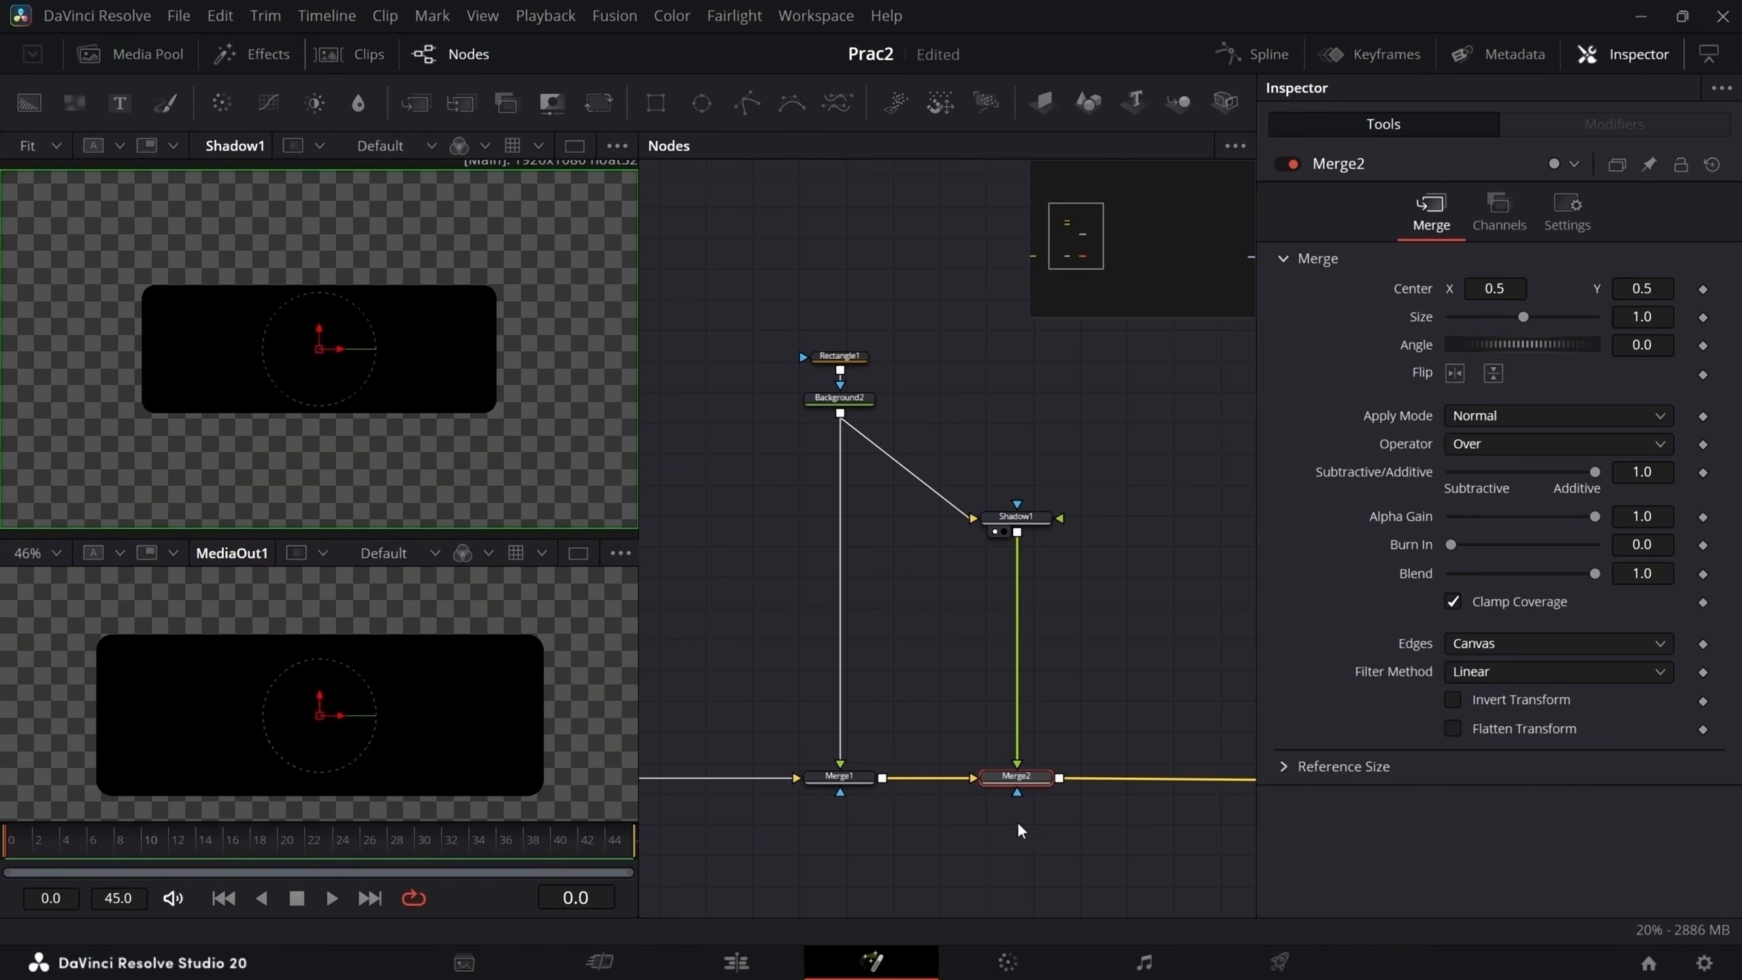
{"action": "left_click", "coordinate": [1073, 835]}
{"action": "key", "text": "ctrl+z"}
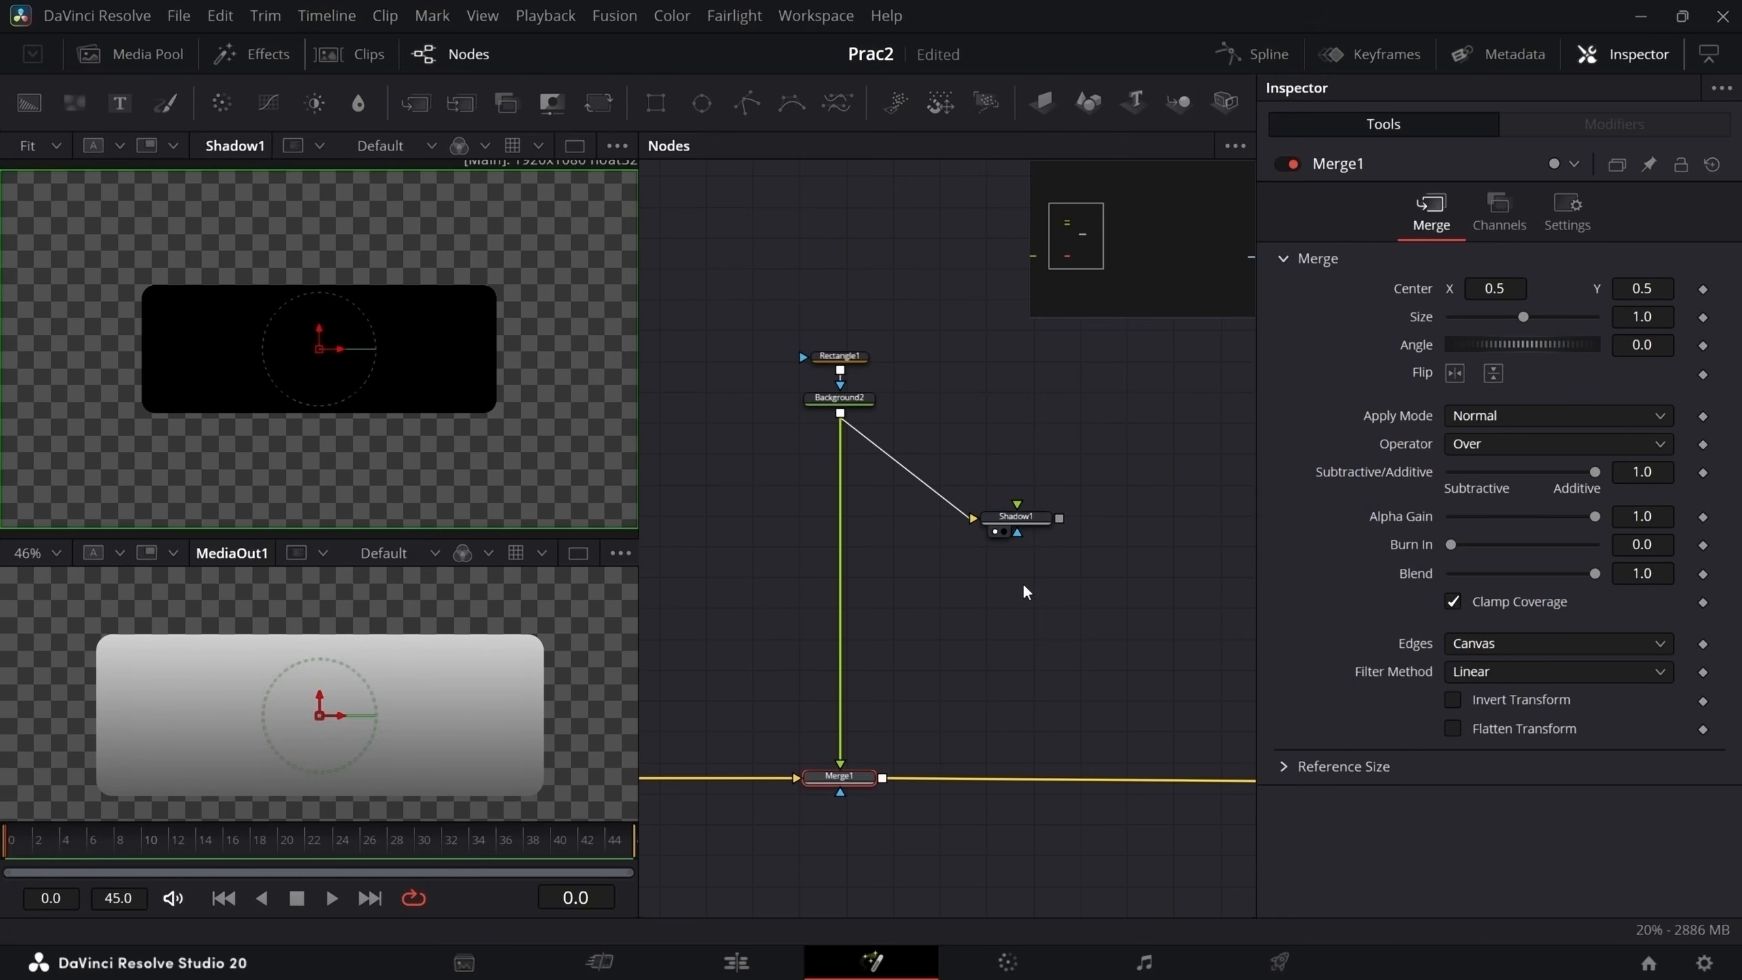
- Add a new Background node below Shadow1 and feed Shadow1's output into its mask
{"action": "key", "text": "shift+space"}
{"action": "type", "text": "bg"}
{"action": "key", "text": "Return"}
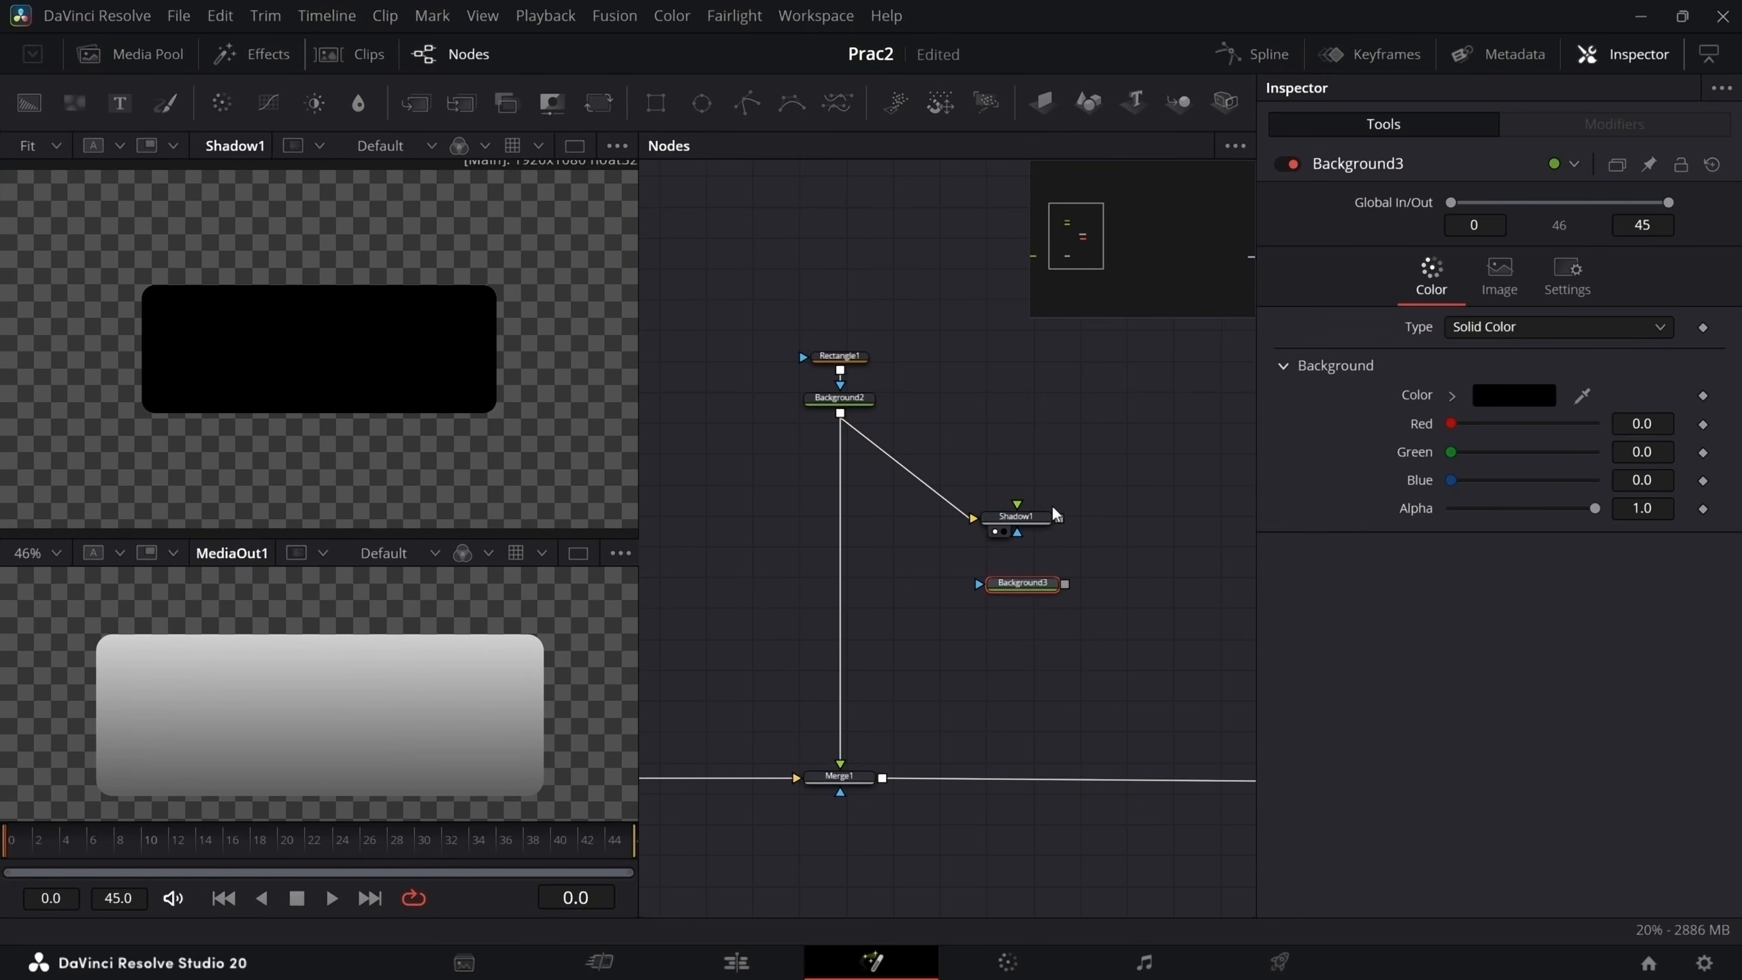
{"action": "left_click_drag", "start_coordinate": [1056, 516], "coordinate": [1041, 576]}
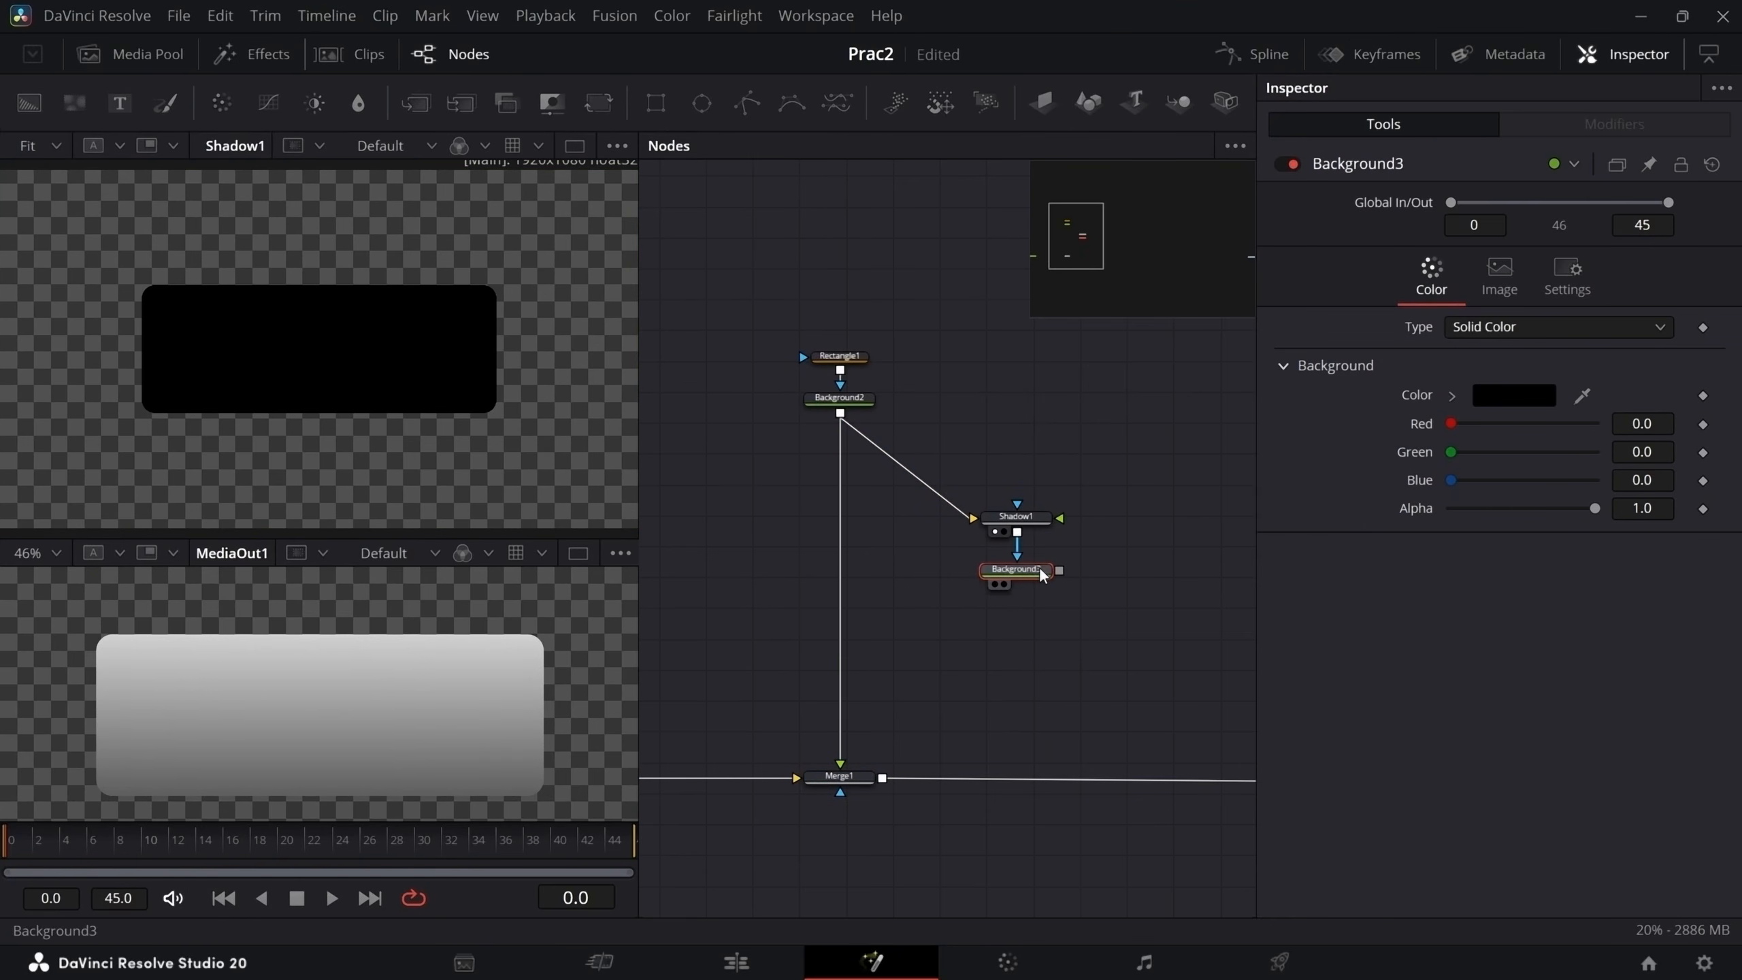
- Invert the mask applied to Background3 and display Background3 in the first viewer
{"action": "left_click", "coordinate": [1557, 292]}
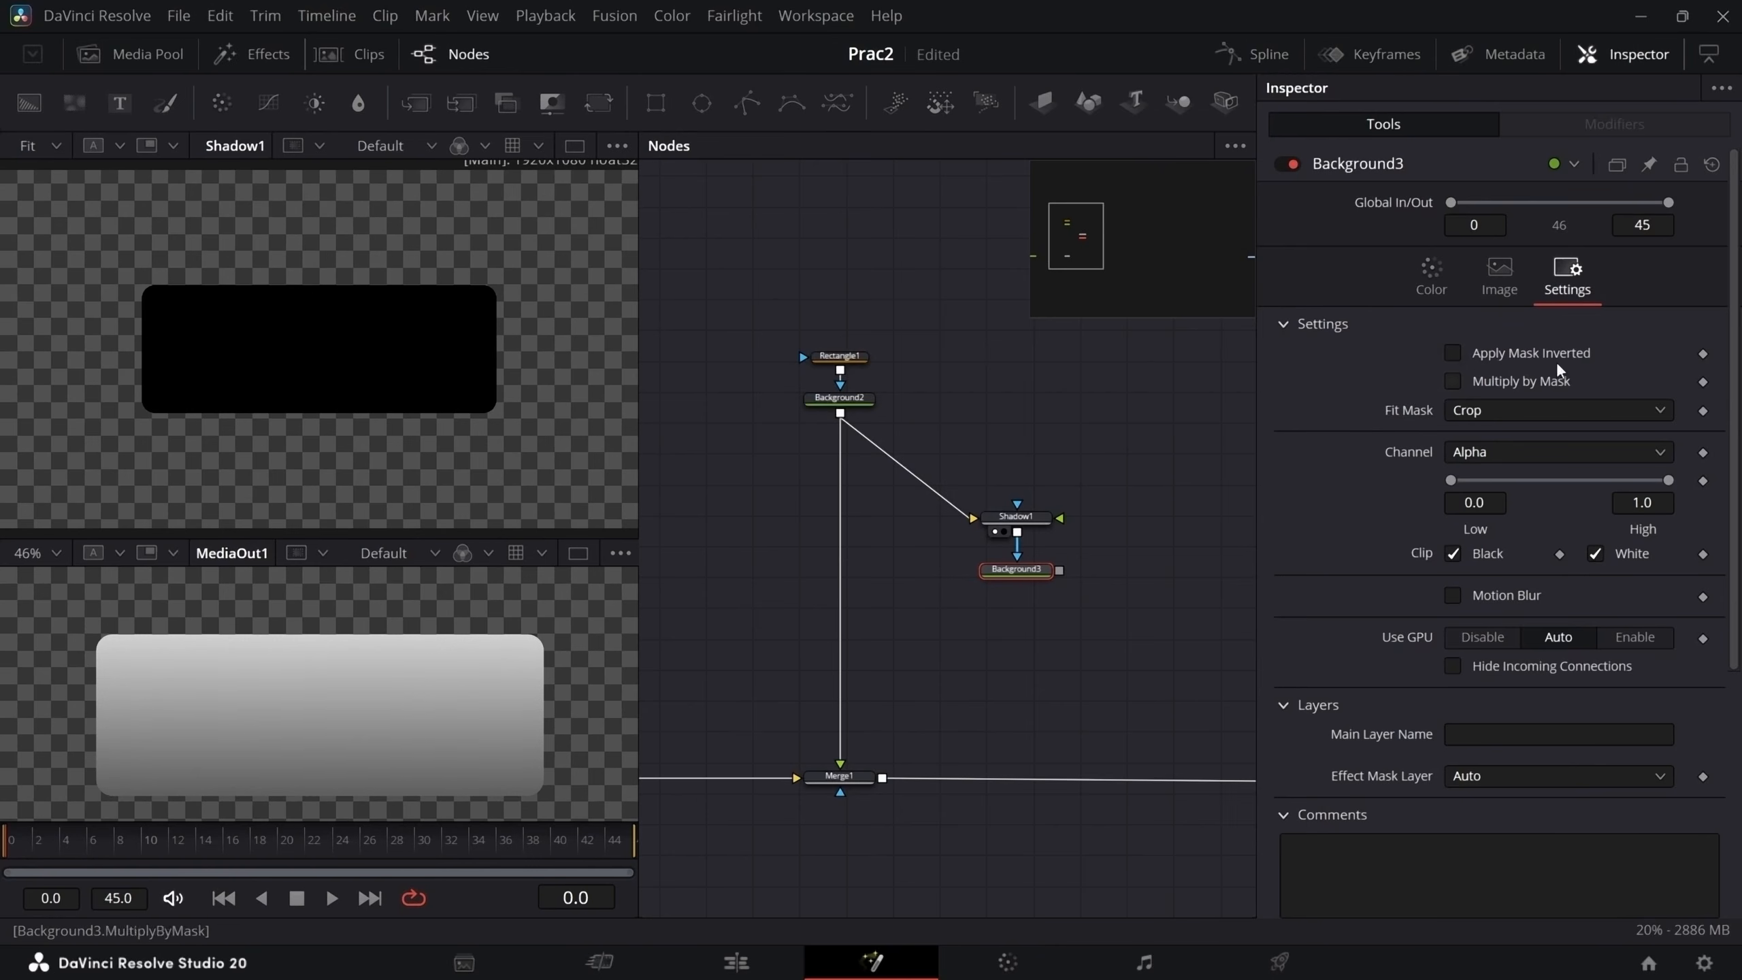
{"action": "left_click", "coordinate": [1453, 353]}
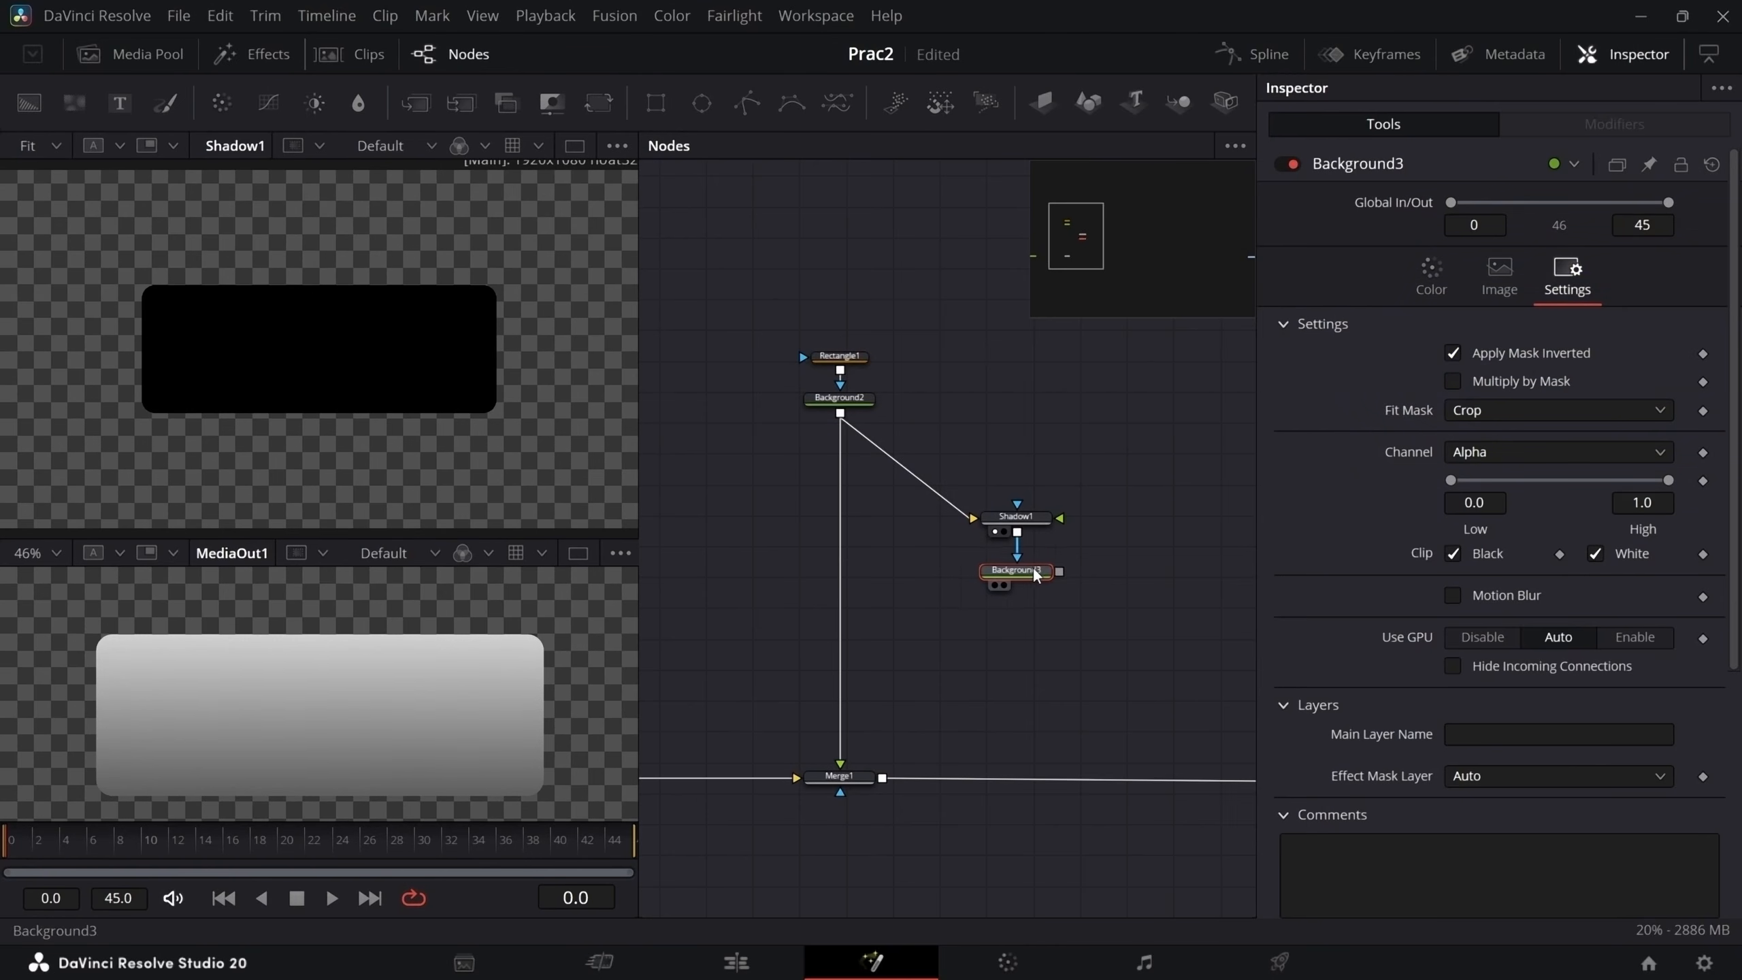
{"action": "left_click_drag", "start_coordinate": [1036, 575], "coordinate": [463, 369]}
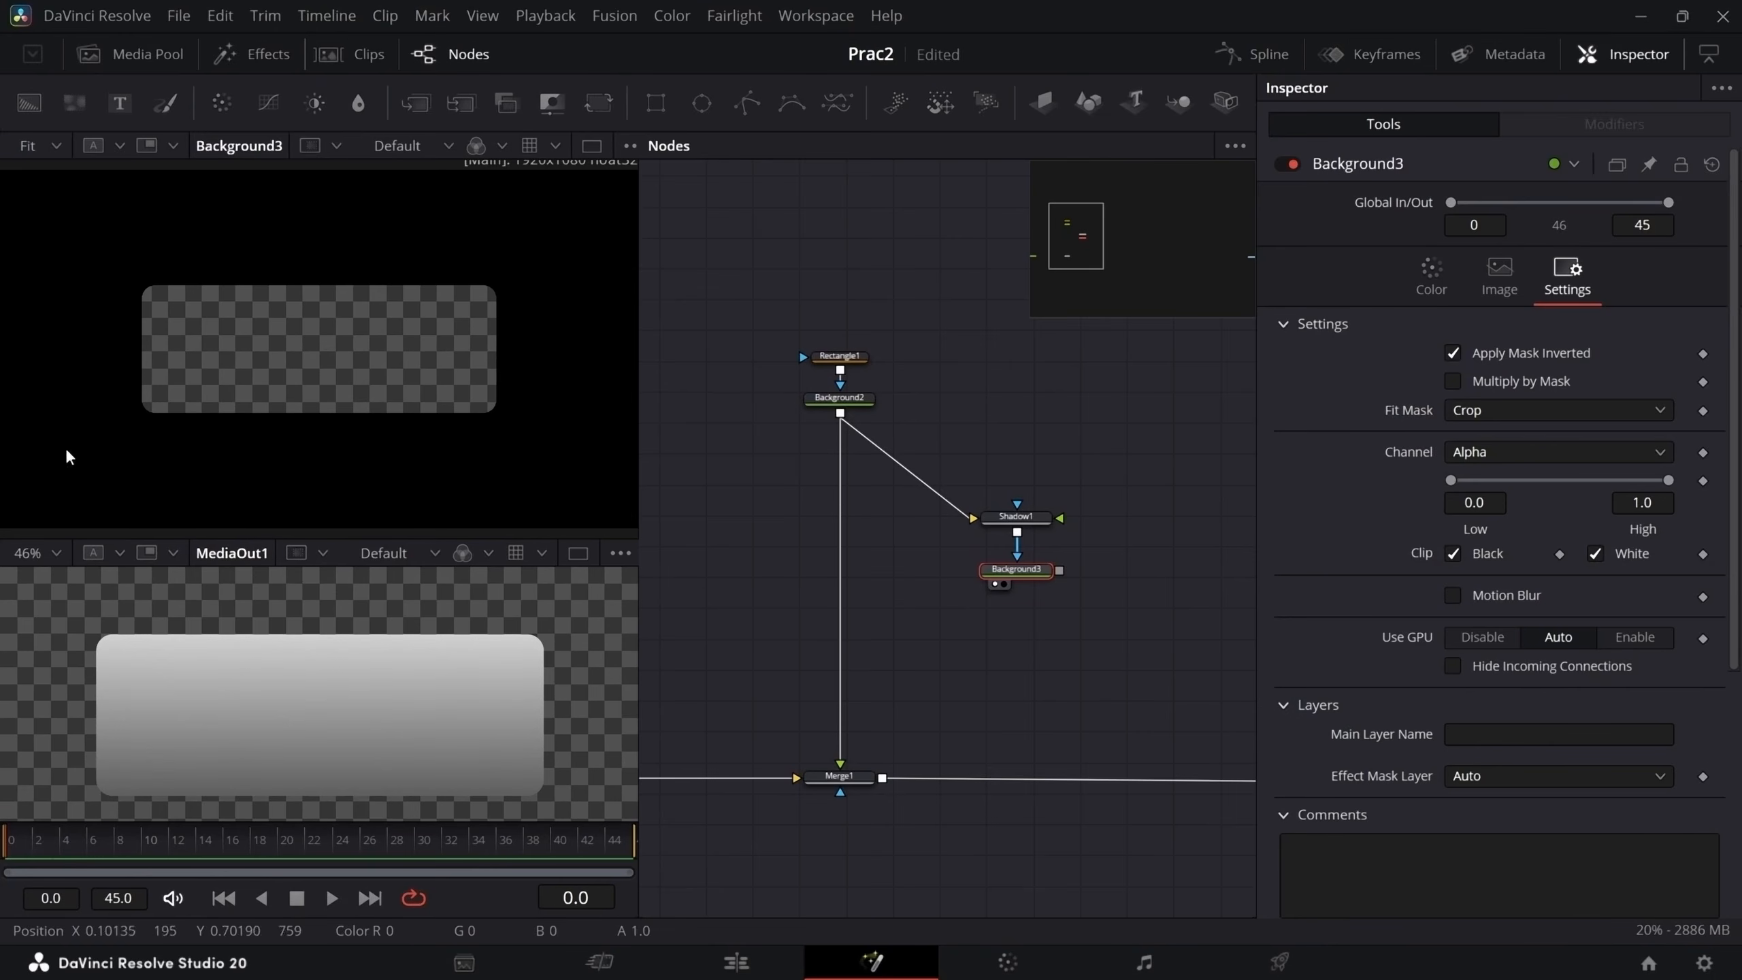
- Merge Background3 over Merge1's output and use Background2 as the new merge's effect mask
{"action": "left_click_drag", "start_coordinate": [1059, 571], "coordinate": [883, 789]}
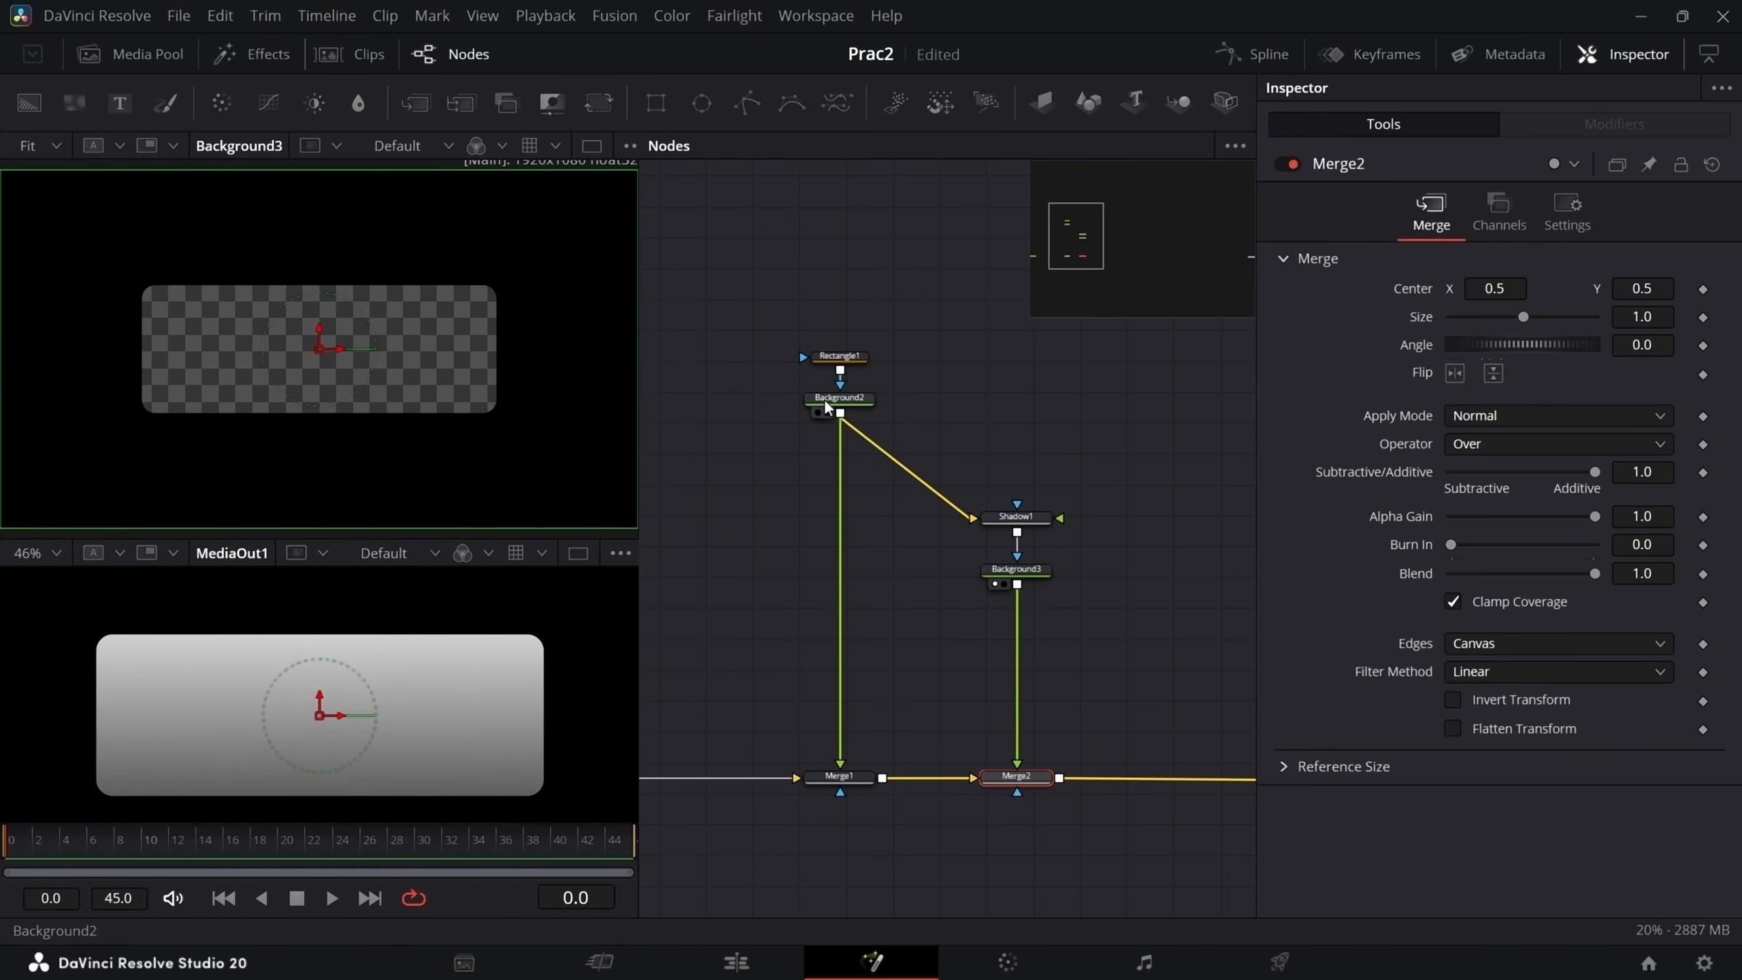
{"action": "left_click_drag", "start_coordinate": [842, 417], "coordinate": [1021, 792]}
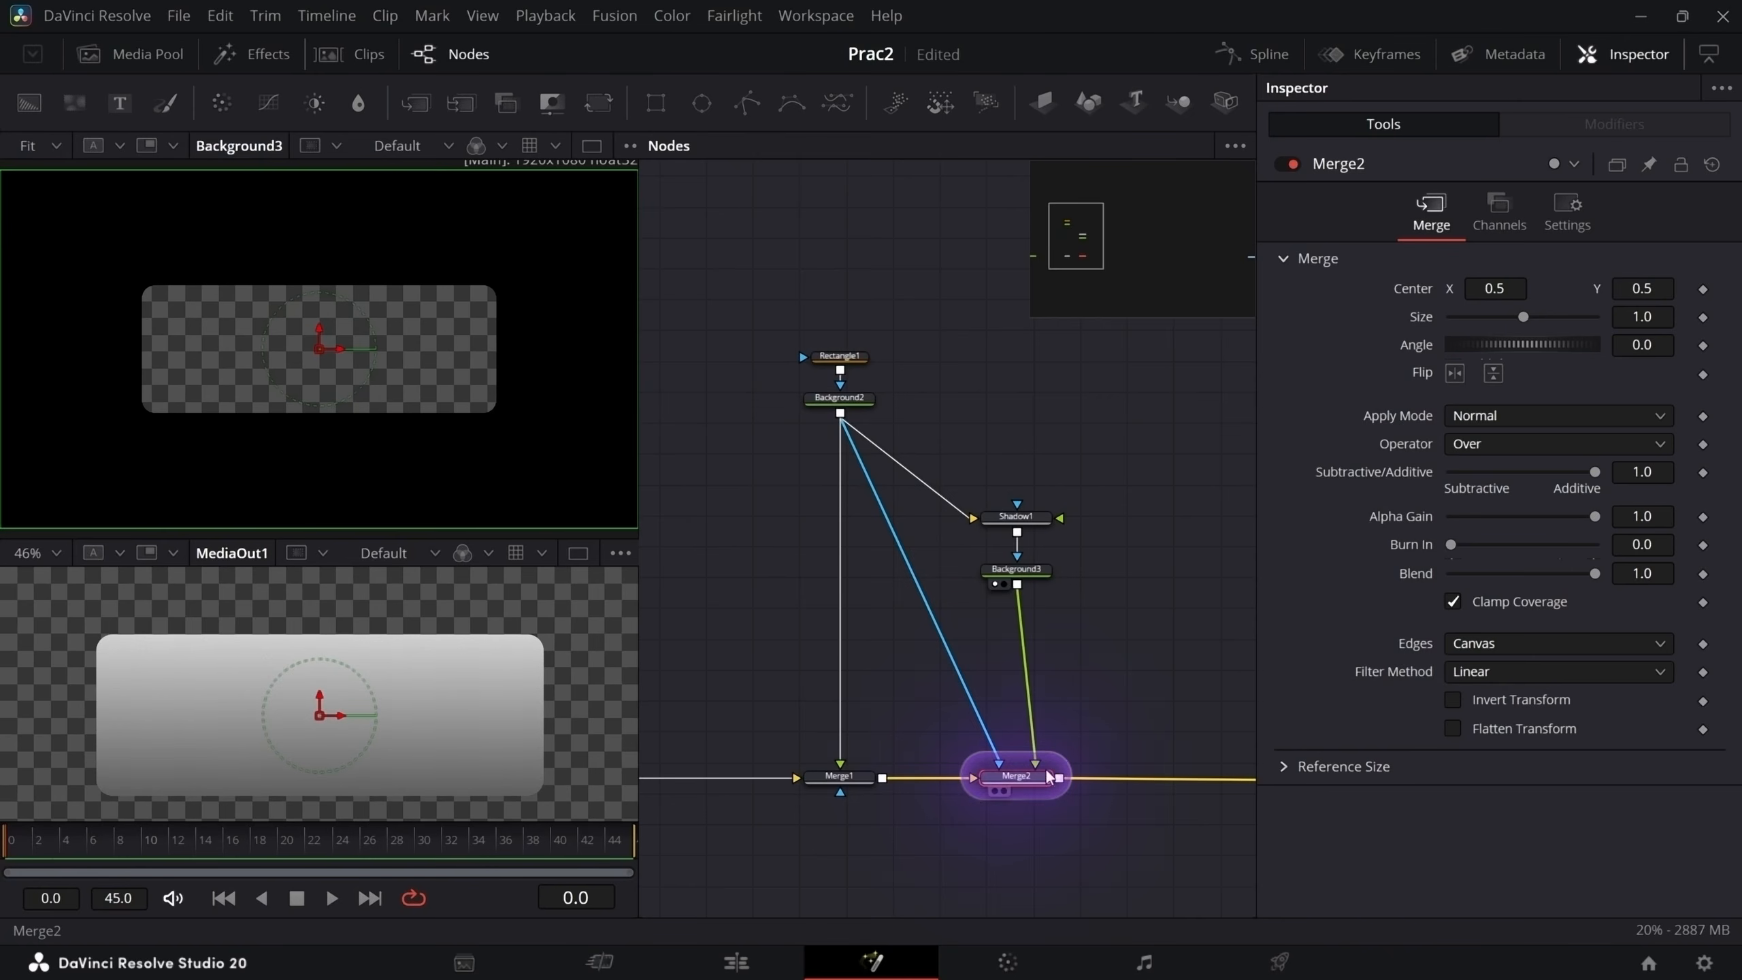
- Test Shadow1's Shadow Offset in both directions, reset it, and set it to X 0.5, Y 0.516
{"action": "left_click", "coordinate": [1045, 519]}
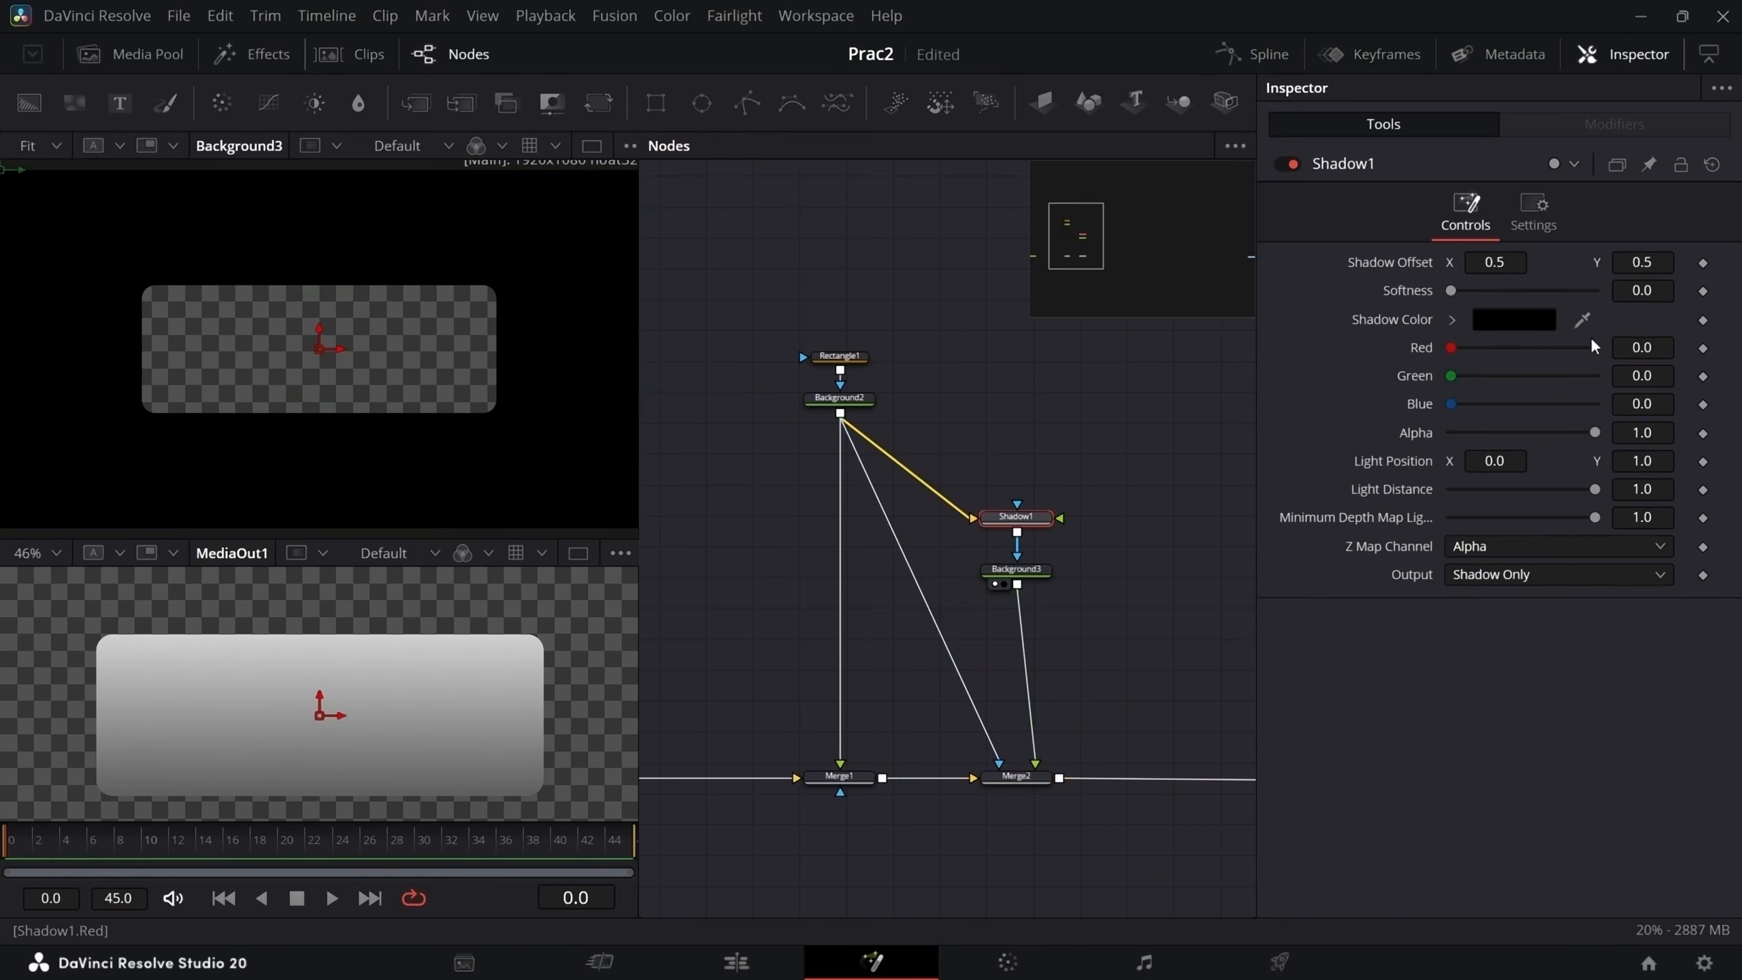
{"action": "scroll", "coordinate": [1645, 261], "scroll_direction": "down", "scroll_amount": 3}
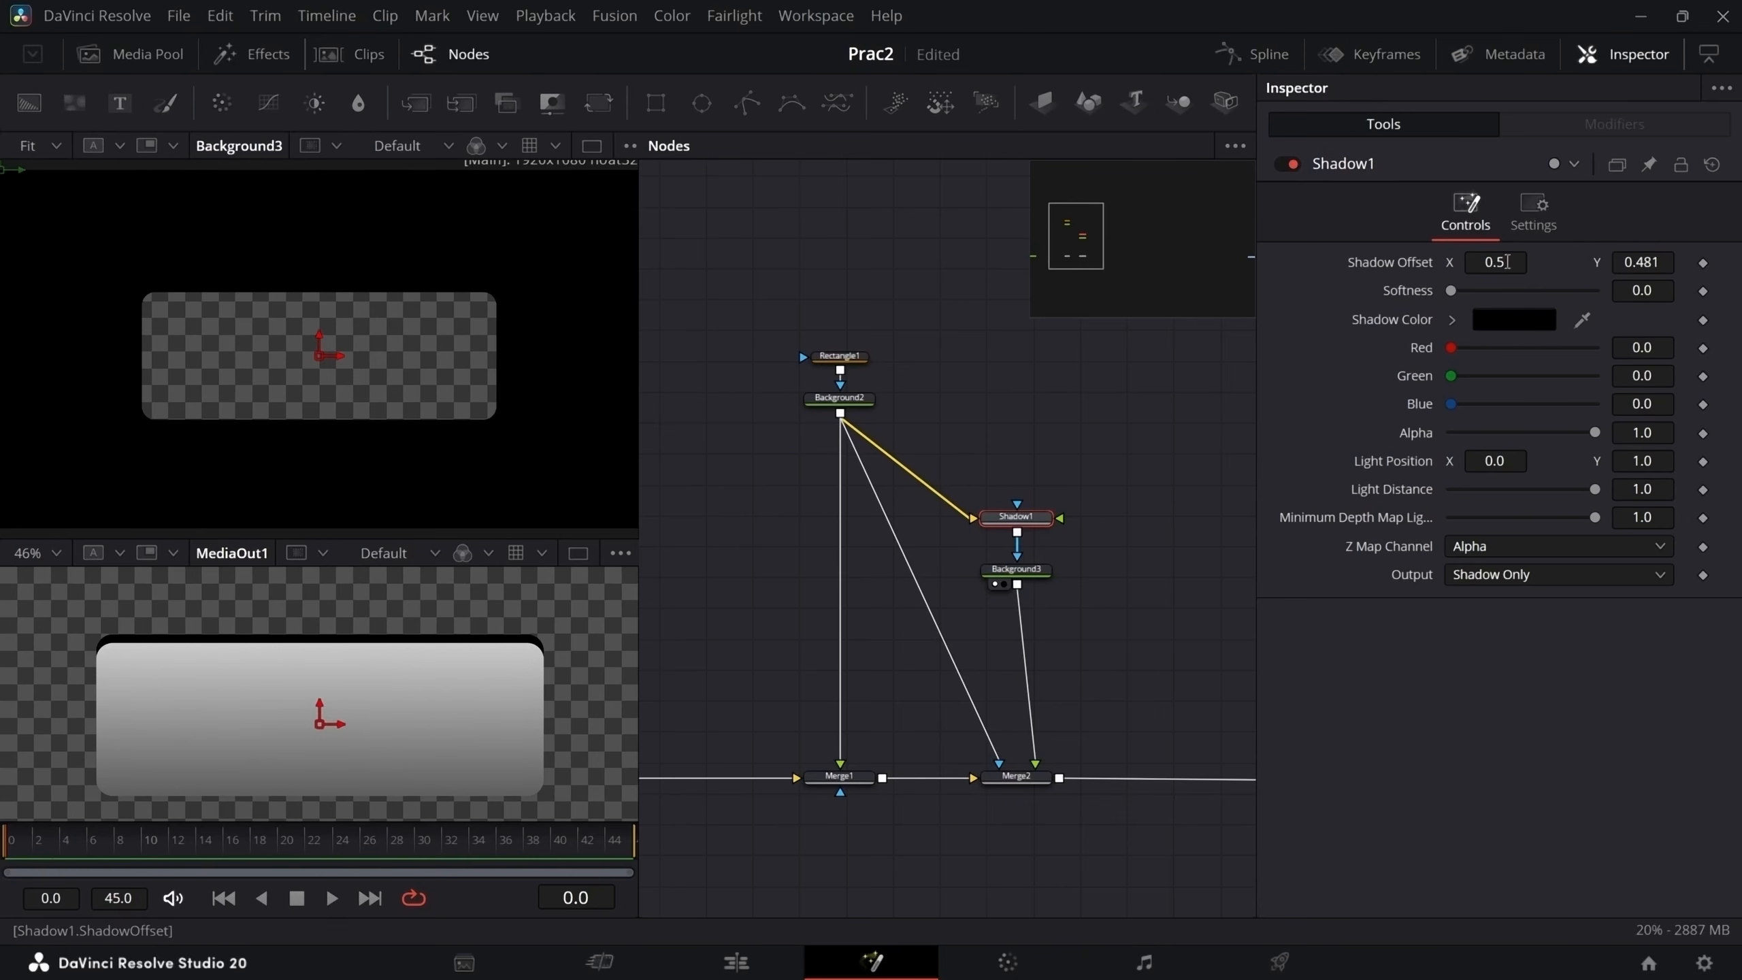
{"action": "scroll", "coordinate": [1507, 262], "scroll_direction": "up", "scroll_amount": 3}
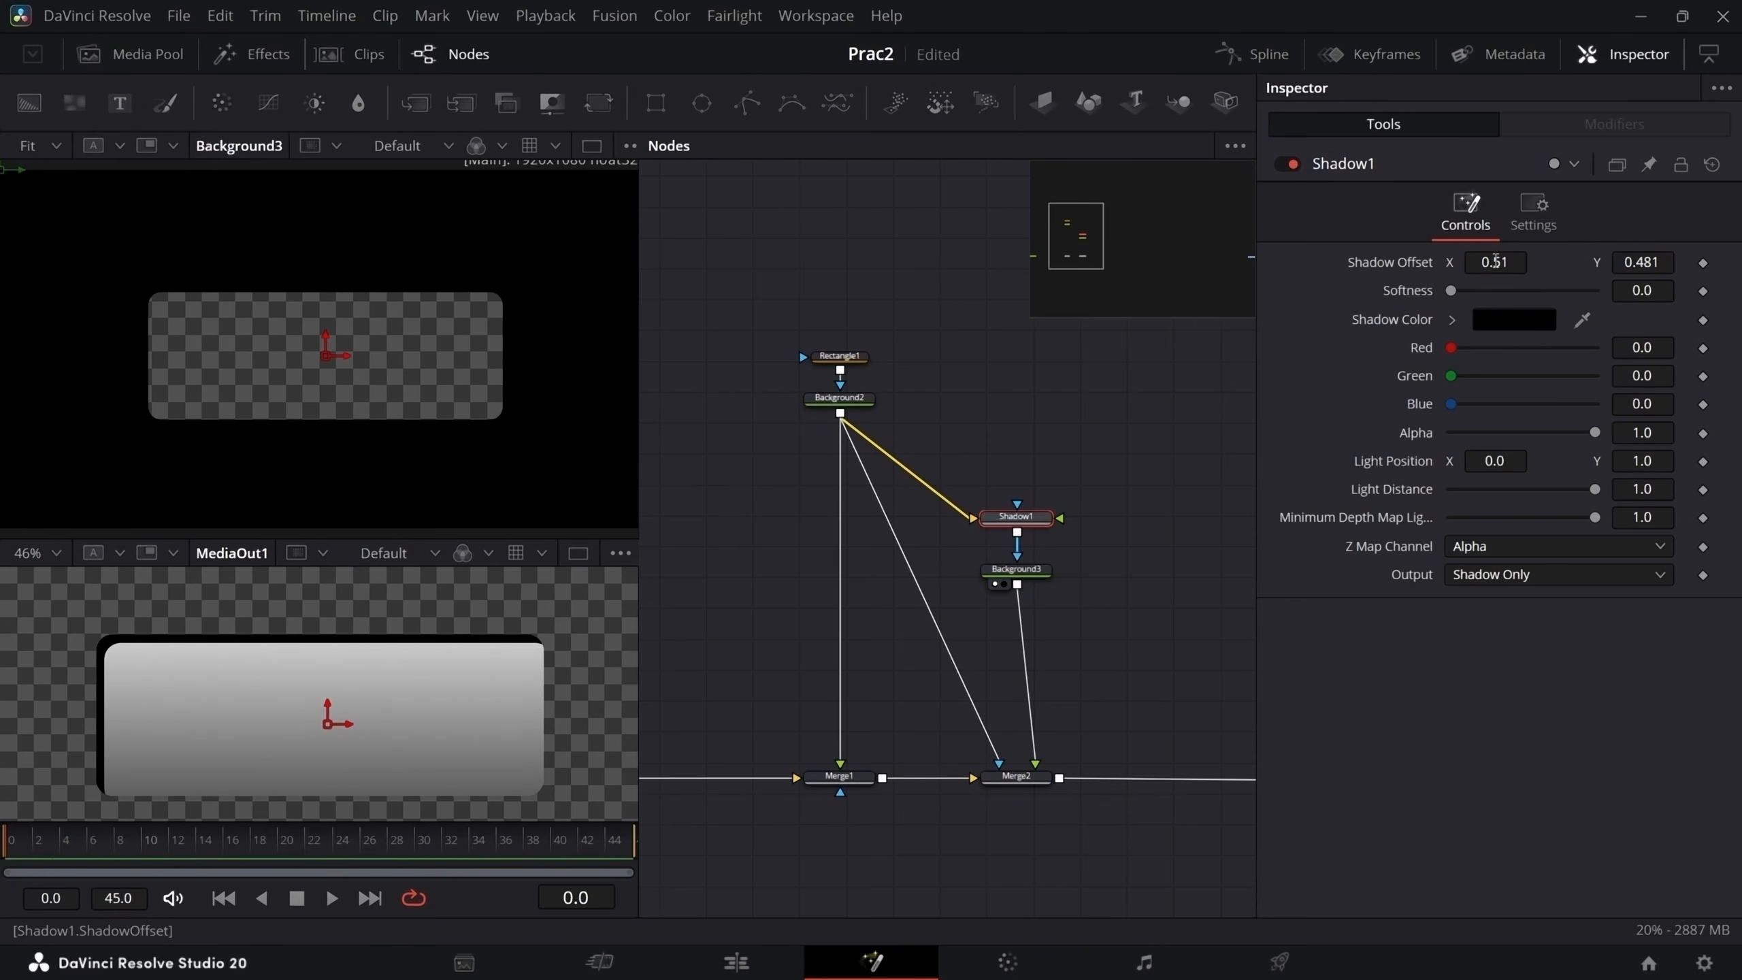
{"action": "double_click", "coordinate": [1397, 261]}
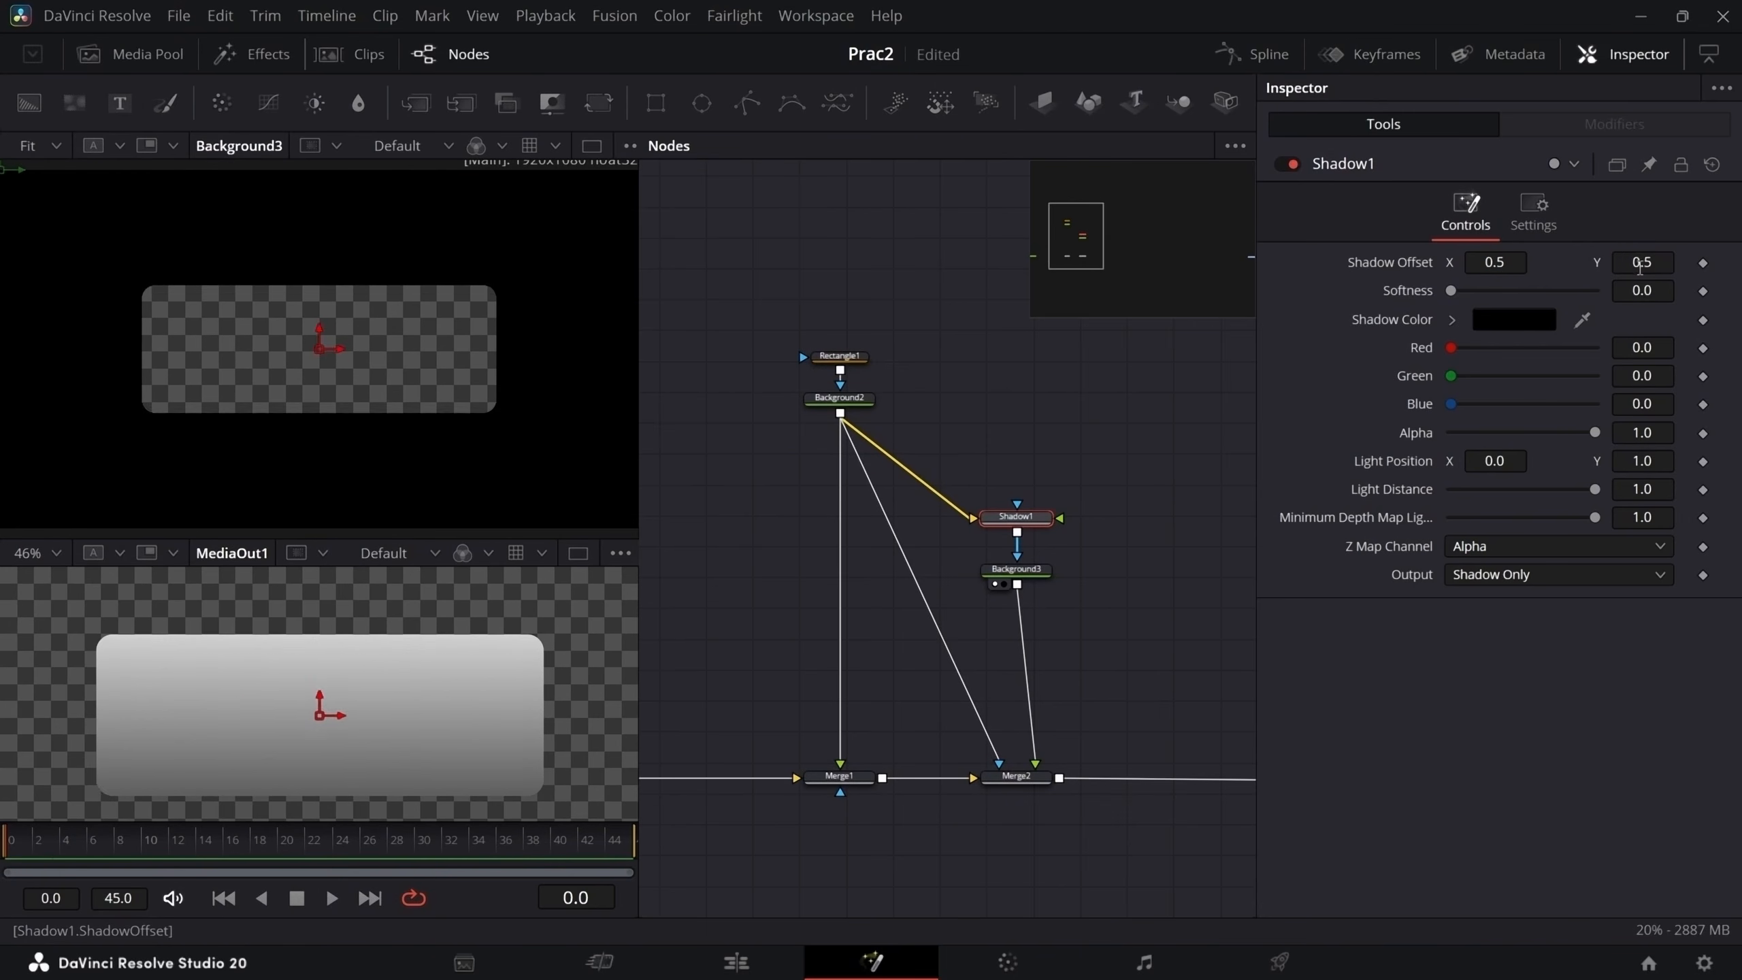
{"action": "left_click_drag", "start_coordinate": [1639, 263], "coordinate": [1650, 263]}
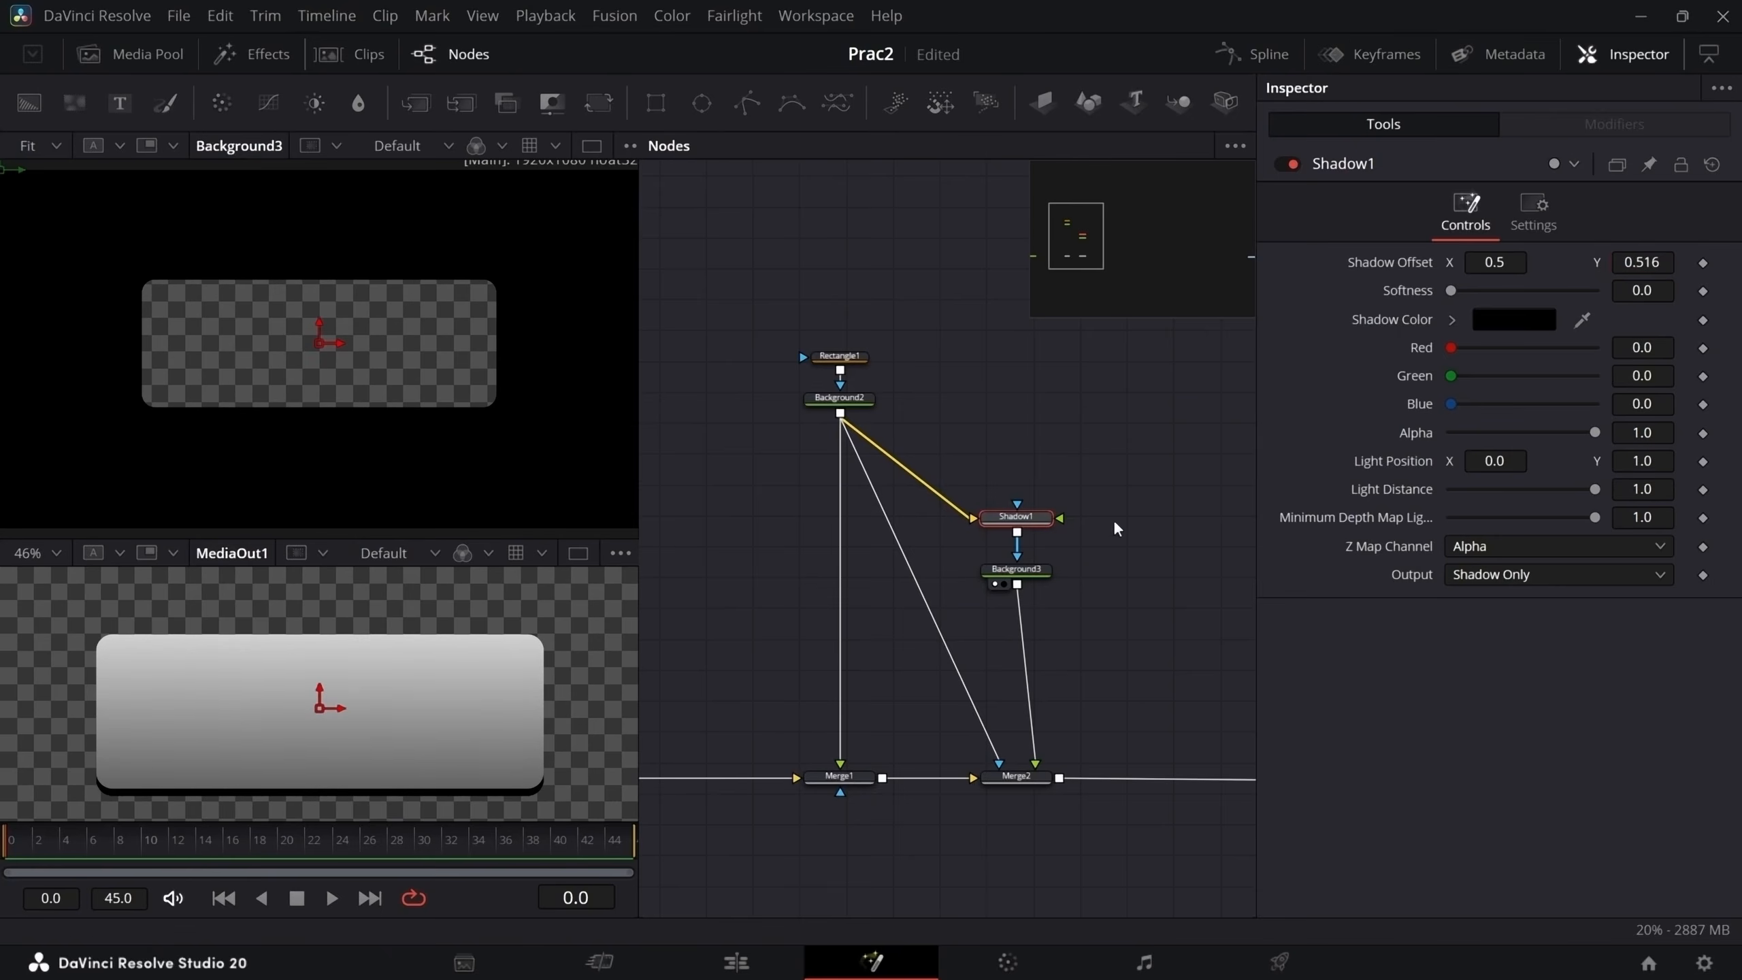
- Insert a Transform node after Background3 and slightly reduce its size
{"action": "left_click", "coordinate": [1033, 571]}
{"action": "key", "text": "shift+space"}
{"action": "type", "text": "transform"}
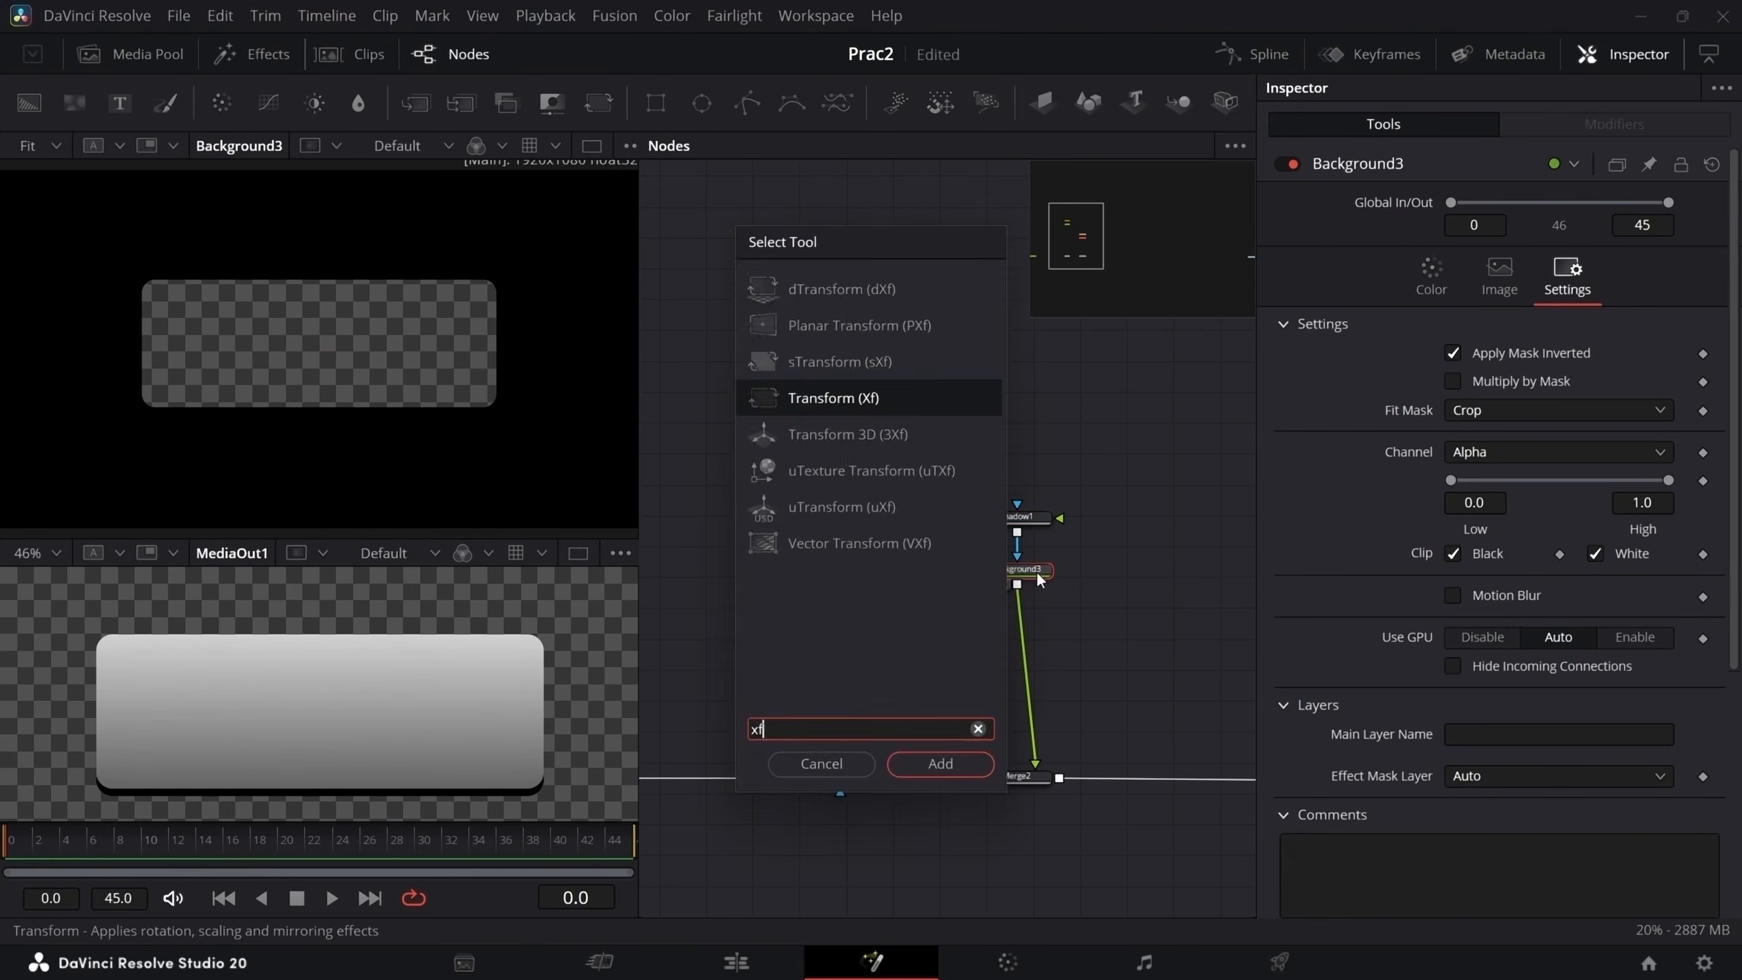
{"action": "key", "text": "Return"}
{"action": "left_click_drag", "start_coordinate": [1641, 377], "coordinate": [1620, 418]}
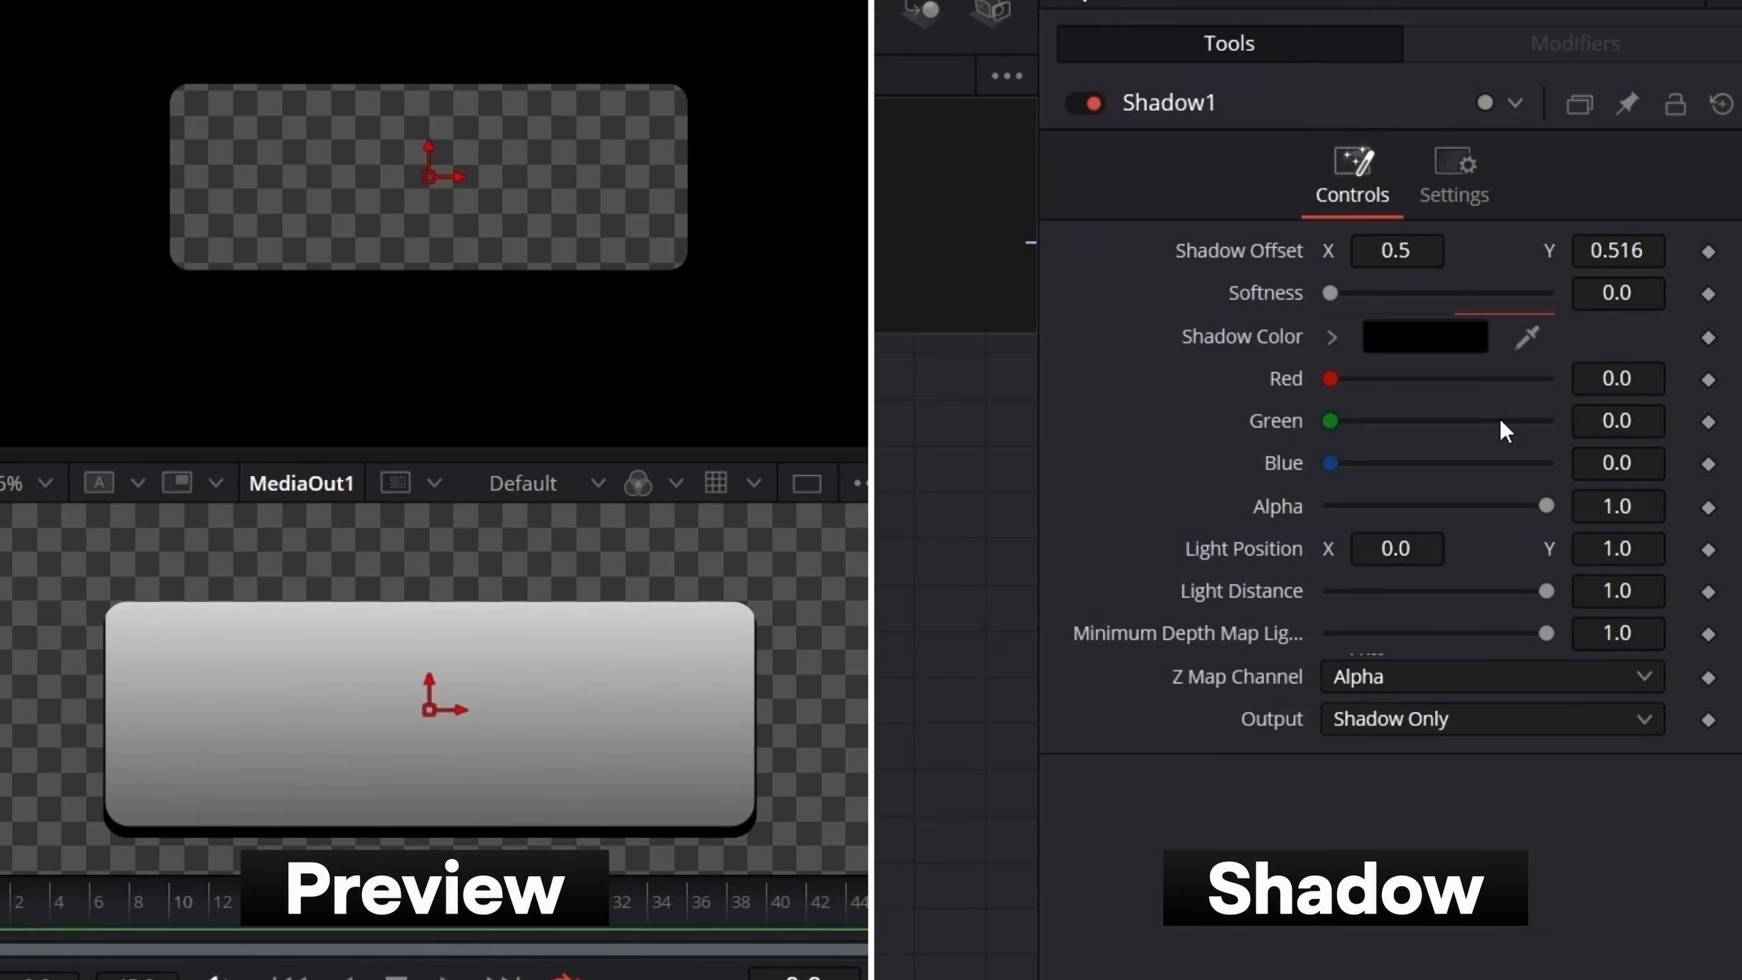
- Set Shadow1's softness to 0.01378 and its vertical Shadow Offset to 0.509
{"action": "left_click_drag", "start_coordinate": [1330, 293], "coordinate": [1405, 297]}
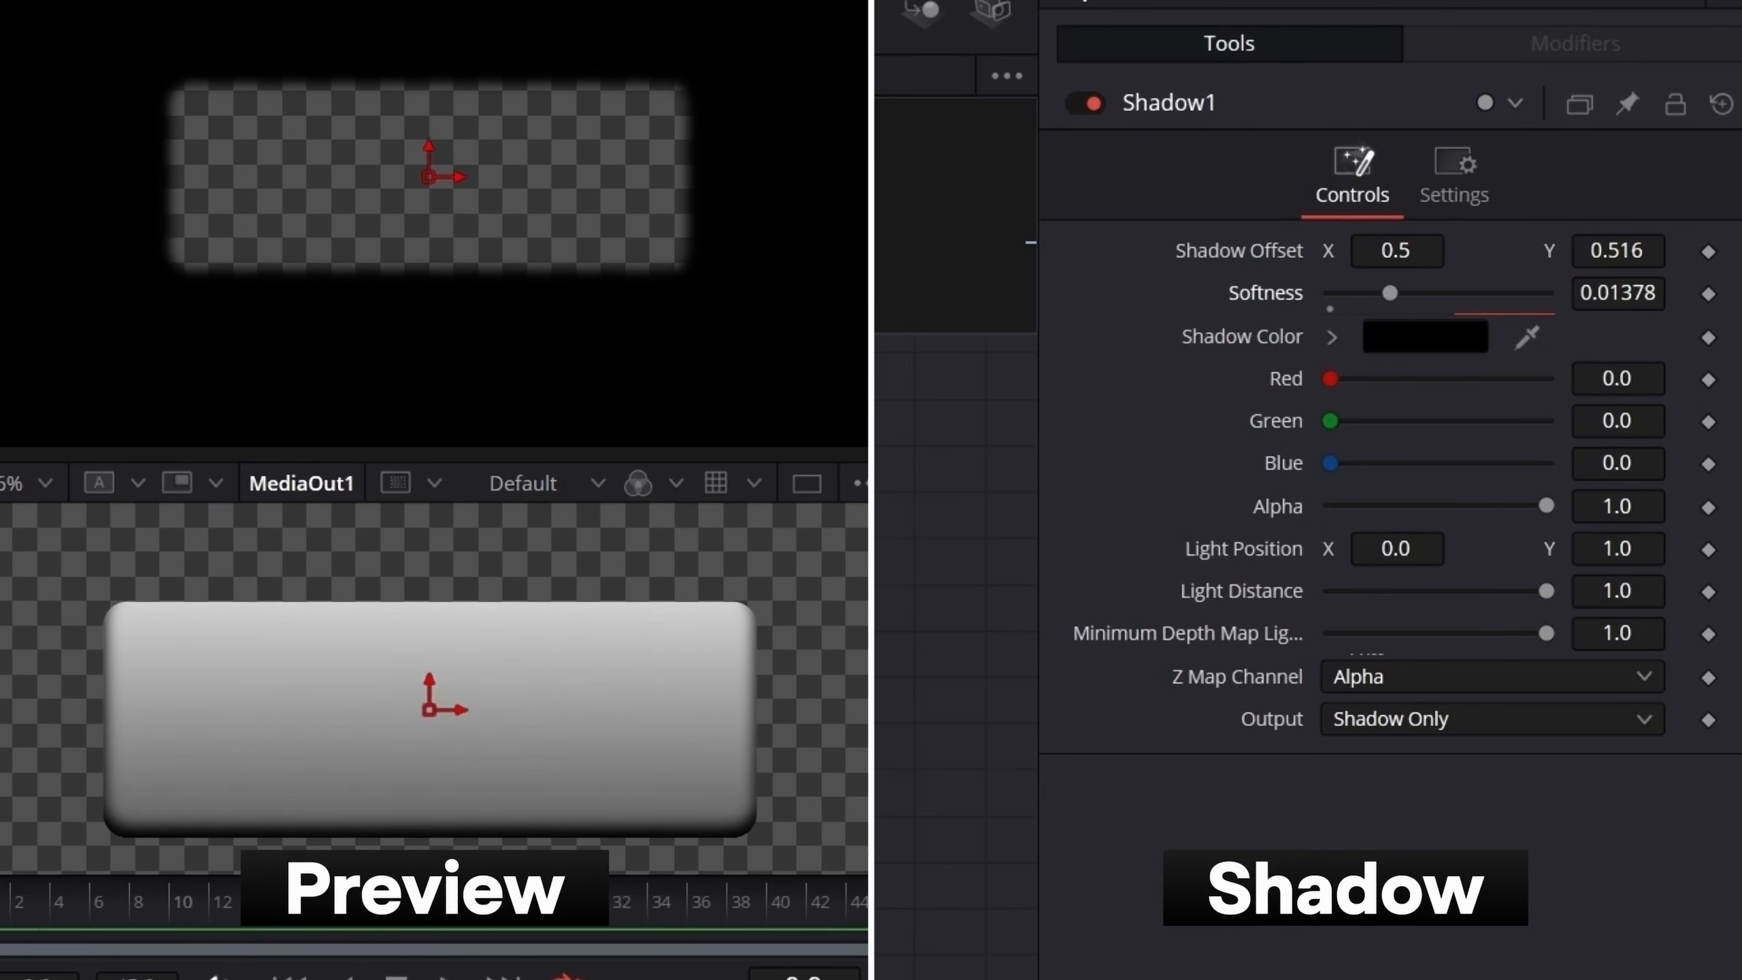
{"action": "left_click_drag", "start_coordinate": [1615, 249], "coordinate": [1575, 264]}
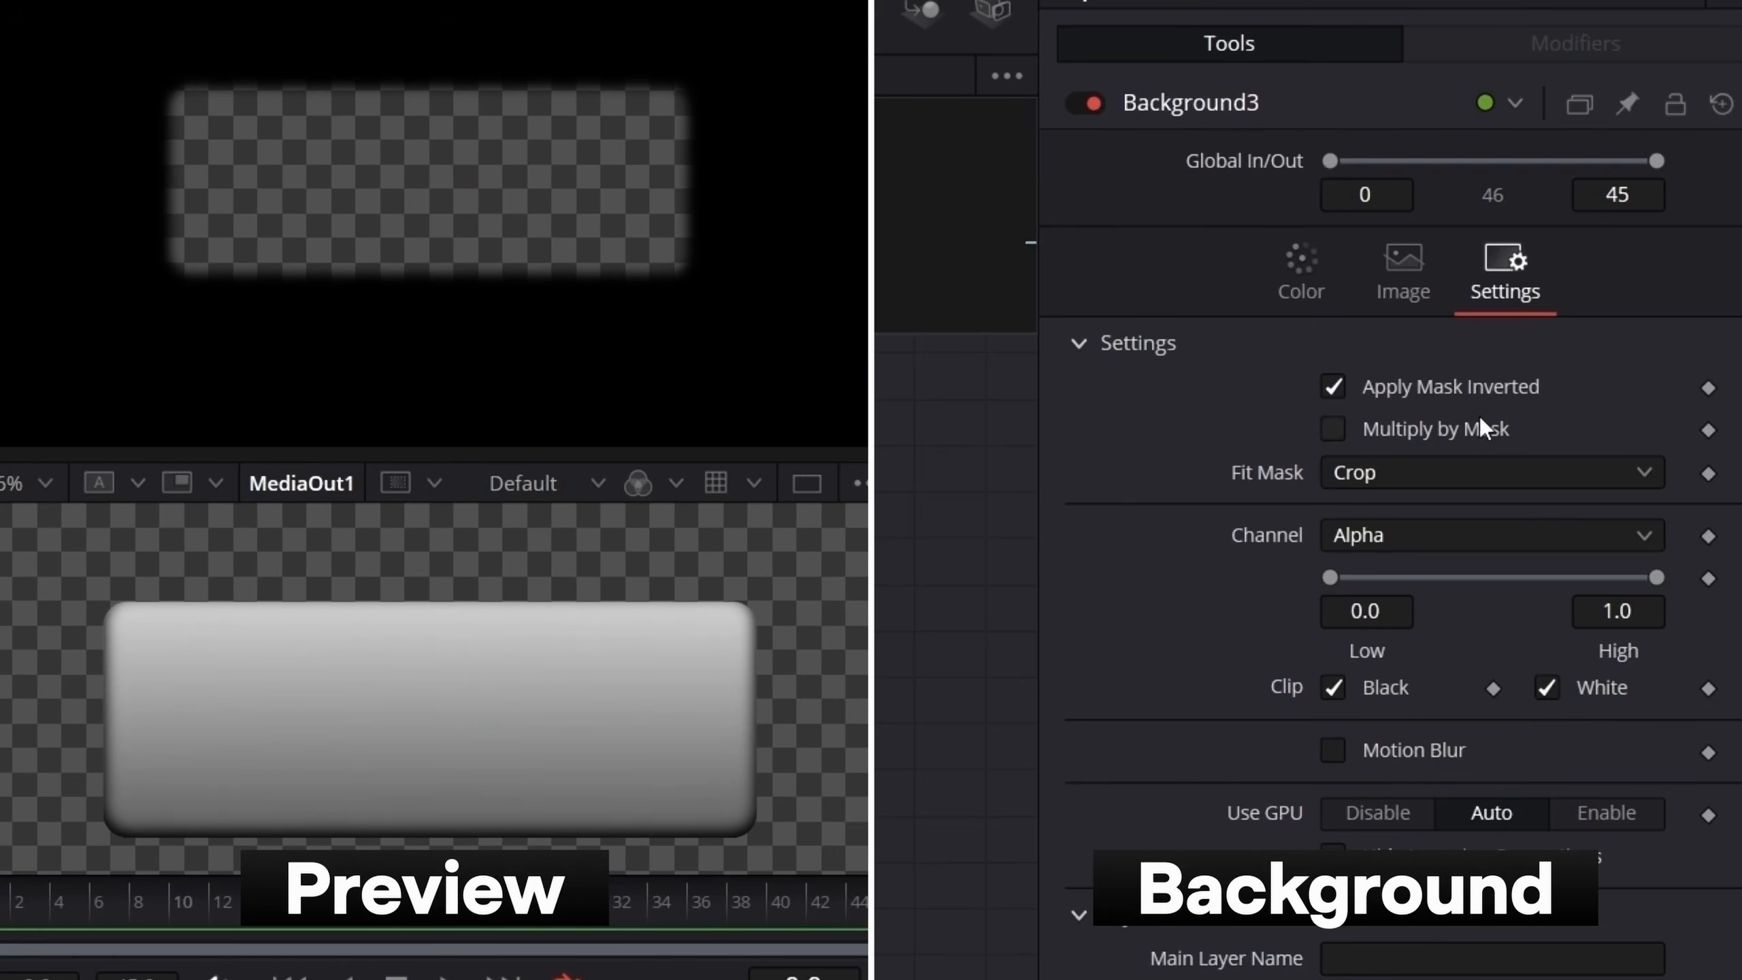
- Change Background3's solid color to white and increase Shadow1's softness further
{"action": "left_click", "coordinate": [1310, 284]}
{"action": "left_click", "coordinate": [1441, 446]}
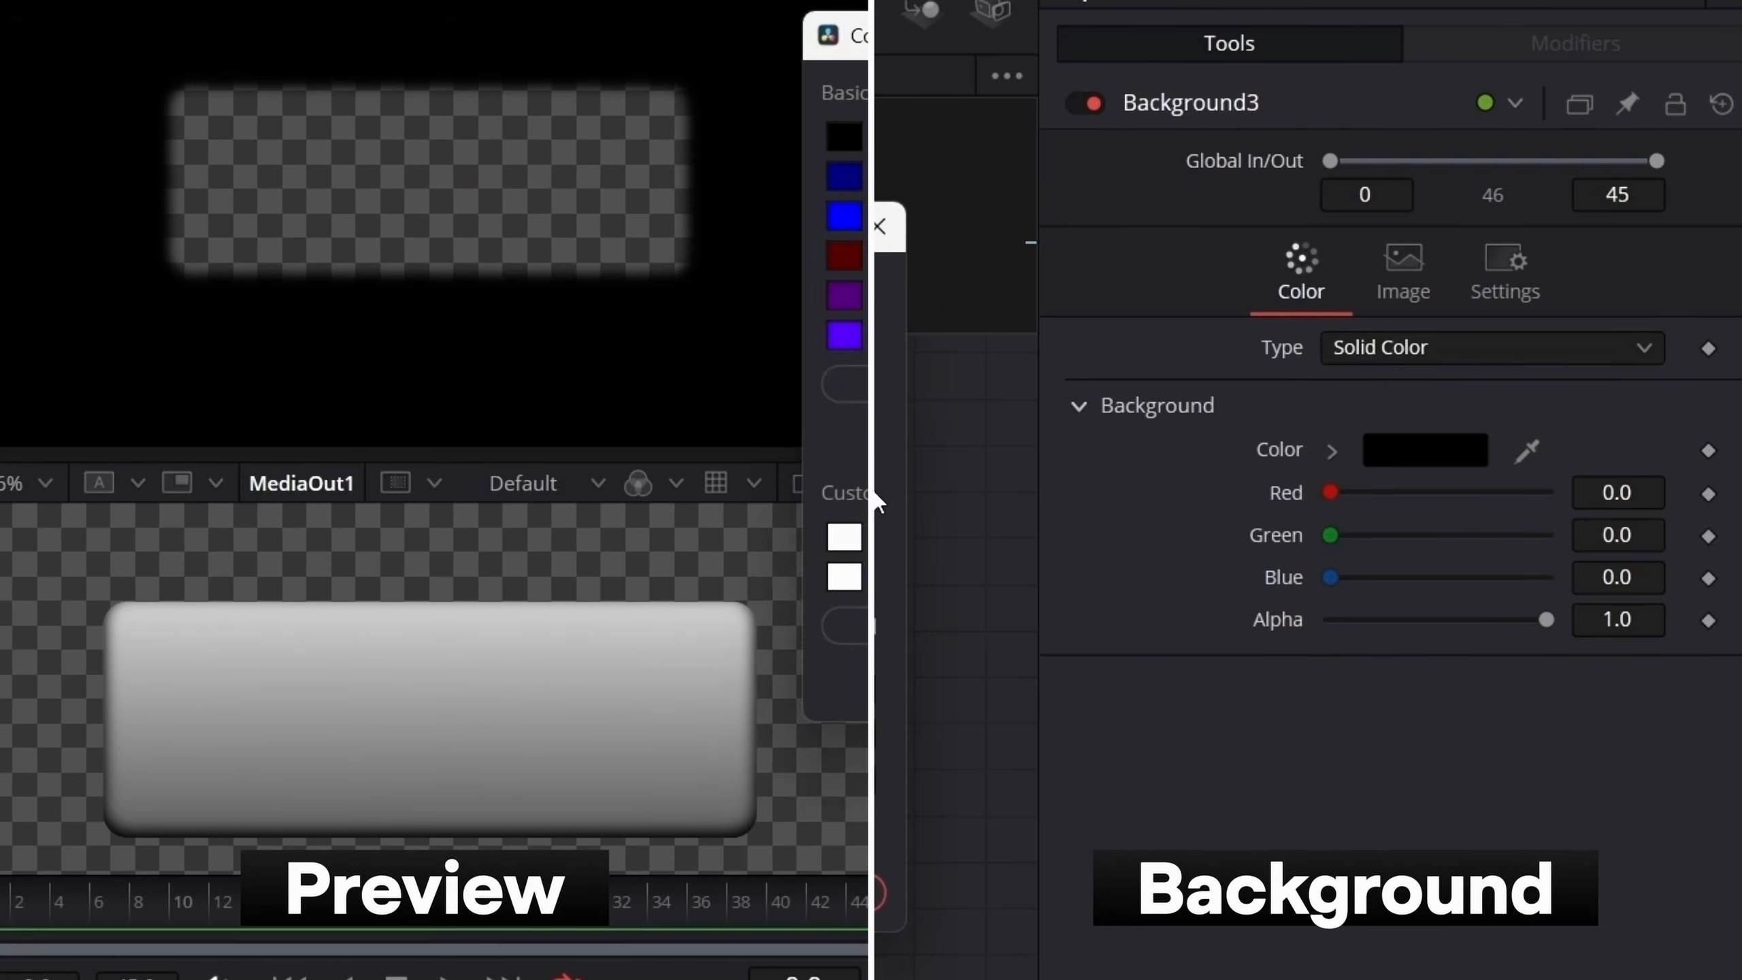
{"action": "left_click_drag", "start_coordinate": [866, 494], "coordinate": [866, 282]}
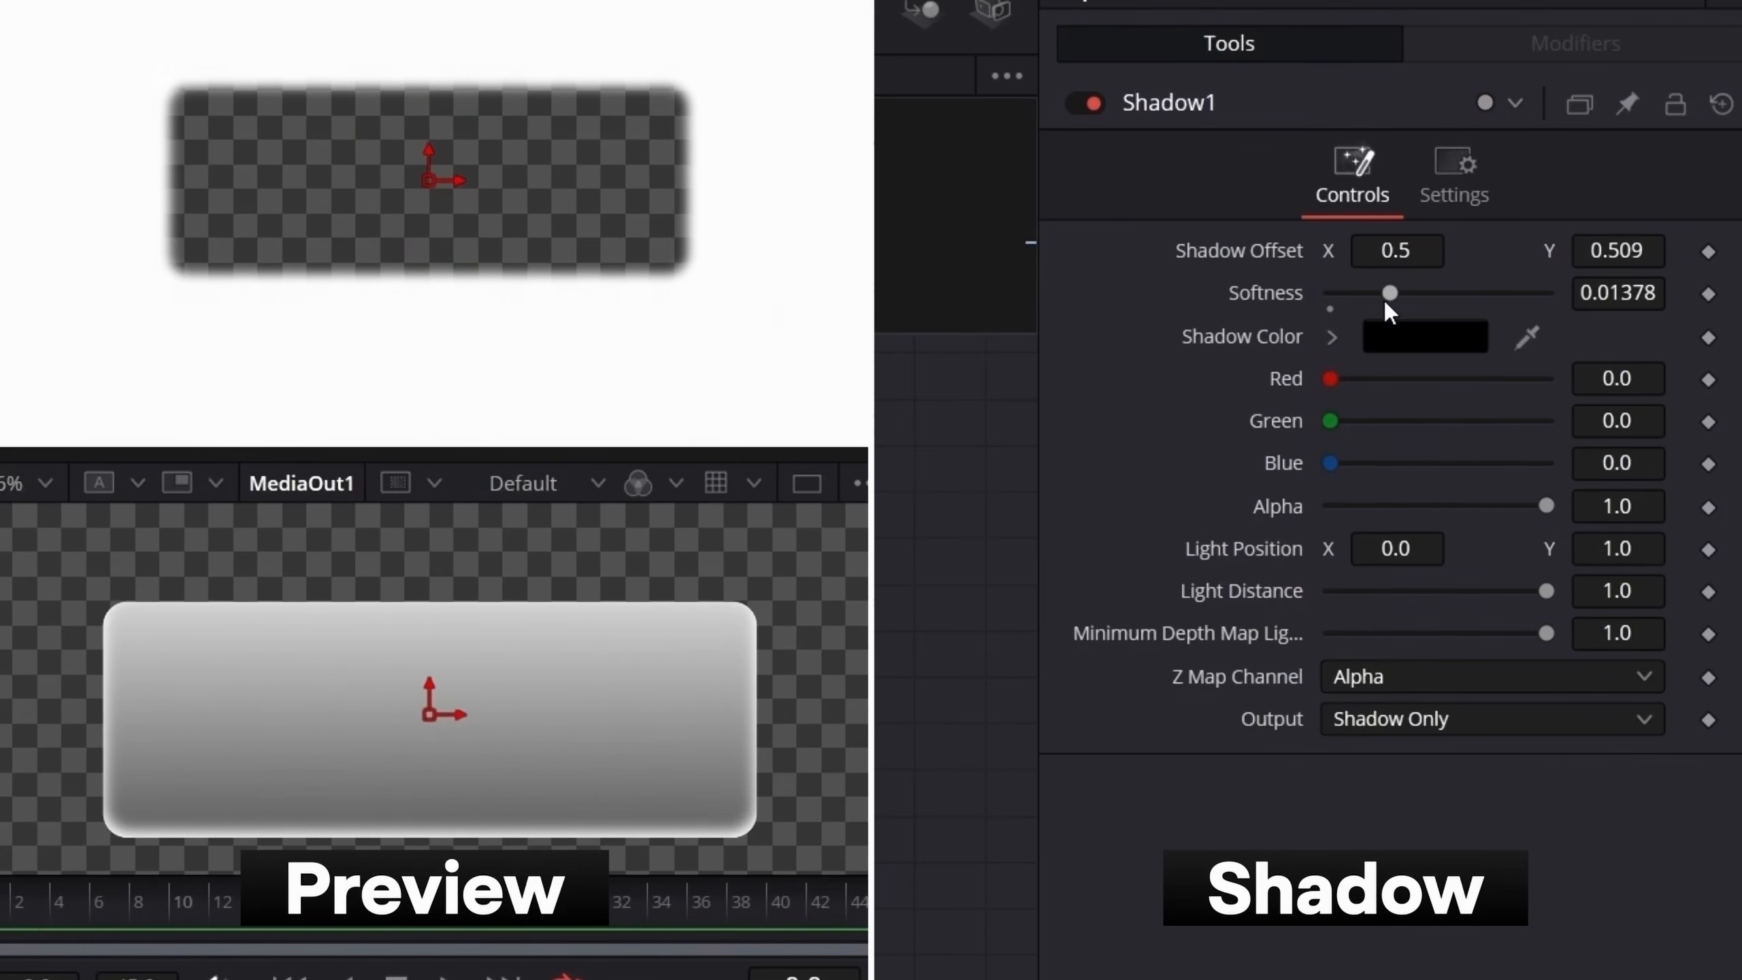
{"action": "left_click_drag", "start_coordinate": [1385, 302], "coordinate": [1440, 303]}
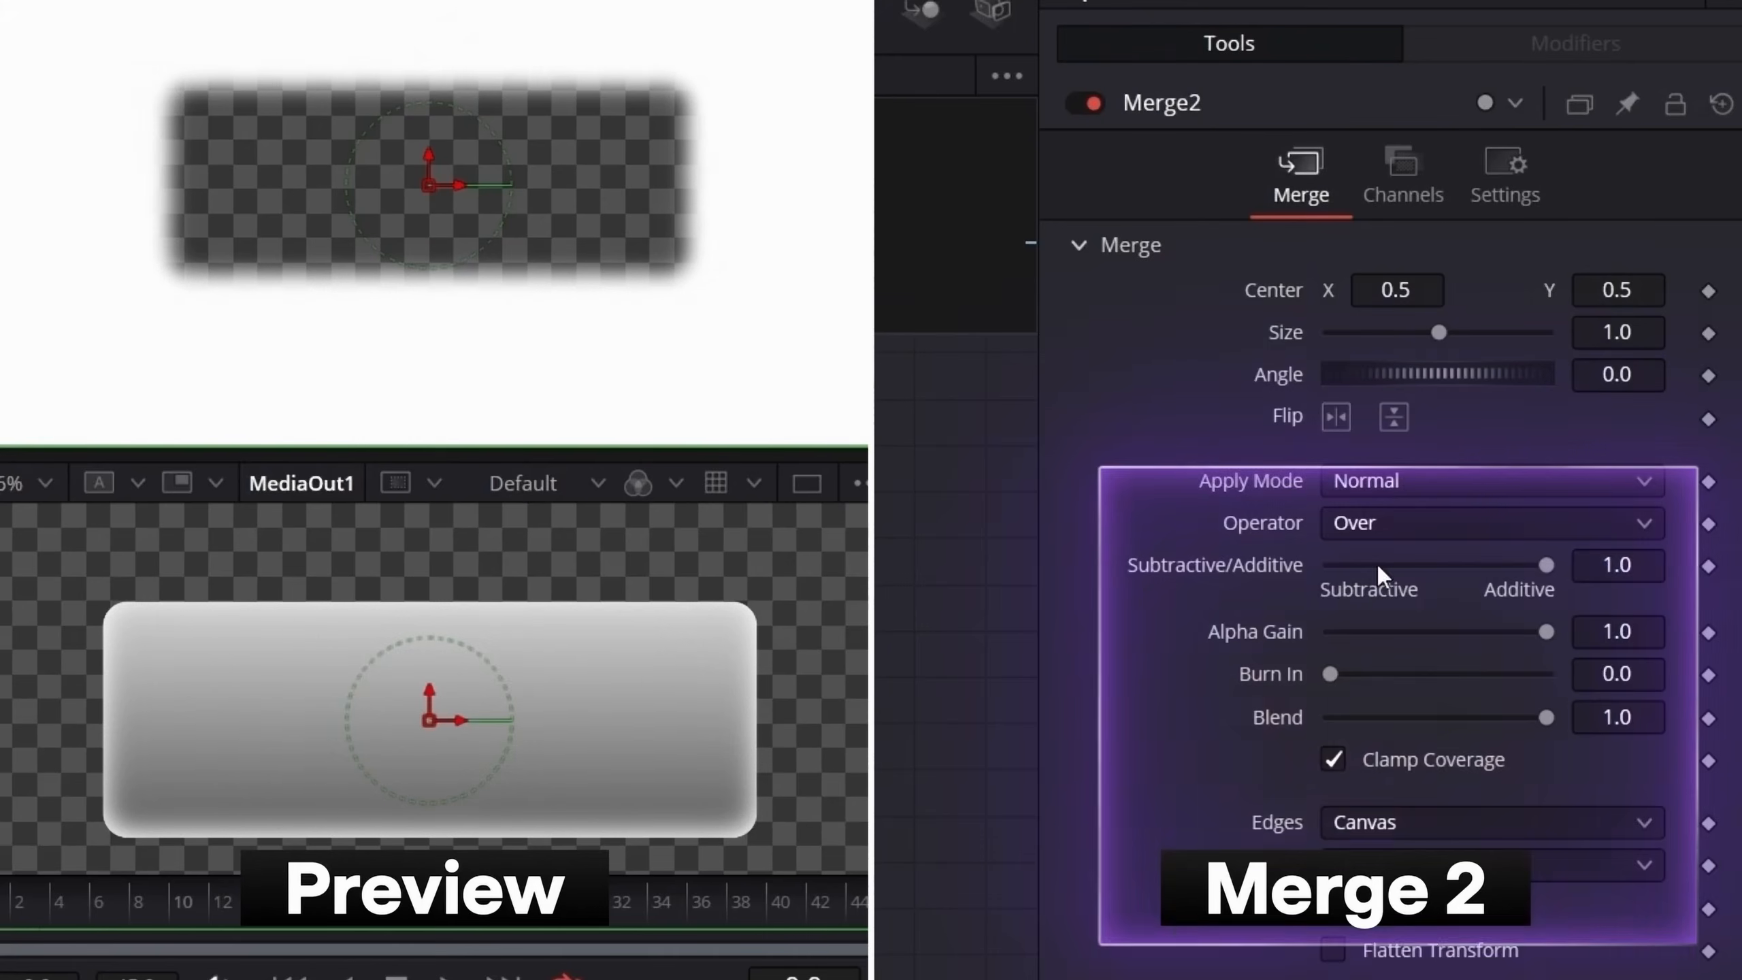
- Try the Screen apply mode on Merge2 and switch it back to Normal
{"action": "left_click", "coordinate": [1412, 479]}
{"action": "left_click", "coordinate": [1430, 559]}
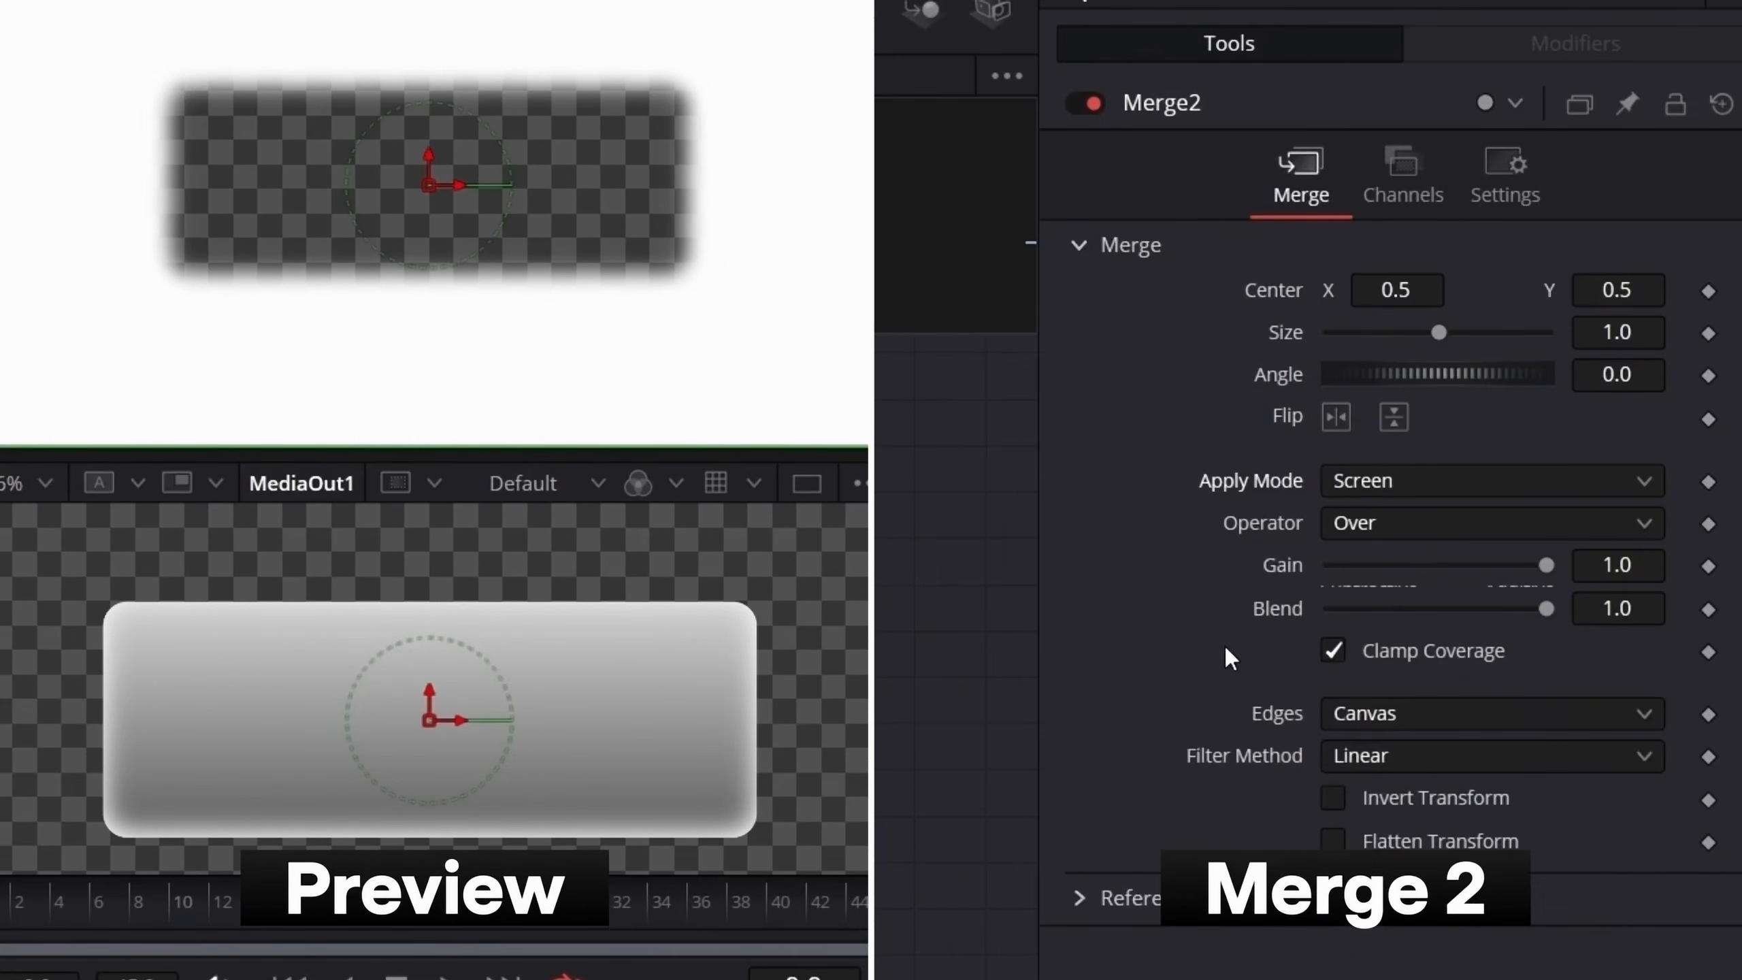
{"action": "left_click", "coordinate": [1488, 482]}
{"action": "left_click", "coordinate": [1456, 527]}
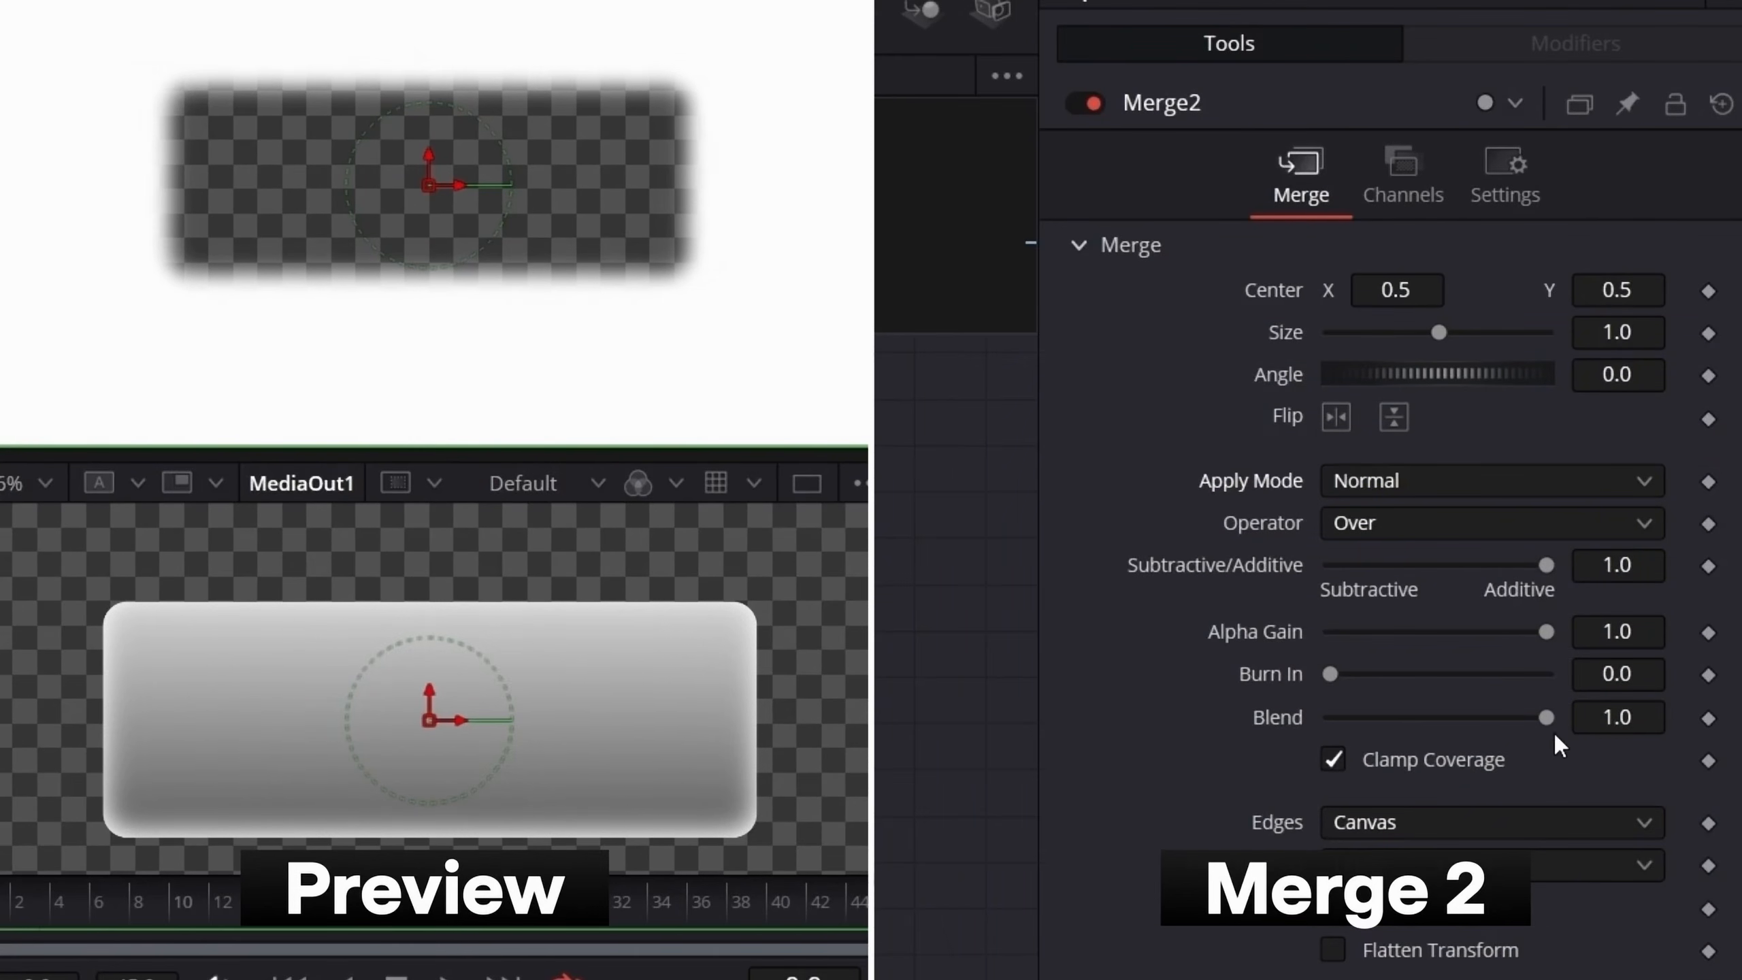
- Lower Merge2's blend to 0.465 and inspect the soft white edge of the rectangle up close
{"action": "mouse_move", "coordinate": [1547, 717]}
{"action": "left_mouse_down"}
{"action": "mouse_move", "coordinate": [1402, 719]}
{"action": "mouse_move", "coordinate": [1431, 716]}
{"action": "left_mouse_up"}
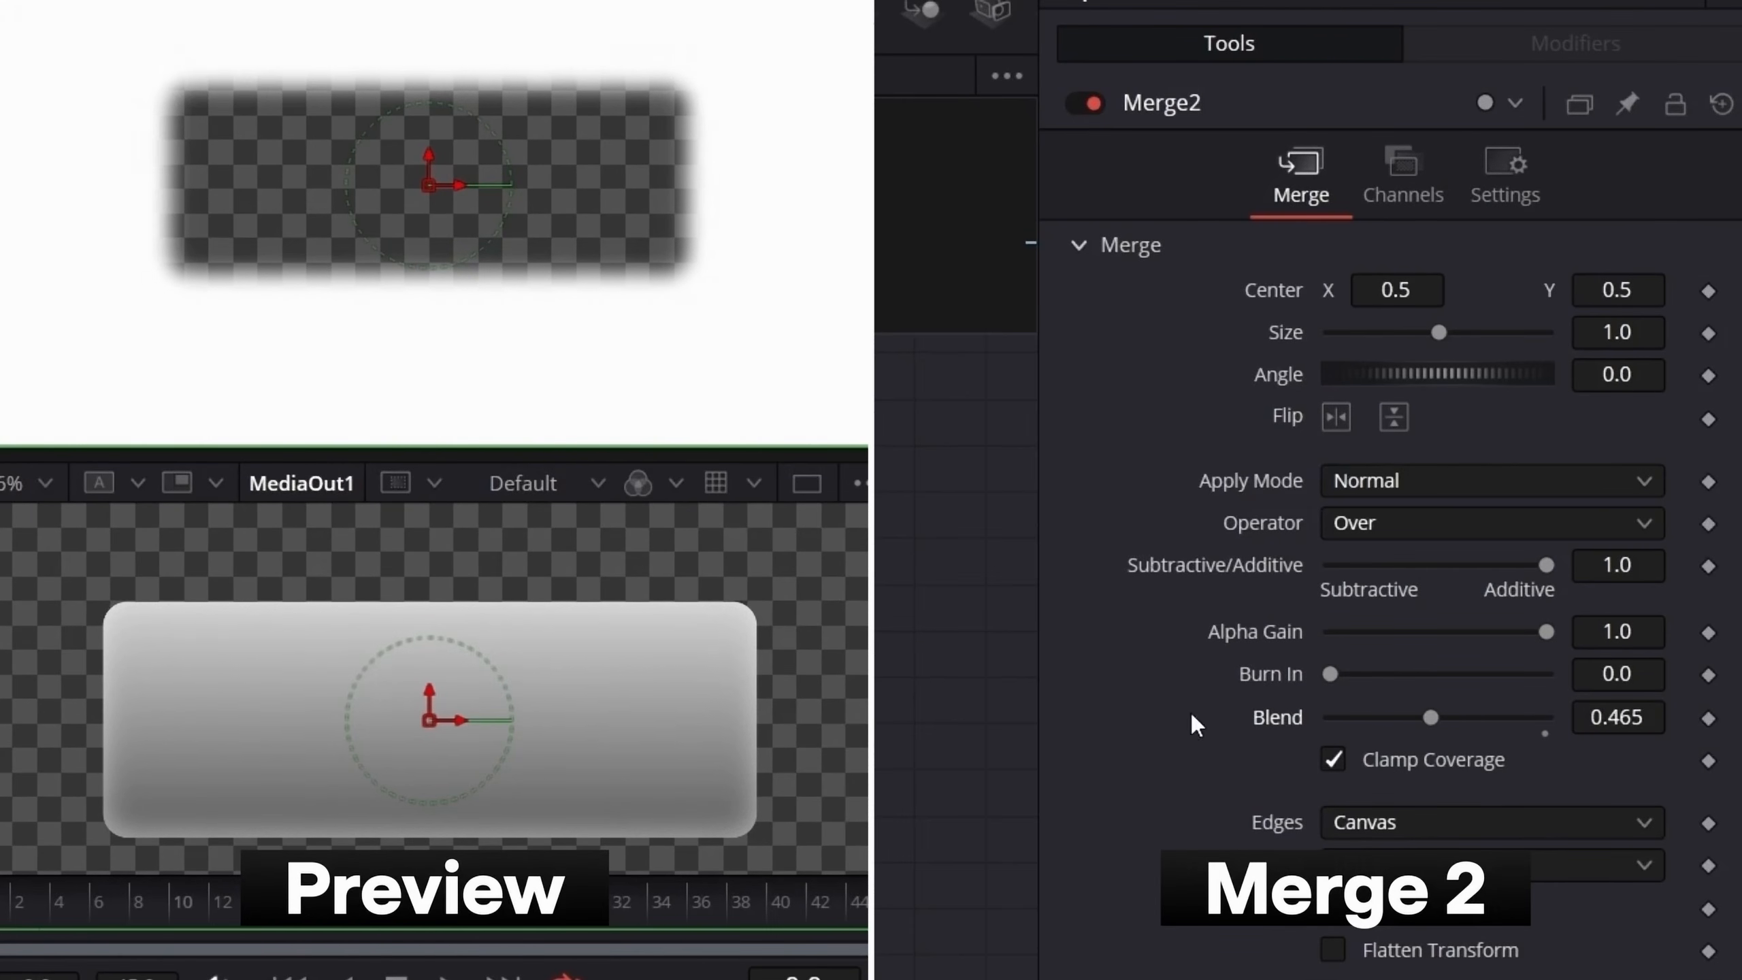
{"action": "scroll", "coordinate": [192, 753], "scroll_direction": "up", "scroll_amount": 2}
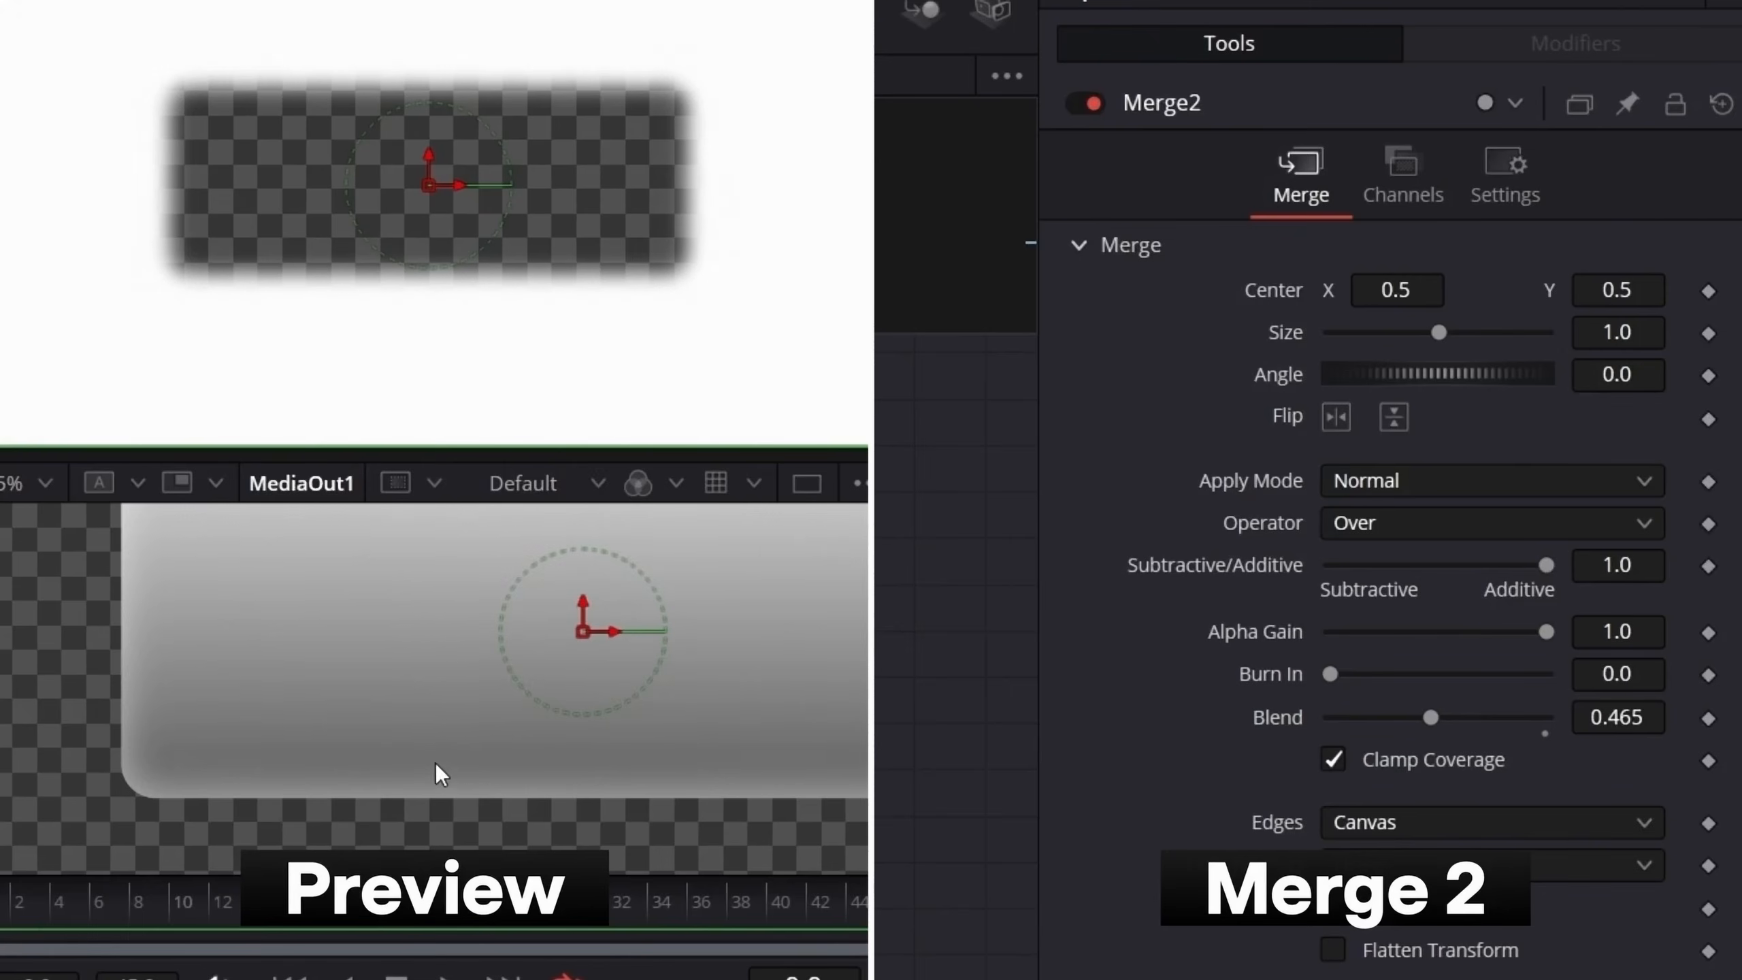
{"action": "scroll", "coordinate": [576, 806], "scroll_direction": "down", "scroll_amount": 3}
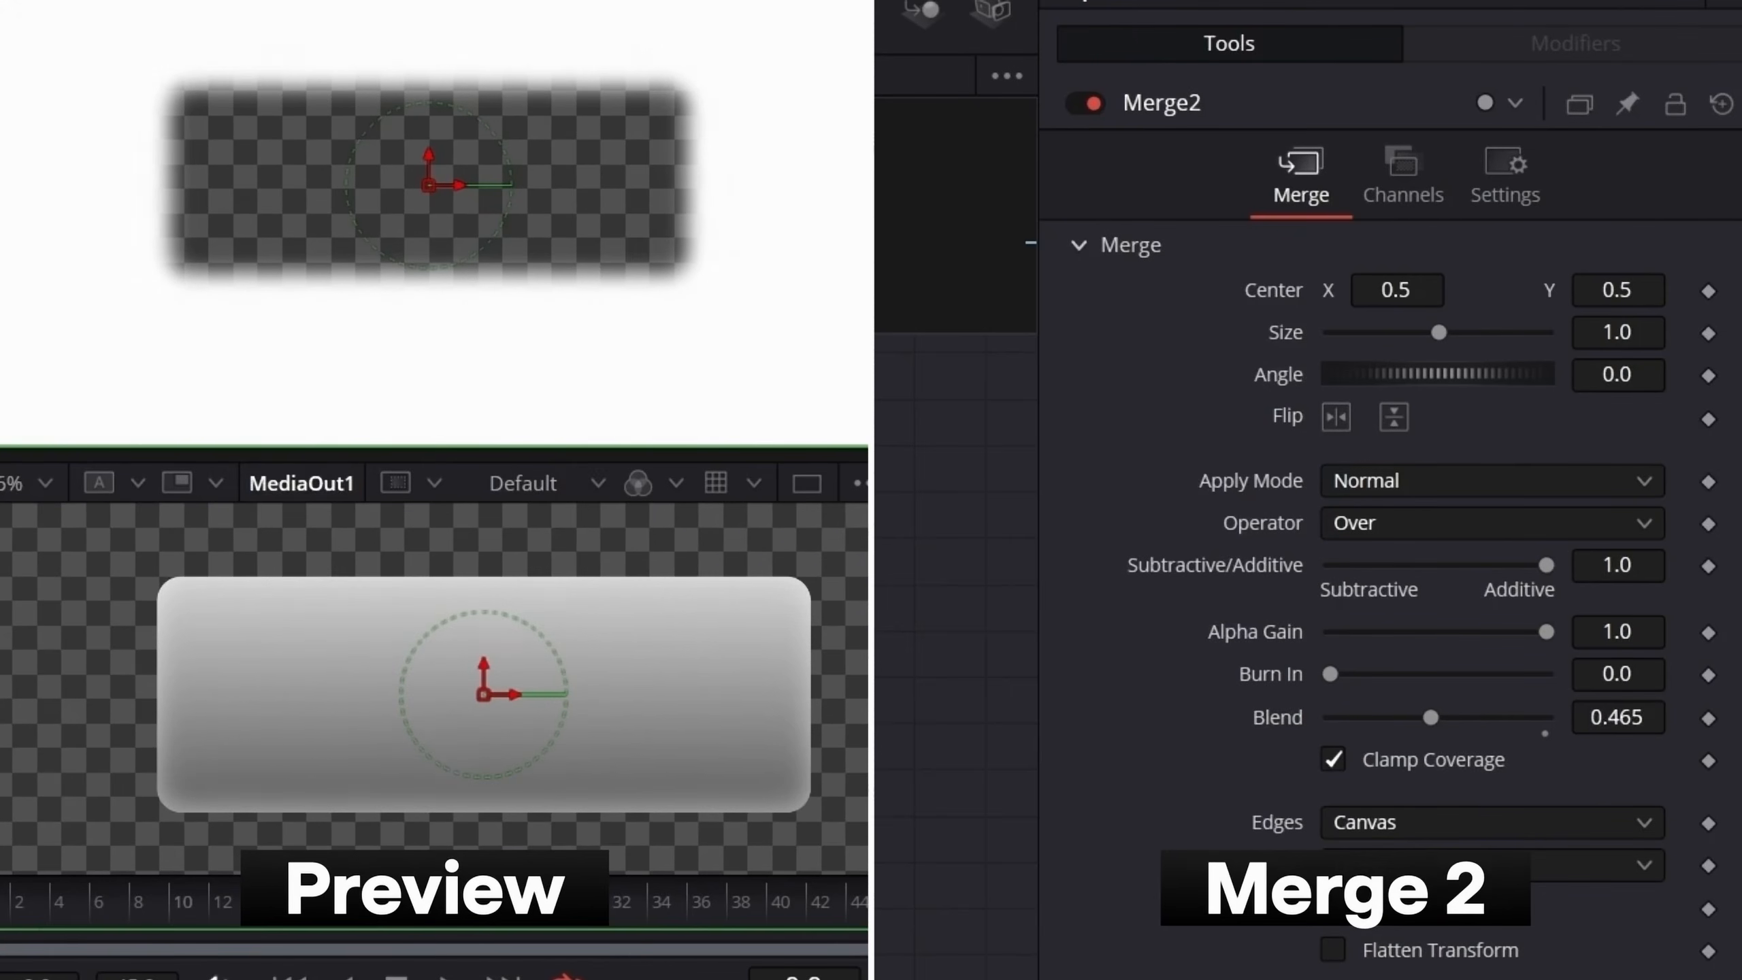
{"action": "left_click_drag", "start_coordinate": [1440, 717], "coordinate": [1441, 712]}
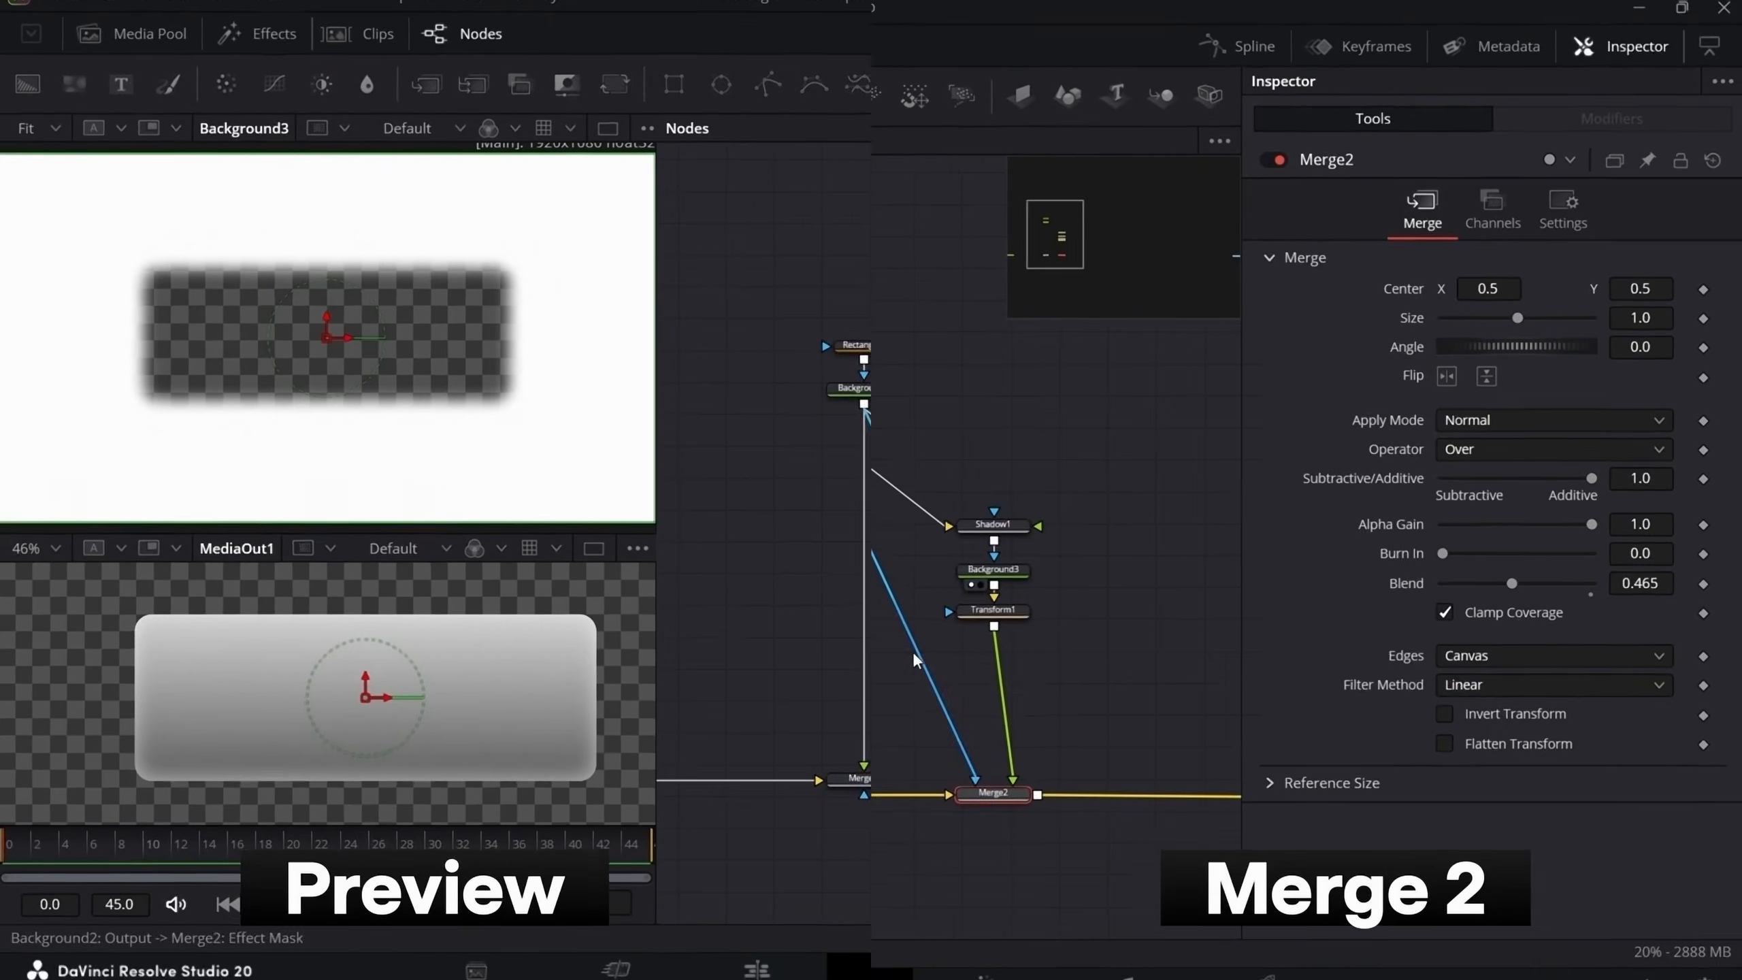
{"action": "scroll", "coordinate": [916, 663], "scroll_direction": "down", "scroll_amount": 2}
{"action": "left_click_drag", "start_coordinate": [950, 697], "coordinate": [782, 649]}
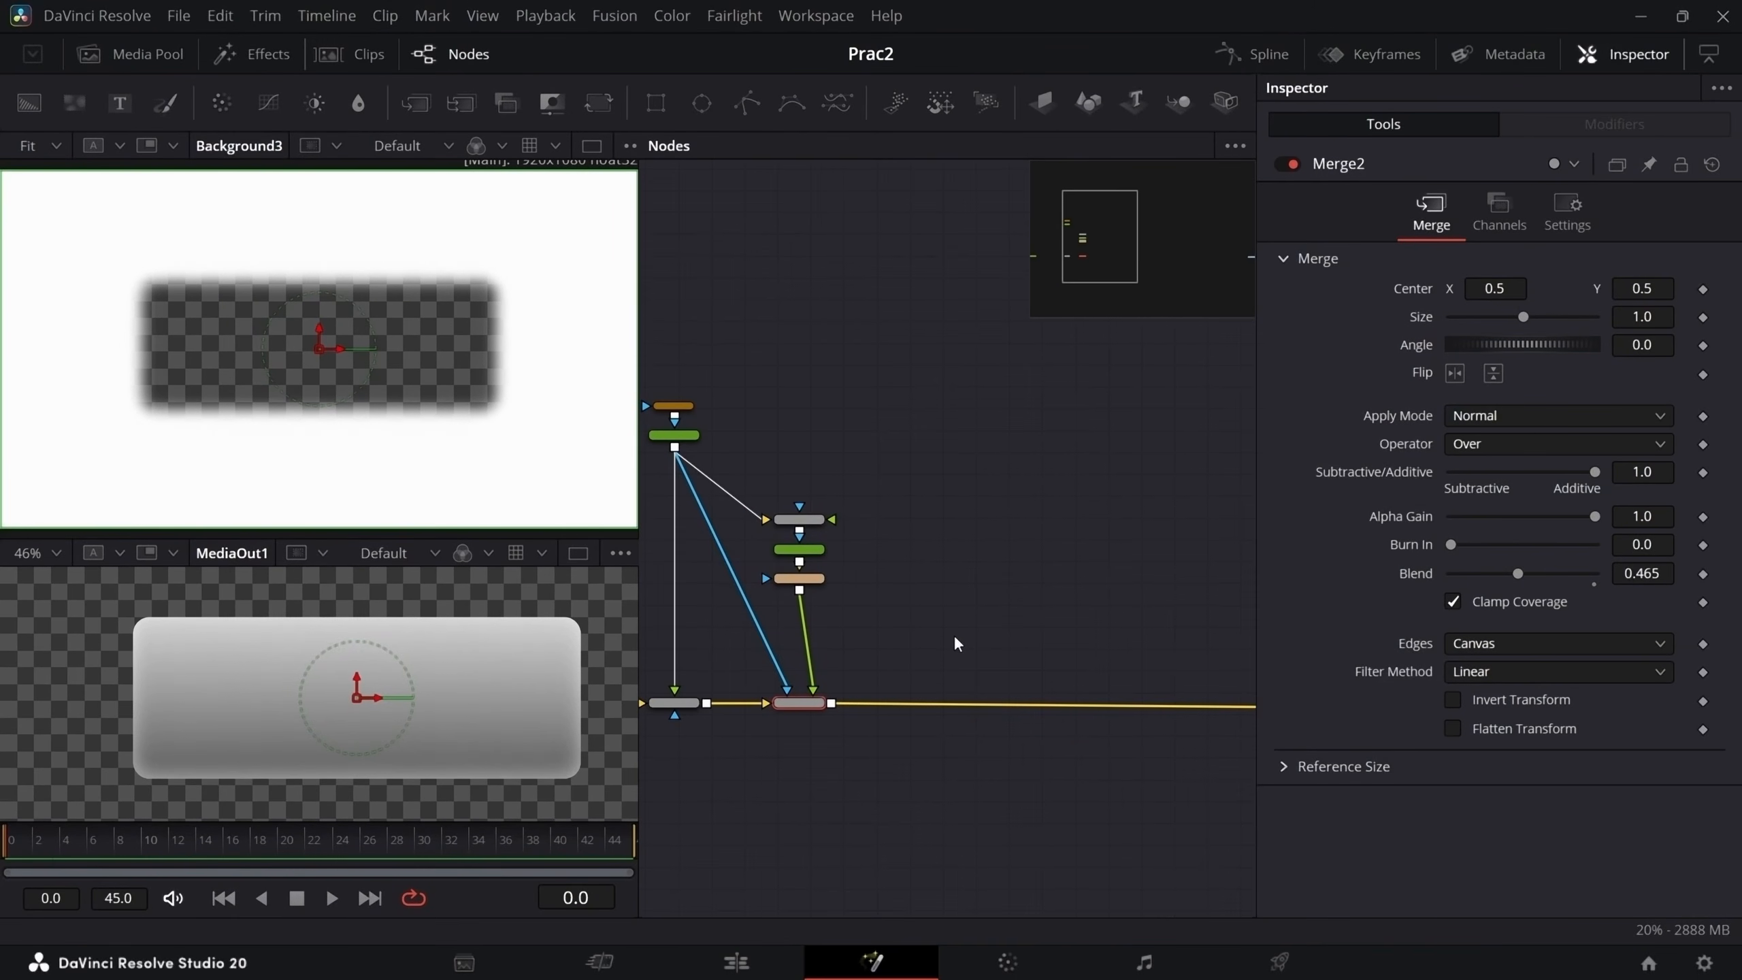
- Select the rectangle, shadow and merge nodes and move them closer to Background1 in the node graph
{"action": "scroll", "coordinate": [947, 635], "scroll_direction": "down", "scroll_amount": 3}
{"action": "mouse_move", "coordinate": [945, 634]}
{"action": "left_mouse_down"}
{"action": "mouse_move", "coordinate": [902, 639]}
{"action": "mouse_move", "coordinate": [927, 640]}
{"action": "left_mouse_up"}
{"action": "left_click_drag", "start_coordinate": [920, 725], "coordinate": [817, 499]}
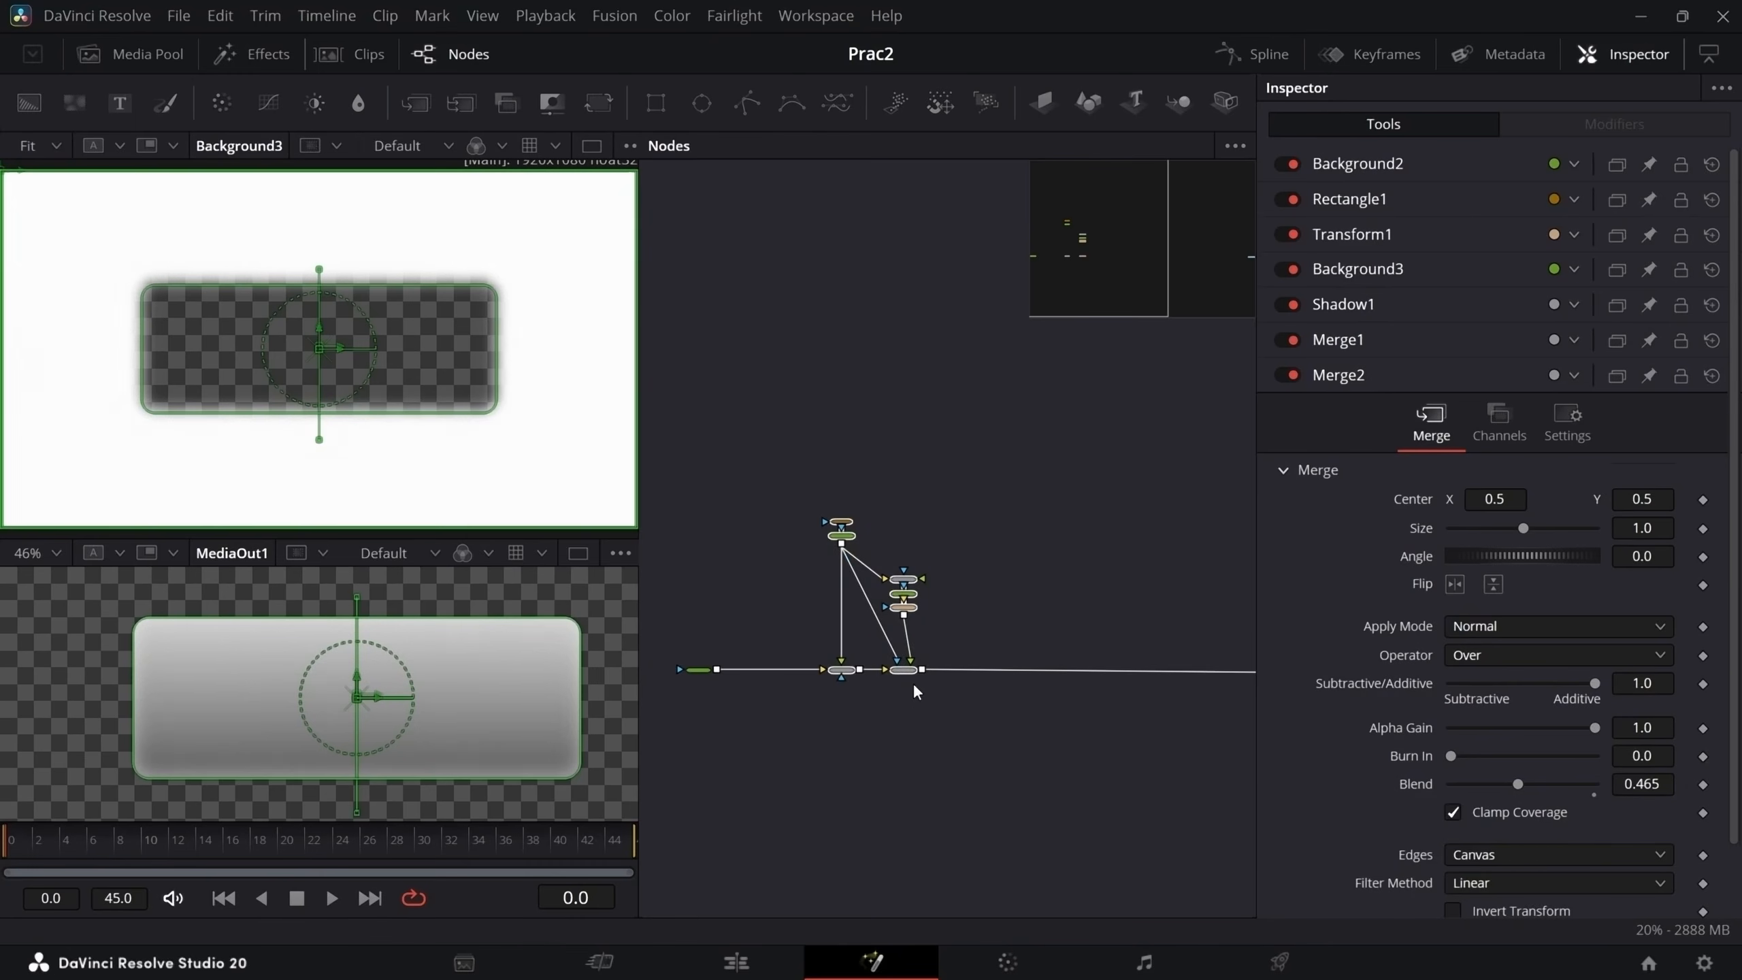
{"action": "left_click_drag", "start_coordinate": [912, 672], "coordinate": [846, 673]}
{"action": "left_click", "coordinate": [937, 594]}
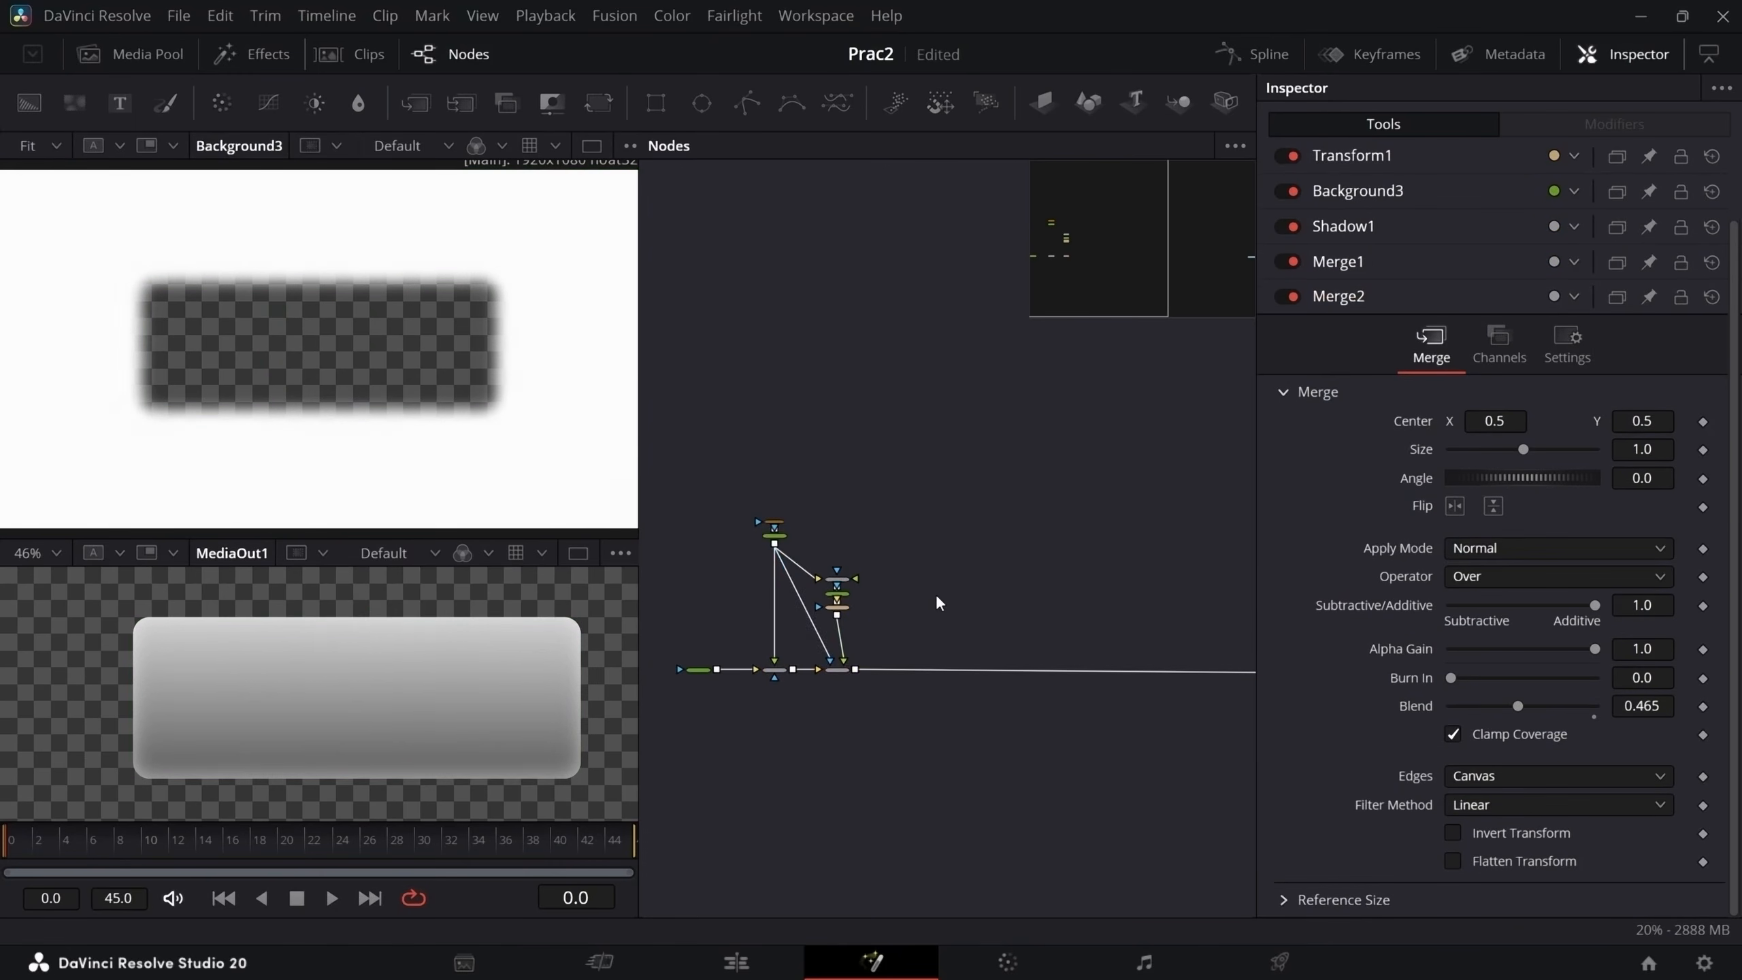
- Add a Text+ node in the empty space beyond Merge2
{"action": "scroll", "coordinate": [938, 594], "scroll_direction": "up", "scroll_amount": 3}
{"action": "key", "text": "shift+space"}
{"action": "type", "text": "text"}
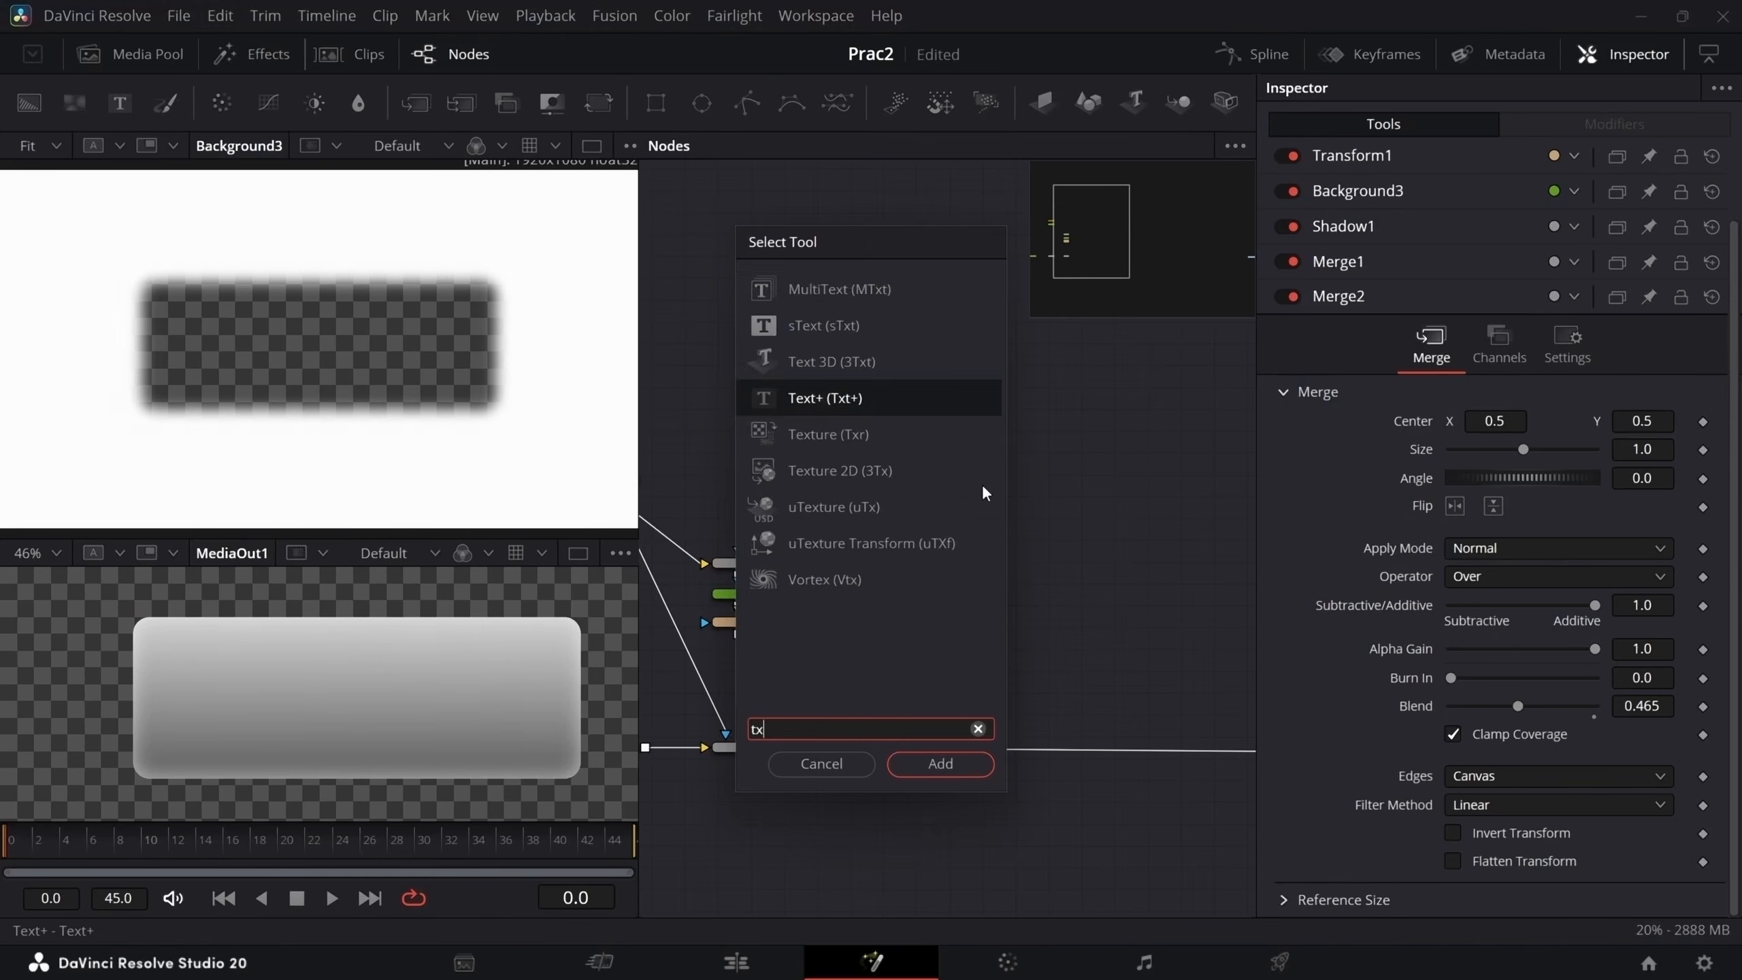
{"action": "key", "text": "Return"}
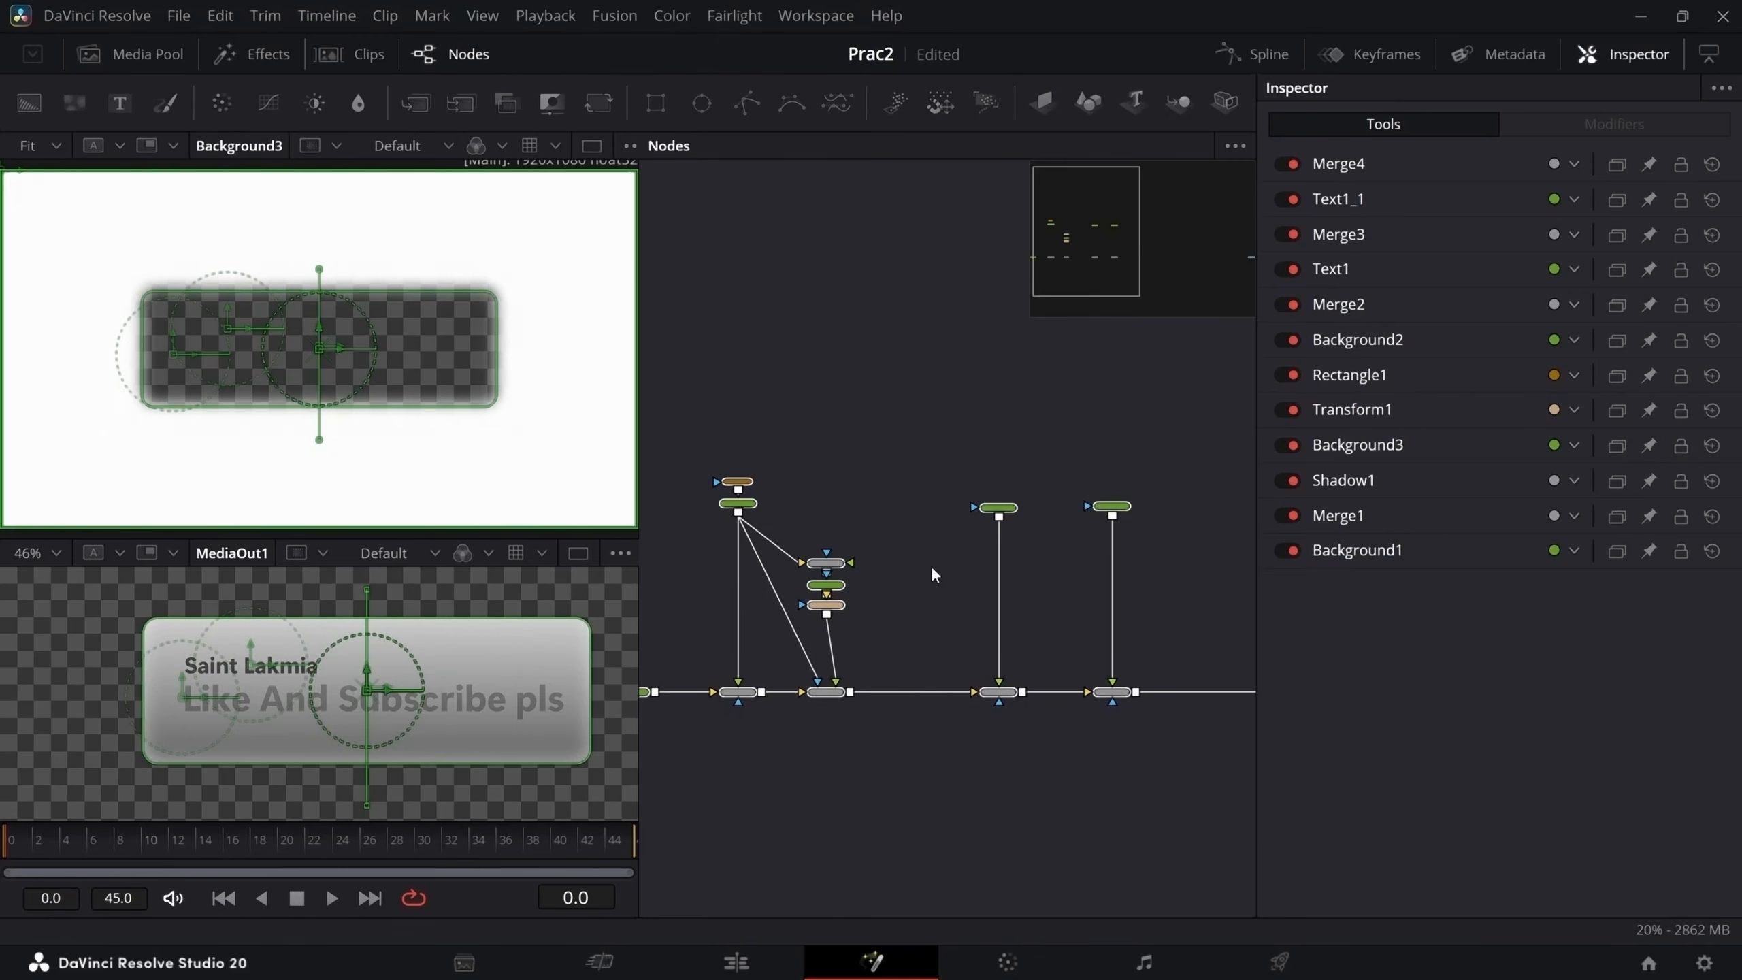
- Group all the selected graphic and text nodes and rename the group MessageBubble
{"action": "scroll", "coordinate": [782, 606], "scroll_direction": "down", "scroll_amount": 2}
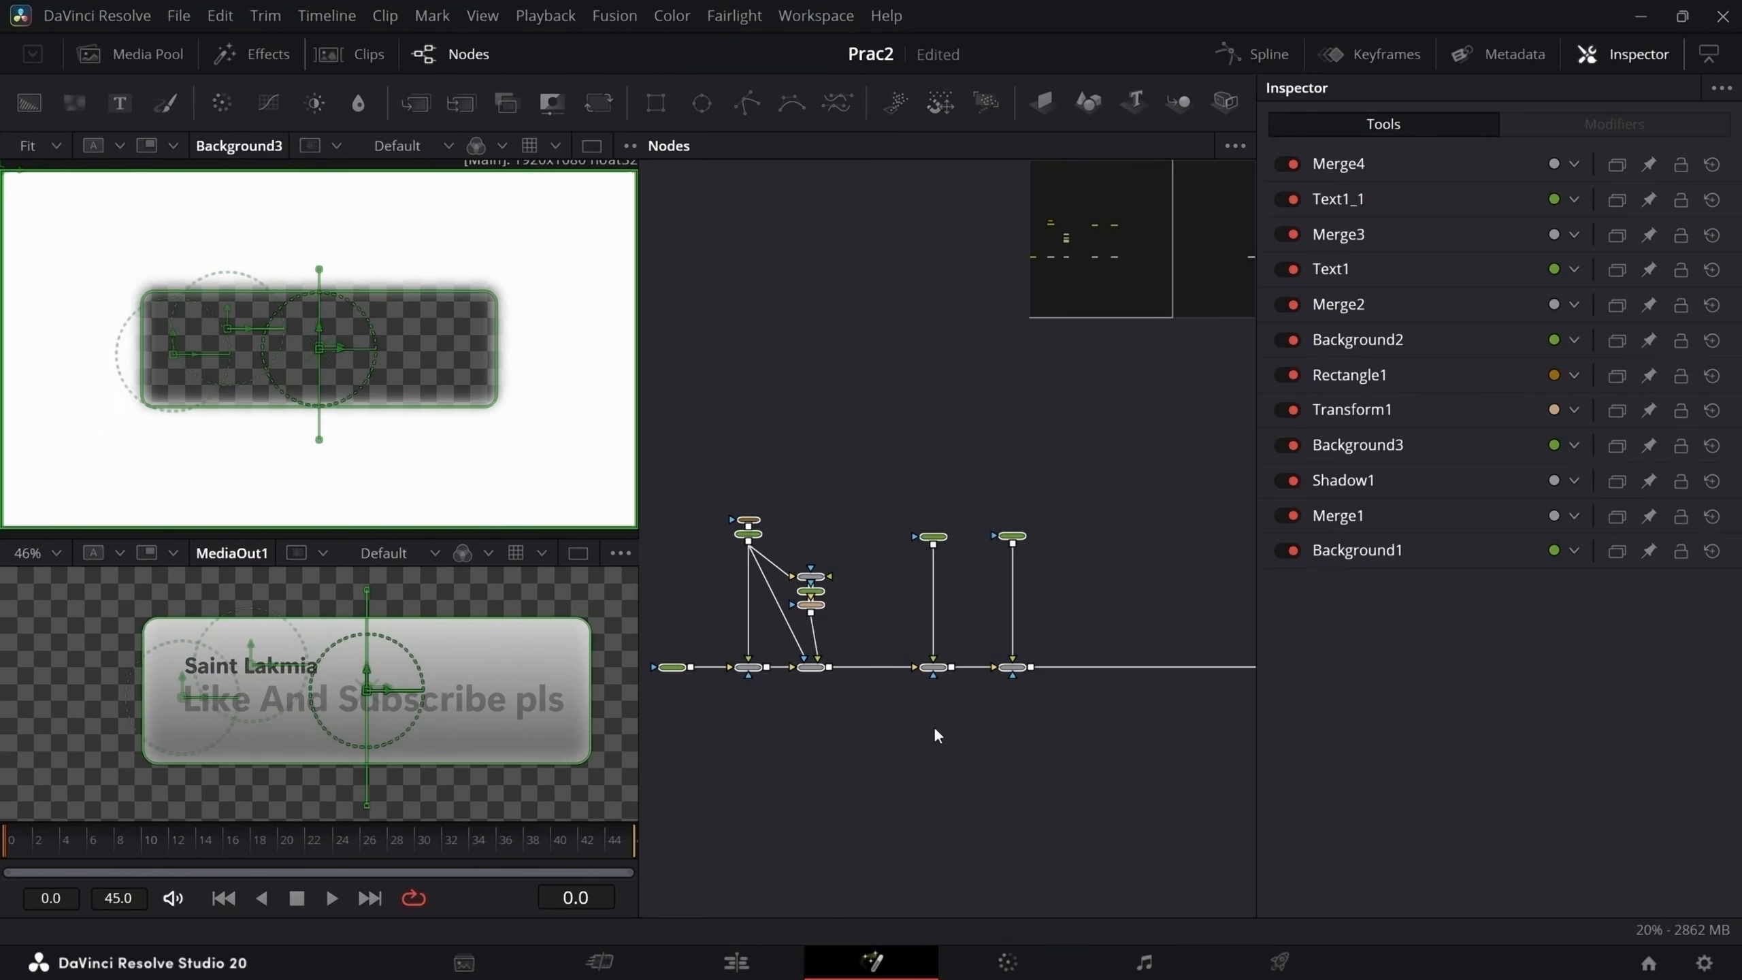
{"action": "key", "text": "ctrl+g"}
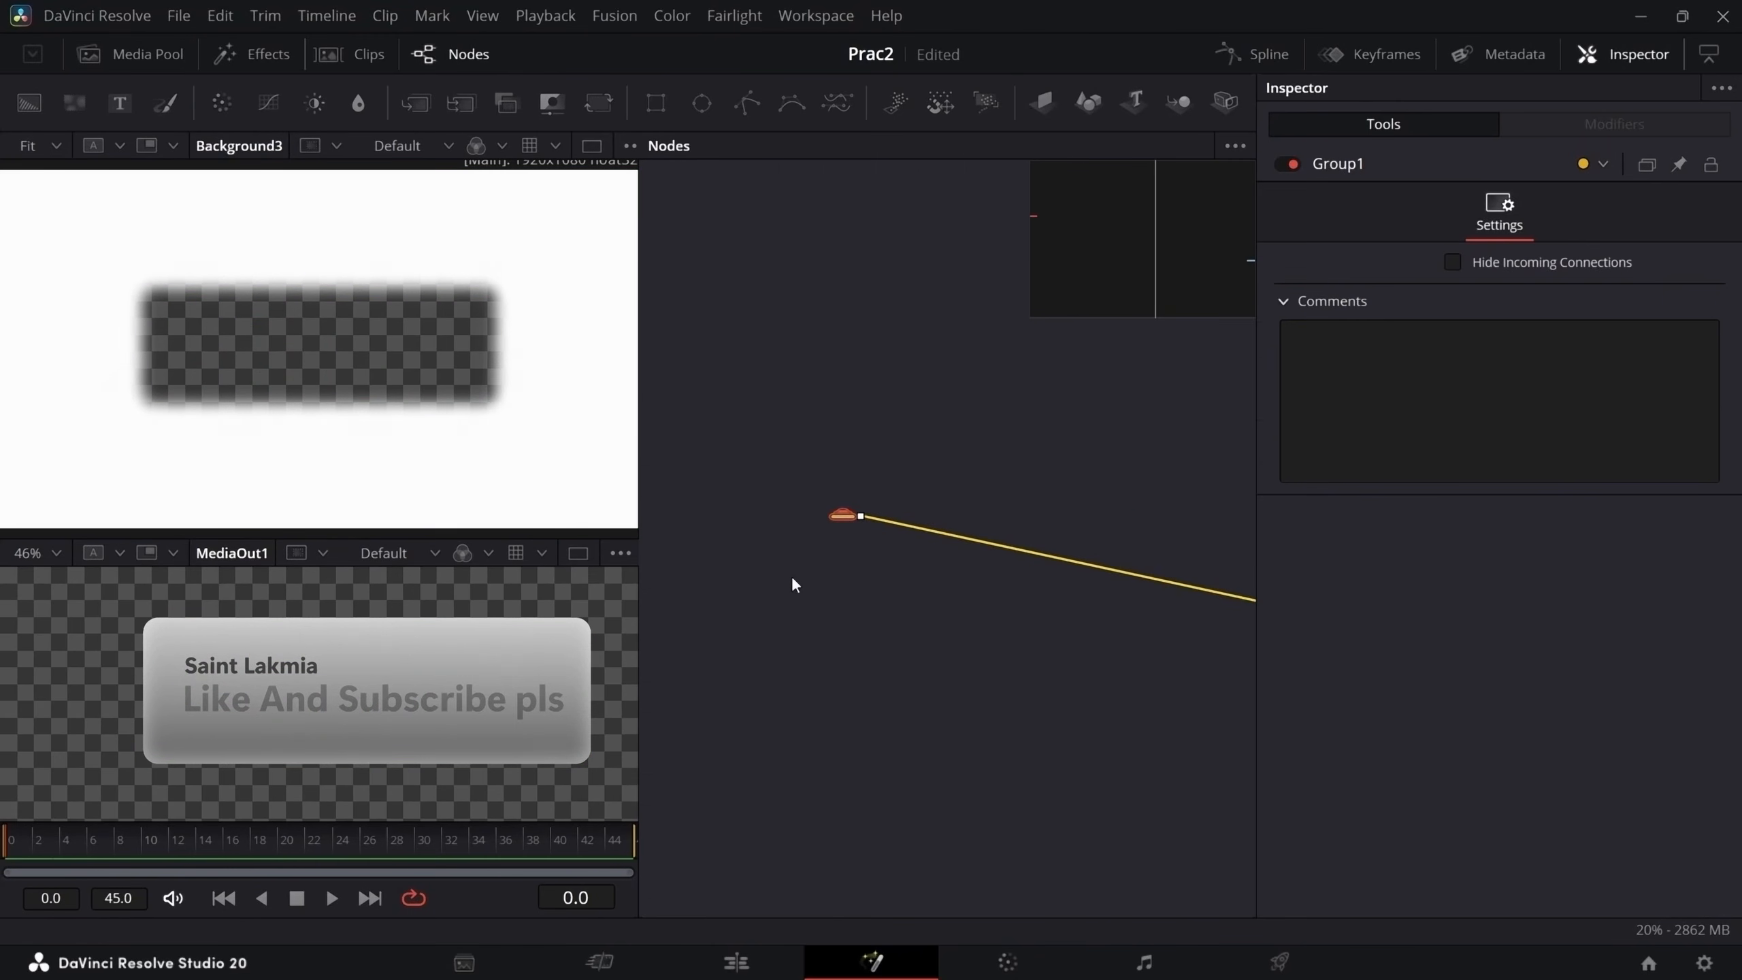
{"action": "scroll", "coordinate": [792, 574], "scroll_direction": "up", "scroll_amount": 2}
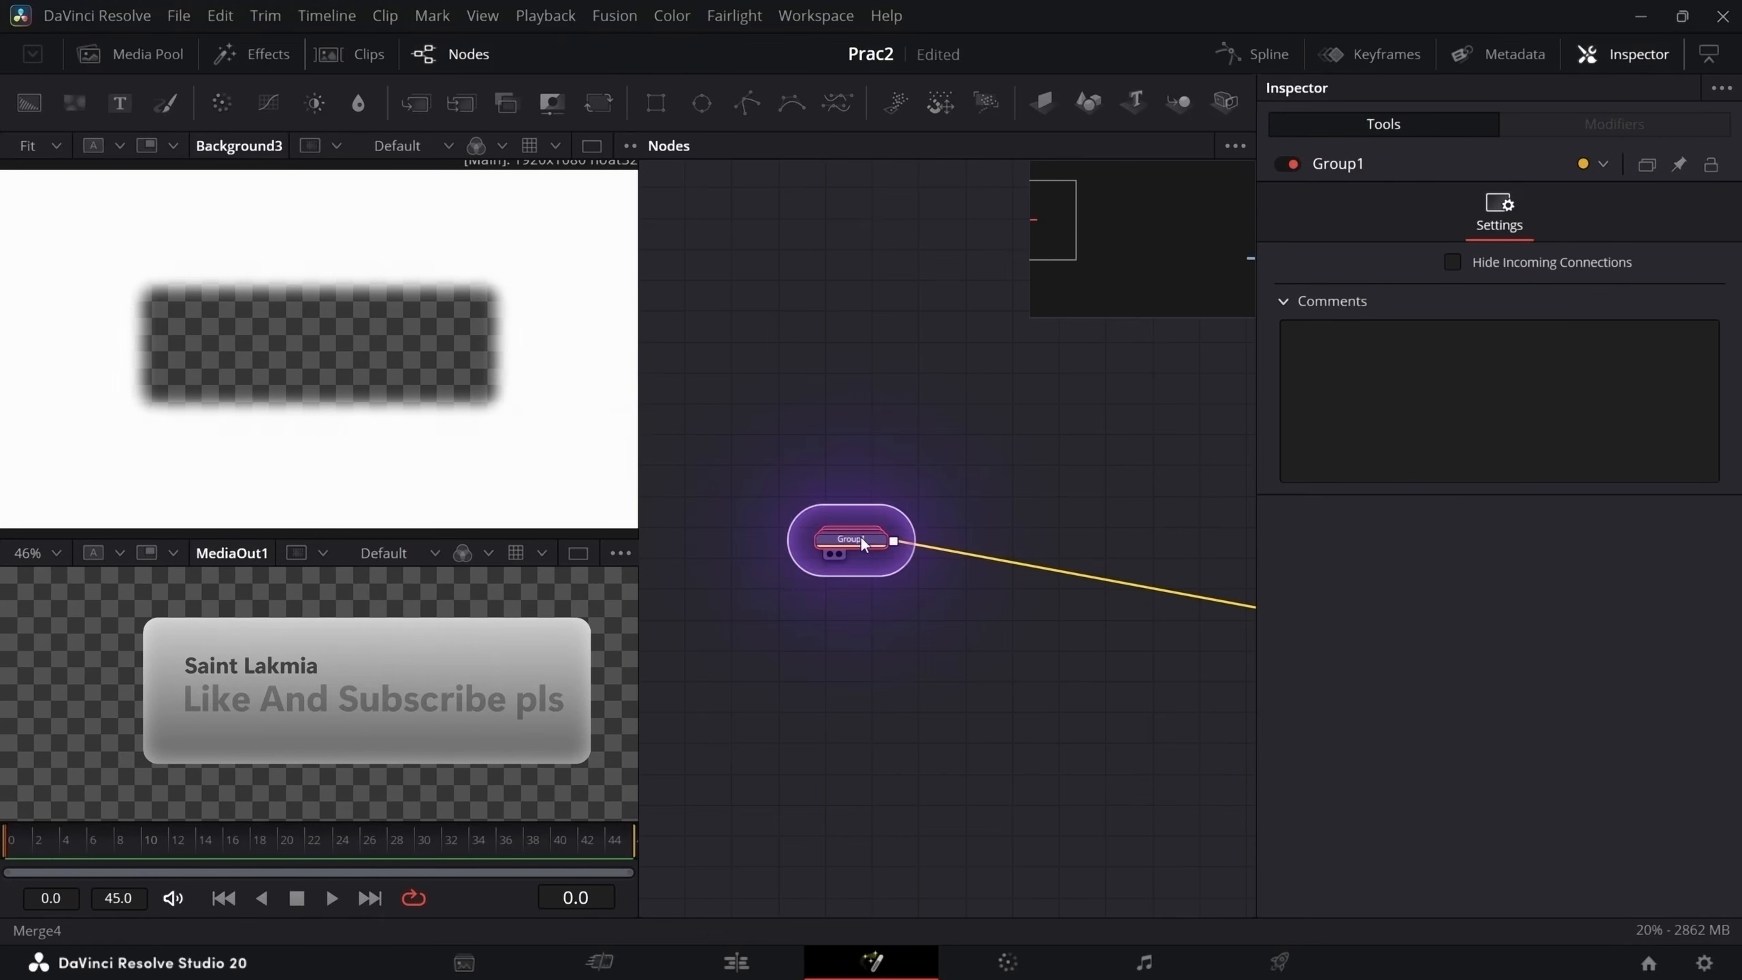
{"action": "key", "text": "F2"}
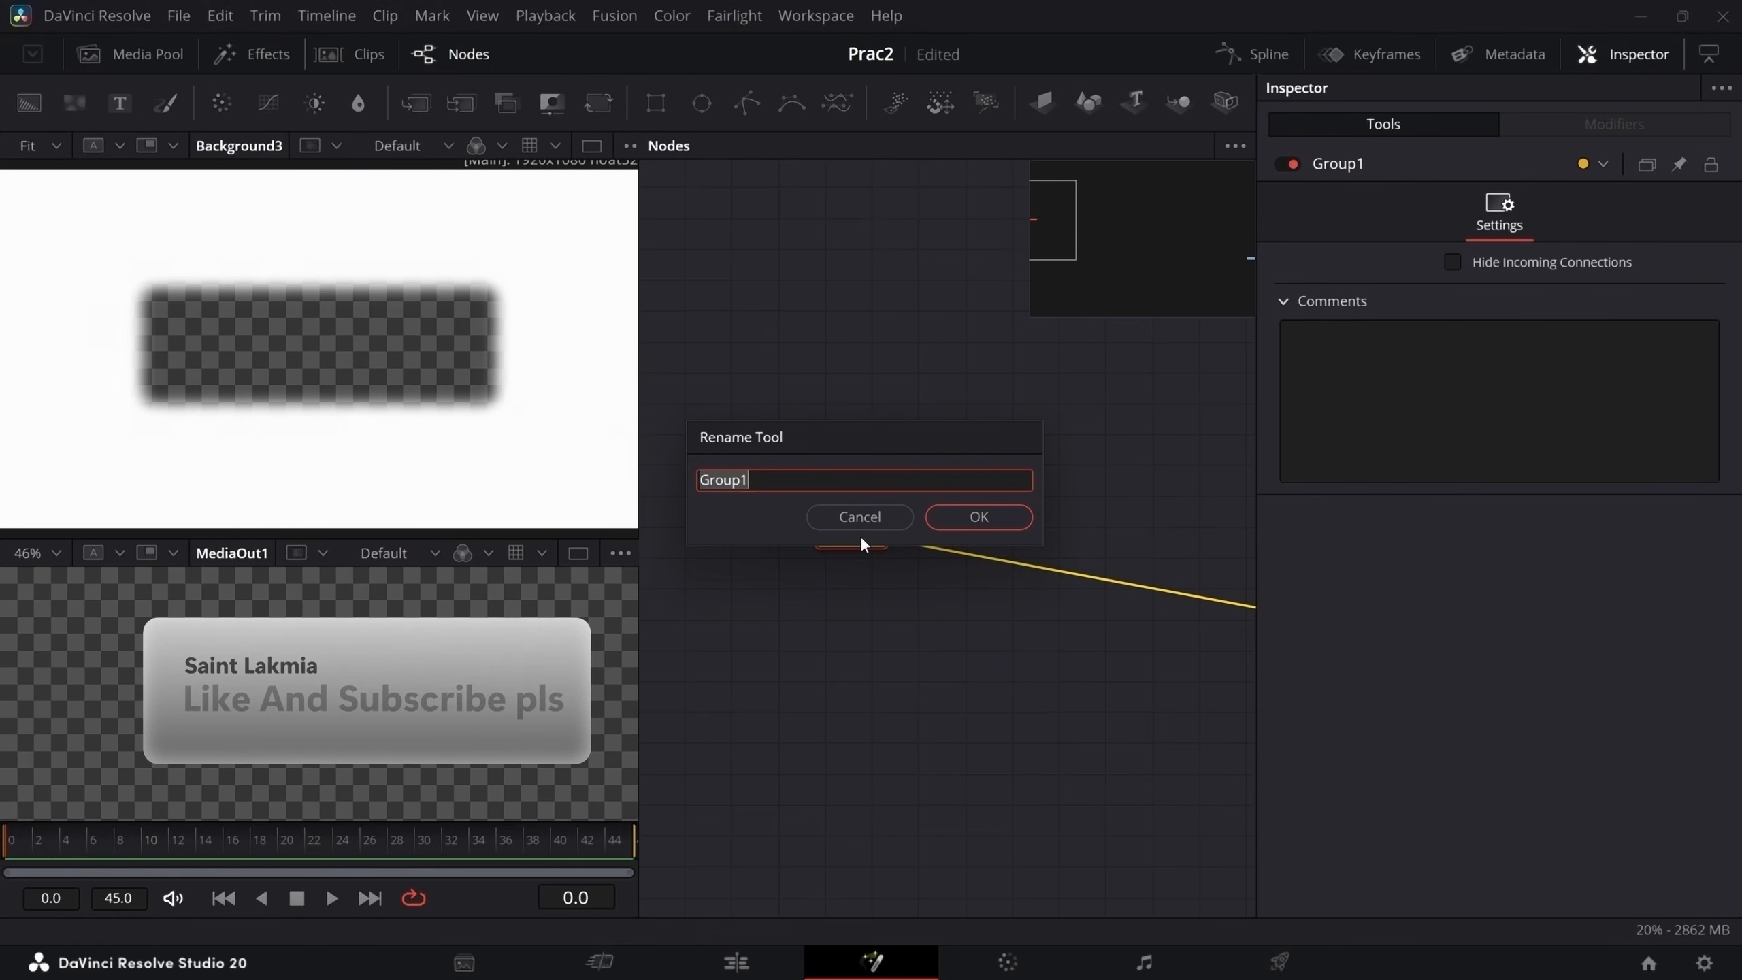
{"action": "type", "text": "MessageBubble"}
{"action": "key", "text": "Return"}
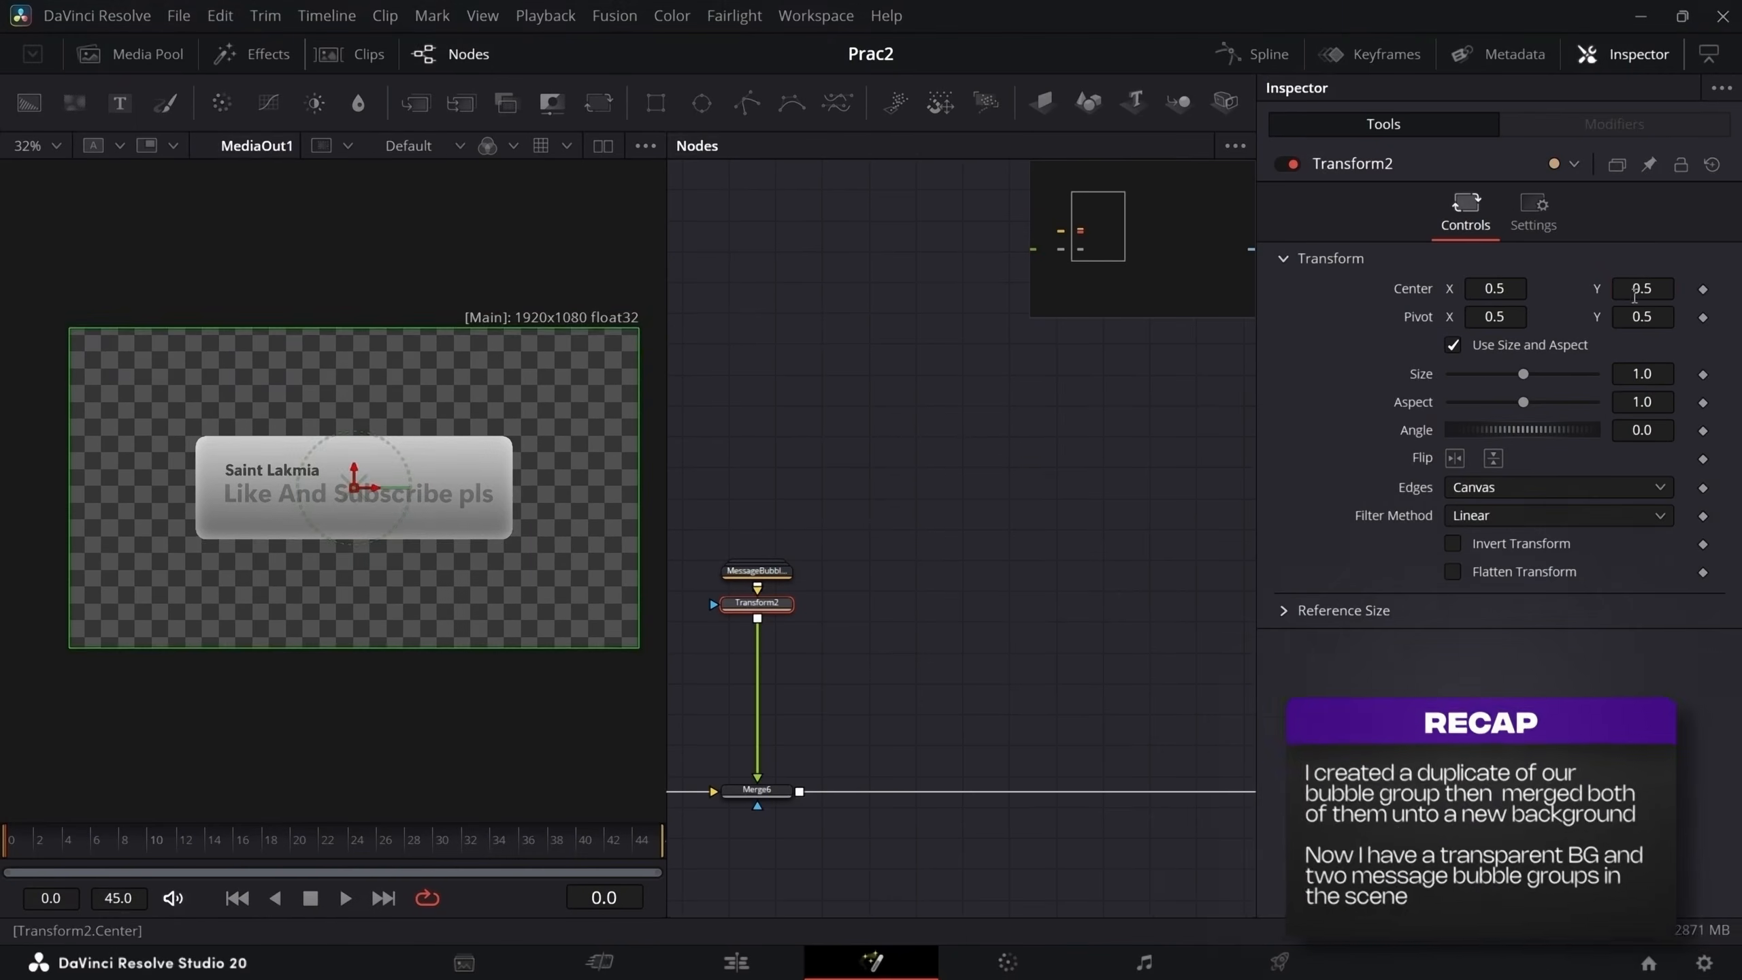
- Try lowering the duplicate bubble to Center Y 0.332, and delete its Transform2, MessageBubble_1 and Merge6 nodes
{"action": "left_click_drag", "start_coordinate": [352, 483], "coordinate": [354, 543]}
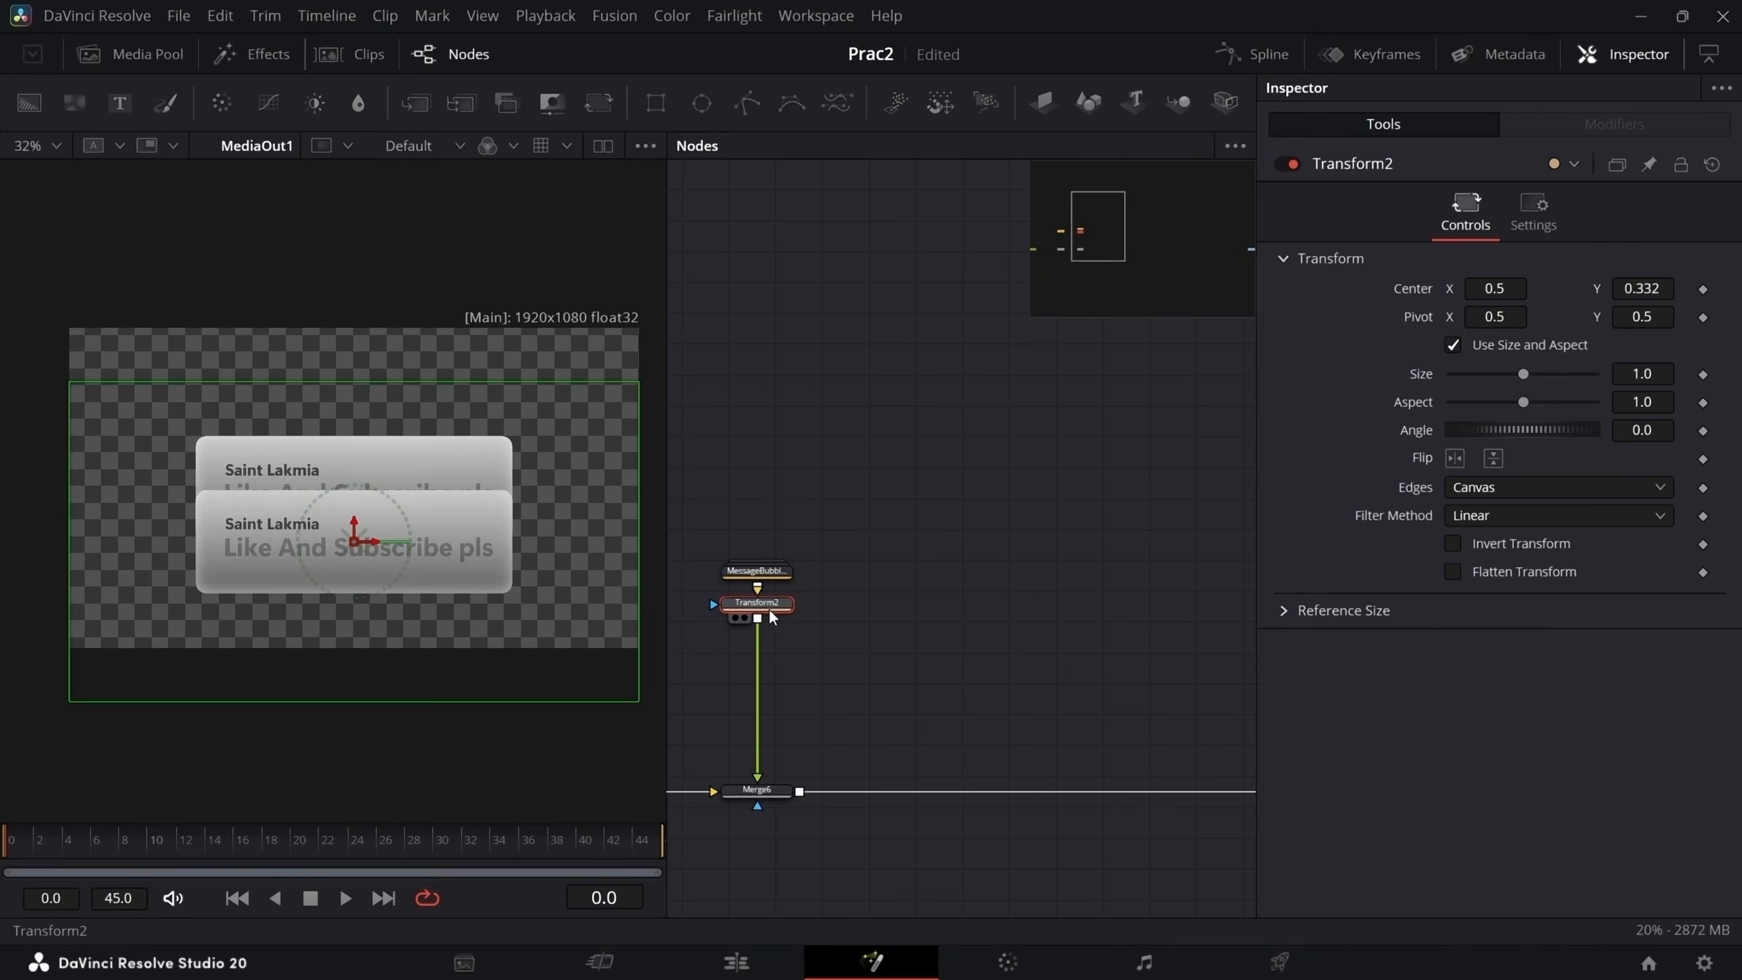
{"action": "key", "text": "Delete"}
{"action": "left_click_drag", "start_coordinate": [841, 606], "coordinate": [1100, 599]}
{"action": "left_click_drag", "start_coordinate": [1094, 876], "coordinate": [1027, 551]}
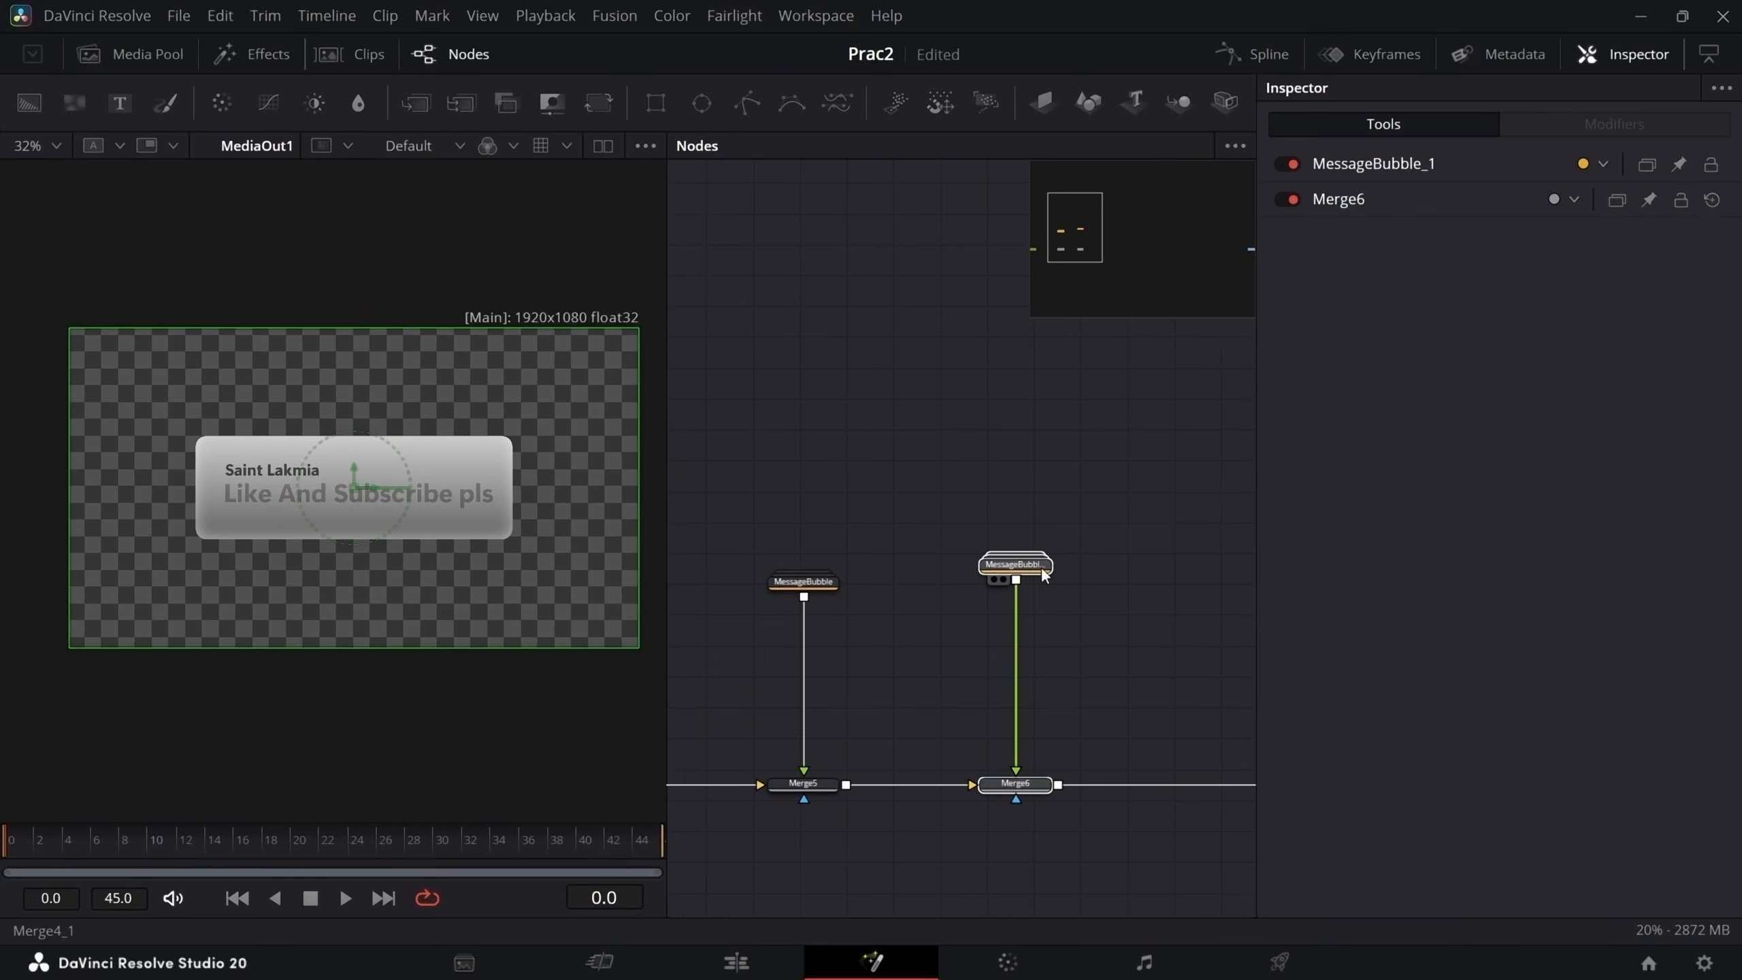
{"action": "key", "text": "Delete"}
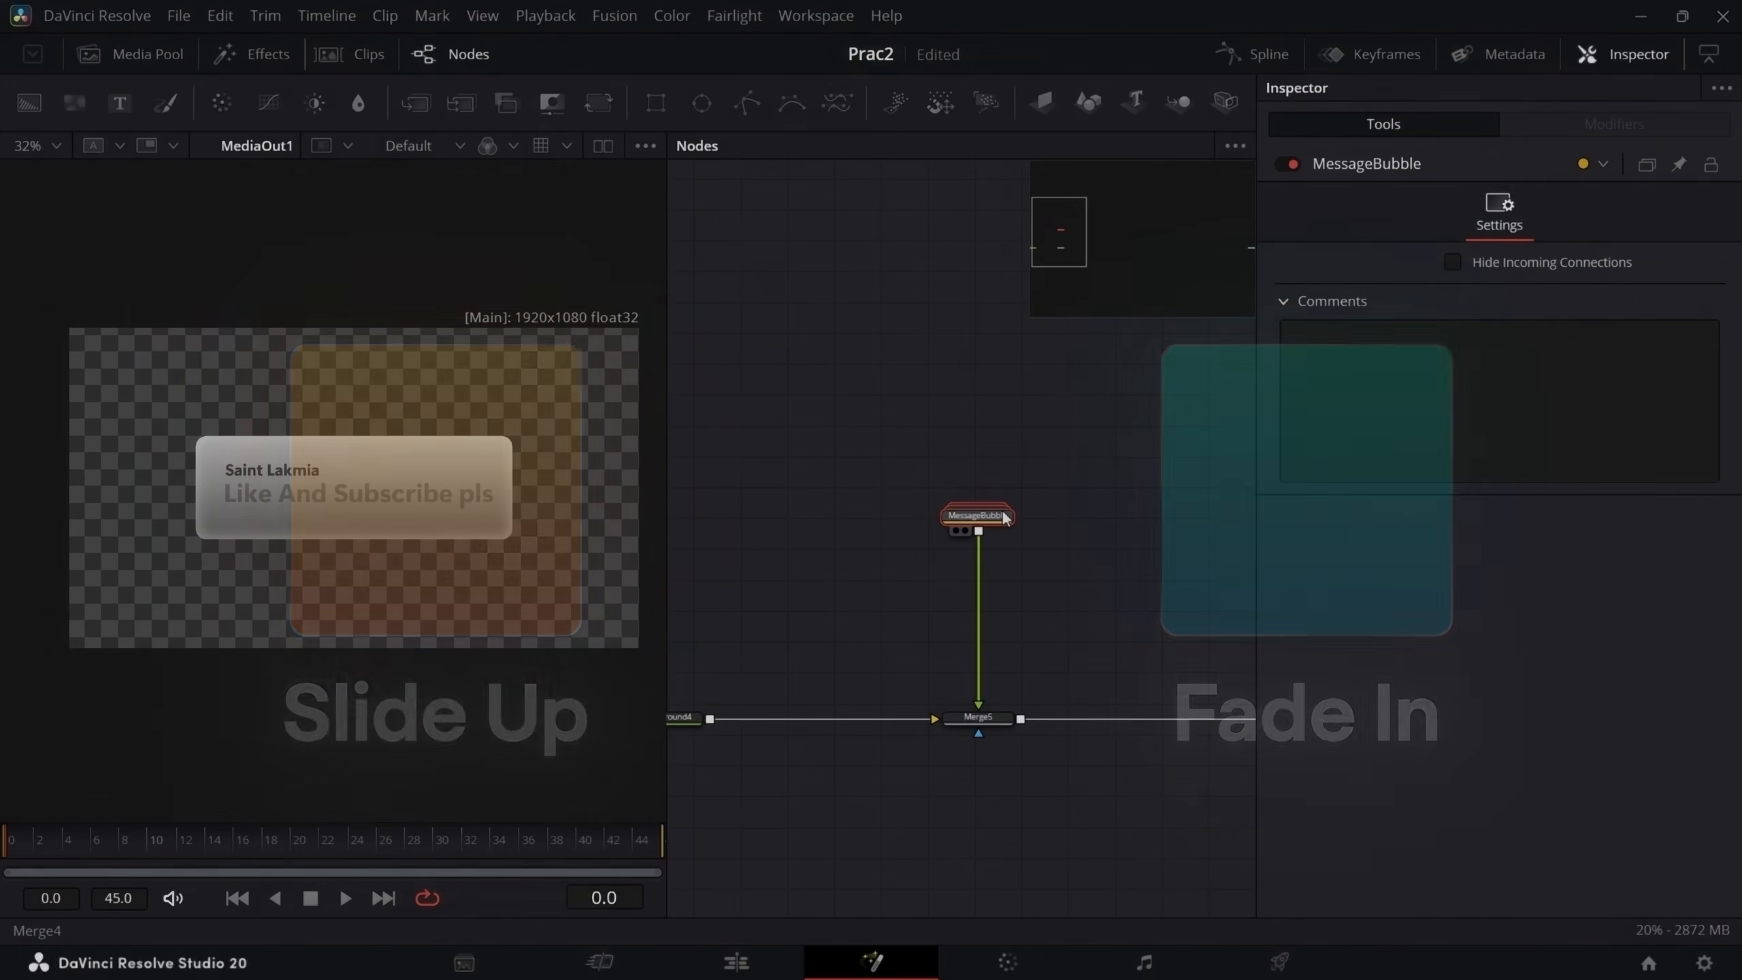
- Insert the plain Transform tool, not Transform (Xf), between MessageBubble and Merge5
{"action": "key", "text": "shift+space"}
{"action": "type", "text": "trans"}
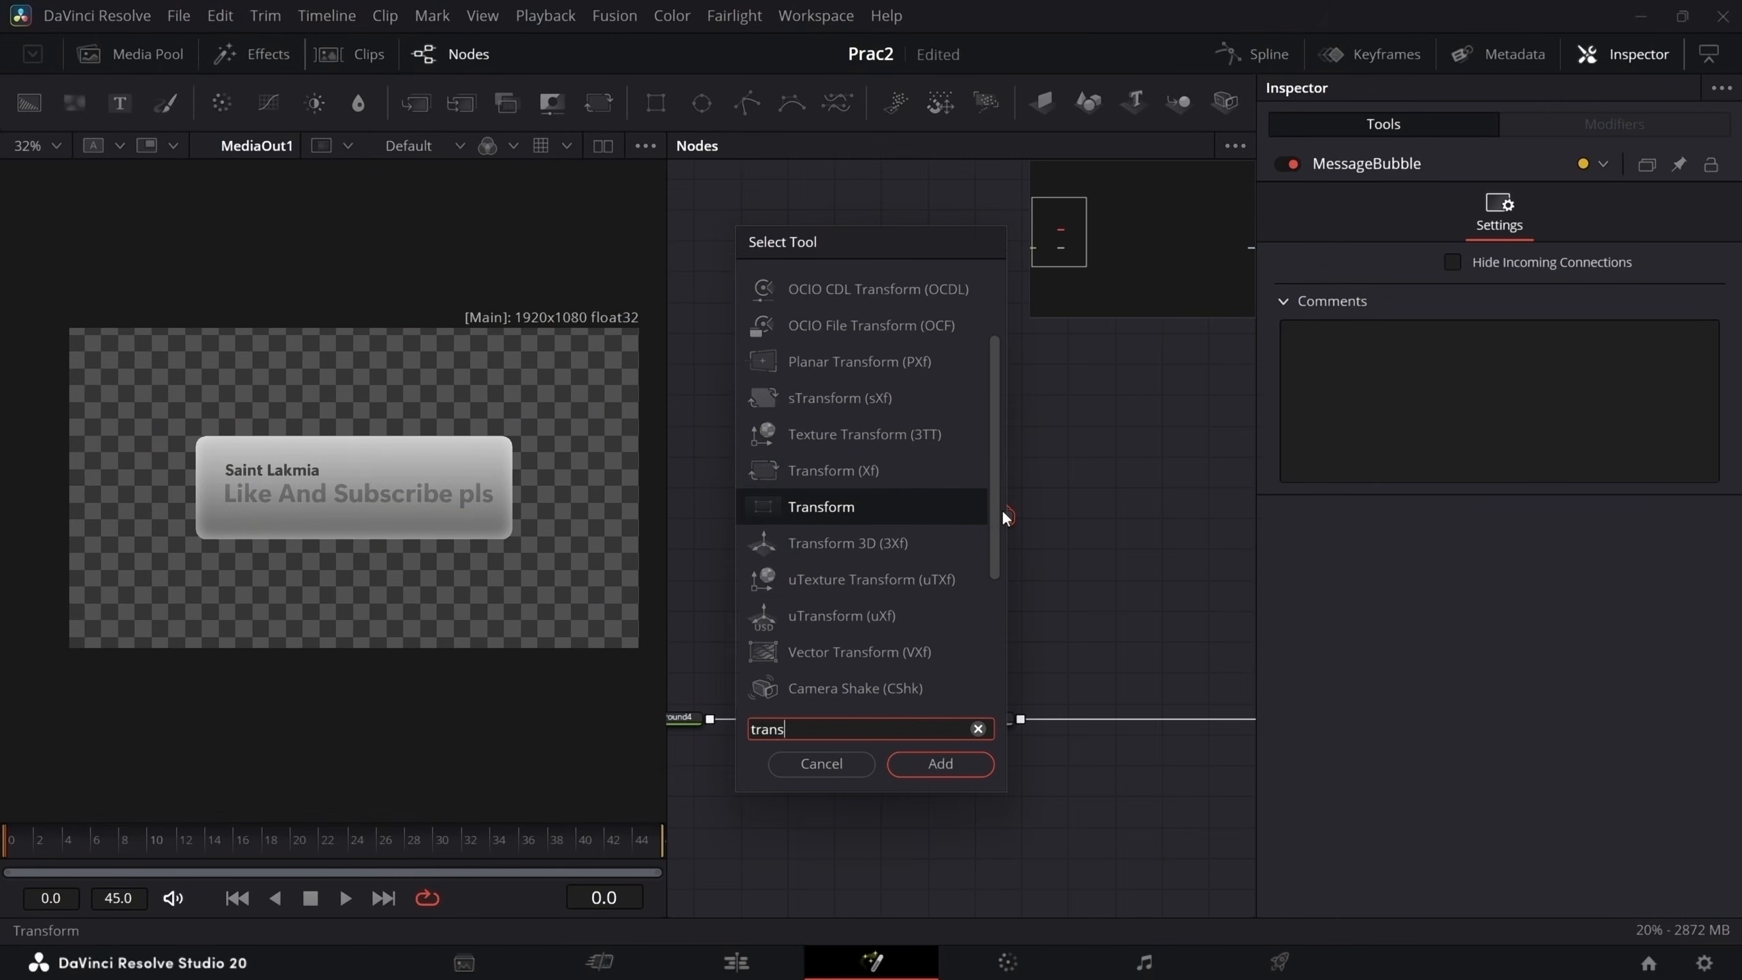
{"action": "key", "text": "Return"}
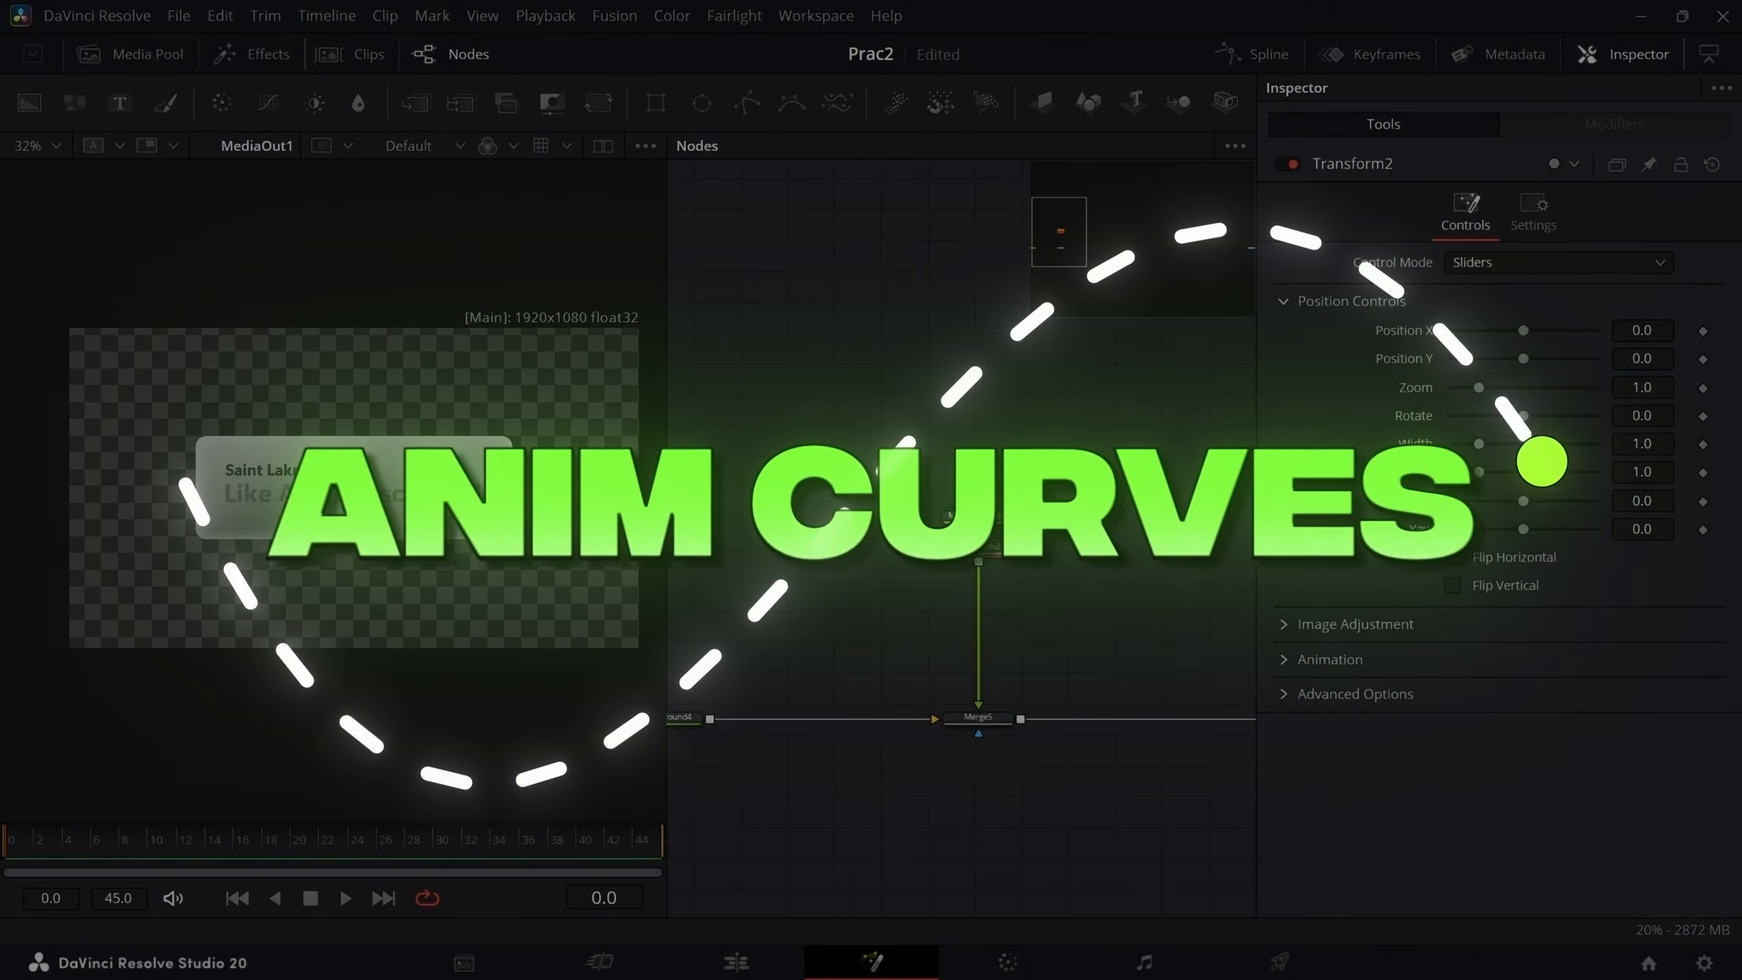
- Modify Transform2's Position Y with Anim Curves and open the Source options of that modifier
{"action": "right_click", "coordinate": [1403, 360]}
{"action": "mouse_move", "coordinate": [1482, 453]}
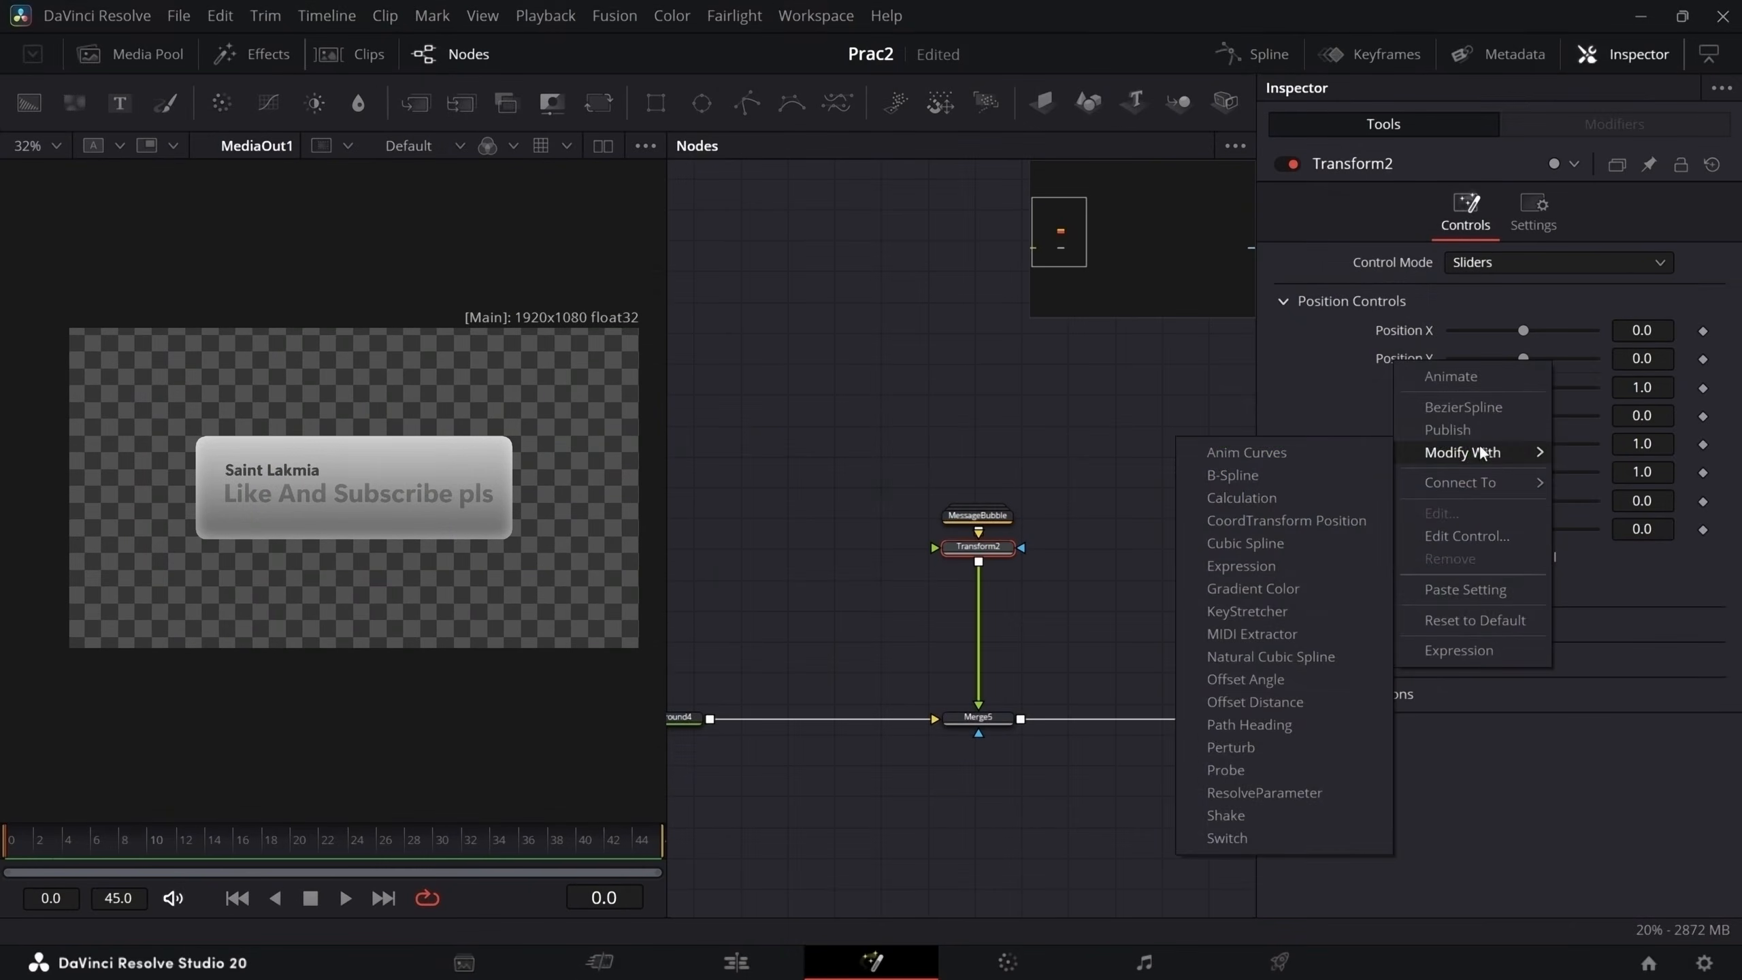
{"action": "left_click", "coordinate": [1379, 357]}
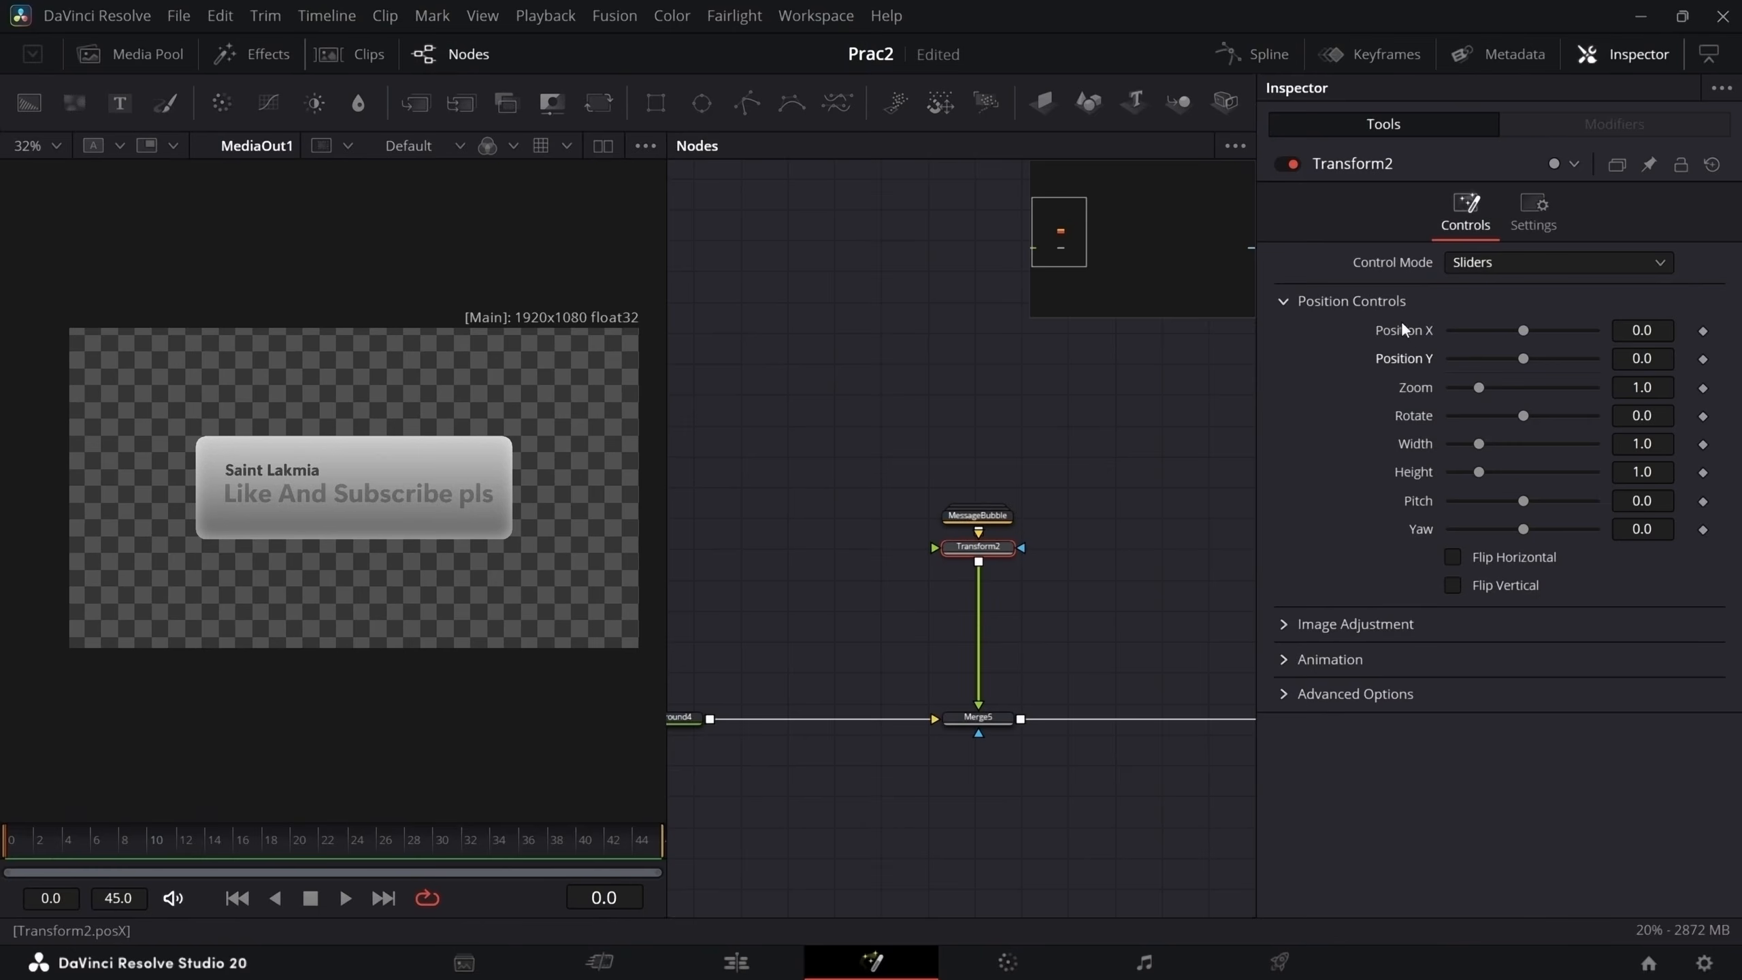
{"action": "right_click", "coordinate": [1406, 358]}
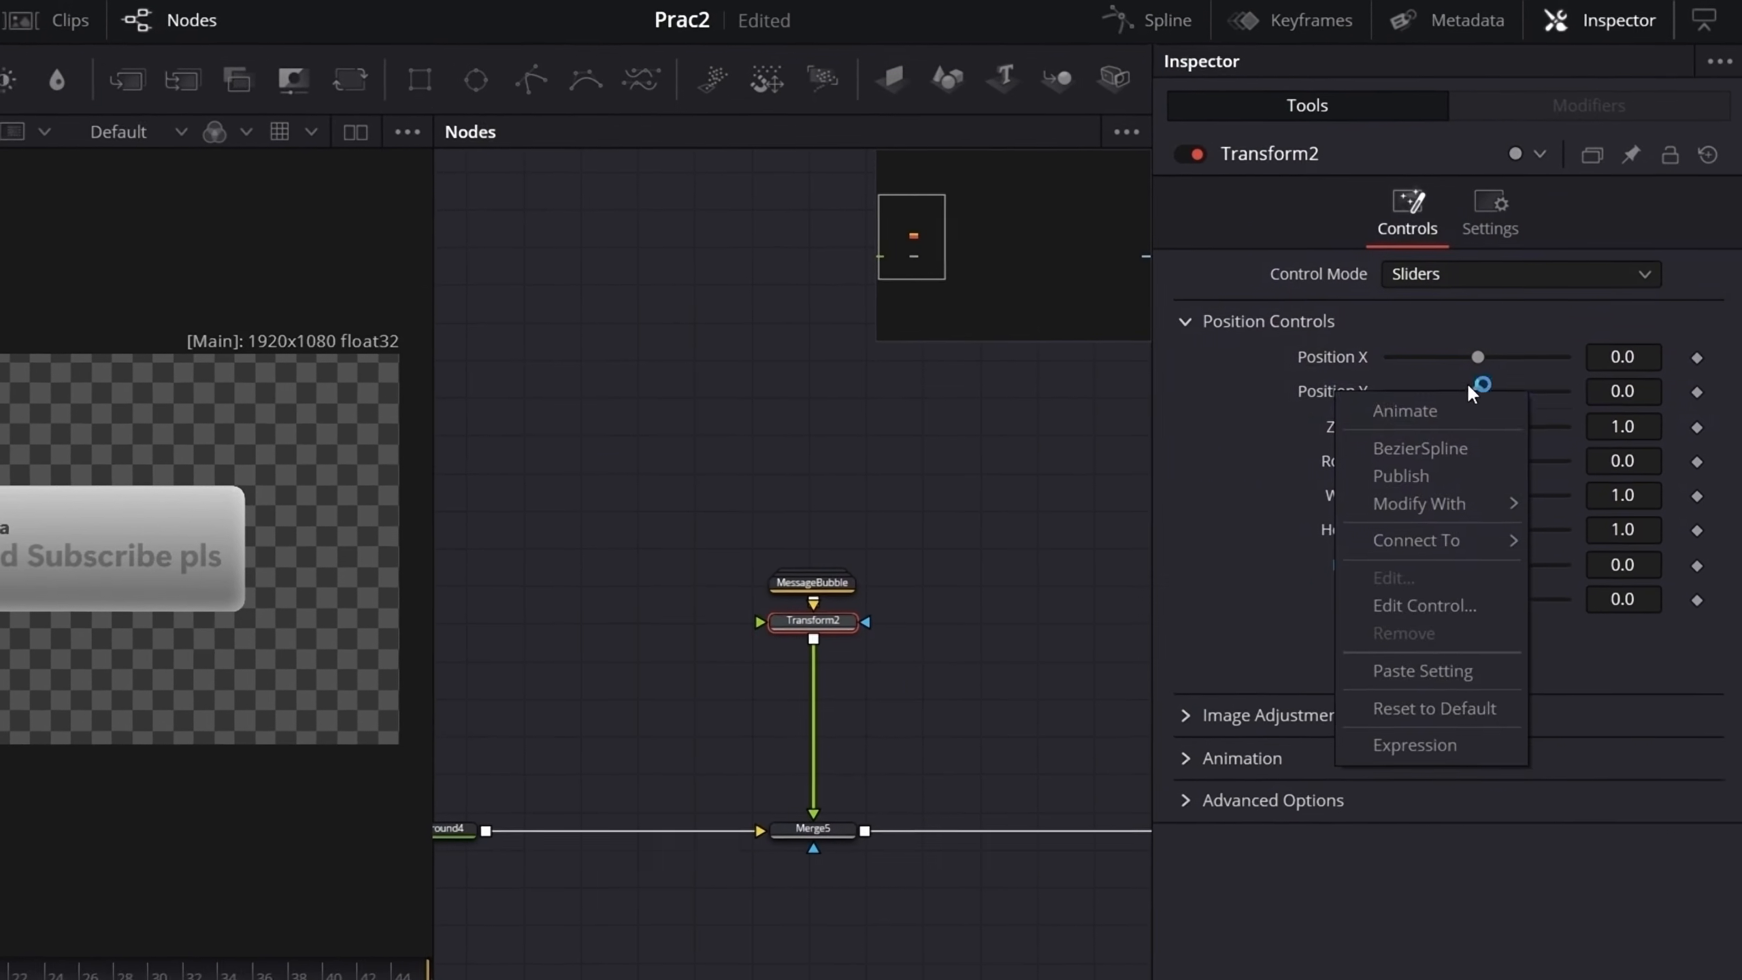
{"action": "left_click", "coordinate": [1516, 351]}
{"action": "mouse_move", "coordinate": [1475, 393]}
{"action": "left_mouse_down"}
{"action": "mouse_move", "coordinate": [1453, 394]}
{"action": "mouse_move", "coordinate": [1475, 408]}
{"action": "left_mouse_up"}
{"action": "right_click", "coordinate": [1347, 393]}
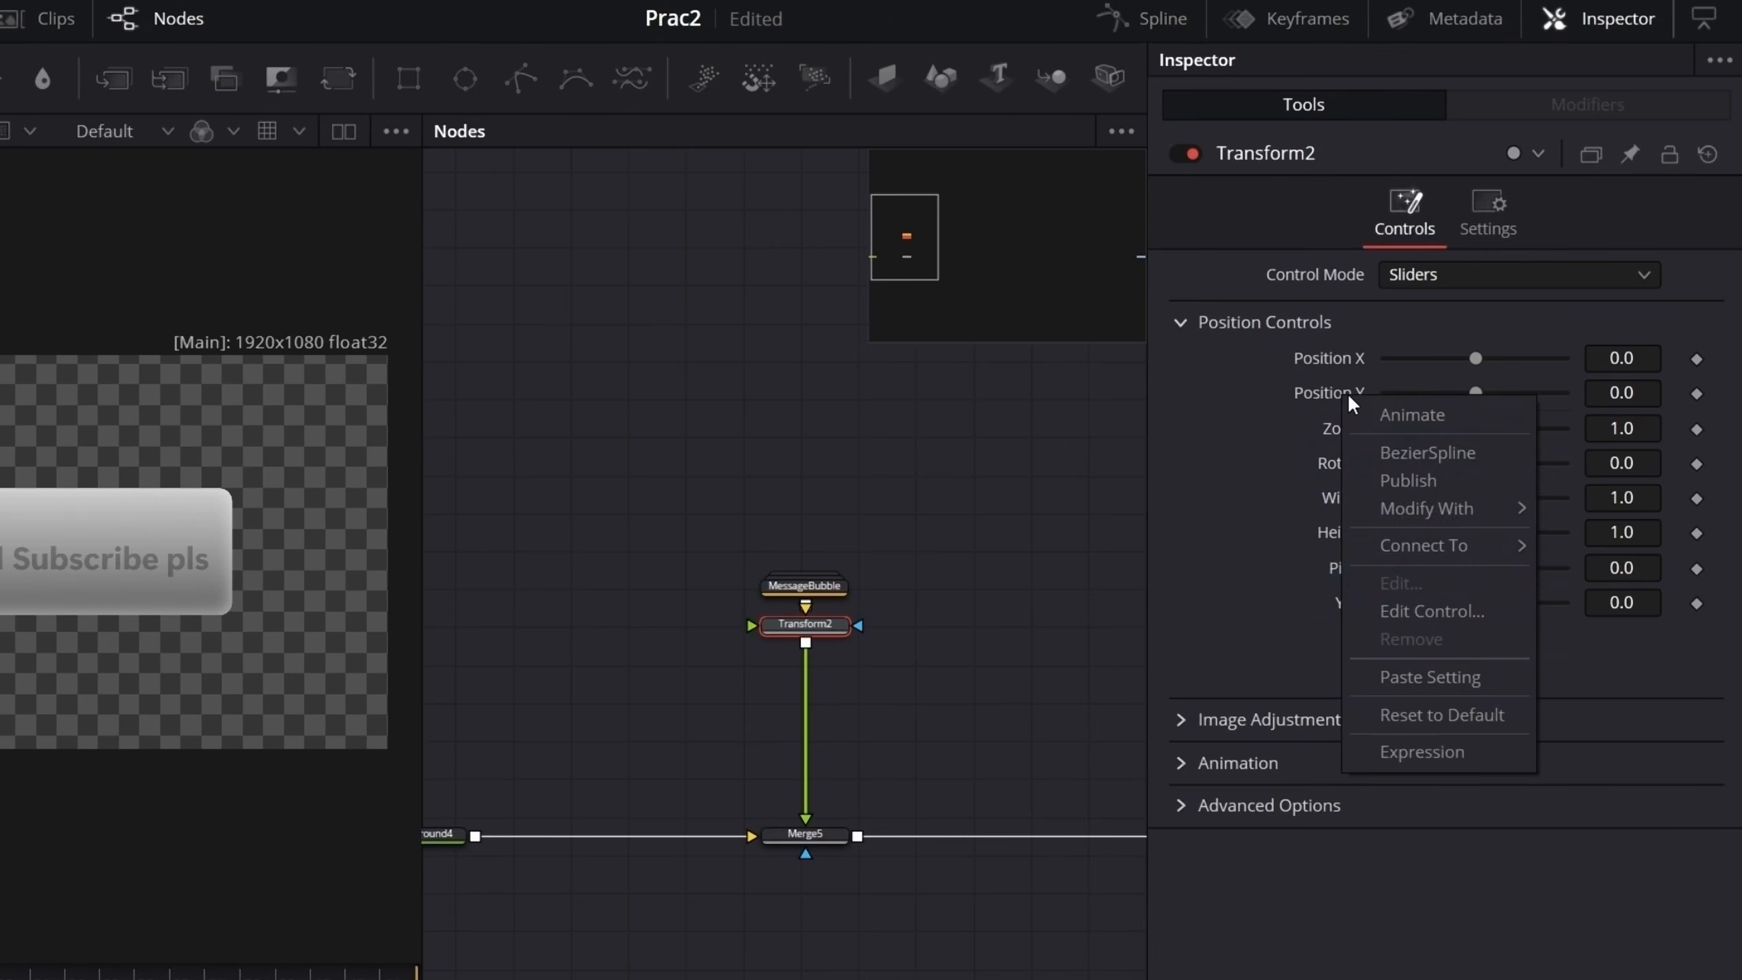
{"action": "mouse_move", "coordinate": [1428, 512]}
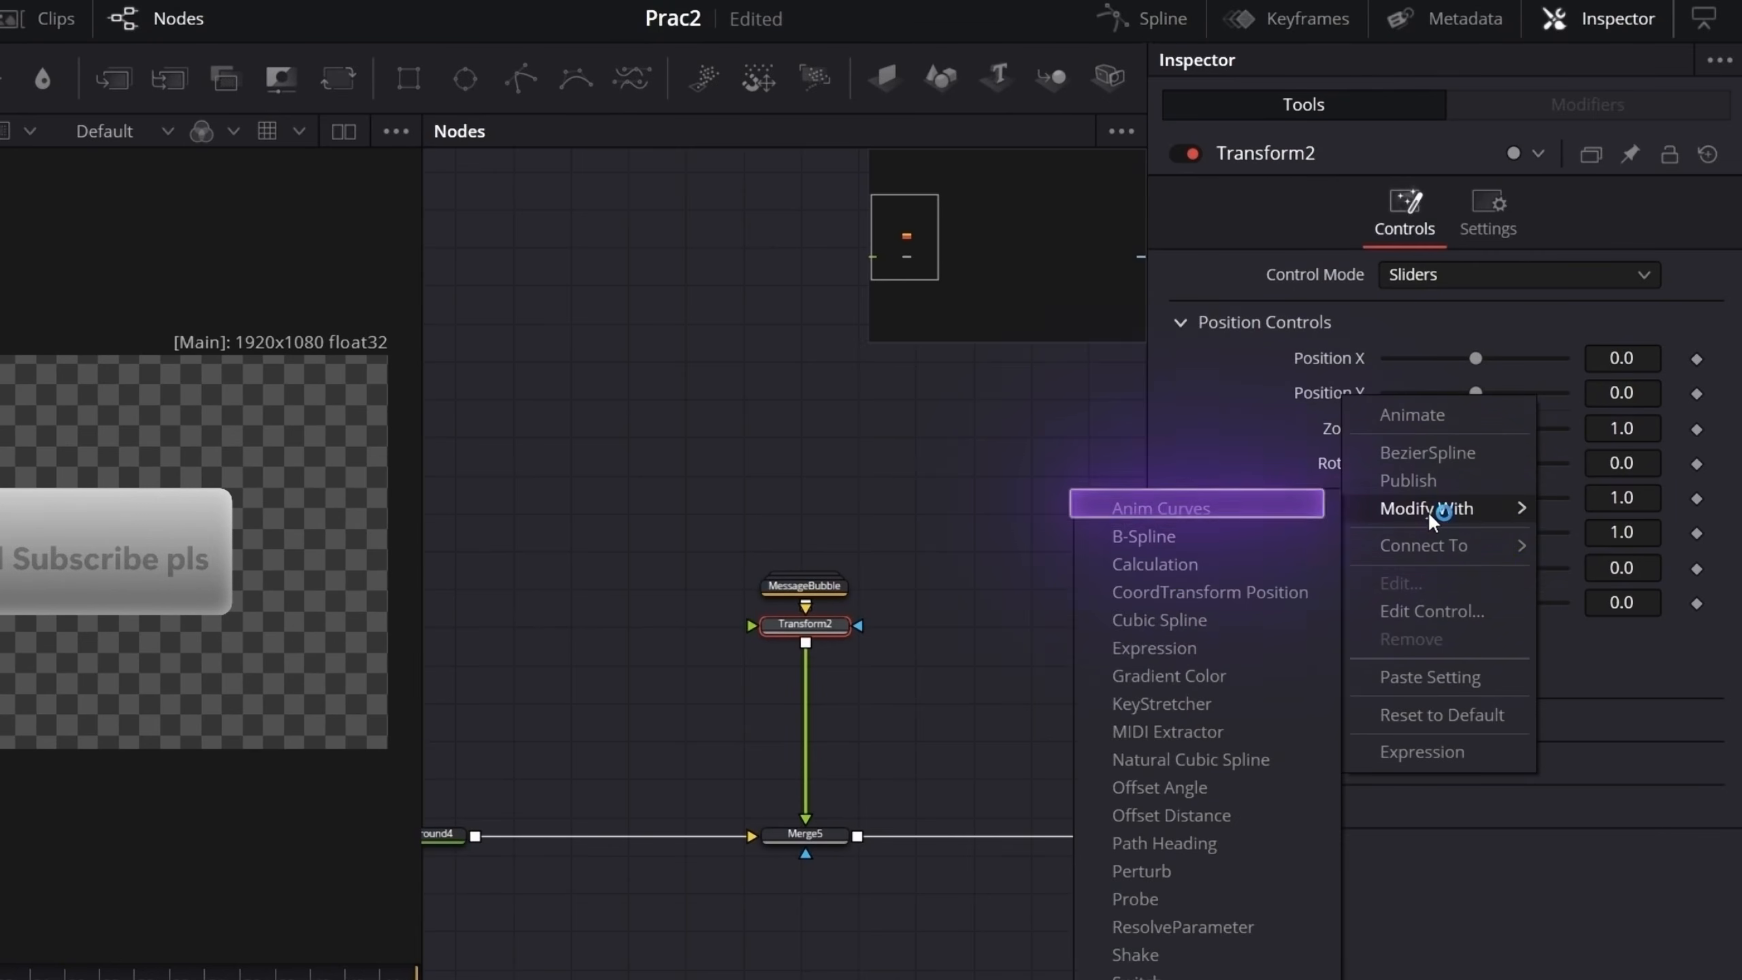
{"action": "left_click", "coordinate": [1320, 507]}
{"action": "left_click", "coordinate": [1616, 111]}
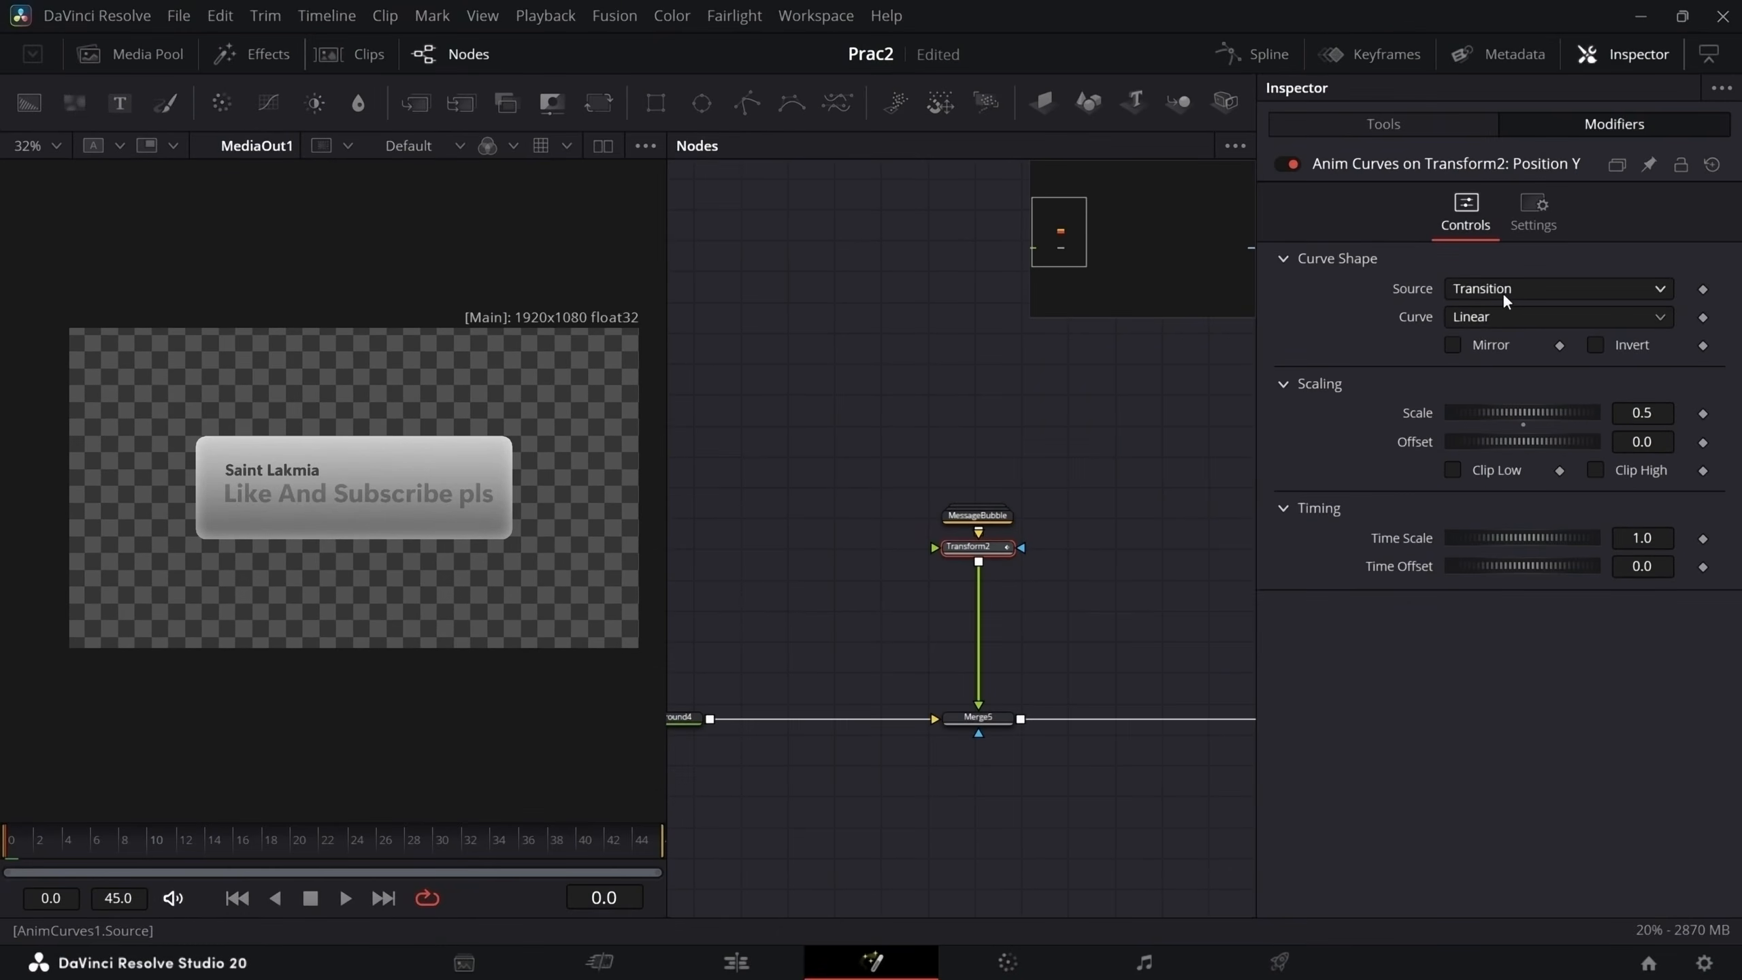
{"action": "left_click", "coordinate": [1515, 285]}
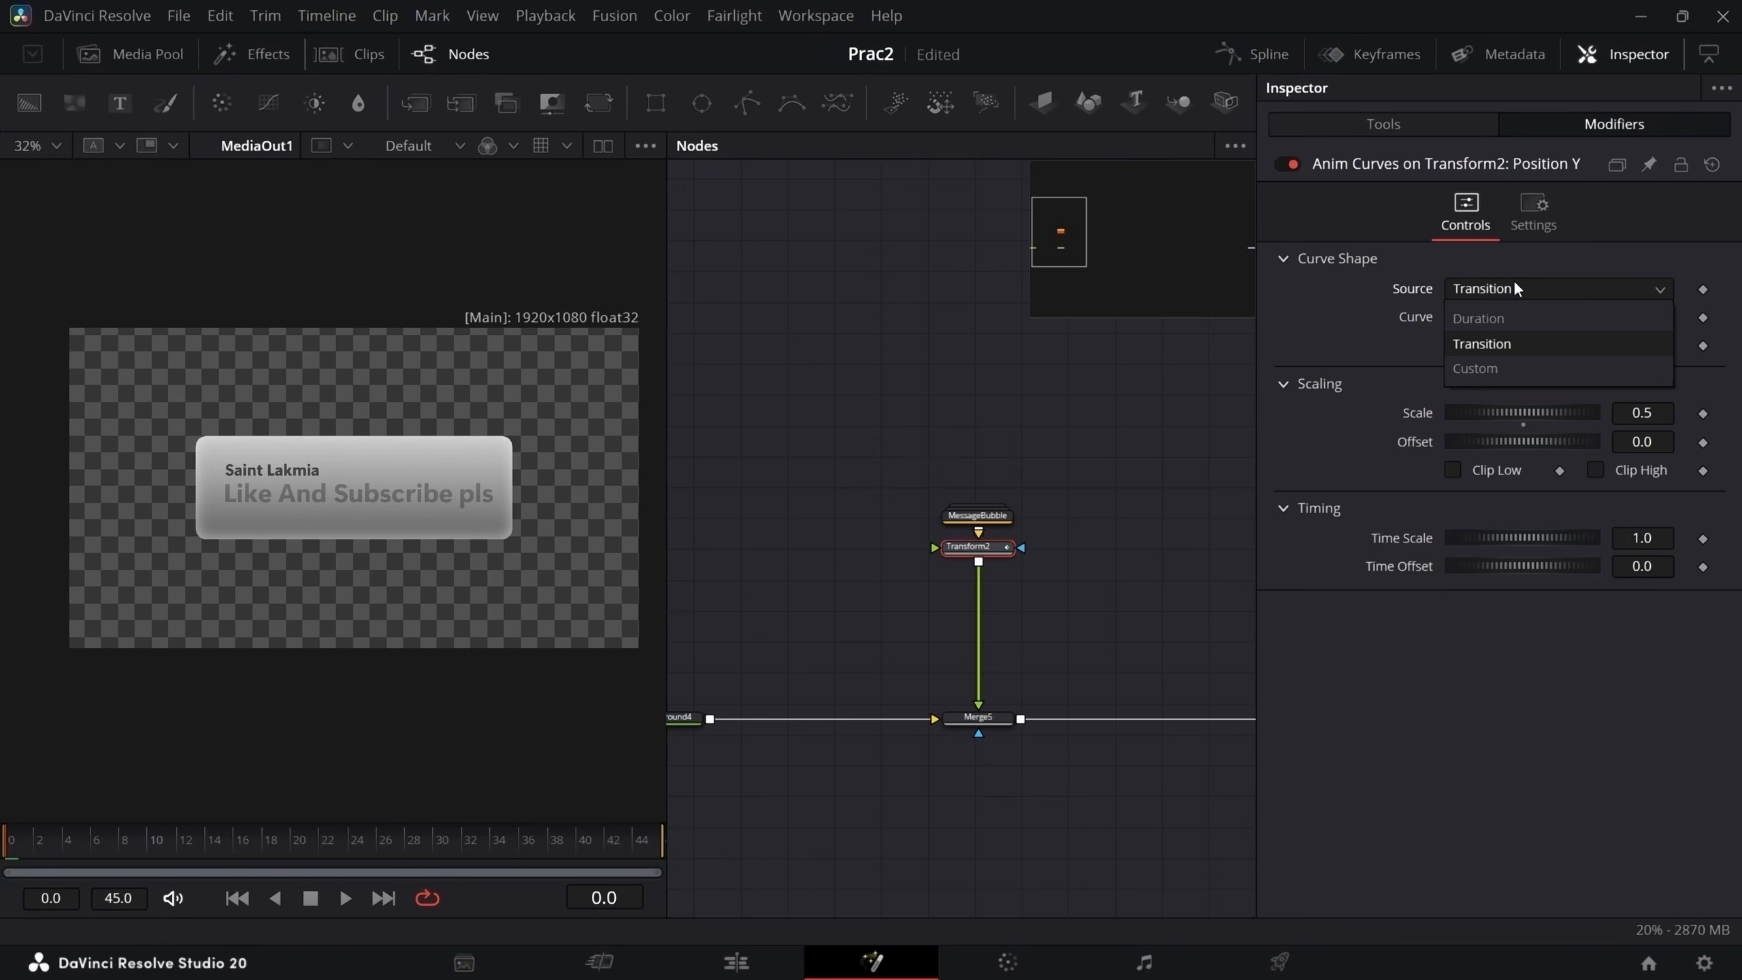
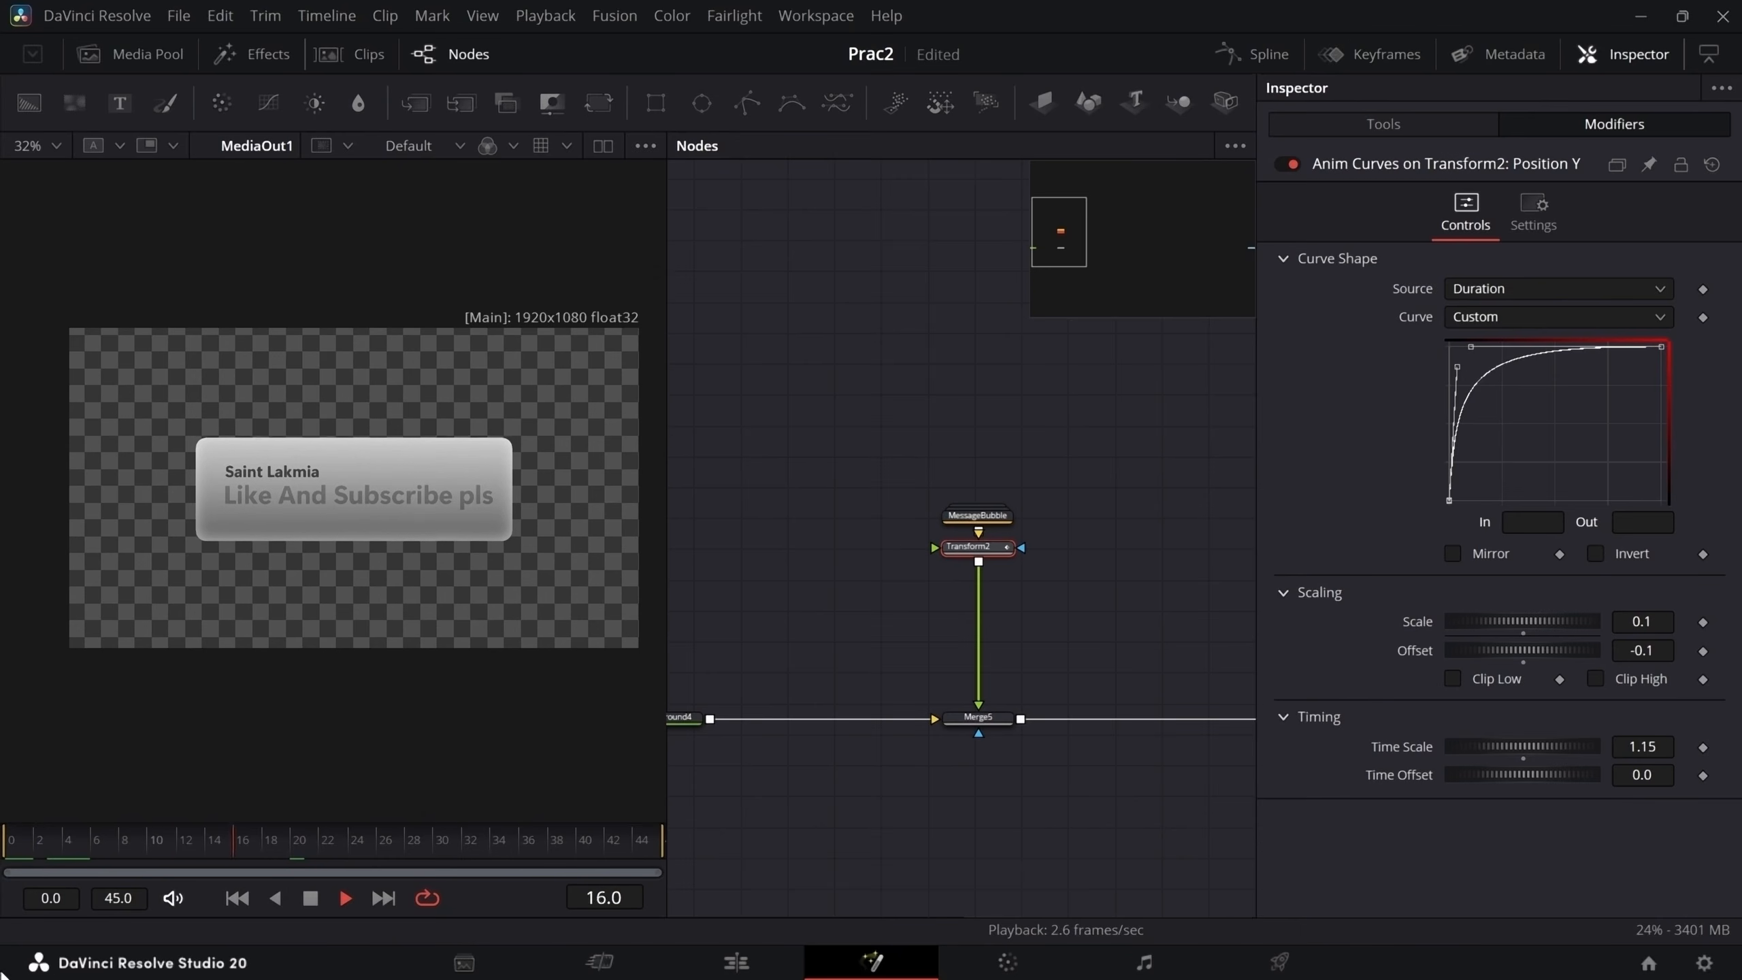
- Play back the message bubble's slide-up animation from the first frame
{"action": "key", "text": "space"}
{"action": "left_click_drag", "start_coordinate": [20, 843], "coordinate": [1, 911]}
{"action": "key", "text": "space"}
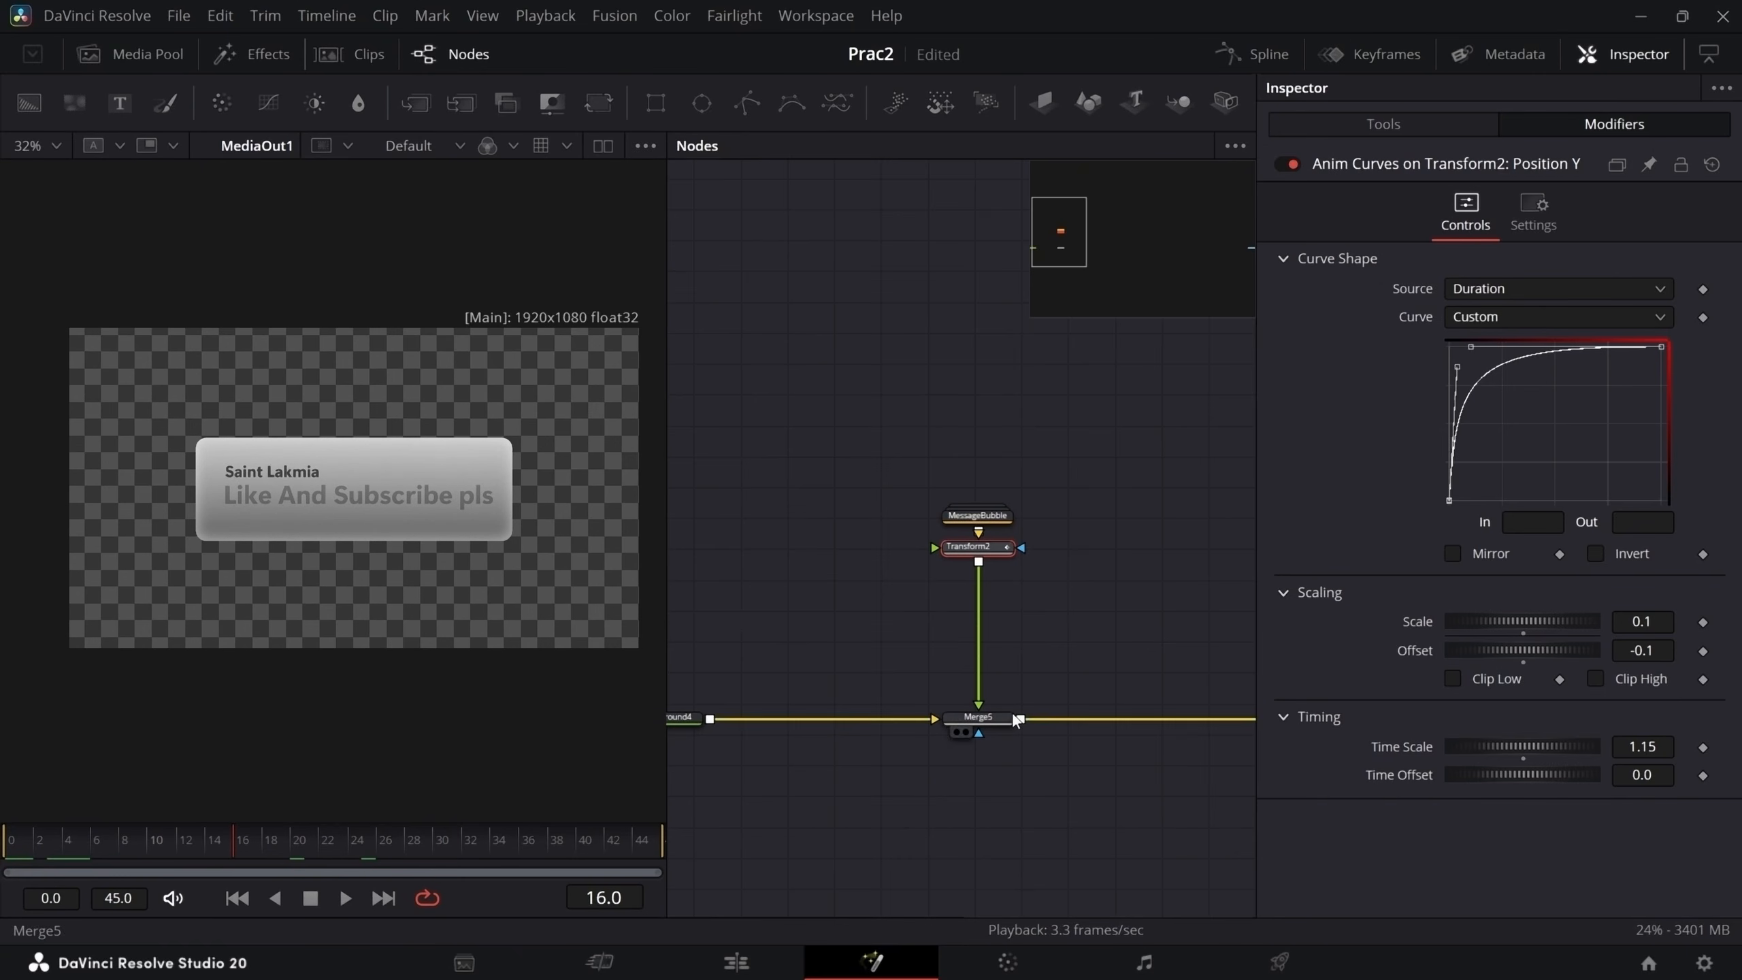
- Try fading the message bubble with Merge5's Blend value, leaving it at 1.0
{"action": "left_click_drag", "start_coordinate": [994, 547], "coordinate": [994, 545]}
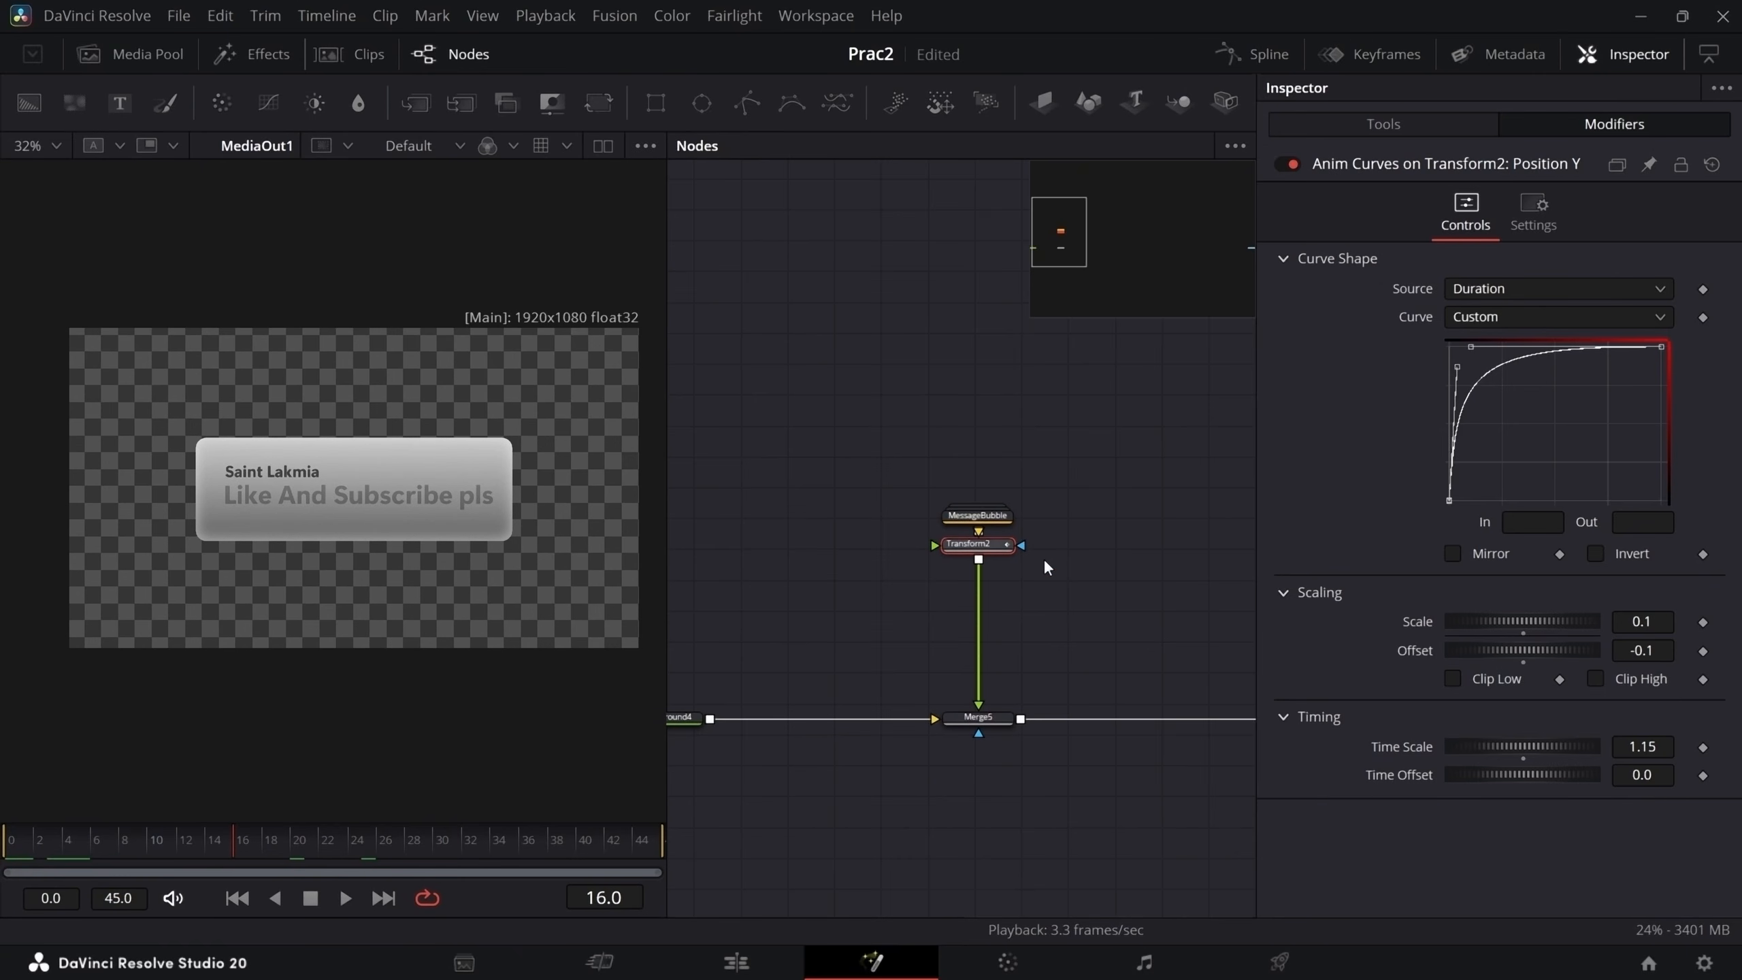
{"action": "left_click", "coordinate": [987, 718]}
{"action": "left_click_drag", "start_coordinate": [1594, 574], "coordinate": [1739, 628]}
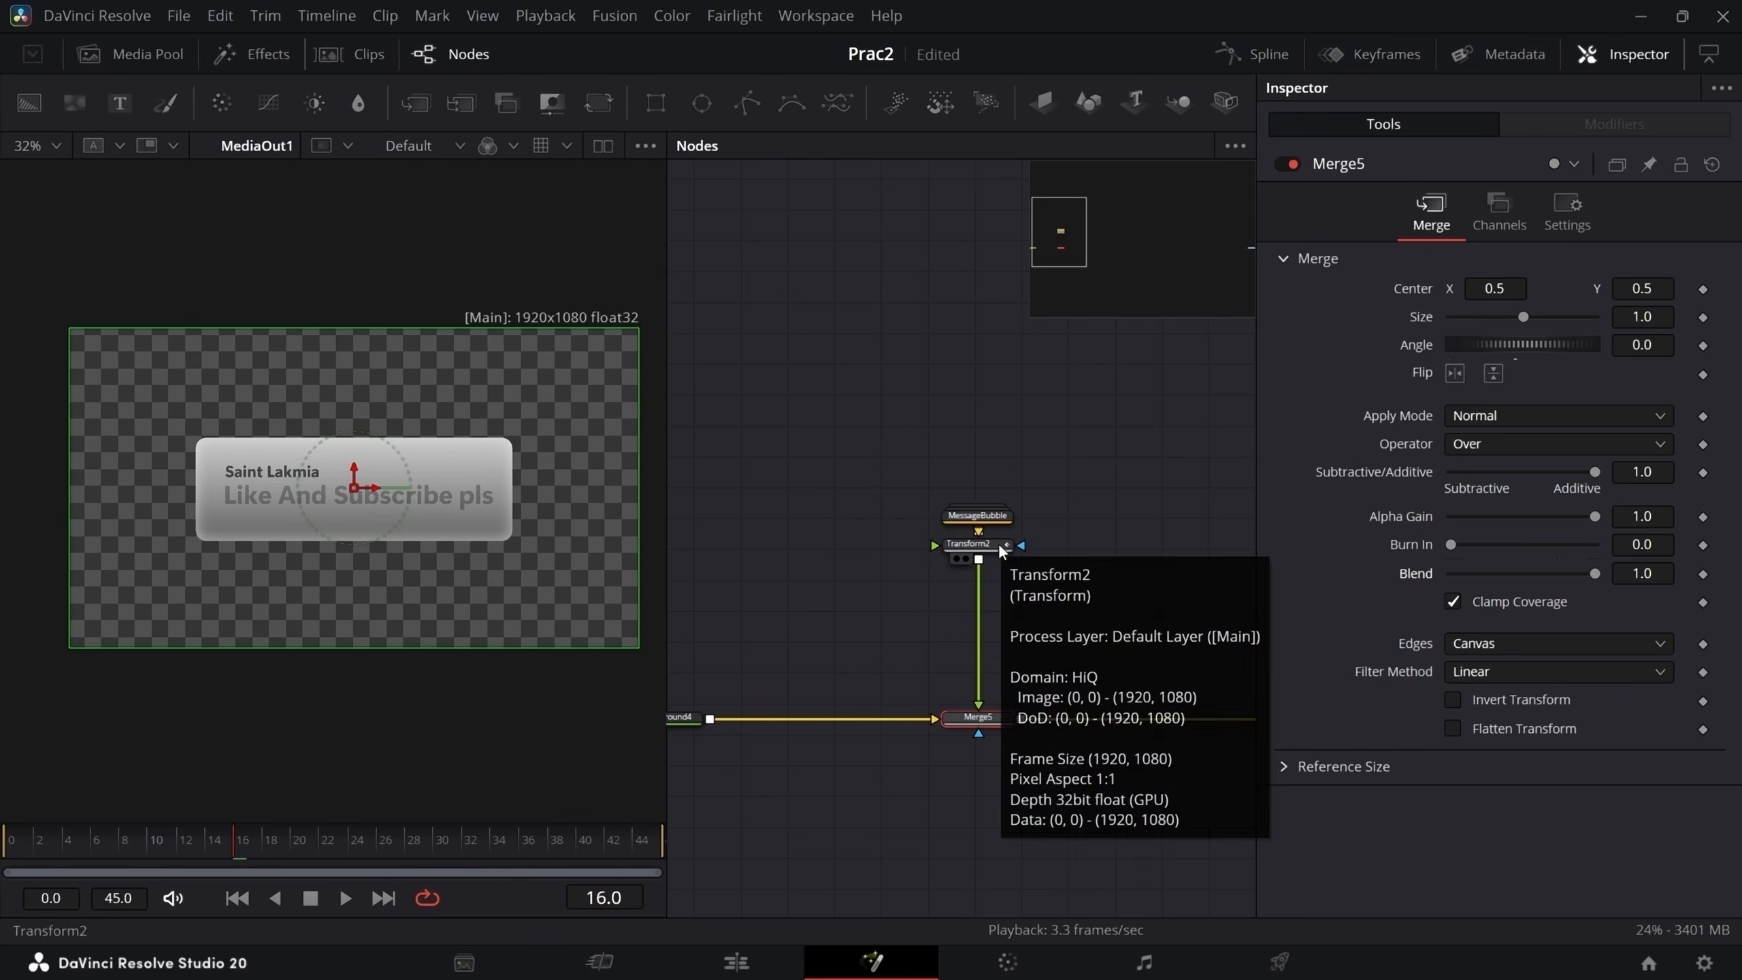
{"action": "key", "text": "shift+space"}
{"action": "type", "text": "transbg"}
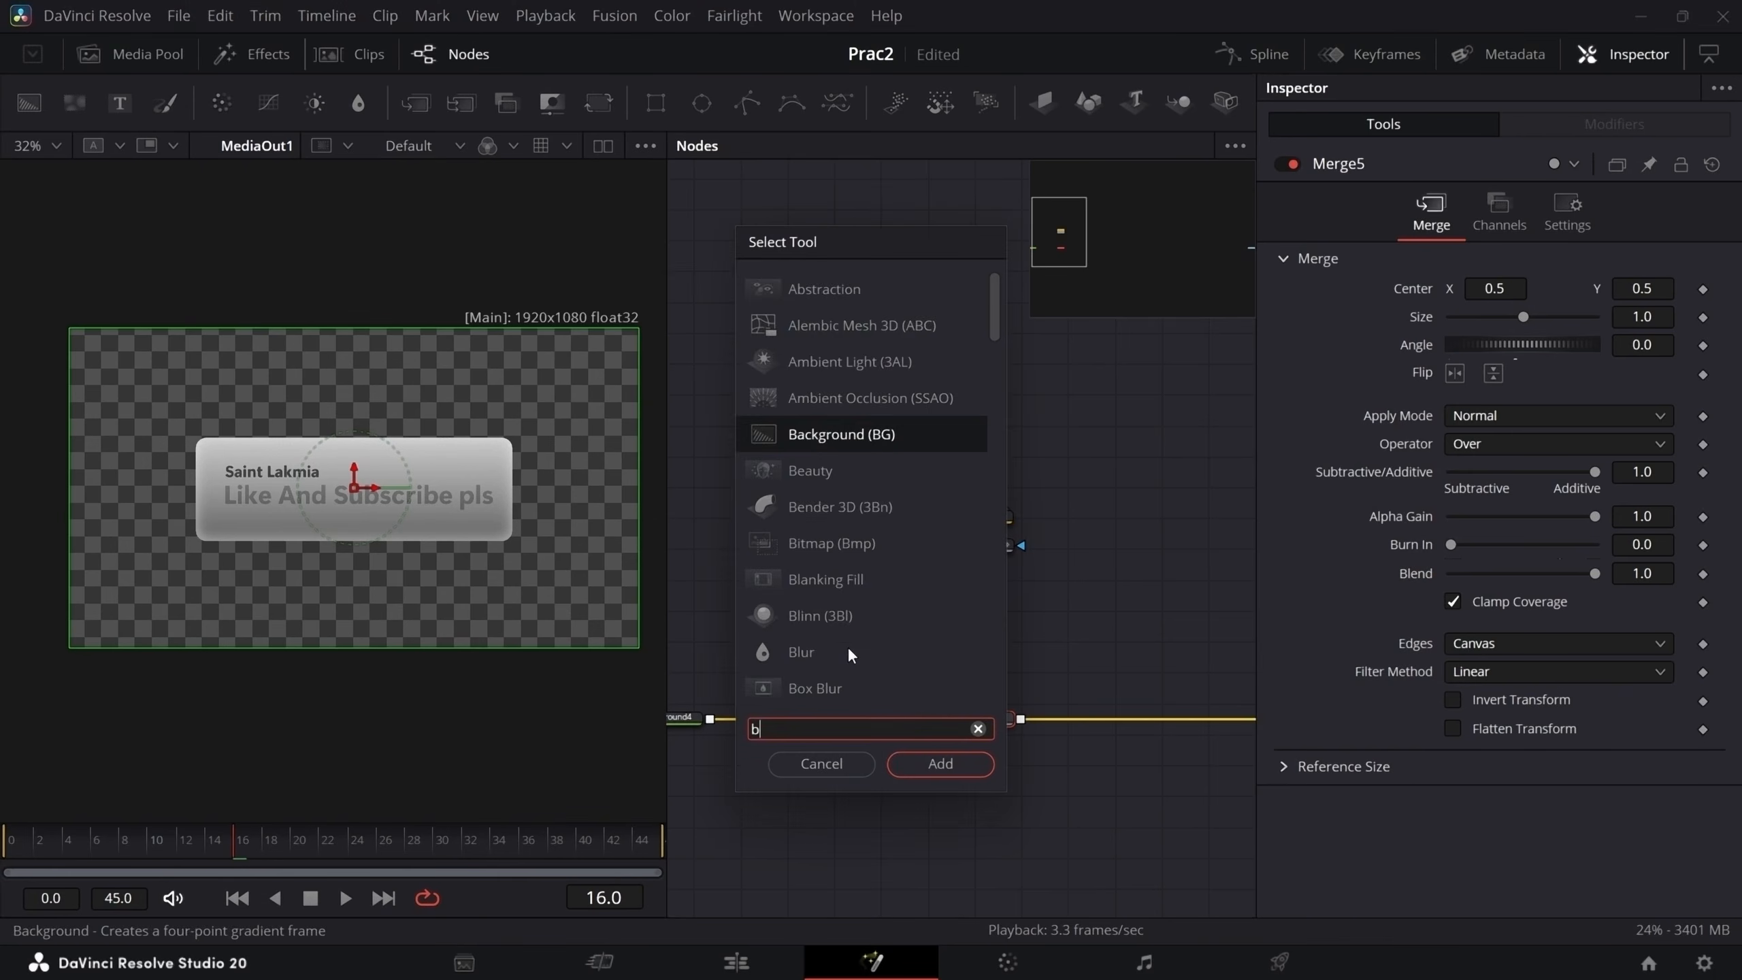
{"action": "key", "text": "Return"}
{"action": "key", "text": "ctrl+z"}
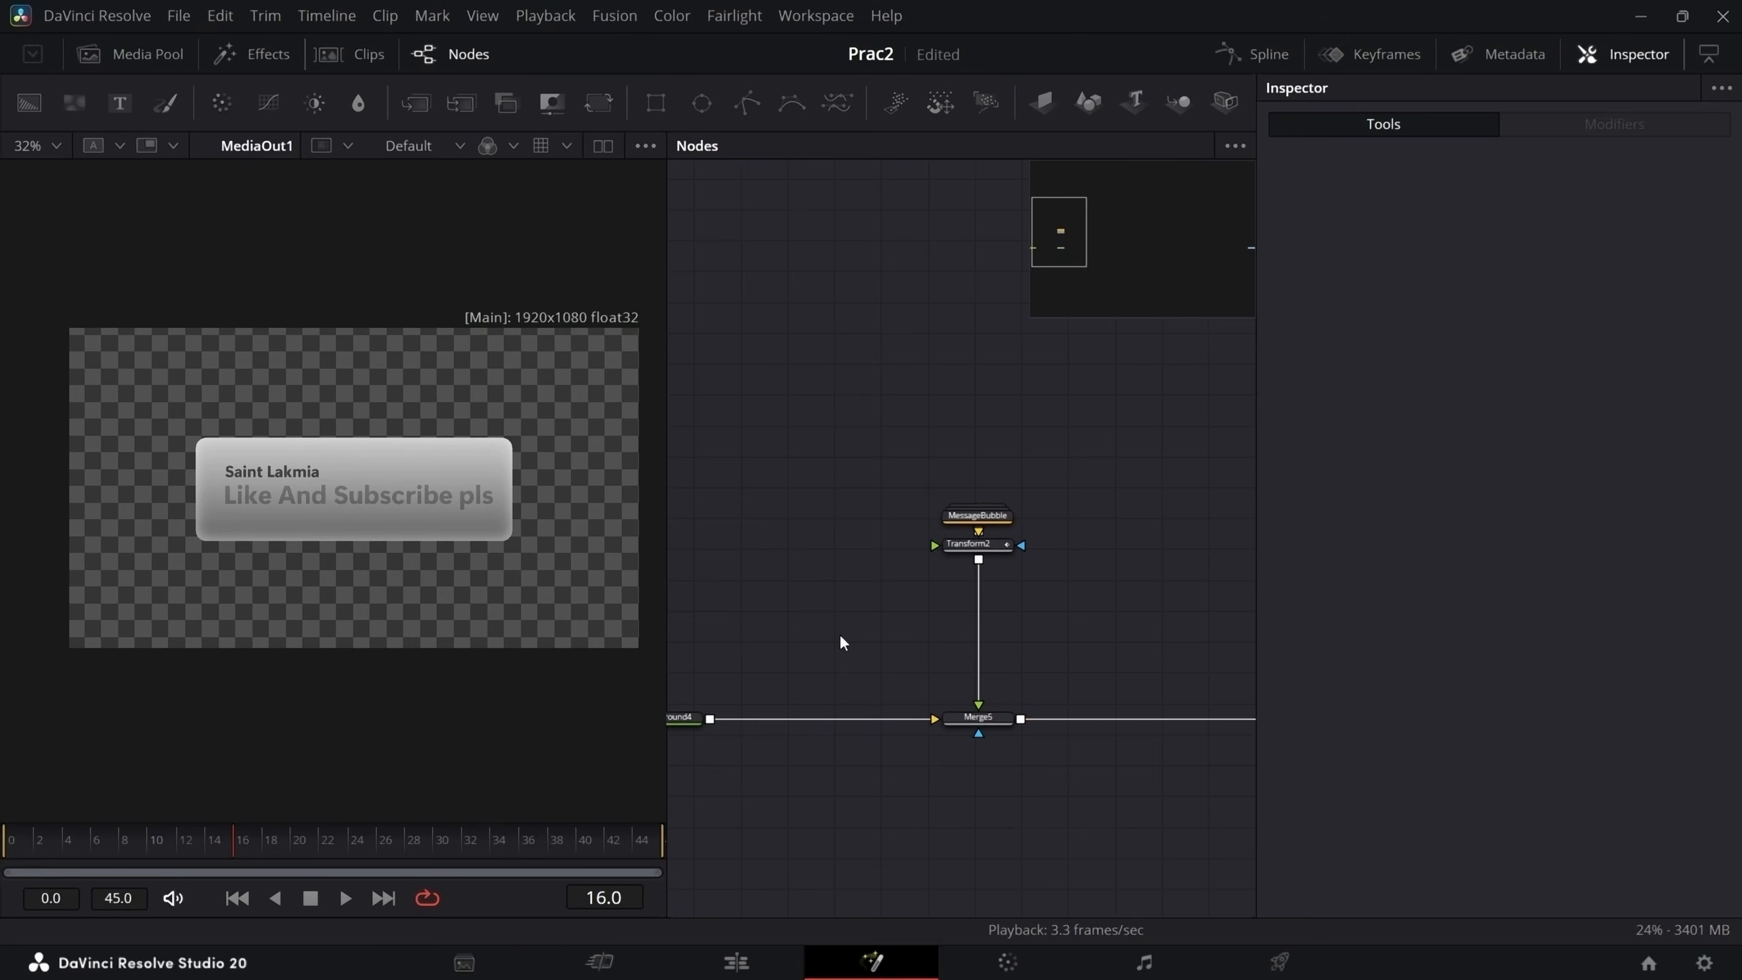
- Add an unconnected Background node beside the bubble branch and insert a Dissolve node between Transform2 and Merge5
{"action": "key", "text": "shift+space"}
{"action": "key", "text": "Return"}
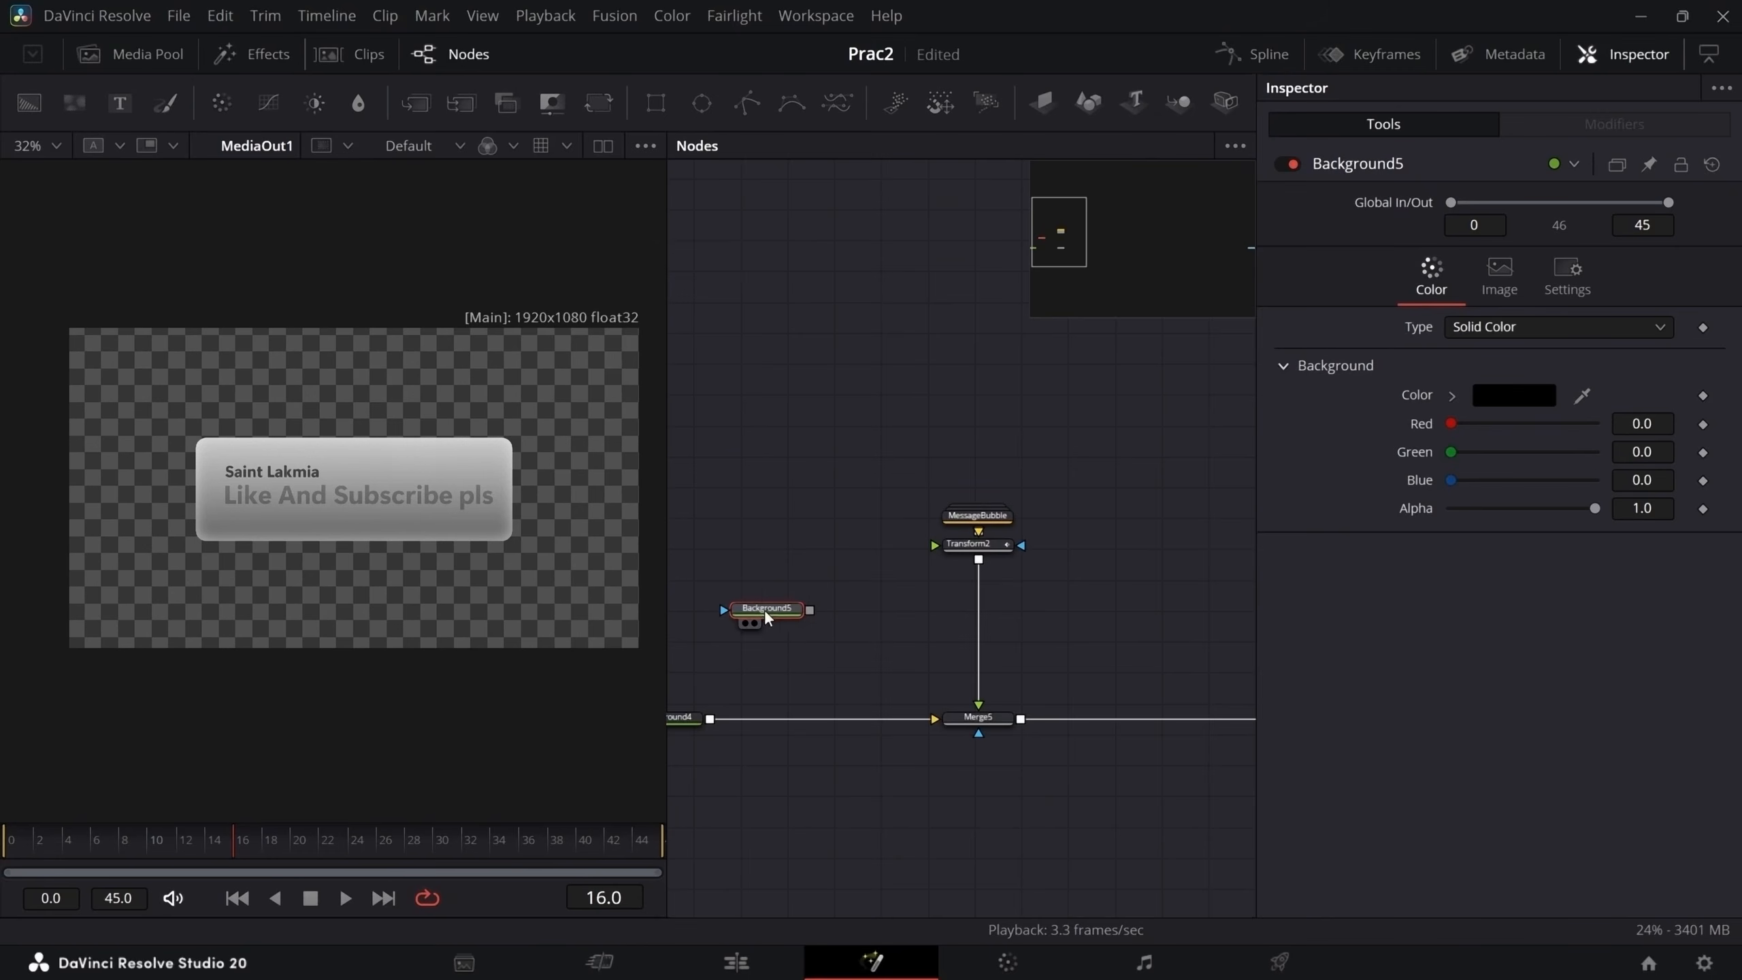
{"action": "key", "text": "shift+space"}
{"action": "type", "text": "diss"}
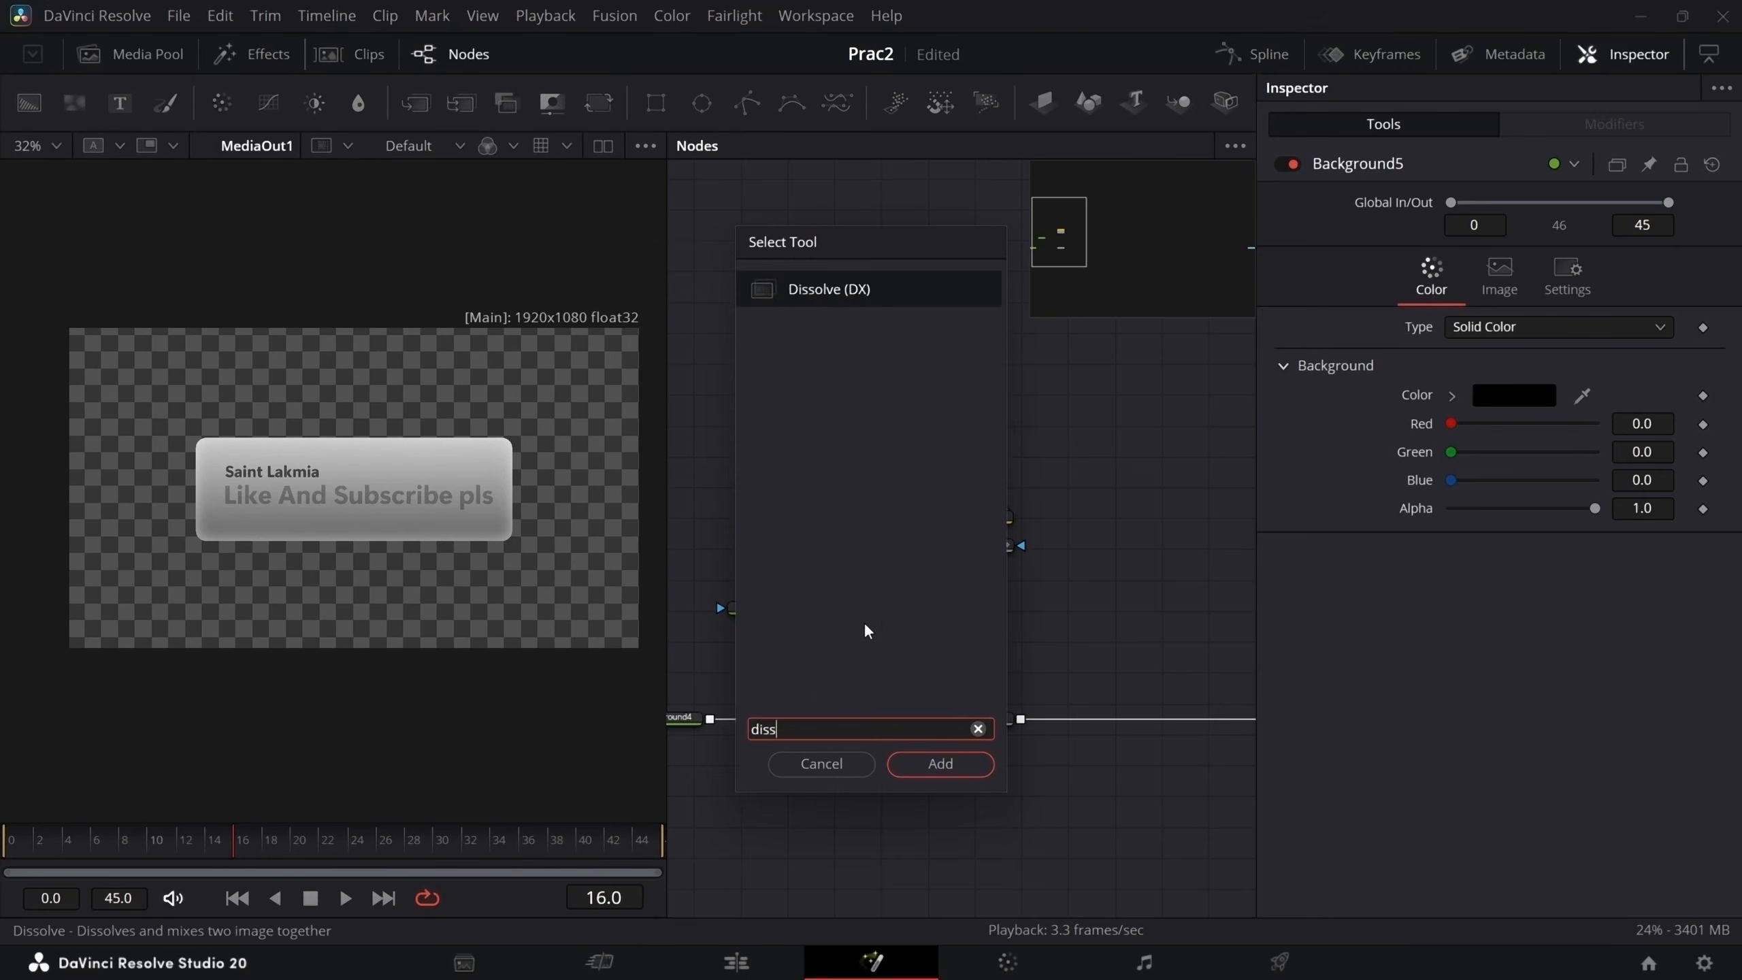
{"action": "key", "text": "Return"}
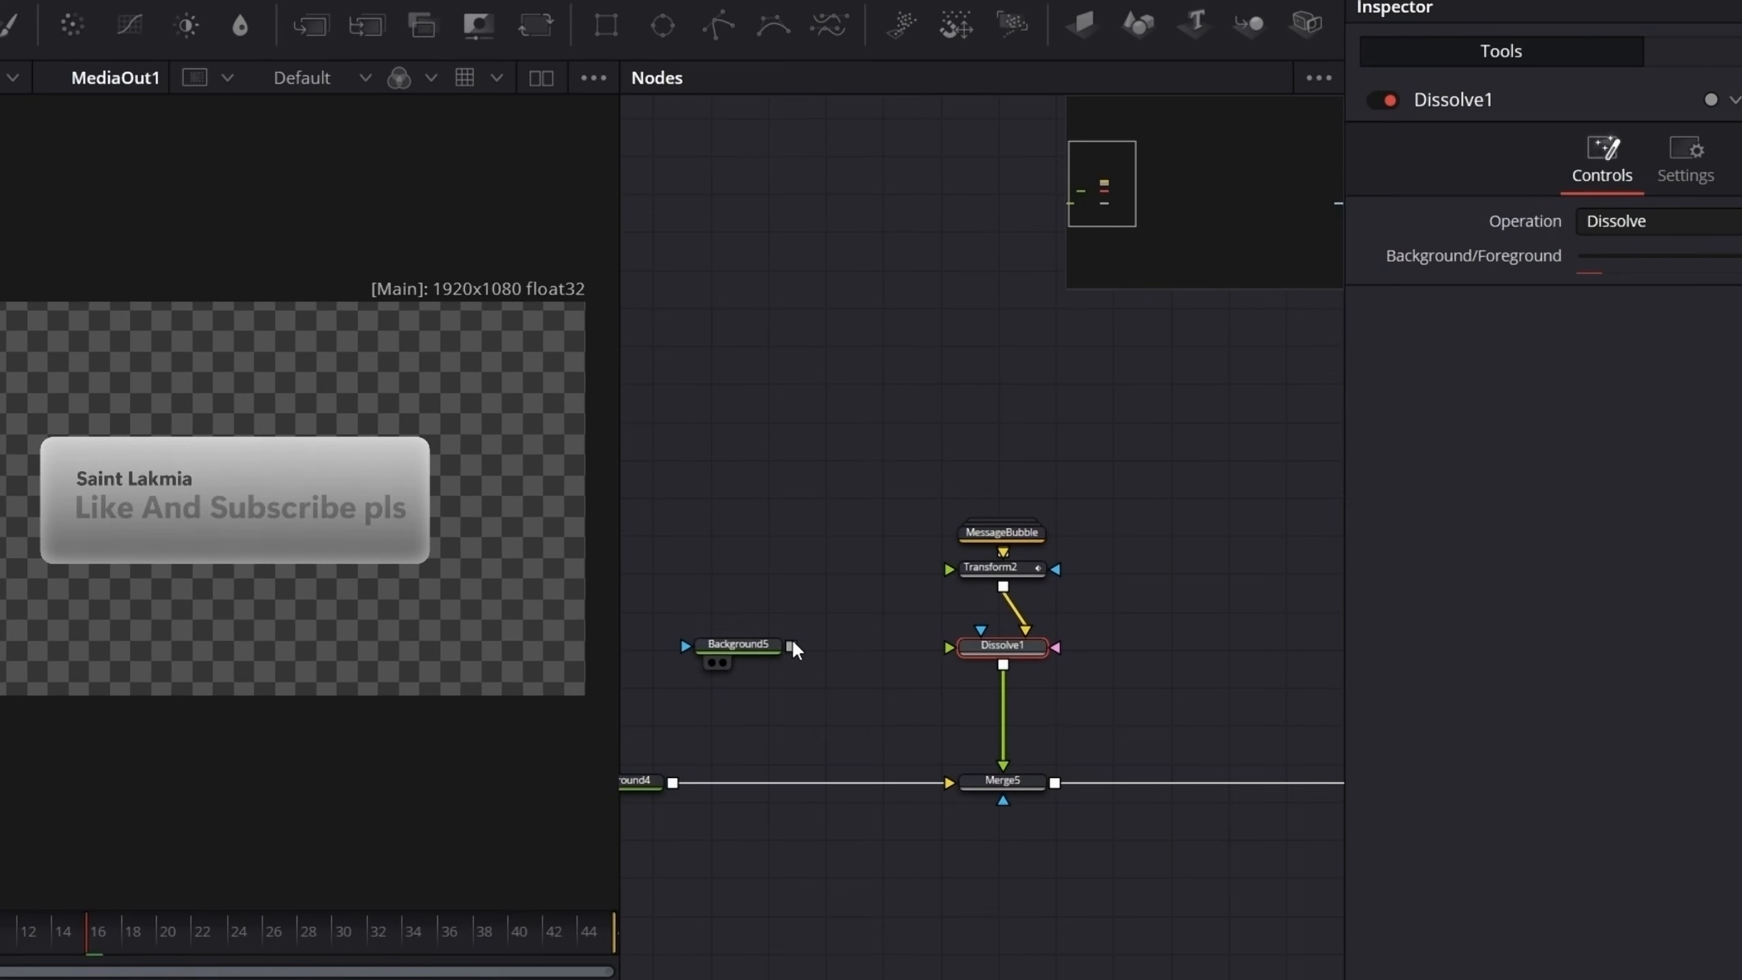
- Connect Background5 to Dissolve1's foreground input and test the Background/Foreground mix, leaving it at 1.0
{"action": "left_click_drag", "start_coordinate": [789, 646], "coordinate": [949, 646]}
{"action": "left_click_drag", "start_coordinate": [766, 661], "coordinate": [798, 661]}
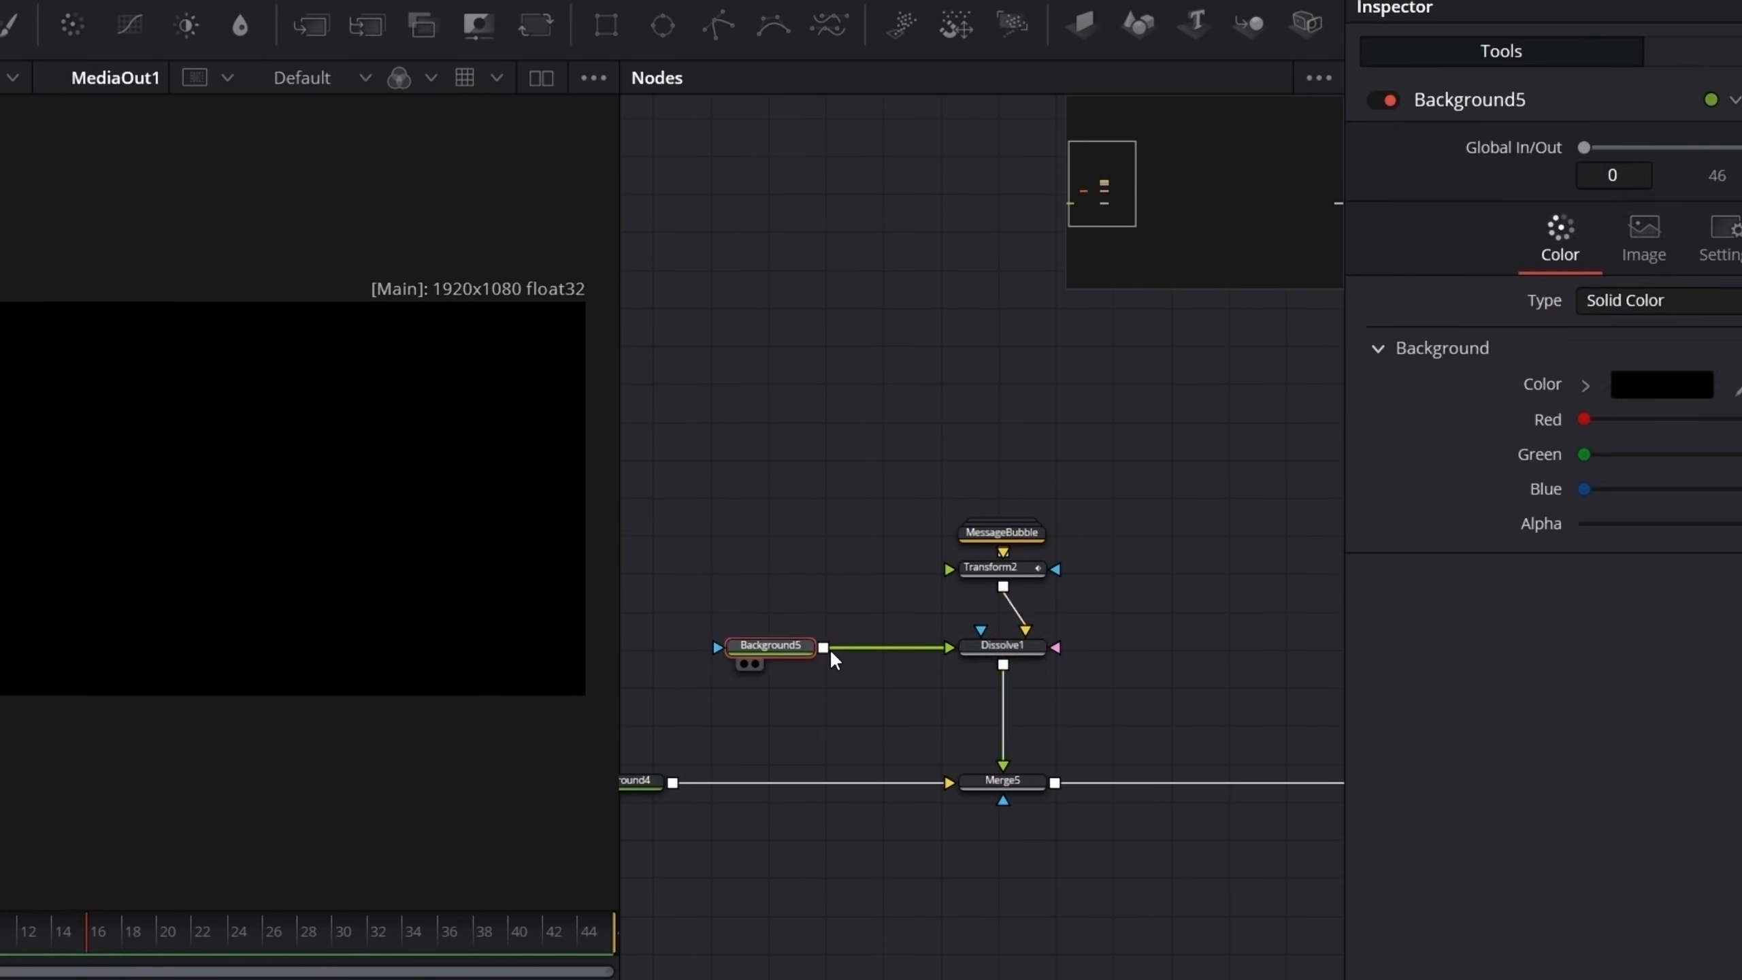
{"action": "left_click", "coordinate": [1003, 644]}
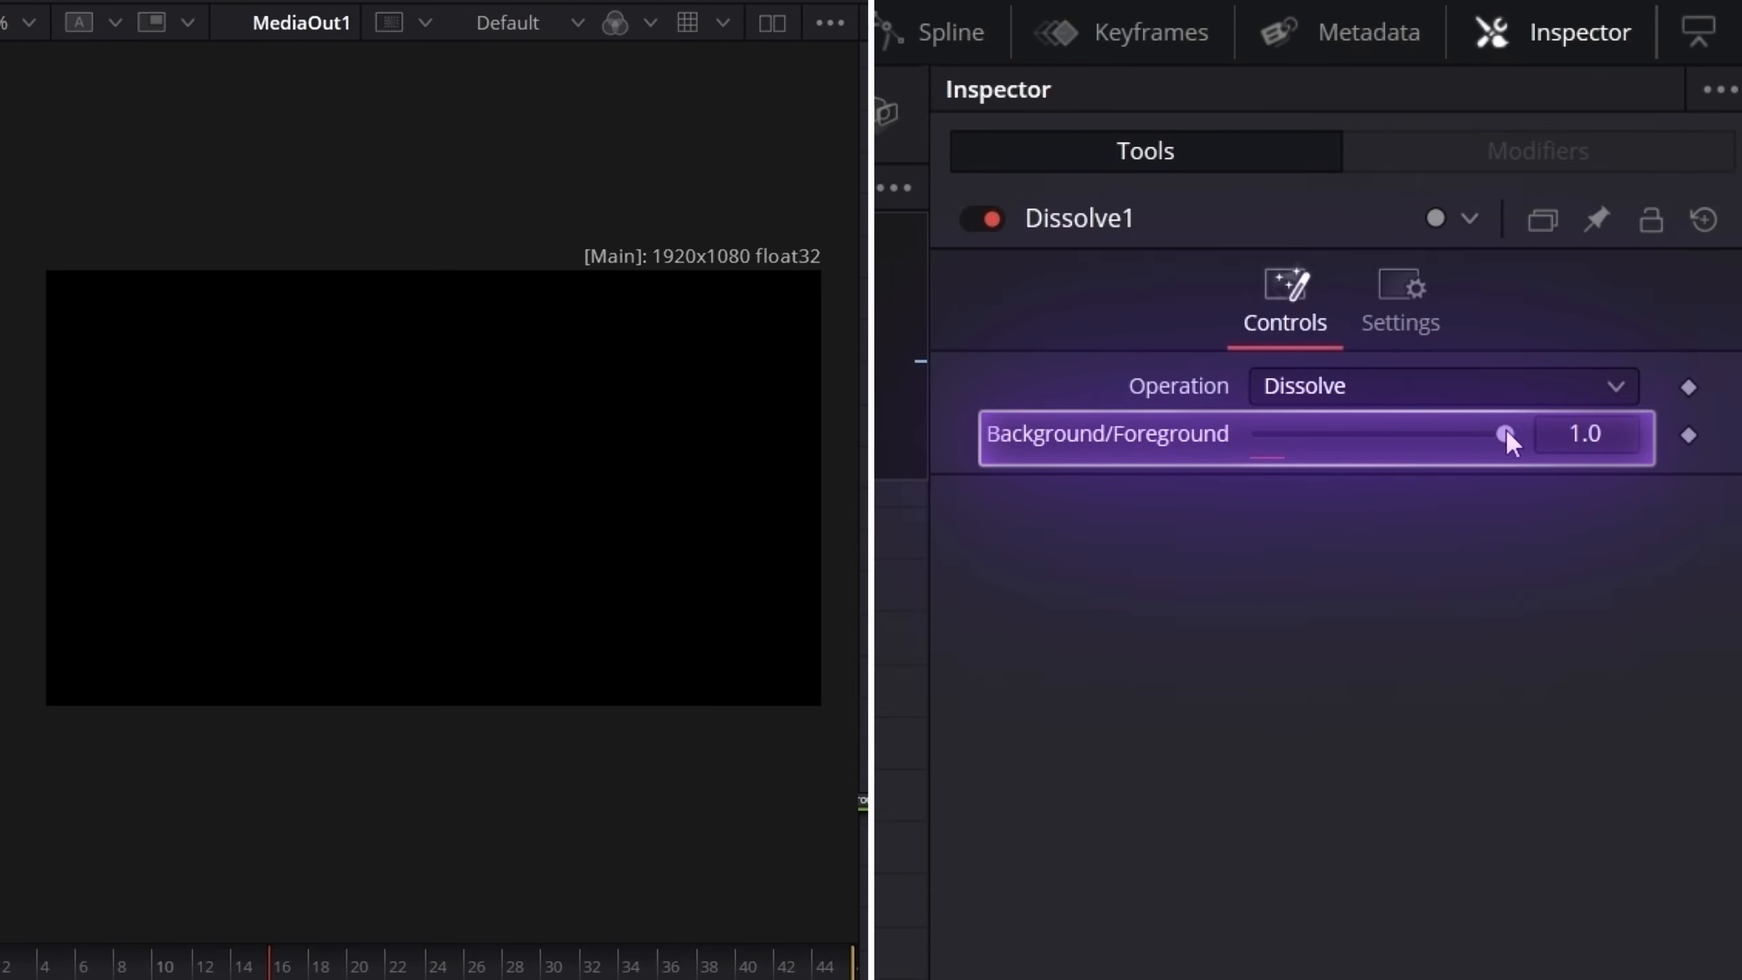
{"action": "left_click_drag", "start_coordinate": [1506, 428], "coordinate": [1527, 560]}
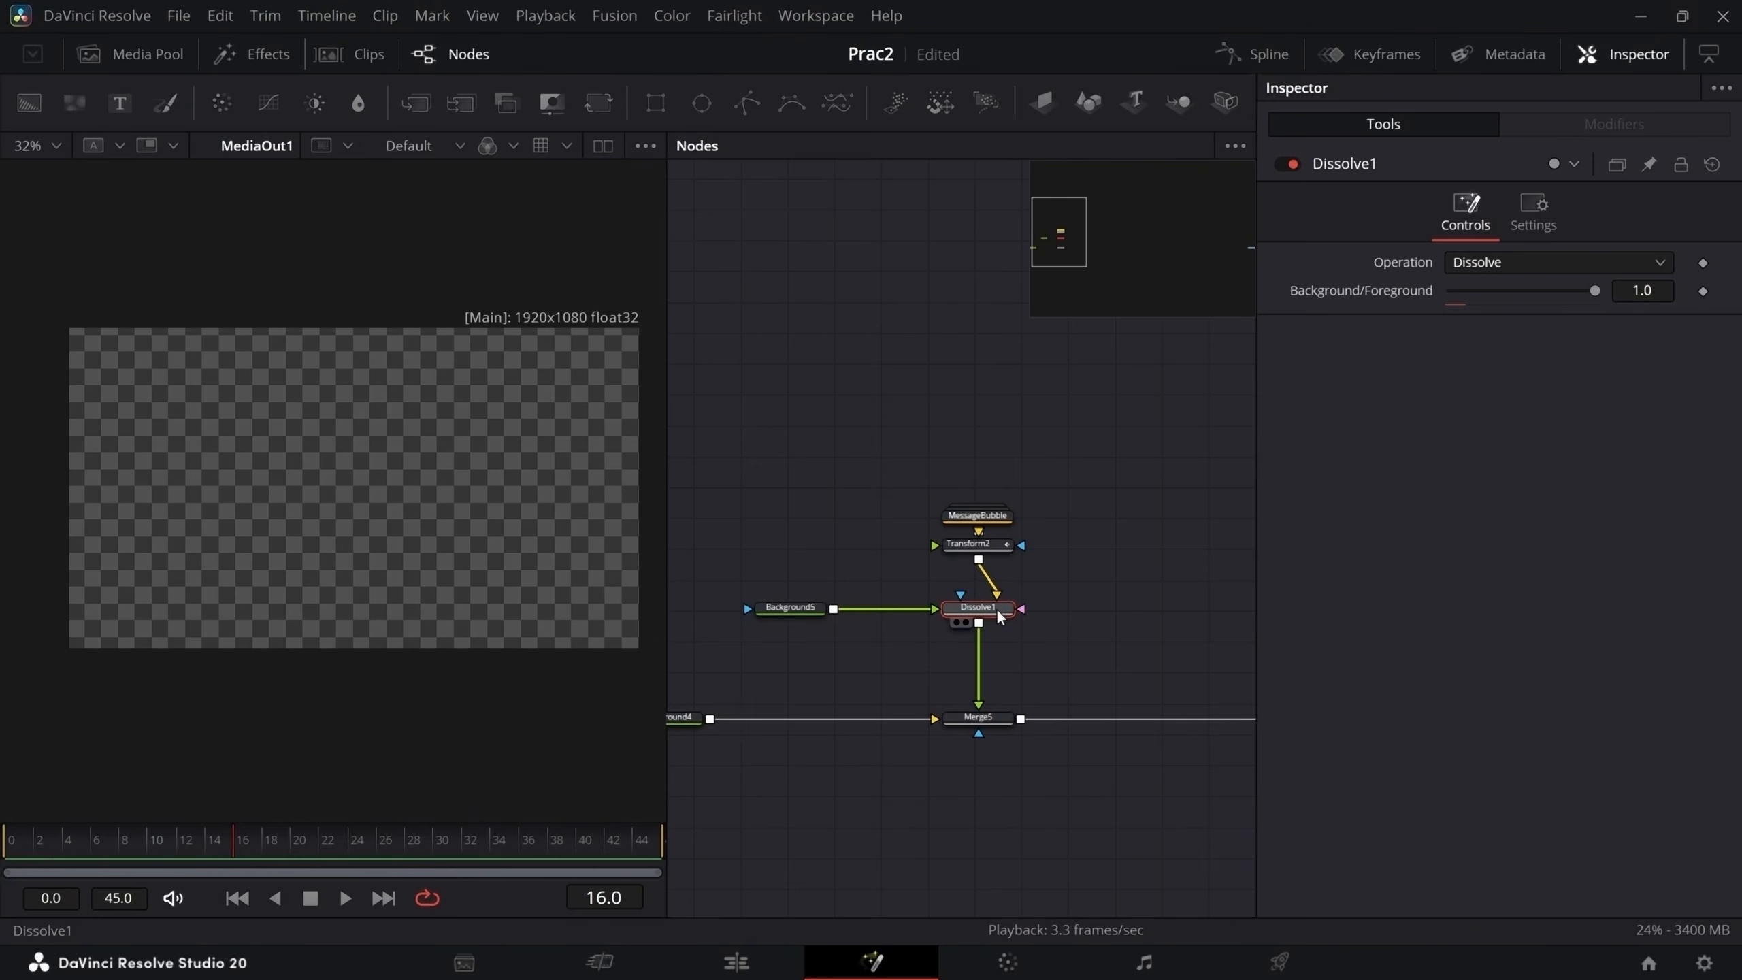
- Swap Dissolve1's background and foreground inputs and test the Background/Foreground mix, leaving it at 1.0
{"action": "key", "text": "ctrl+t"}
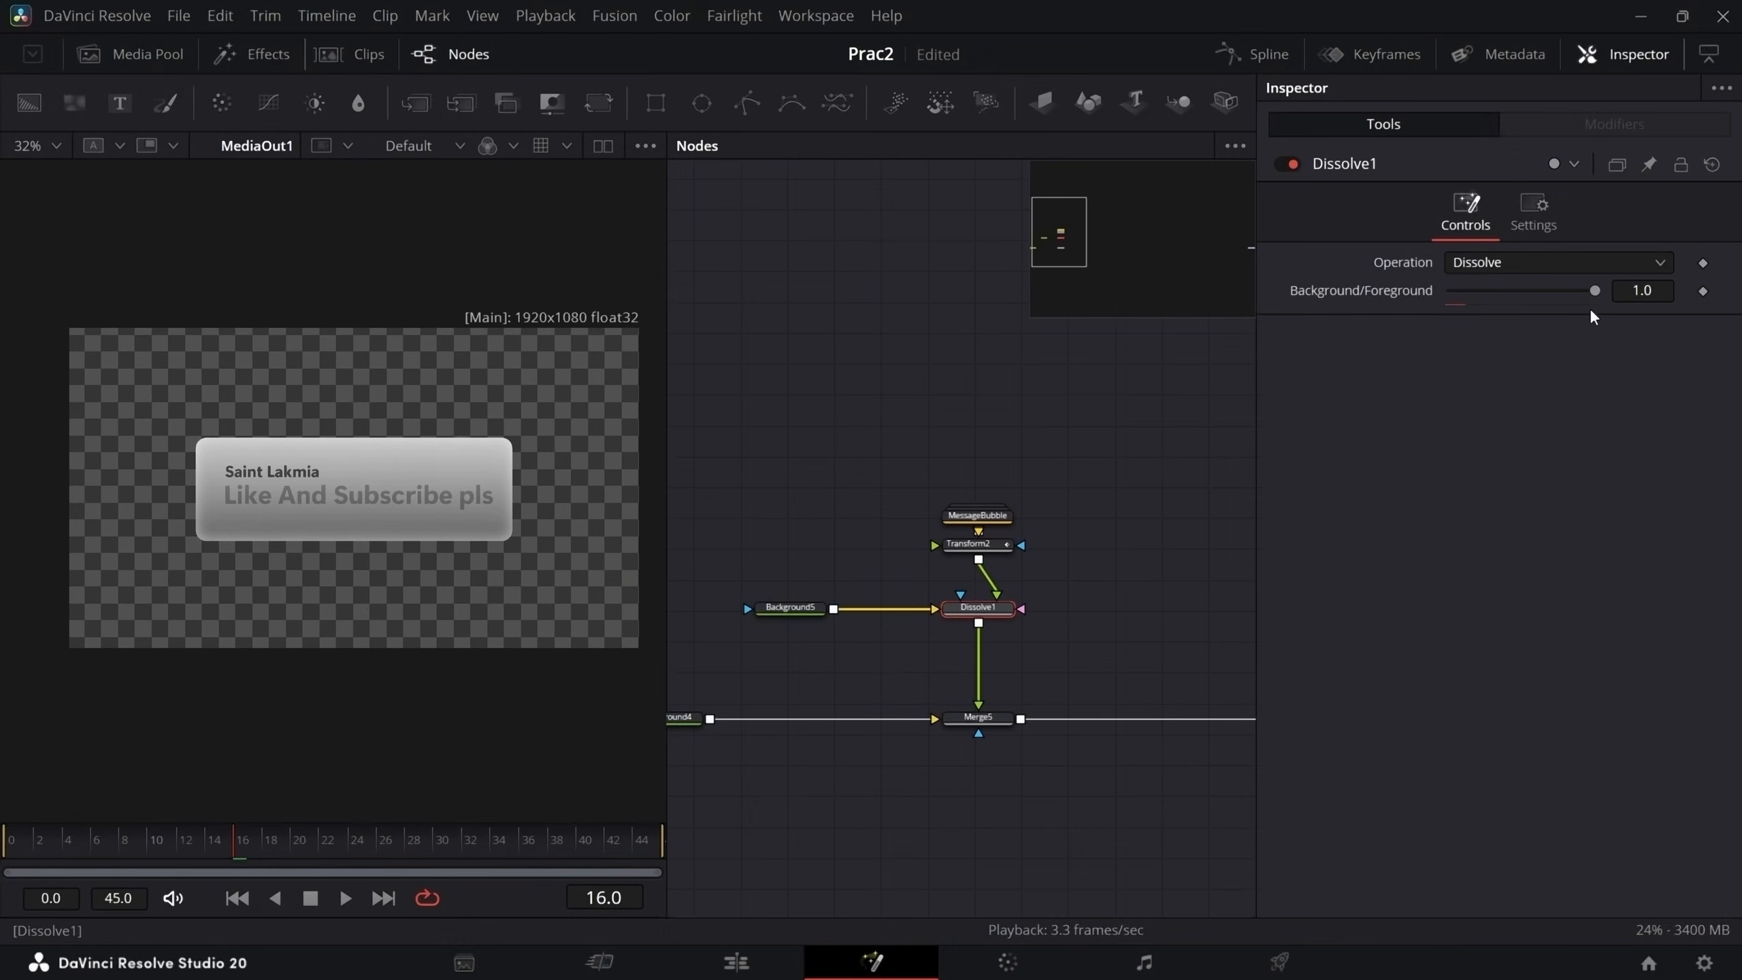
{"action": "left_click_drag", "start_coordinate": [1591, 295], "coordinate": [1678, 371]}
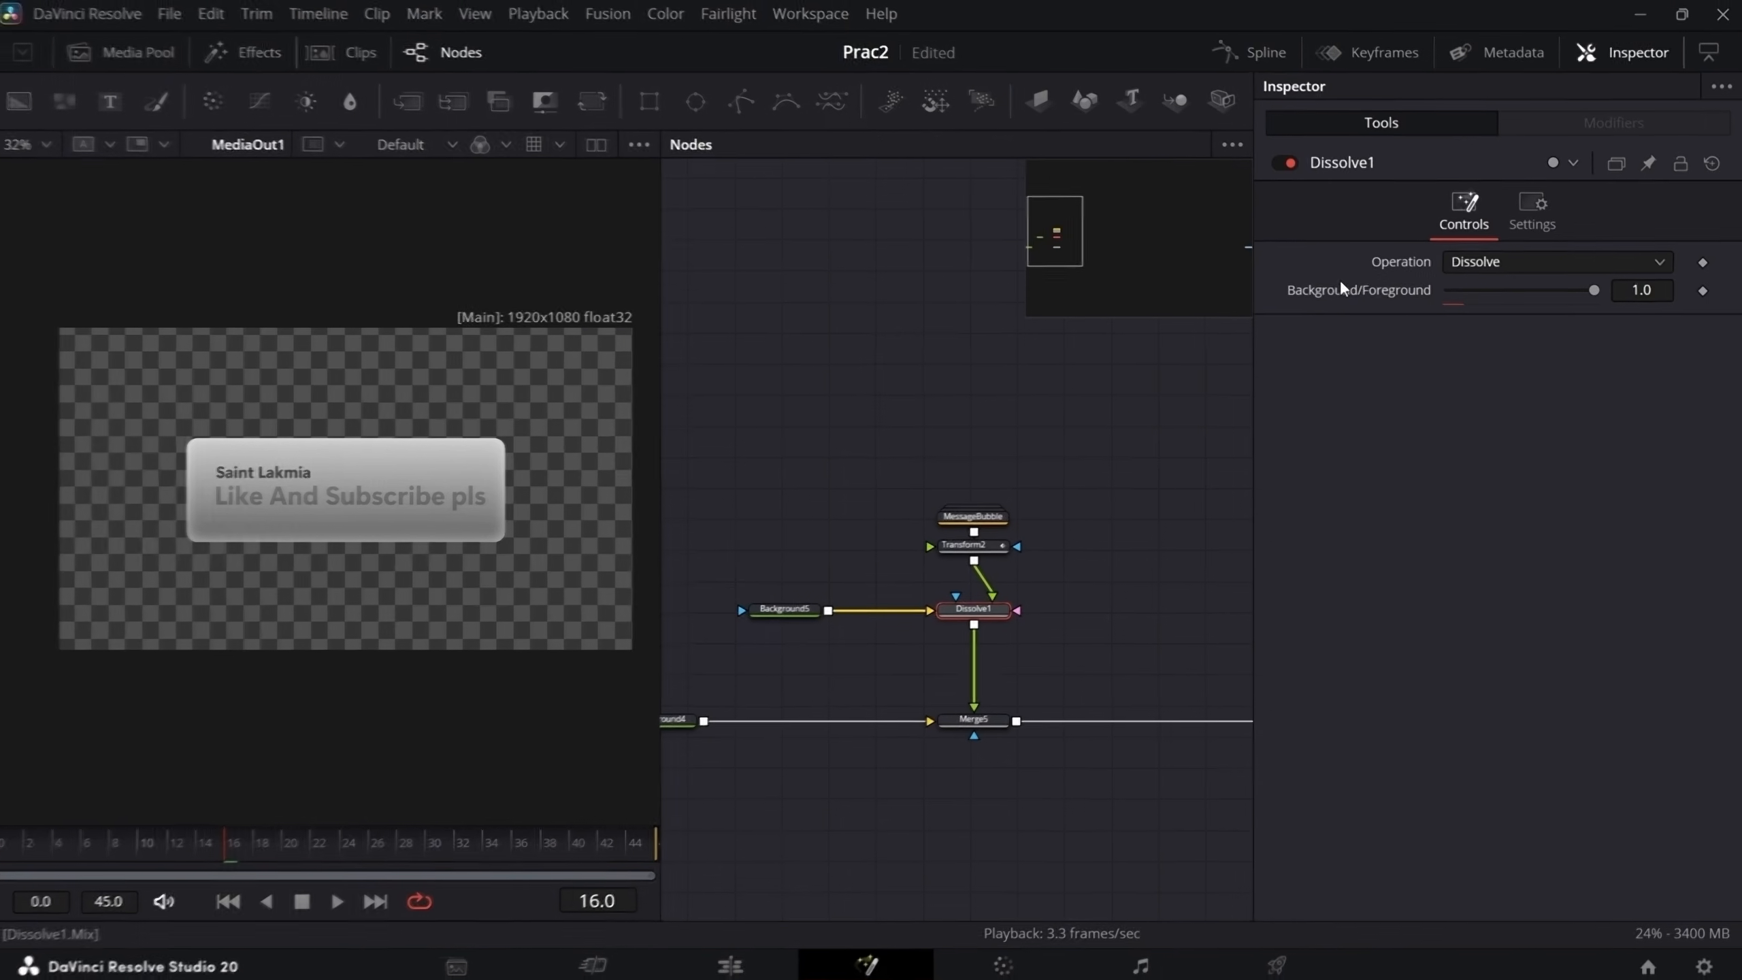
- Modify Dissolve1's Background/Foreground mix with Anim Curves and show the new modifier's settings
{"action": "right_click", "coordinate": [1365, 289]}
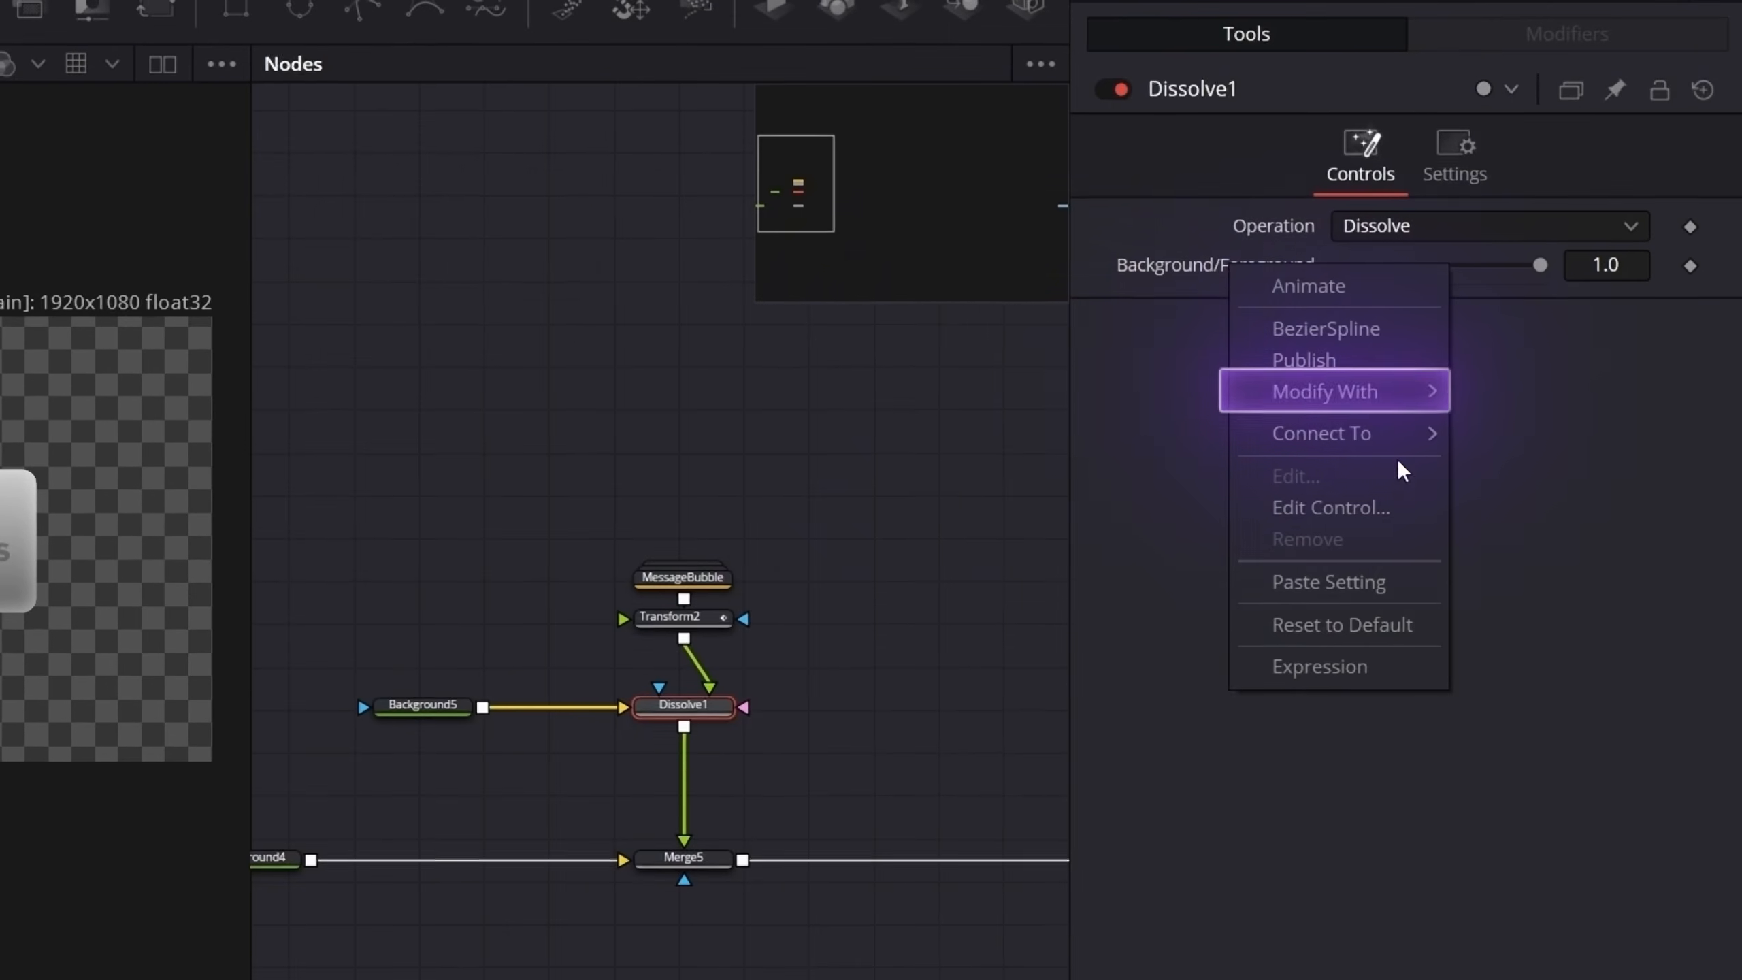
{"action": "mouse_move", "coordinate": [1365, 391]}
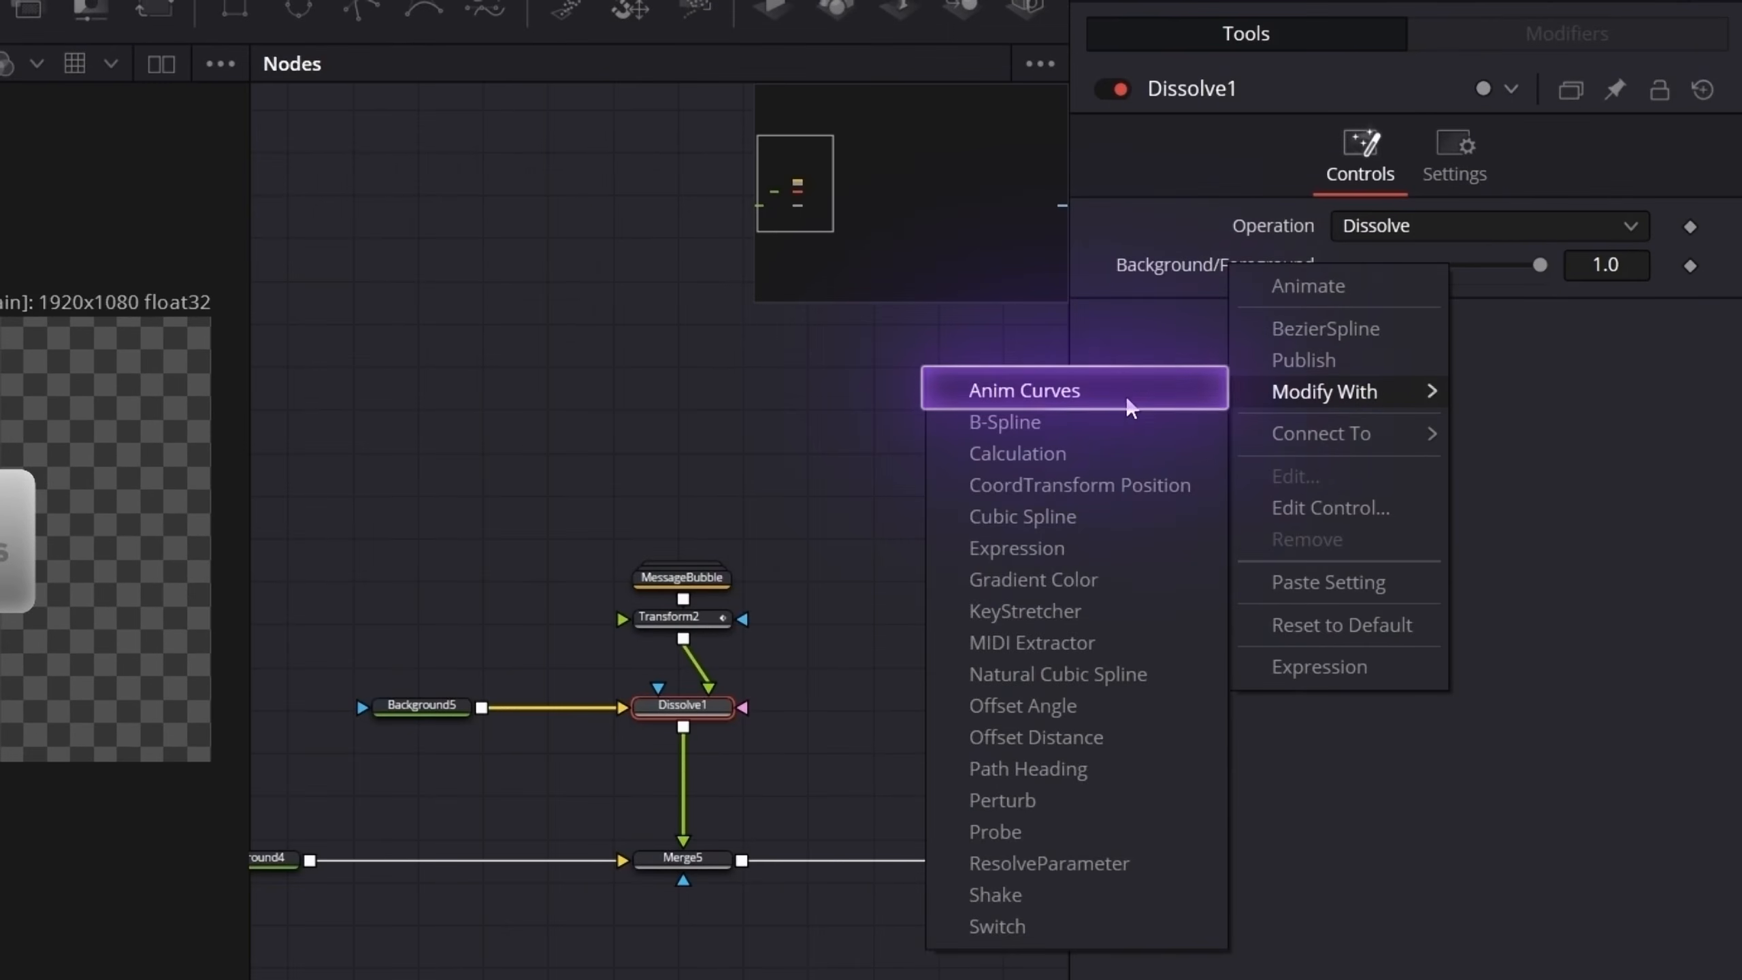
{"action": "left_click", "coordinate": [1073, 389]}
{"action": "left_click", "coordinate": [1578, 34]}
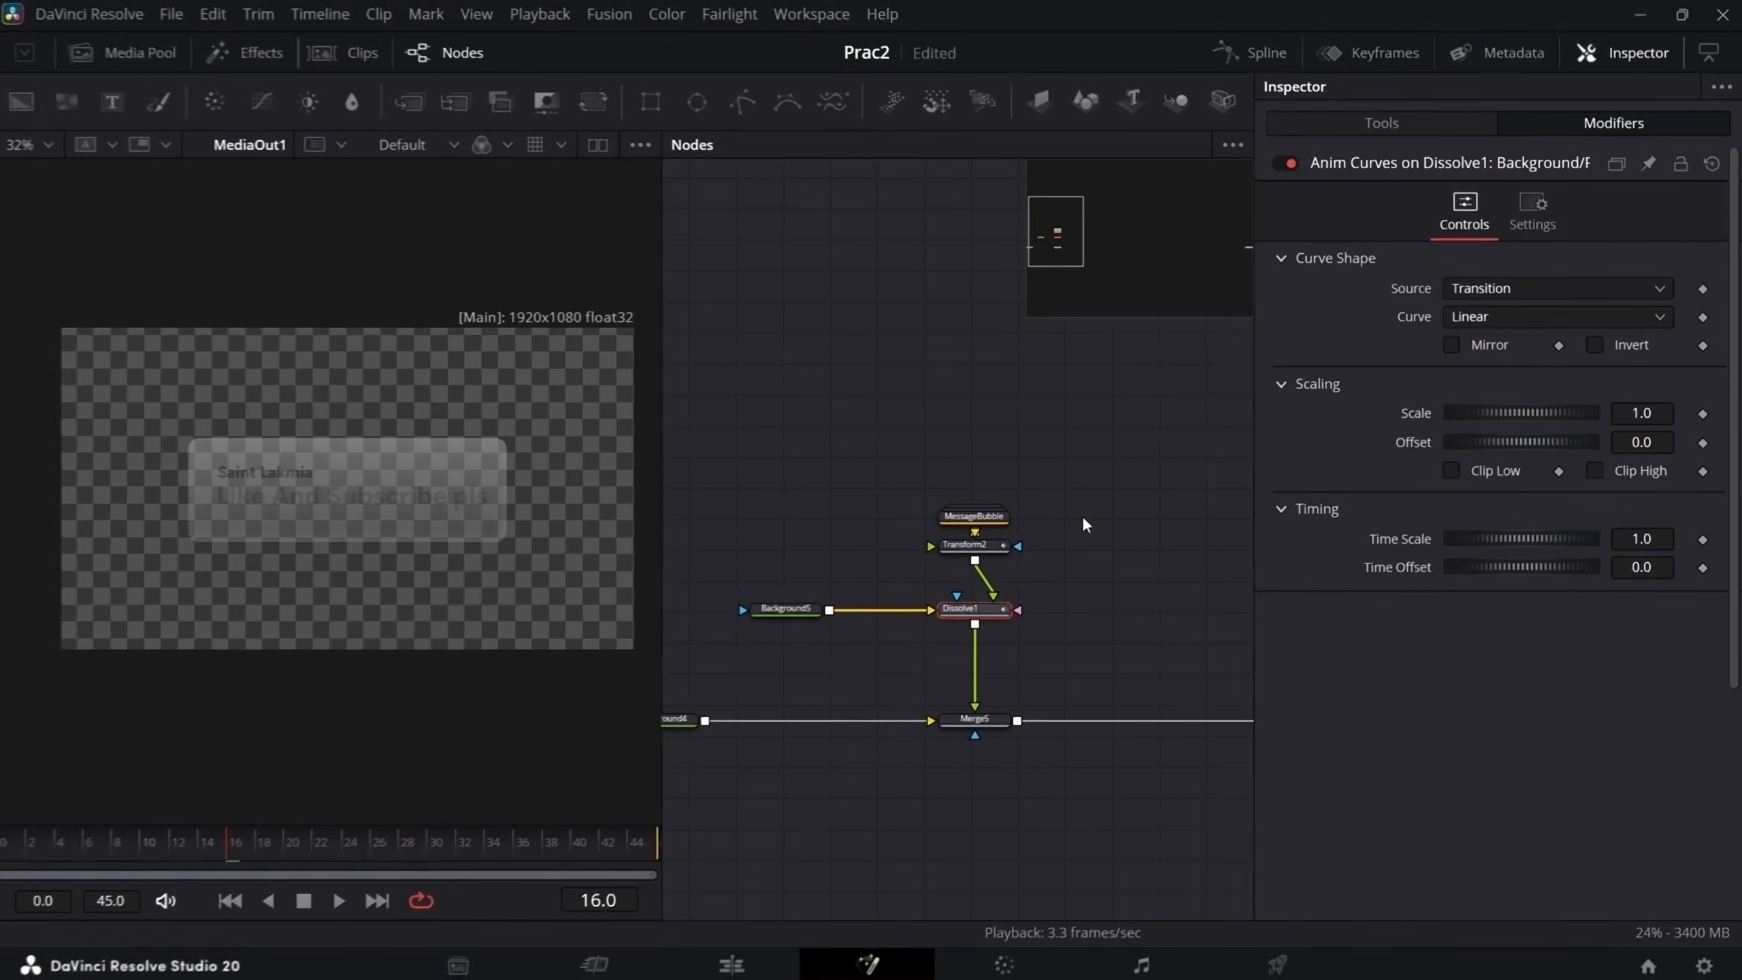
- Copy the Anim Curves settings from Transform2's Position Y and paste them onto Dissolve1's Anim Curves modifier
{"action": "left_click", "coordinate": [702, 615]}
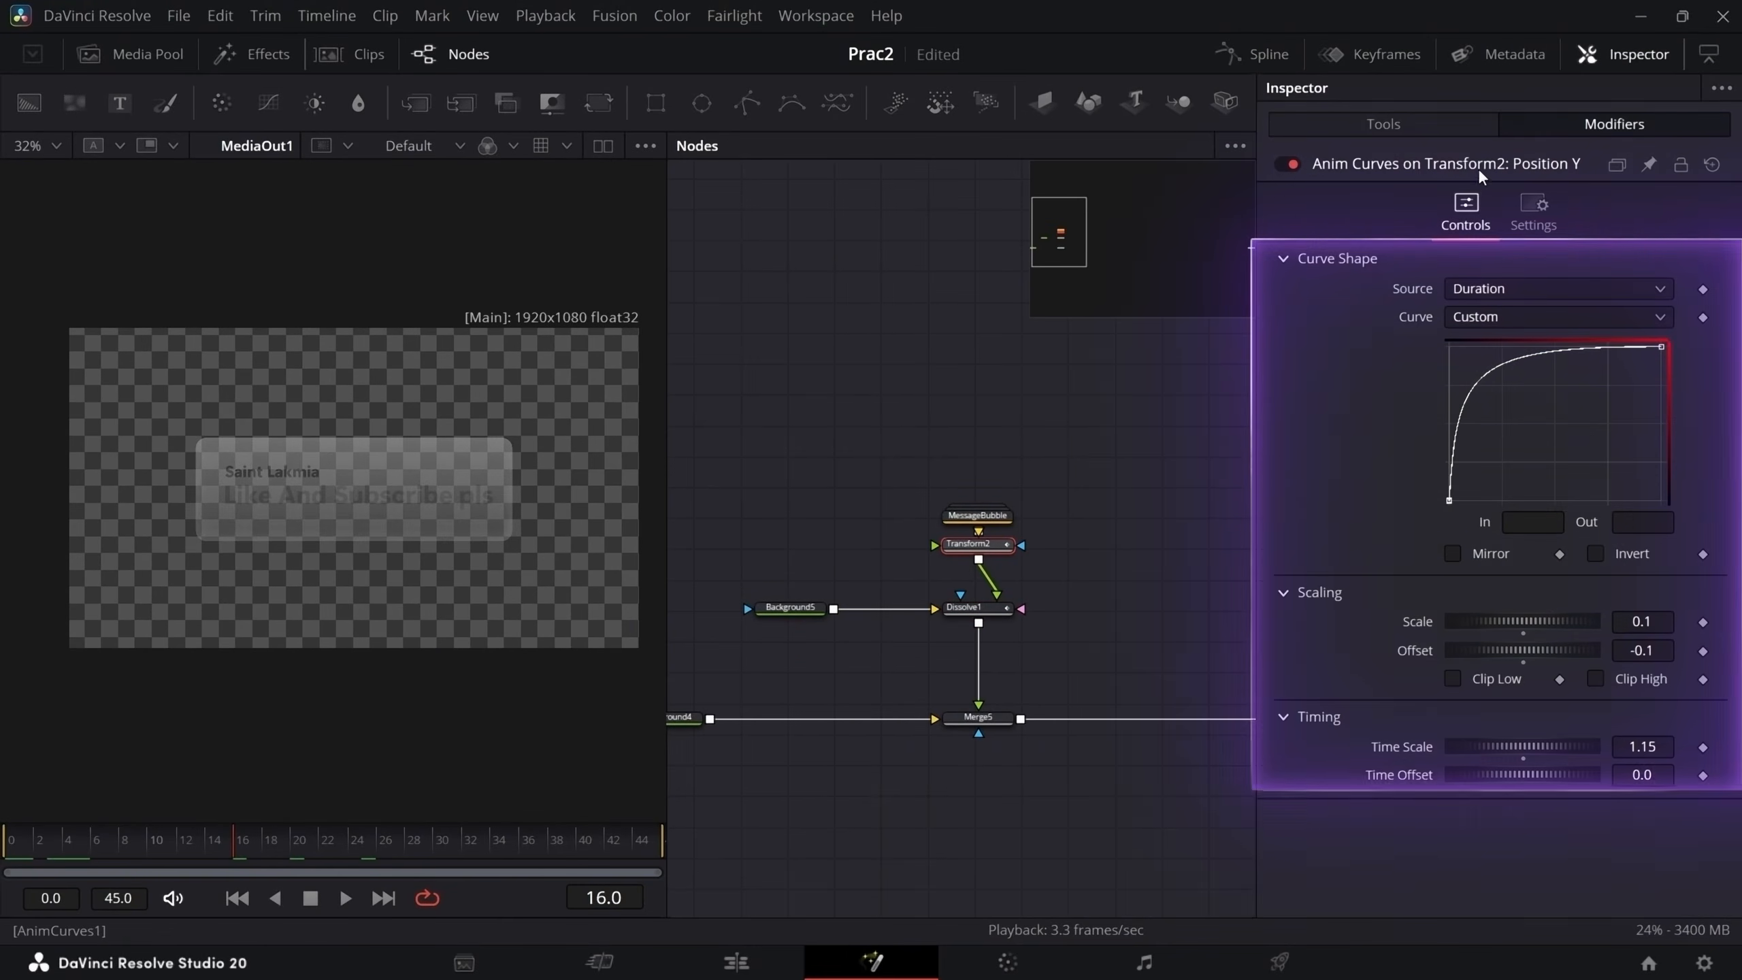
{"action": "right_click", "coordinate": [1511, 166]}
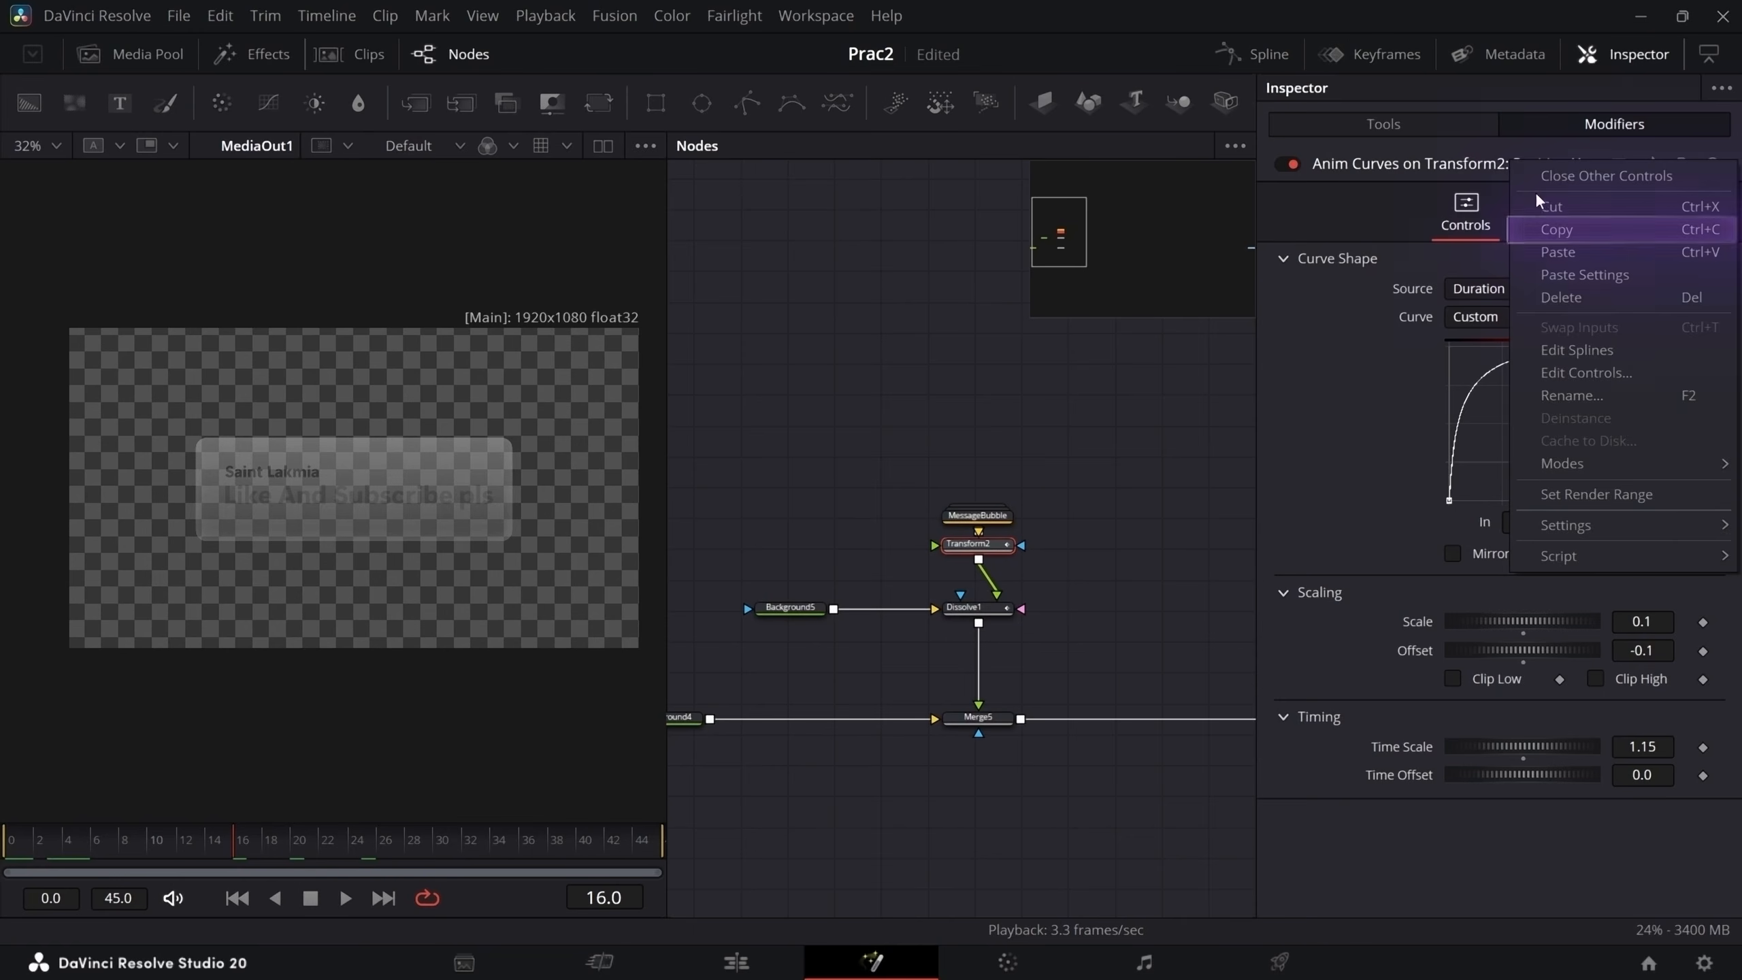
{"action": "left_click", "coordinate": [1558, 230]}
{"action": "left_click", "coordinate": [1002, 614]}
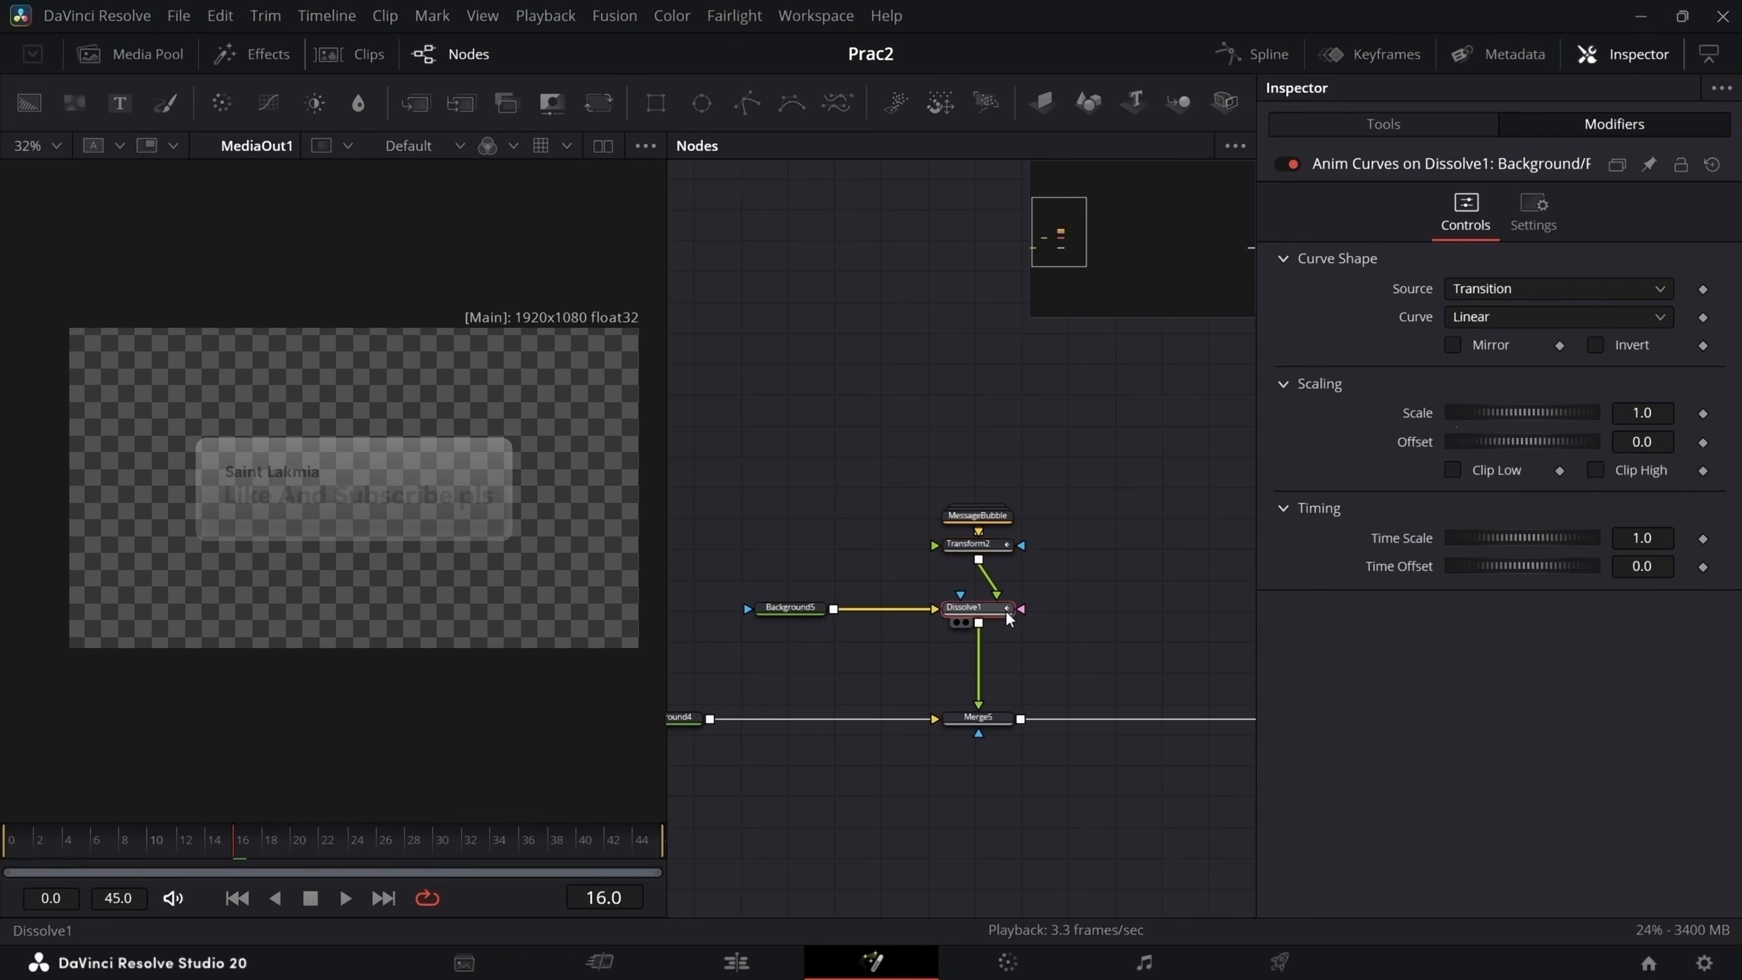
{"action": "right_click", "coordinate": [1502, 172]}
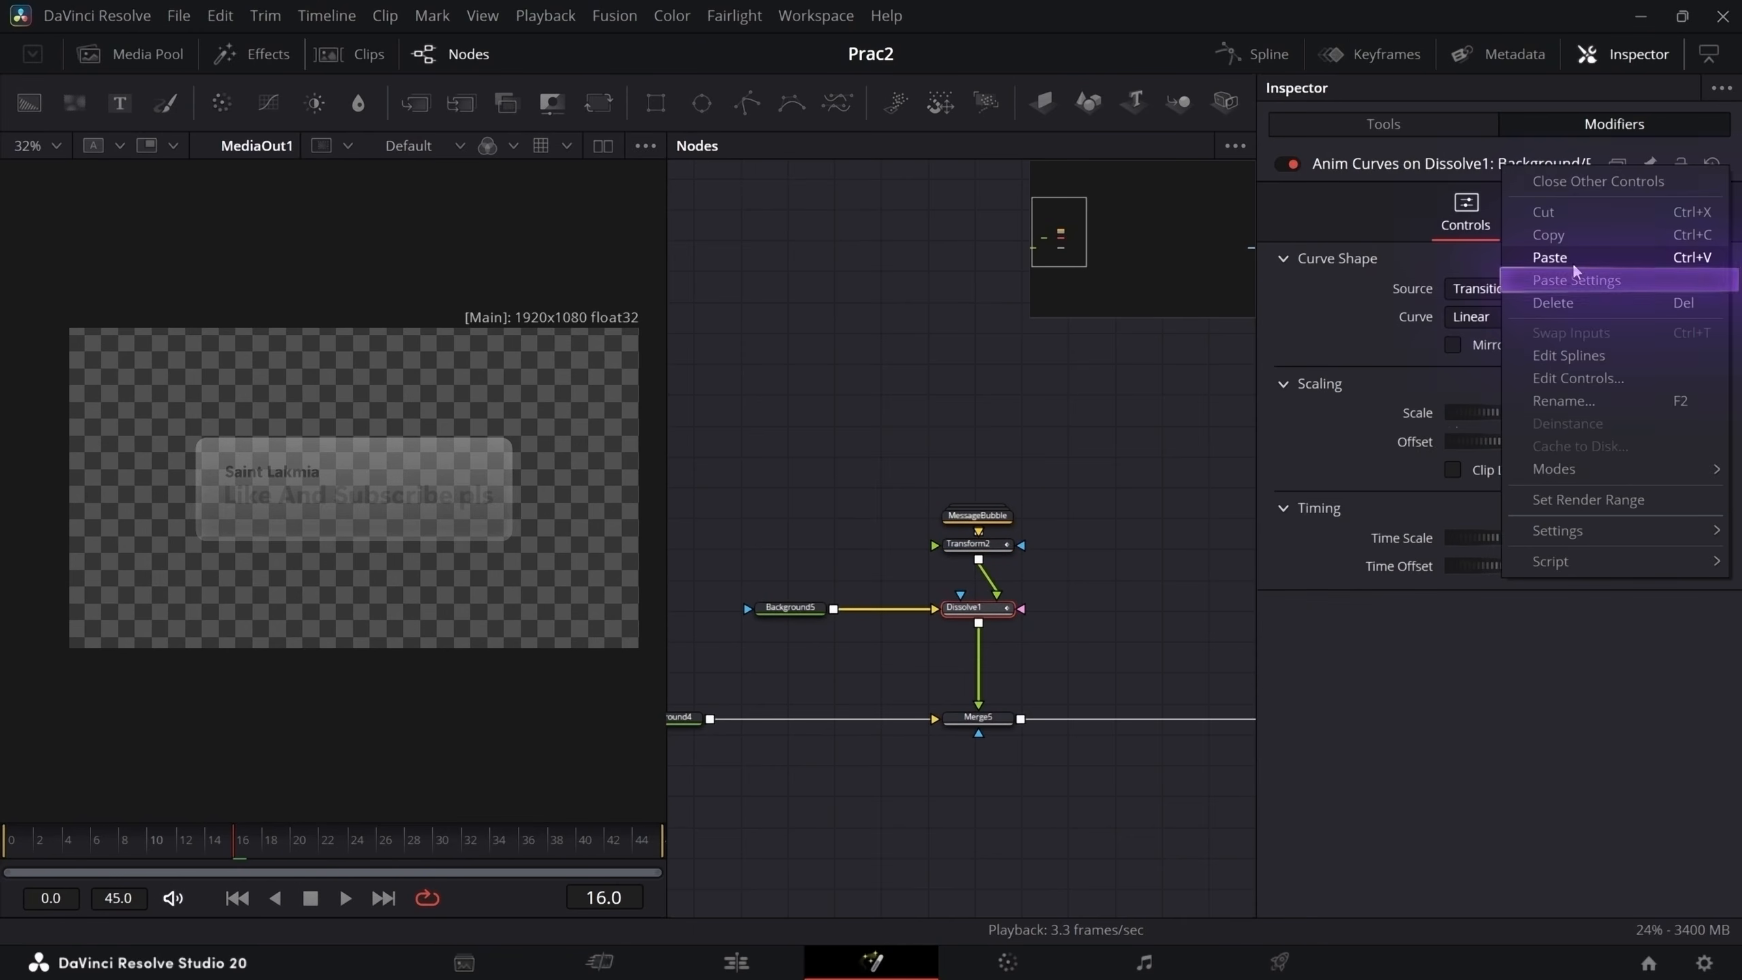
{"action": "left_click", "coordinate": [1575, 262]}
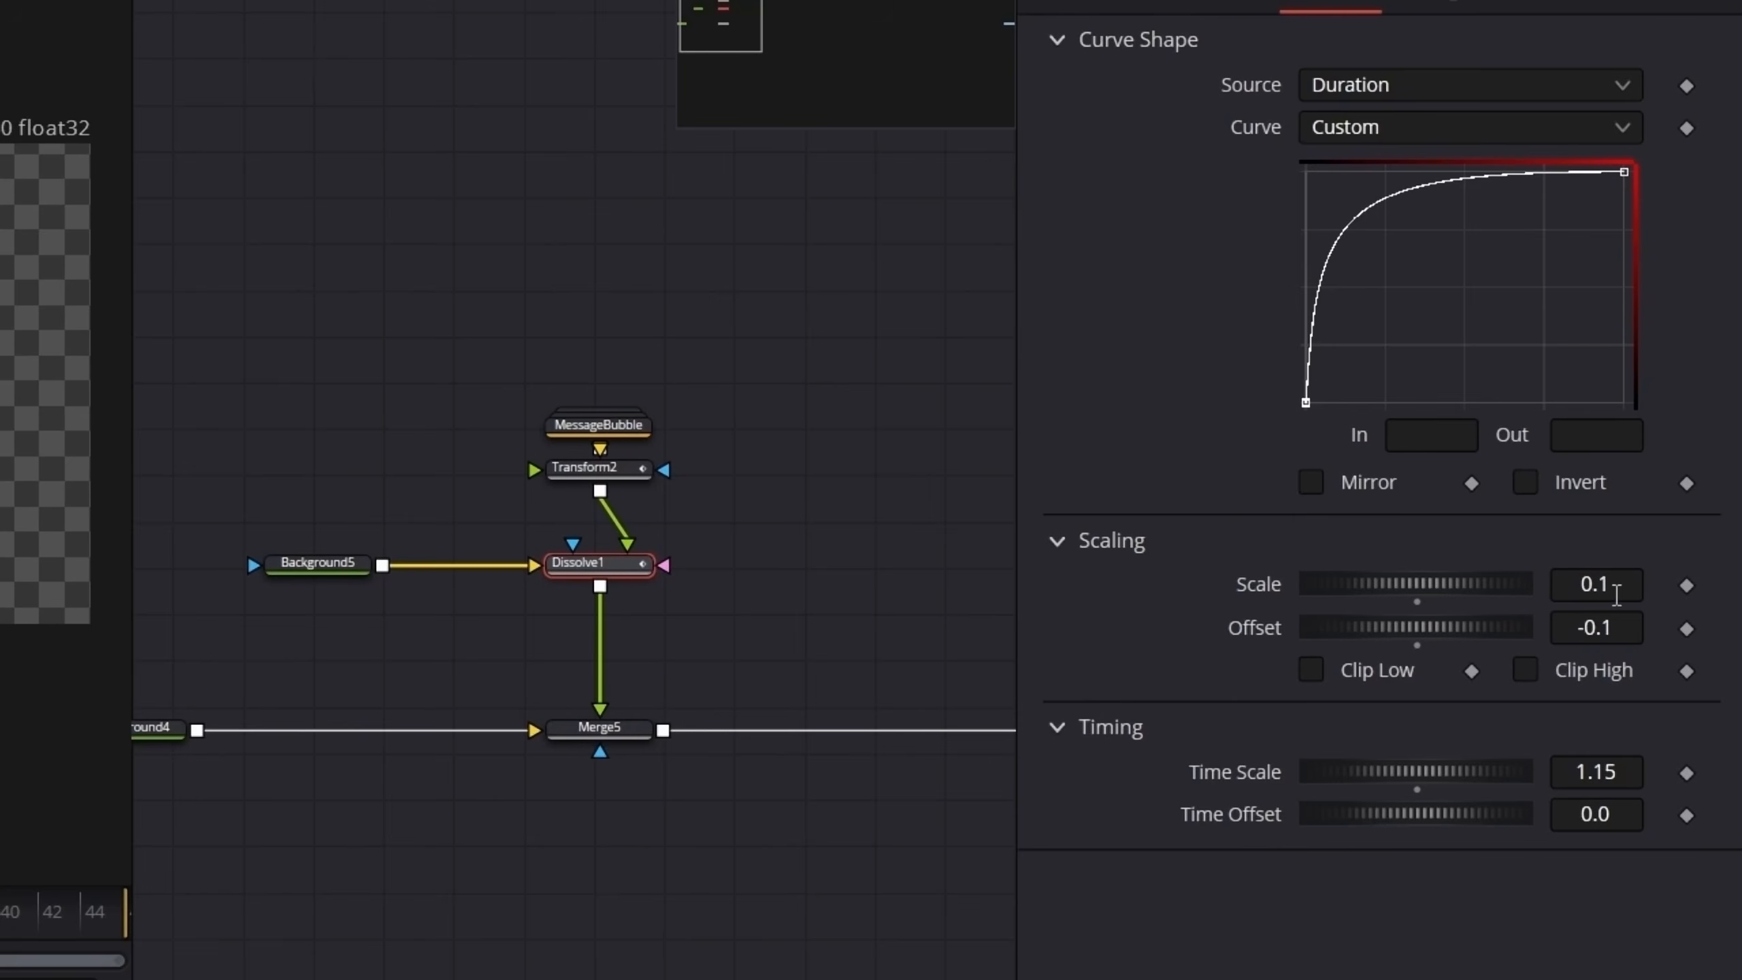
- Set Dissolve1's Anim Curves Offset to 0 and Scale to 1, and enable Clip Low and Clip High
{"action": "left_click", "coordinate": [1618, 627]}
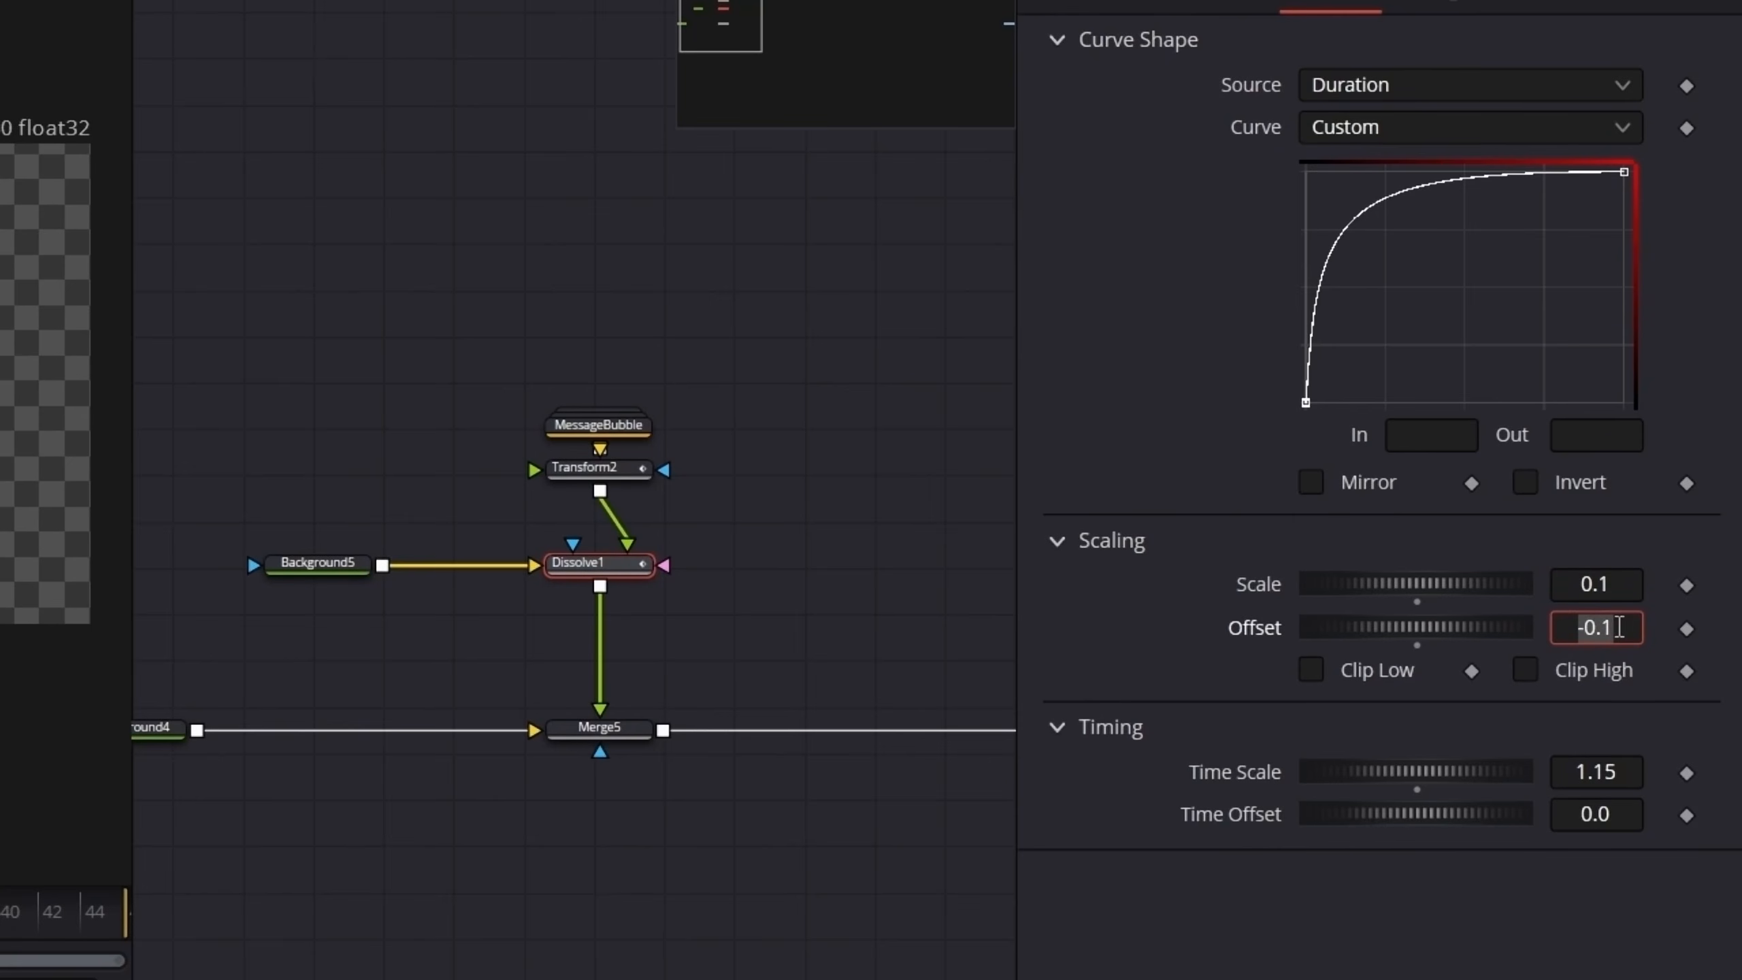
{"action": "type", "text": "0"}
{"action": "key", "text": "Return"}
{"action": "left_click", "coordinate": [1637, 585]}
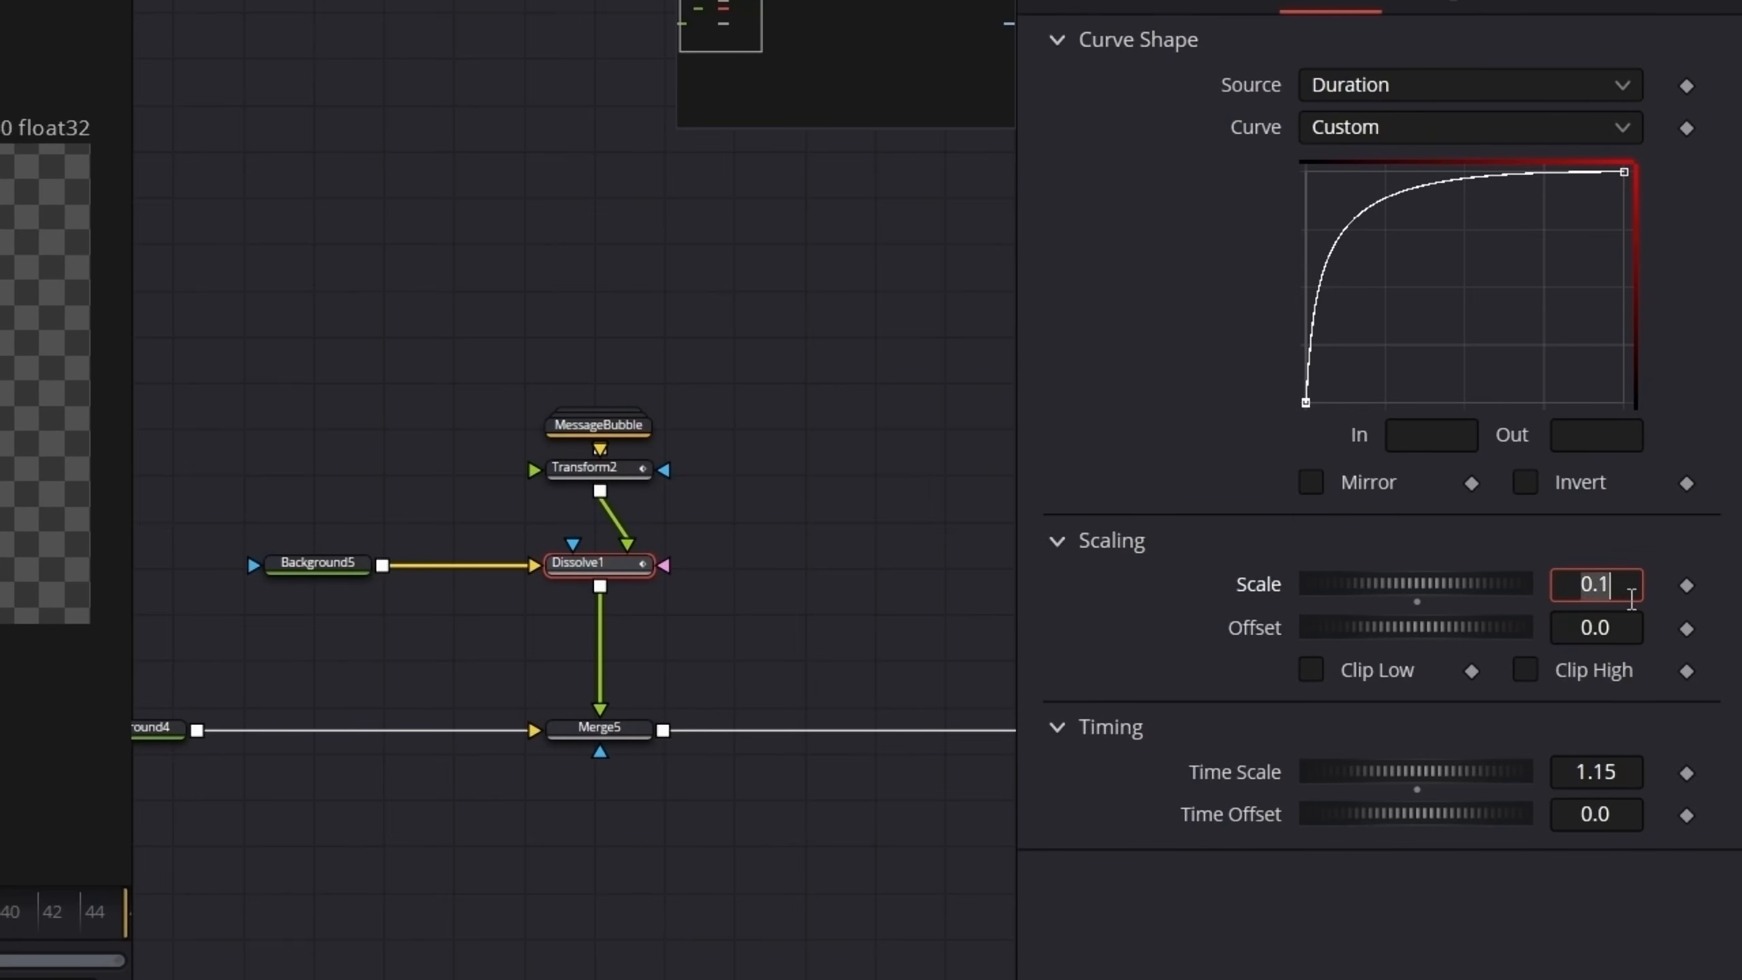
{"action": "type", "text": "1"}
{"action": "key", "text": "Return"}
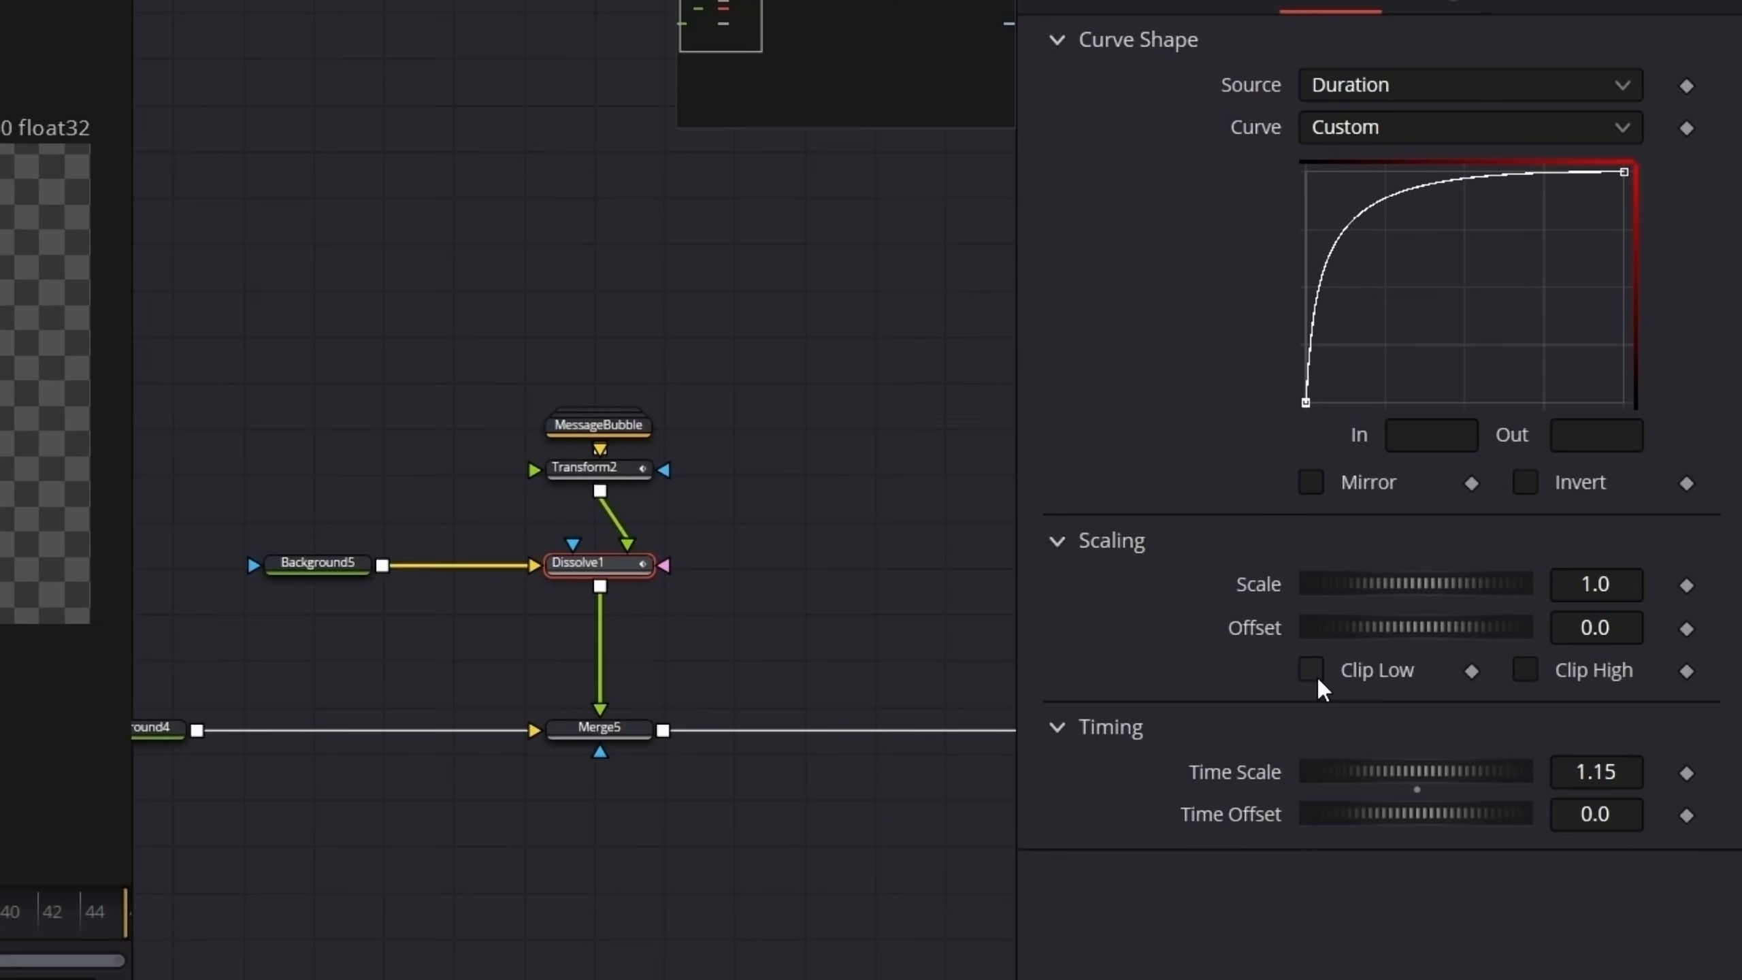
{"action": "left_click", "coordinate": [1311, 669]}
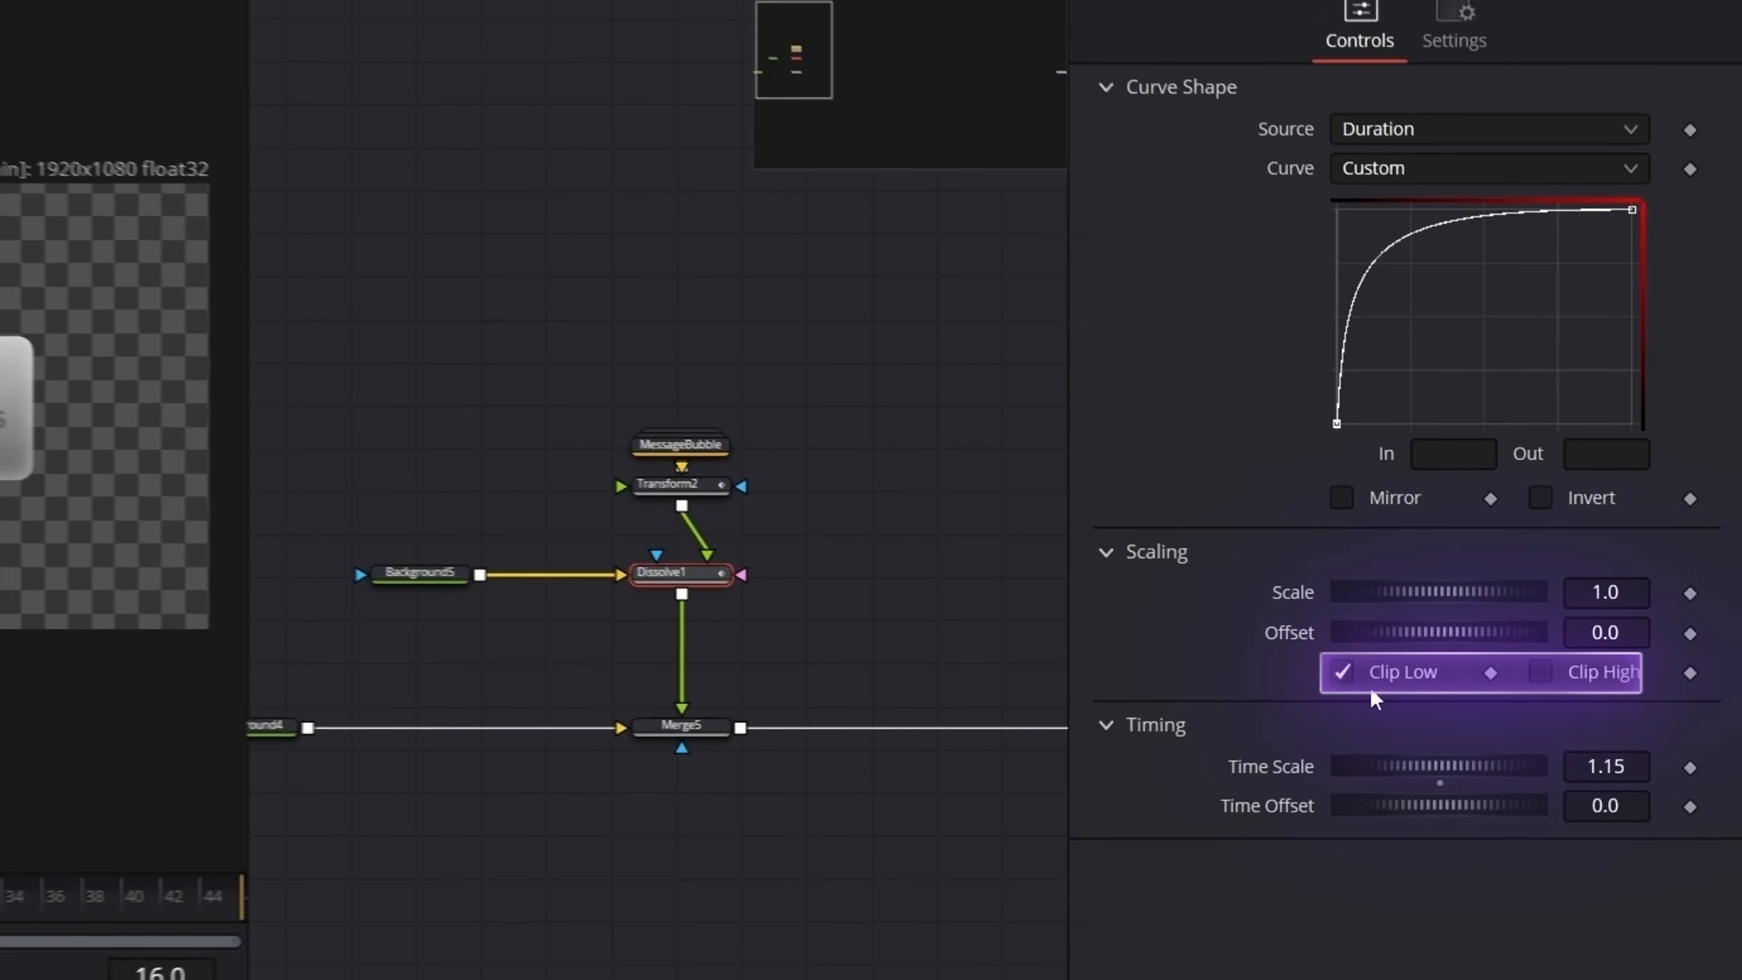
{"action": "left_click", "coordinate": [1541, 671]}
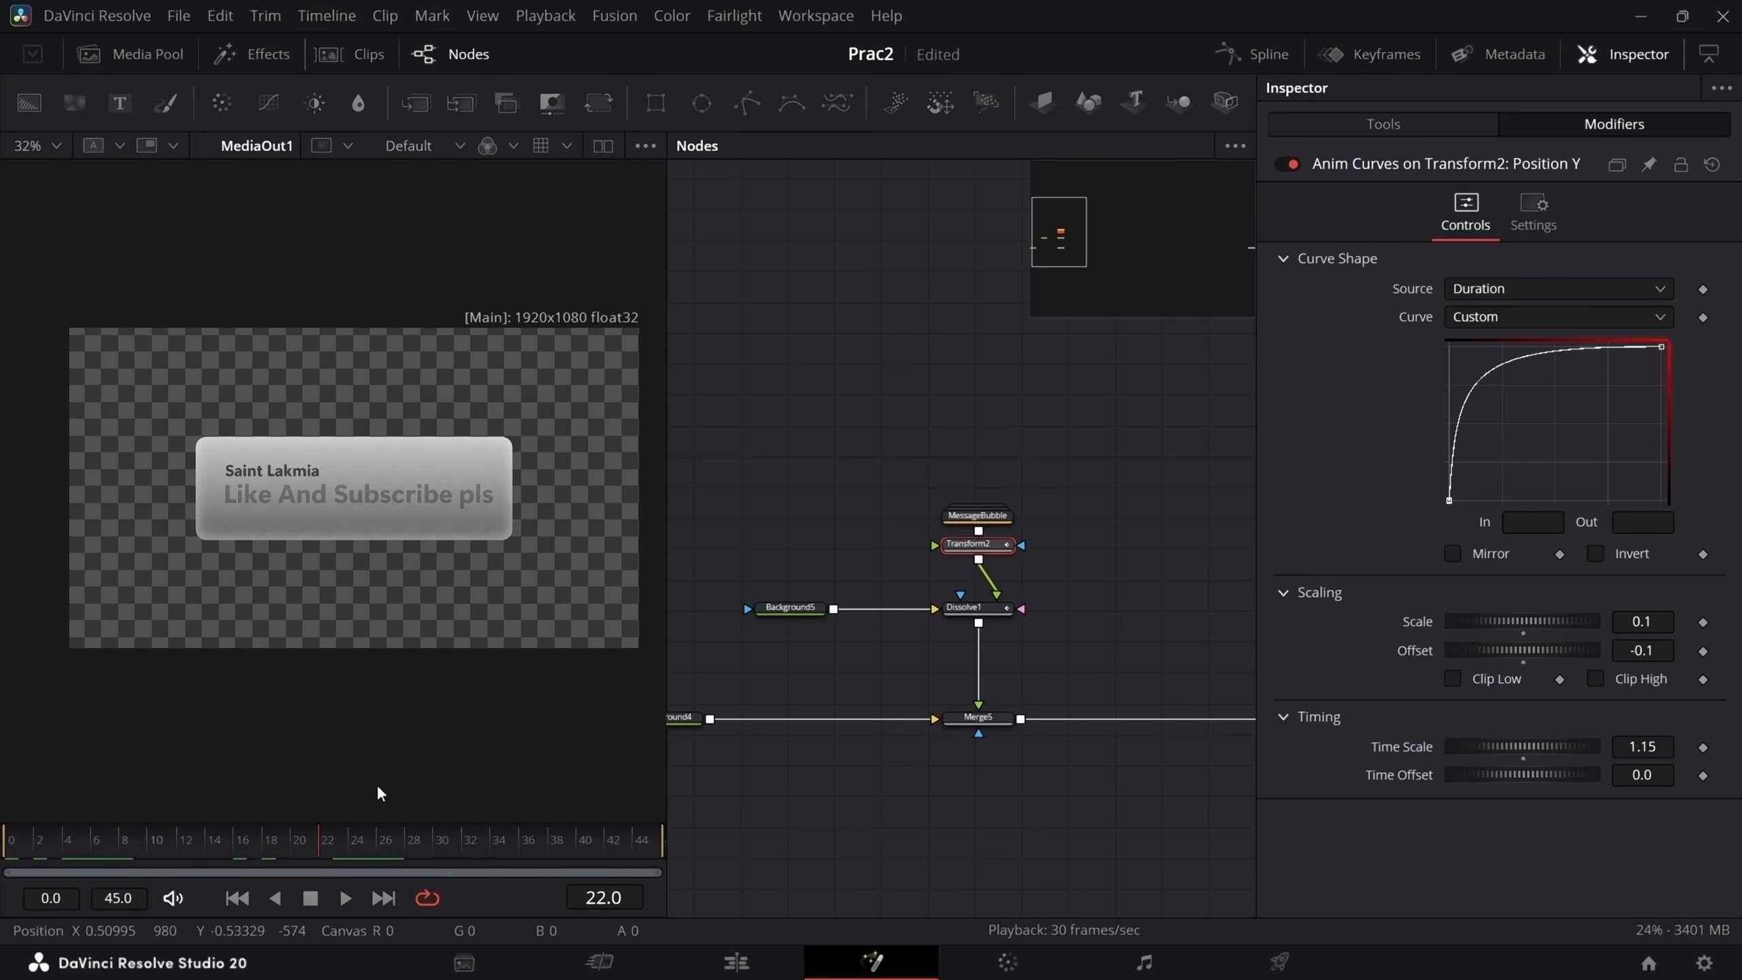
- Set Dissolve1's Anim Curves Time Scale to 1.5, save the project and preview the animation
{"action": "left_click_drag", "start_coordinate": [1004, 553], "coordinate": [1003, 561]}
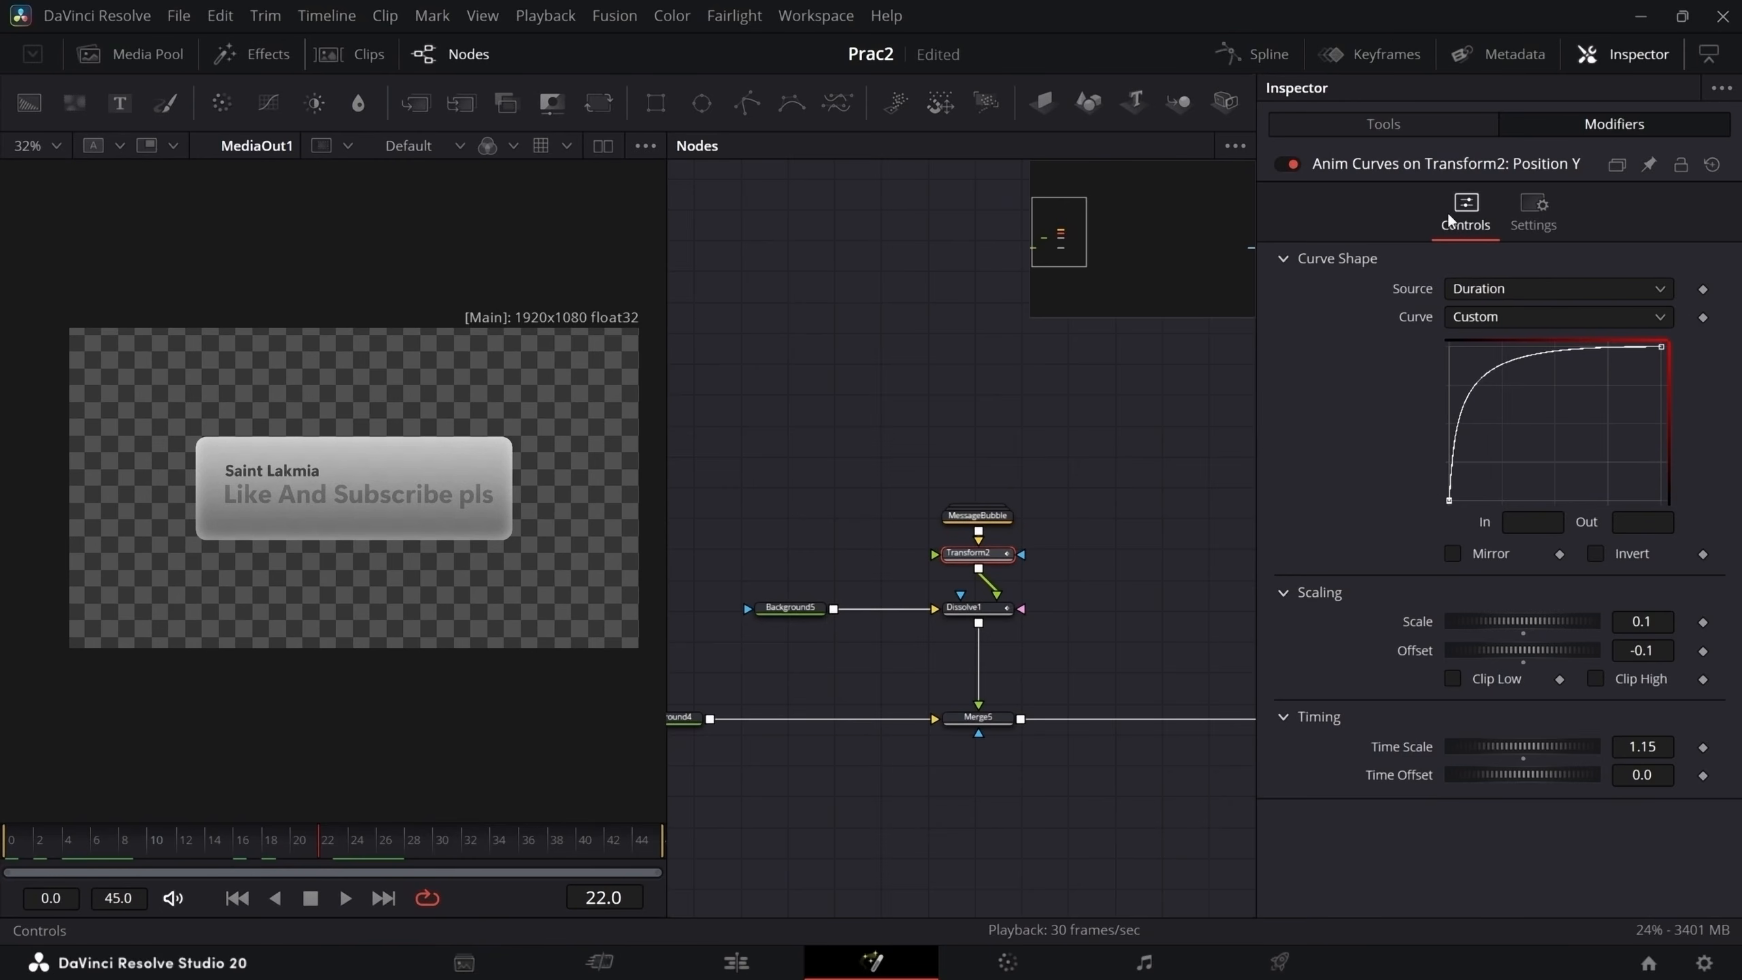
{"action": "left_click", "coordinate": [967, 607]}
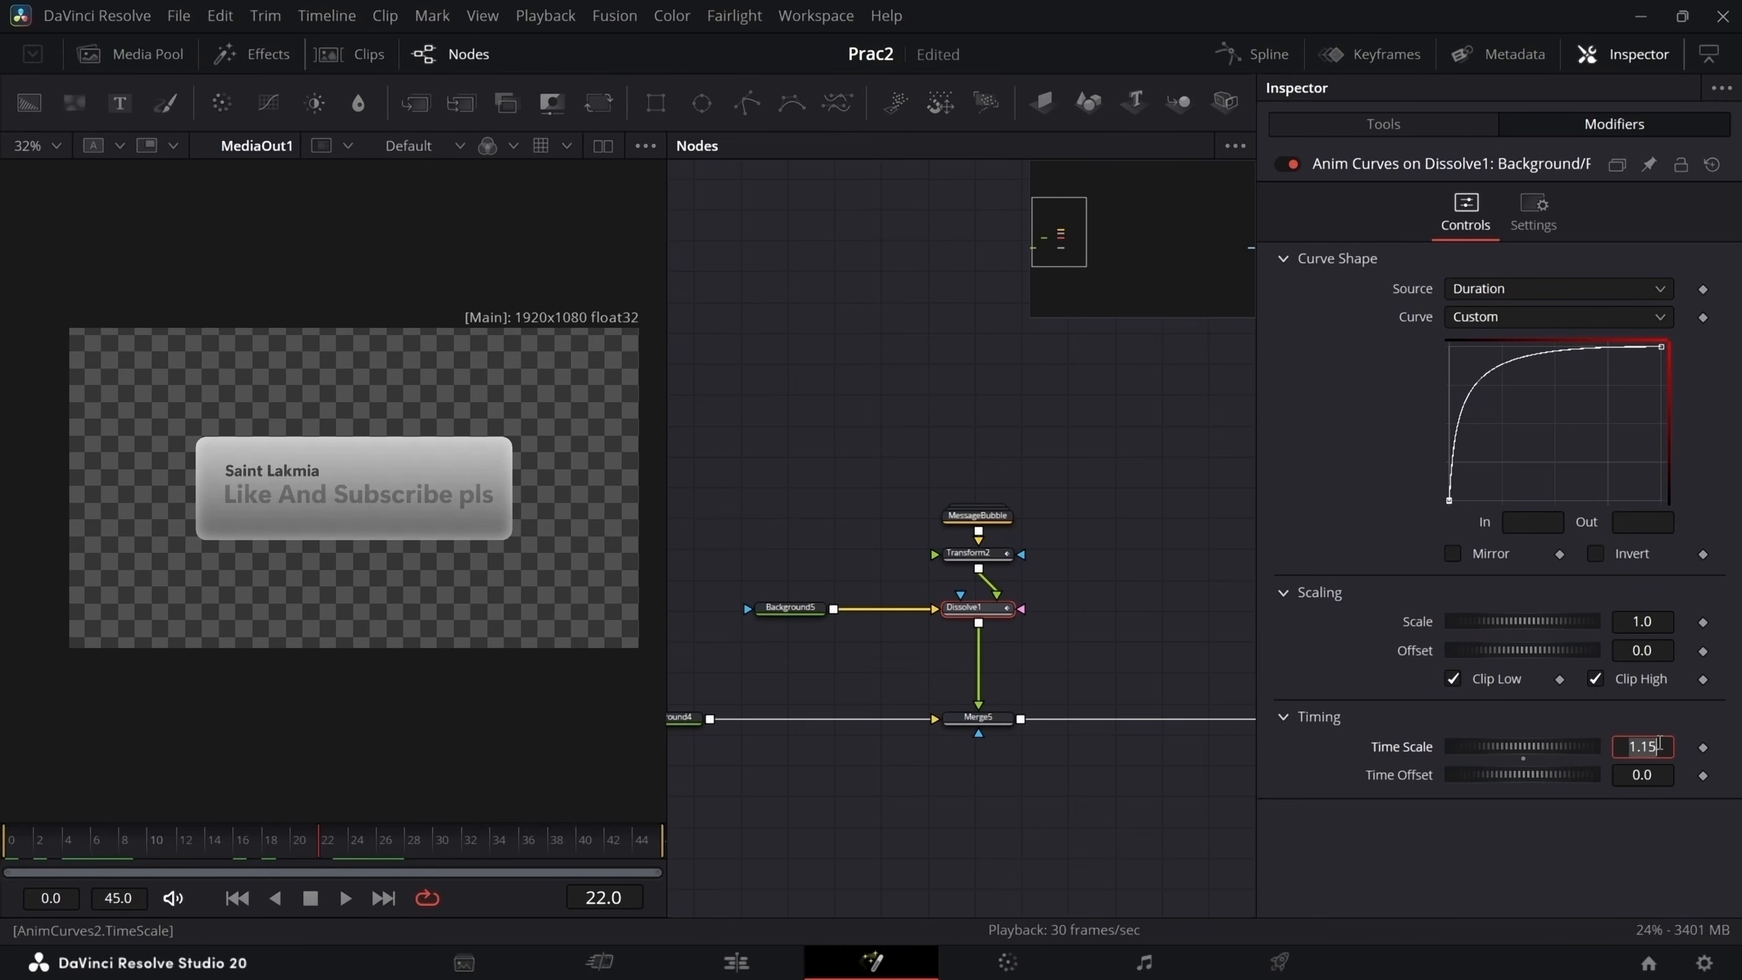
{"action": "key", "text": "Return"}
{"action": "key", "text": "ctrl+s"}
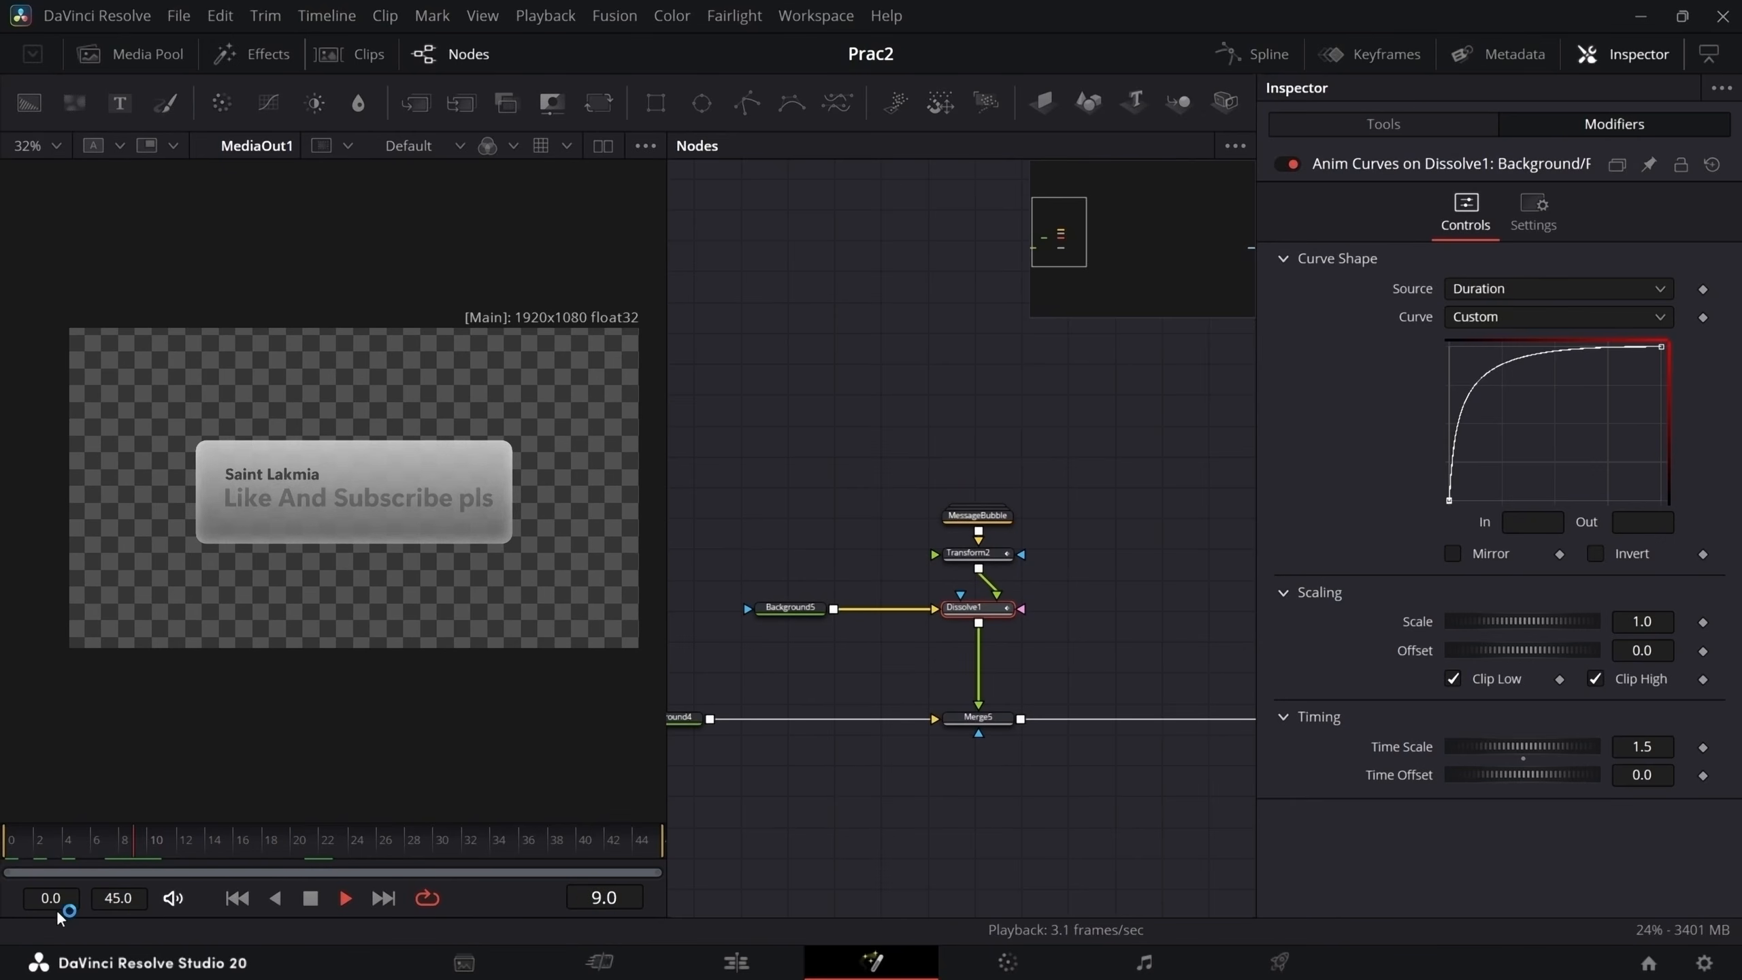
{"action": "key", "text": "space"}
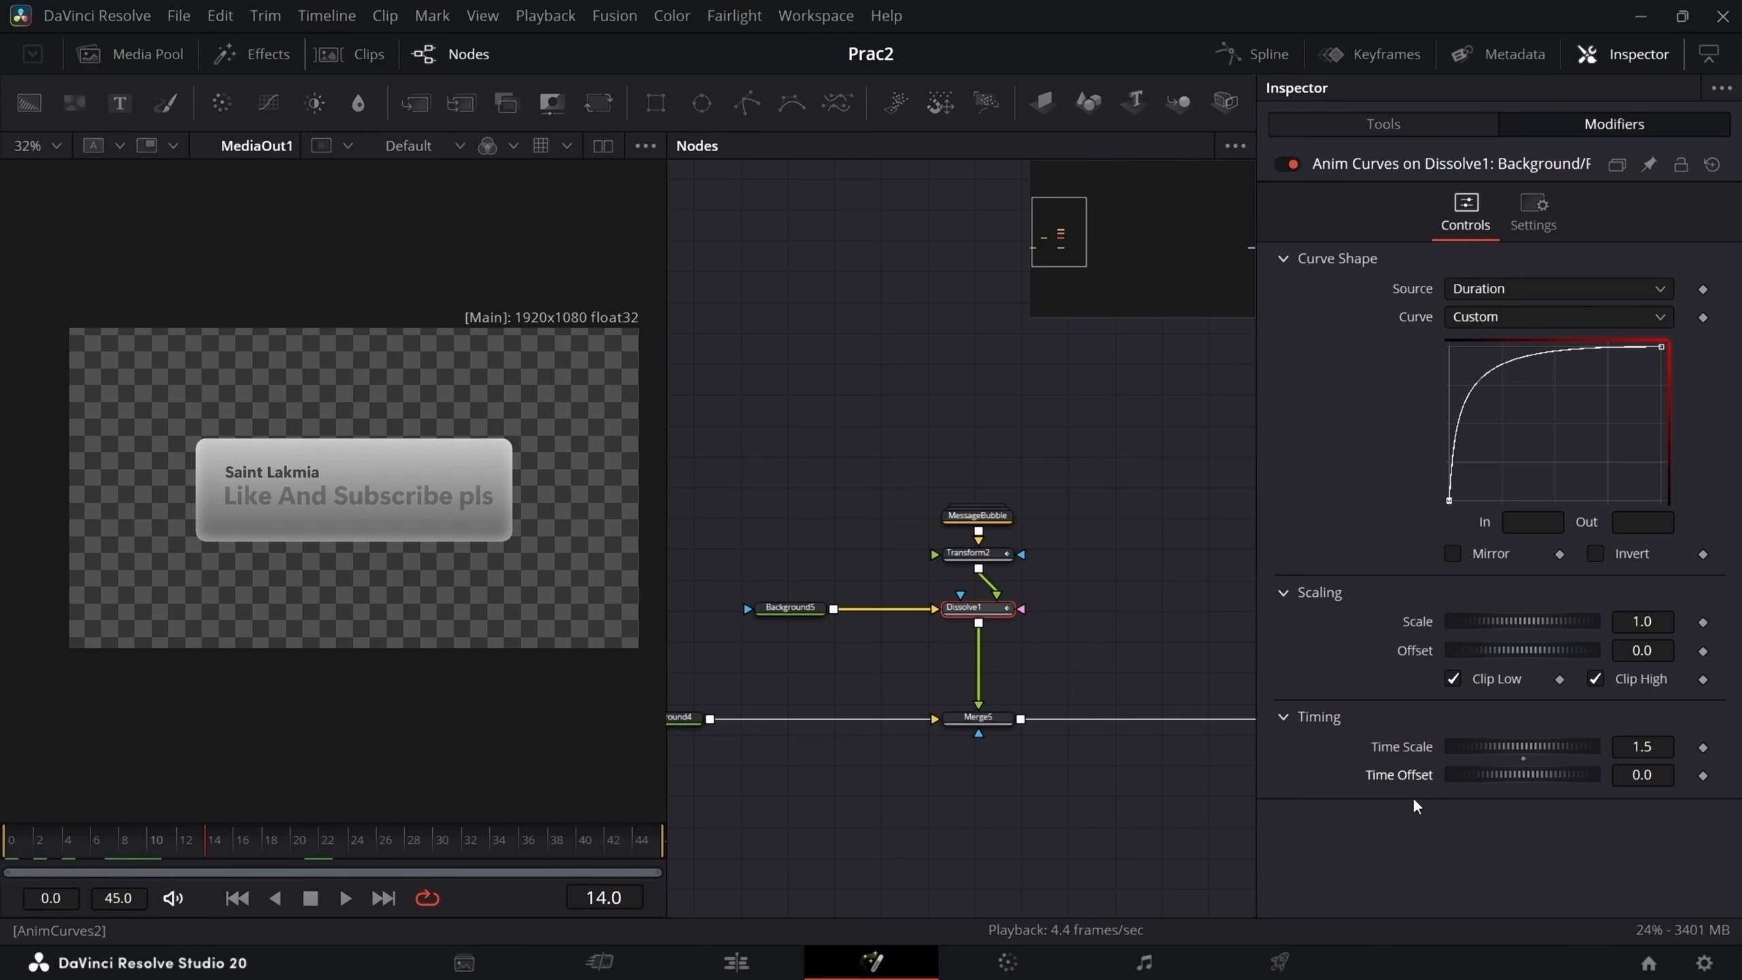
- Add the expression AnimCurves1.TimeOffset to Dissolve1's Anim Curves Time Offset to link it to Transform2's curve
{"action": "right_click", "coordinate": [1410, 776]}
{"action": "left_click", "coordinate": [1453, 776]}
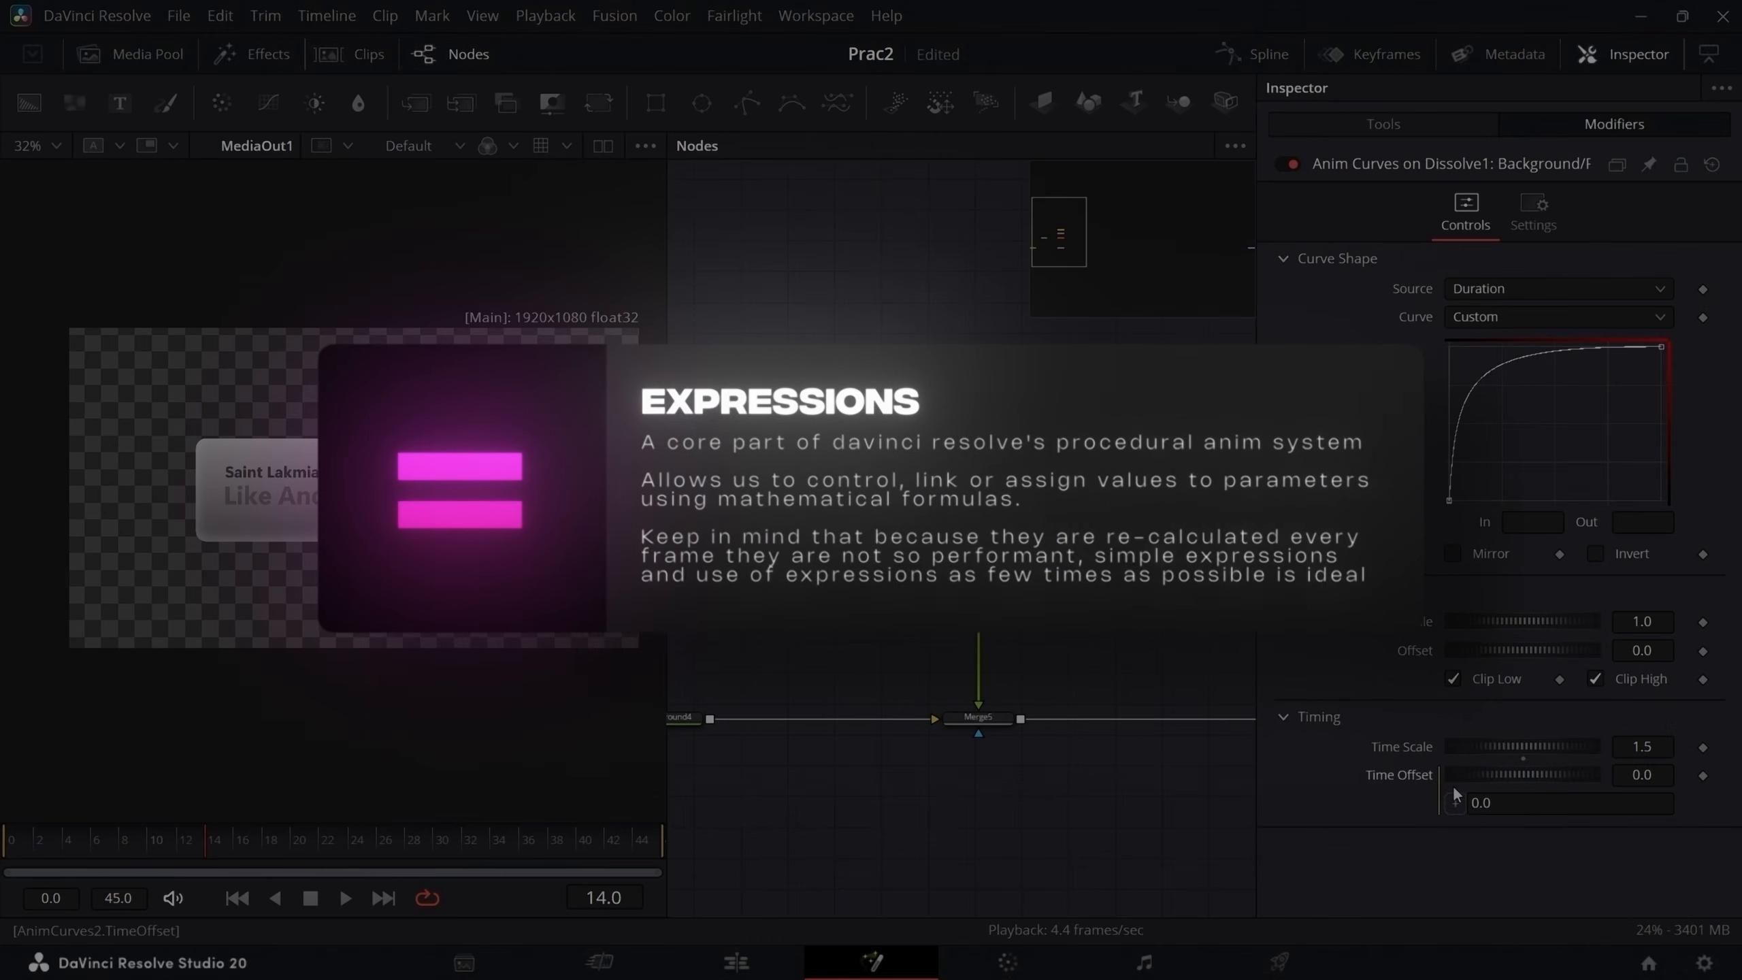
{"action": "left_click", "coordinate": [1488, 803]}
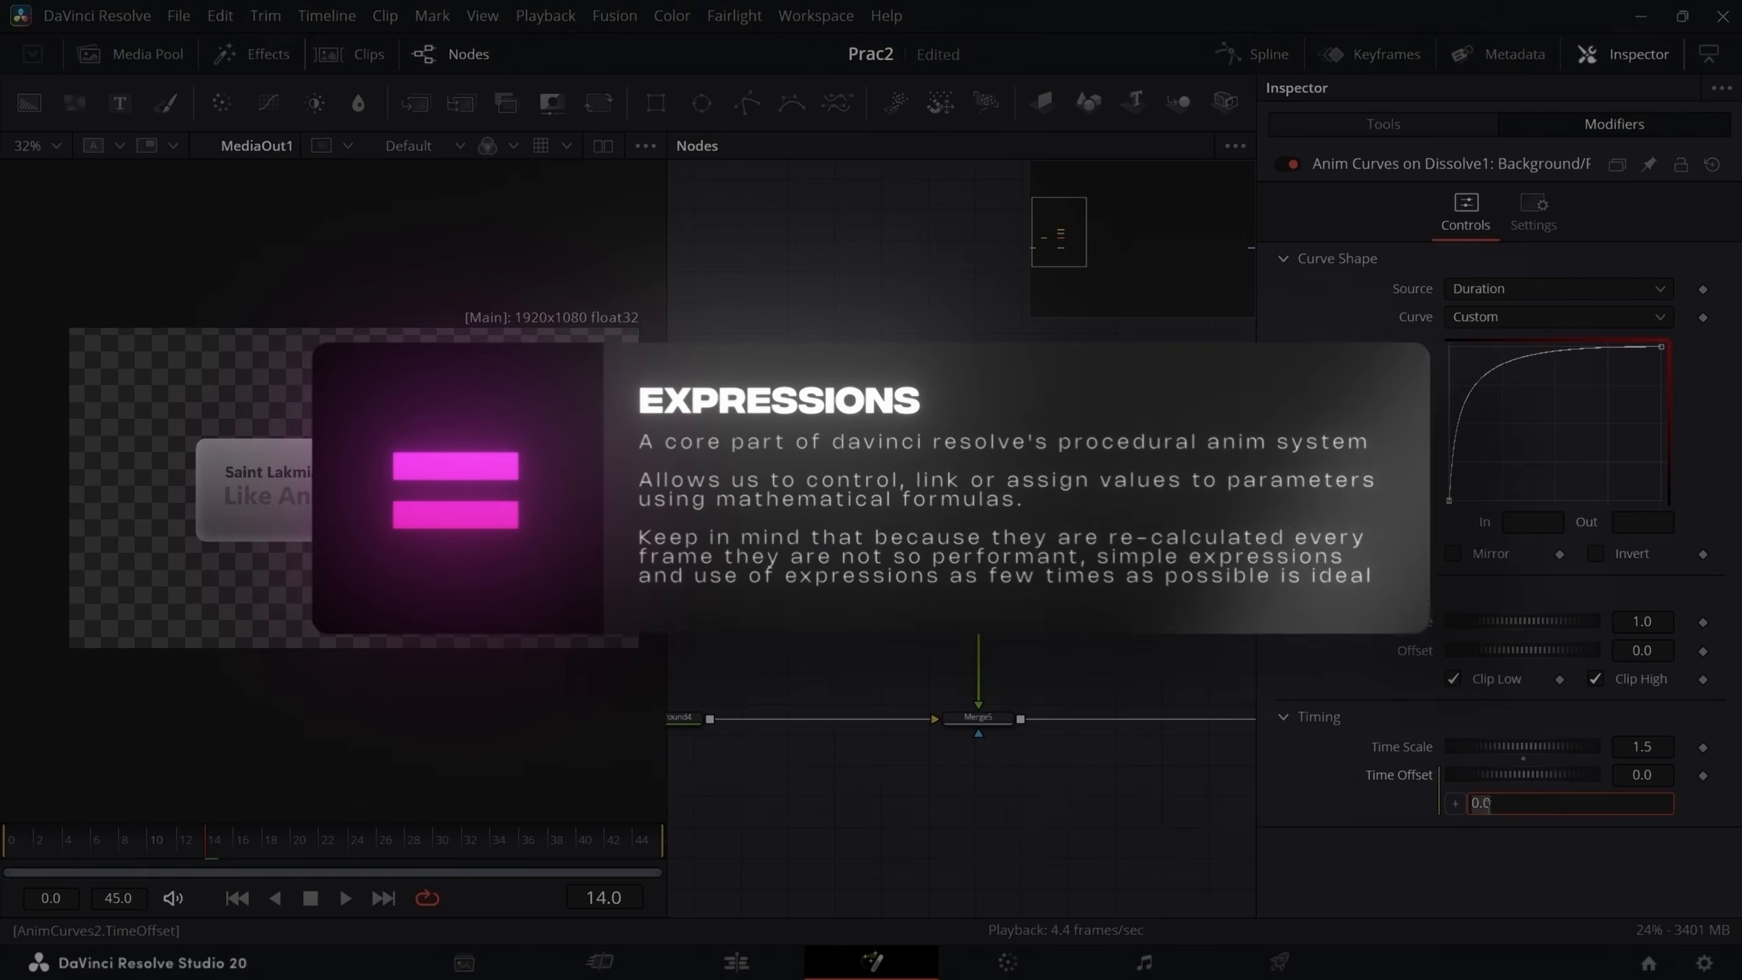
{"action": "left_click", "coordinate": [1003, 560]}
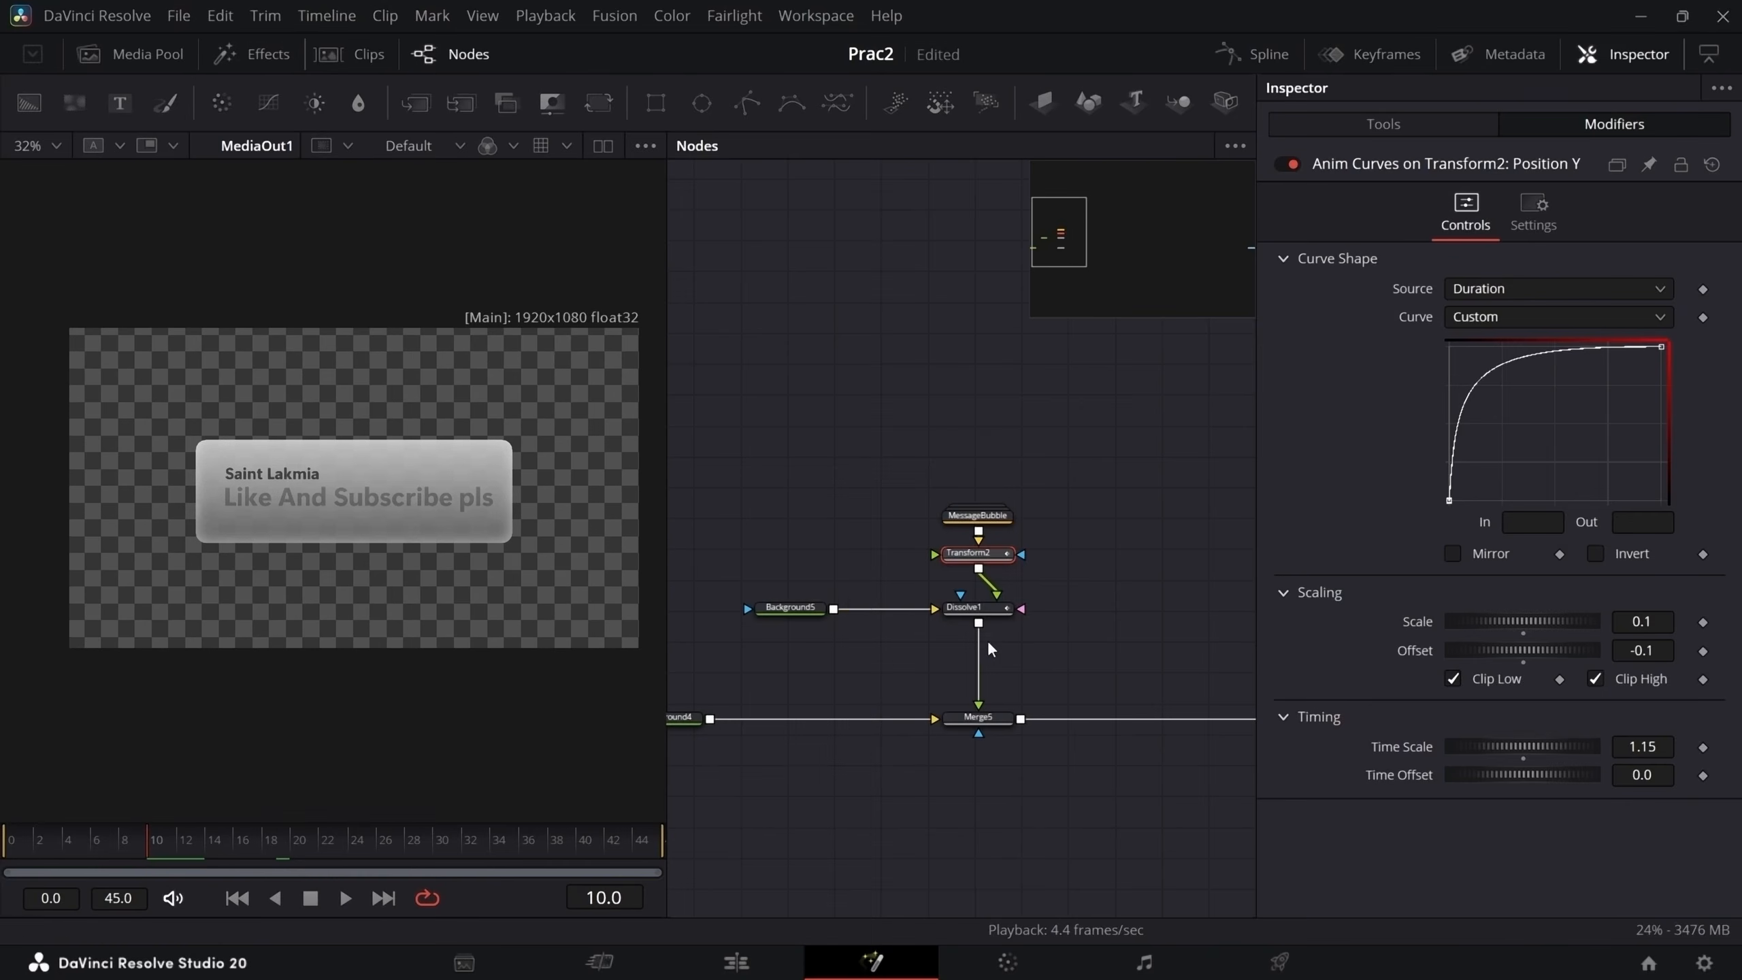
{"action": "left_click", "coordinate": [988, 612]}
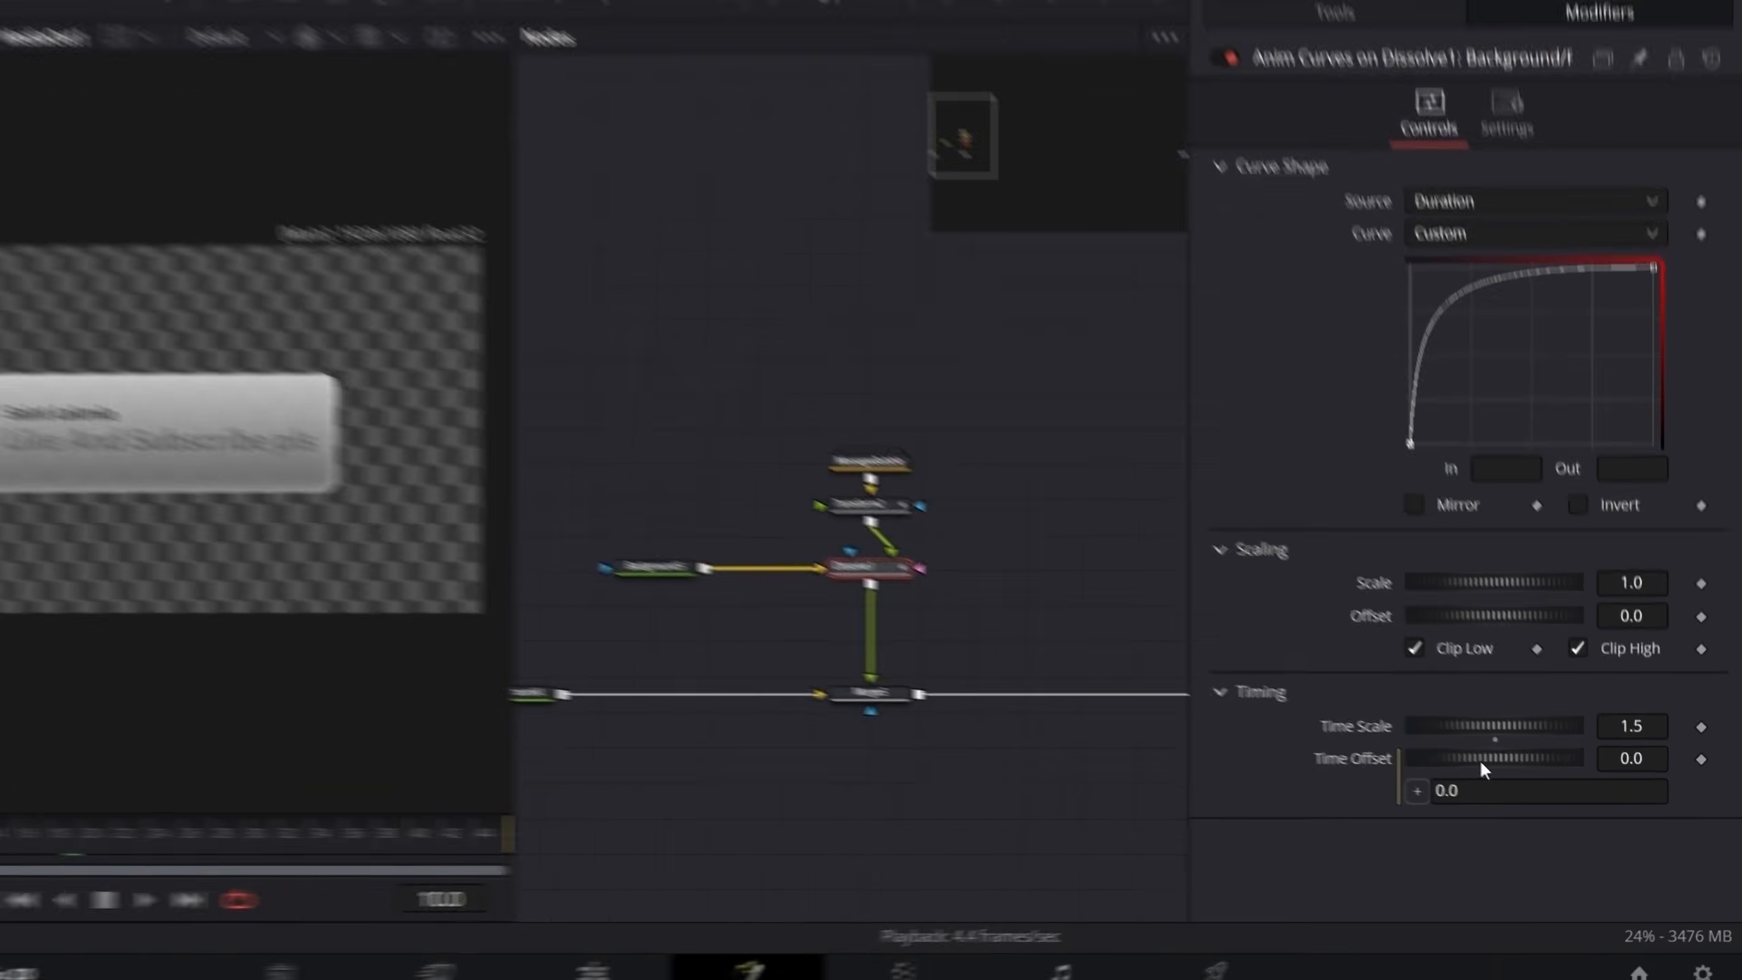
{"action": "left_click", "coordinate": [1509, 802]}
{"action": "key", "text": "ctrl+a"}
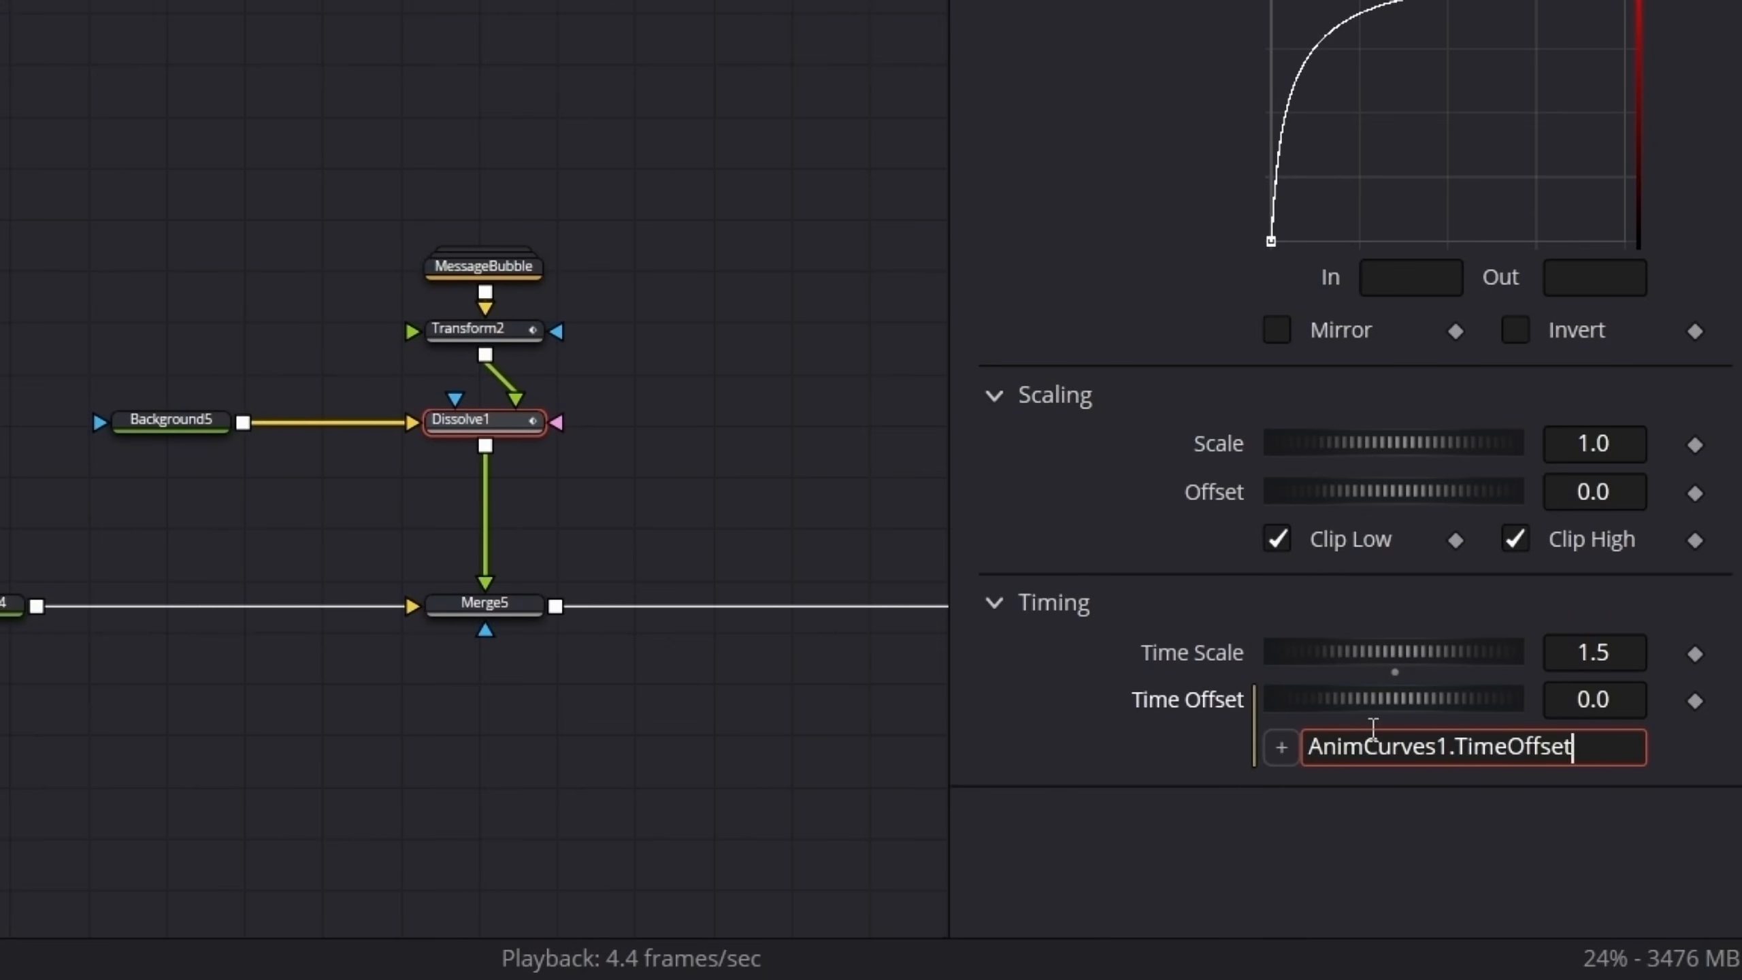
{"action": "left_click", "coordinate": [1333, 880]}
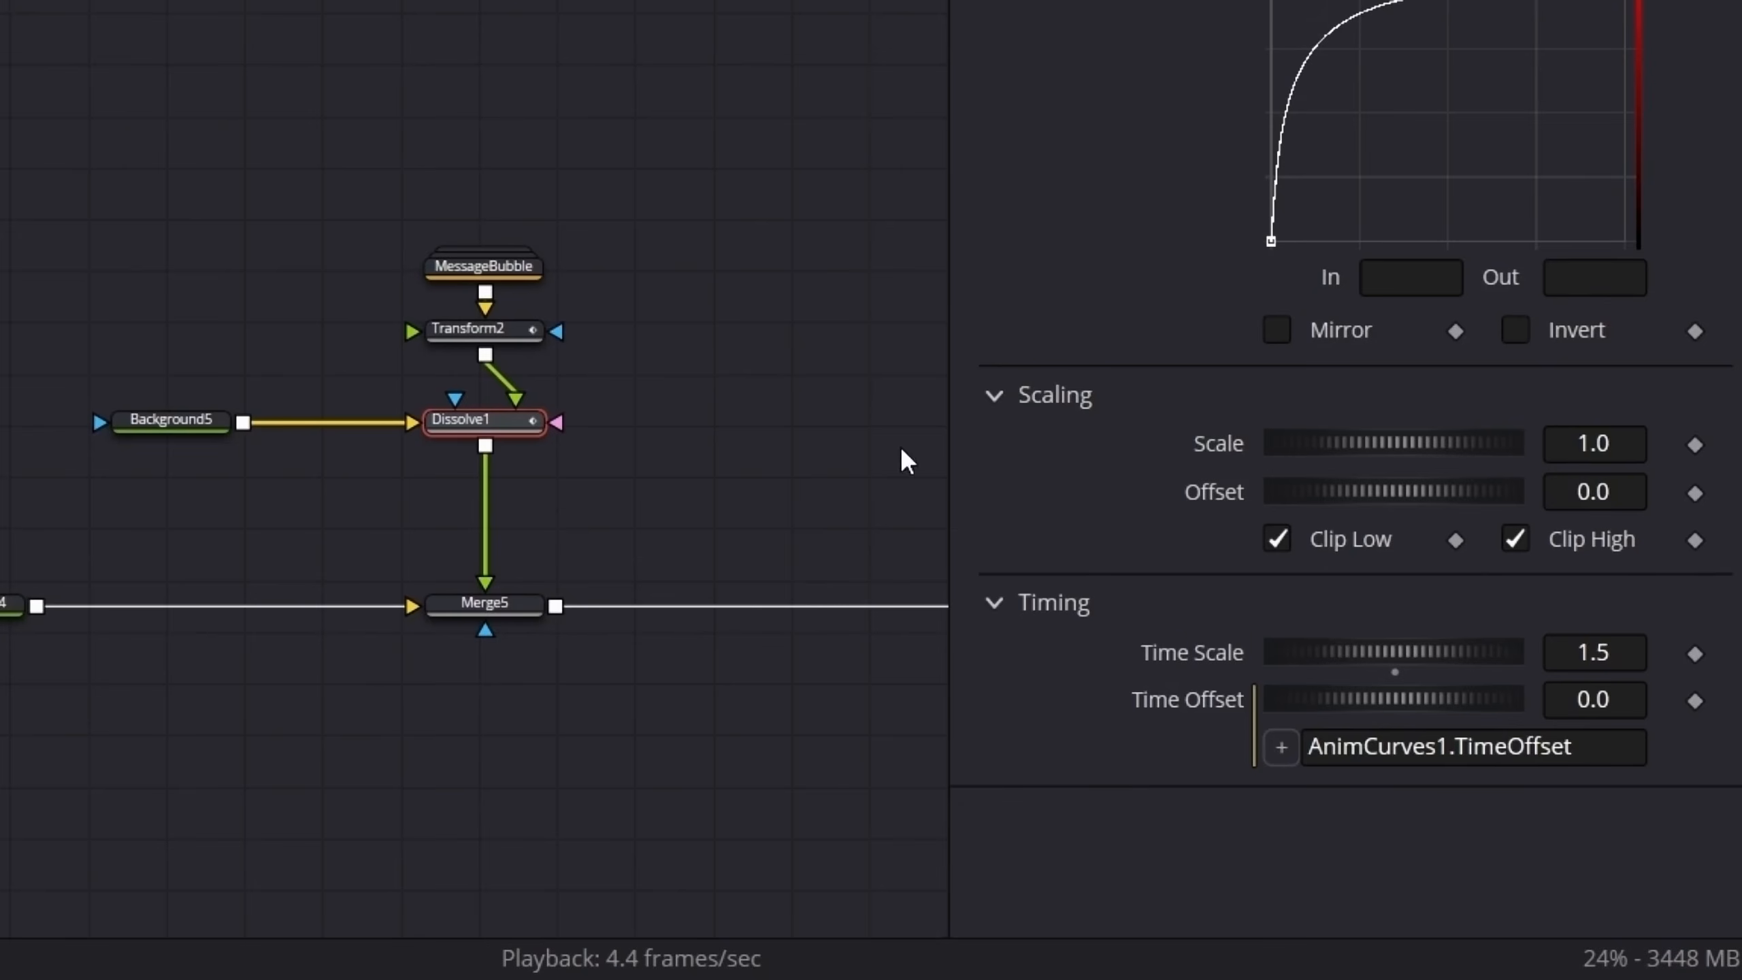
- Test the link by changing Transform2's Time Offset to 0.375, check it on Dissolve1, and restore it to 0.0
{"action": "left_click", "coordinate": [523, 331]}
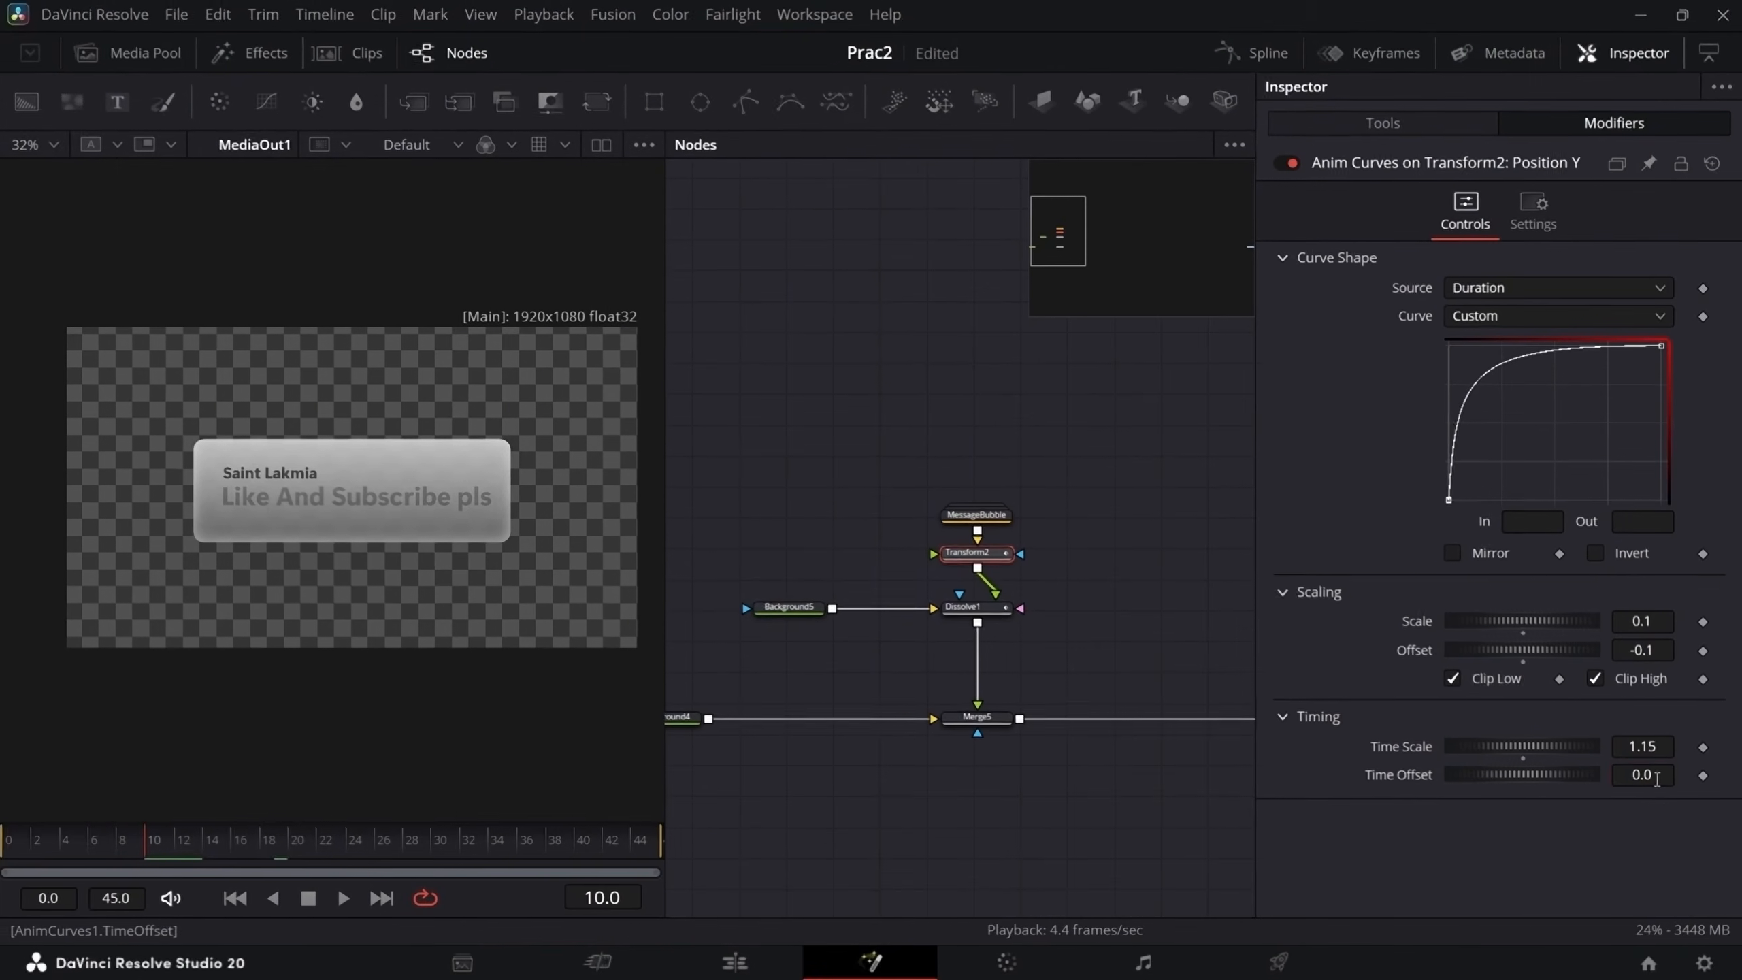
{"action": "left_click_drag", "start_coordinate": [1611, 710], "coordinate": [1537, 710]}
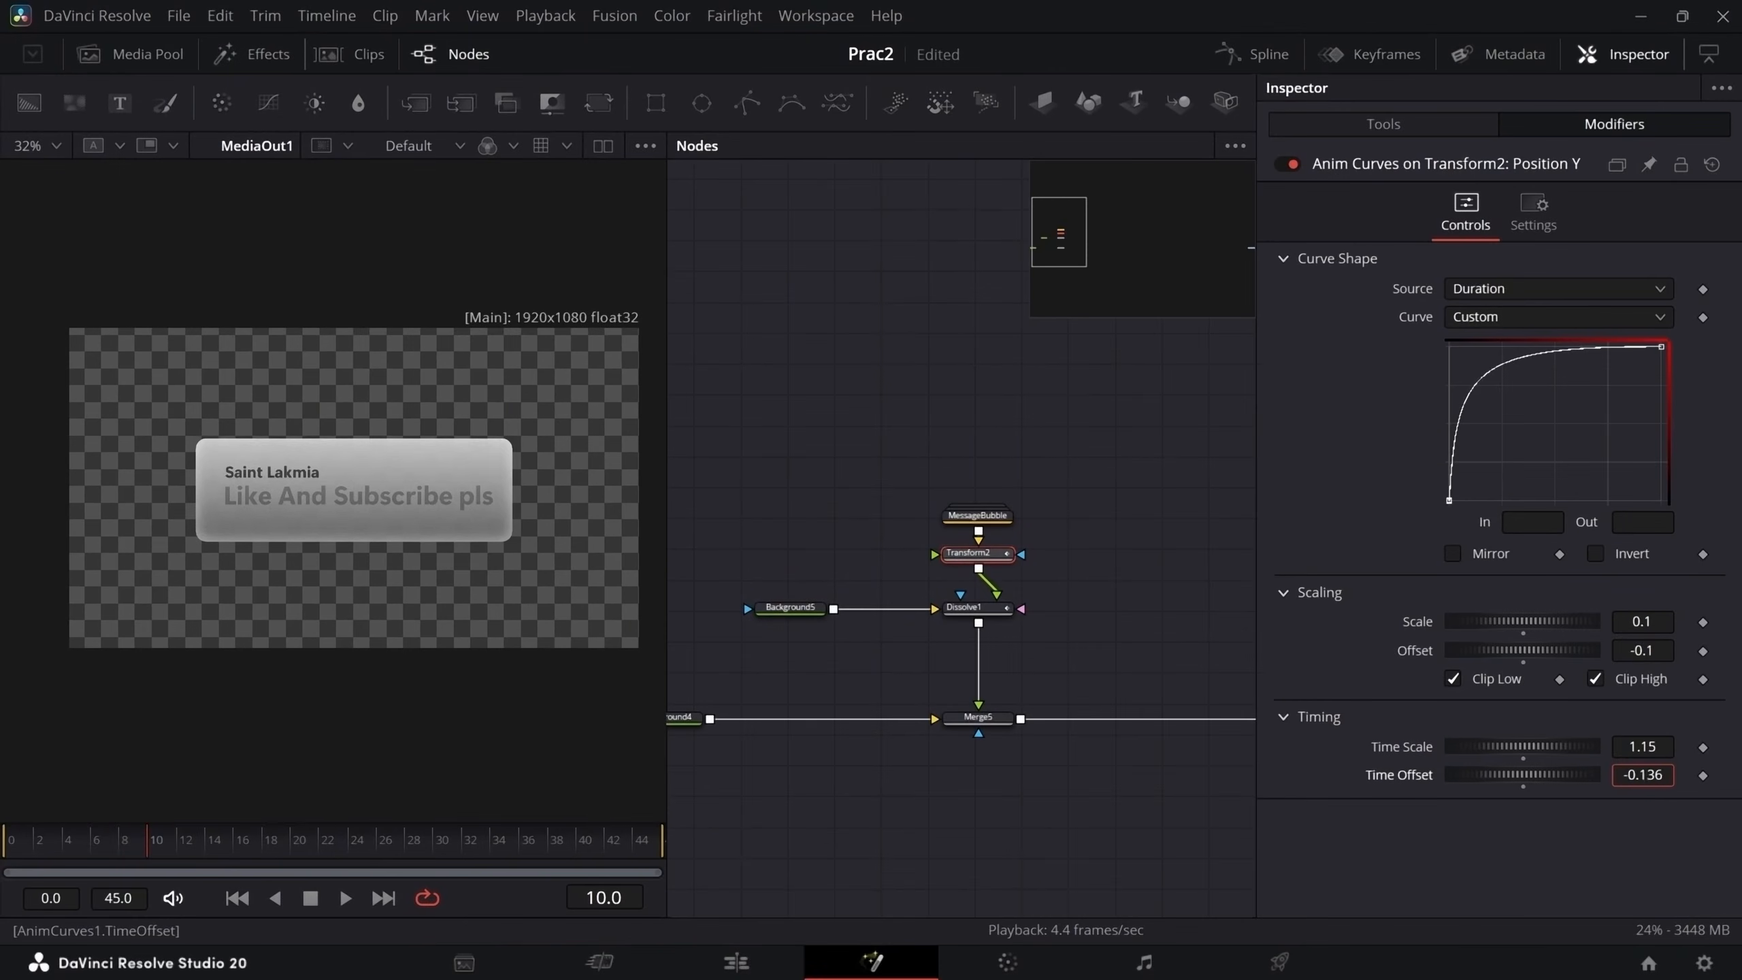
{"action": "left_click_drag", "start_coordinate": [1537, 780], "coordinate": [1656, 780]}
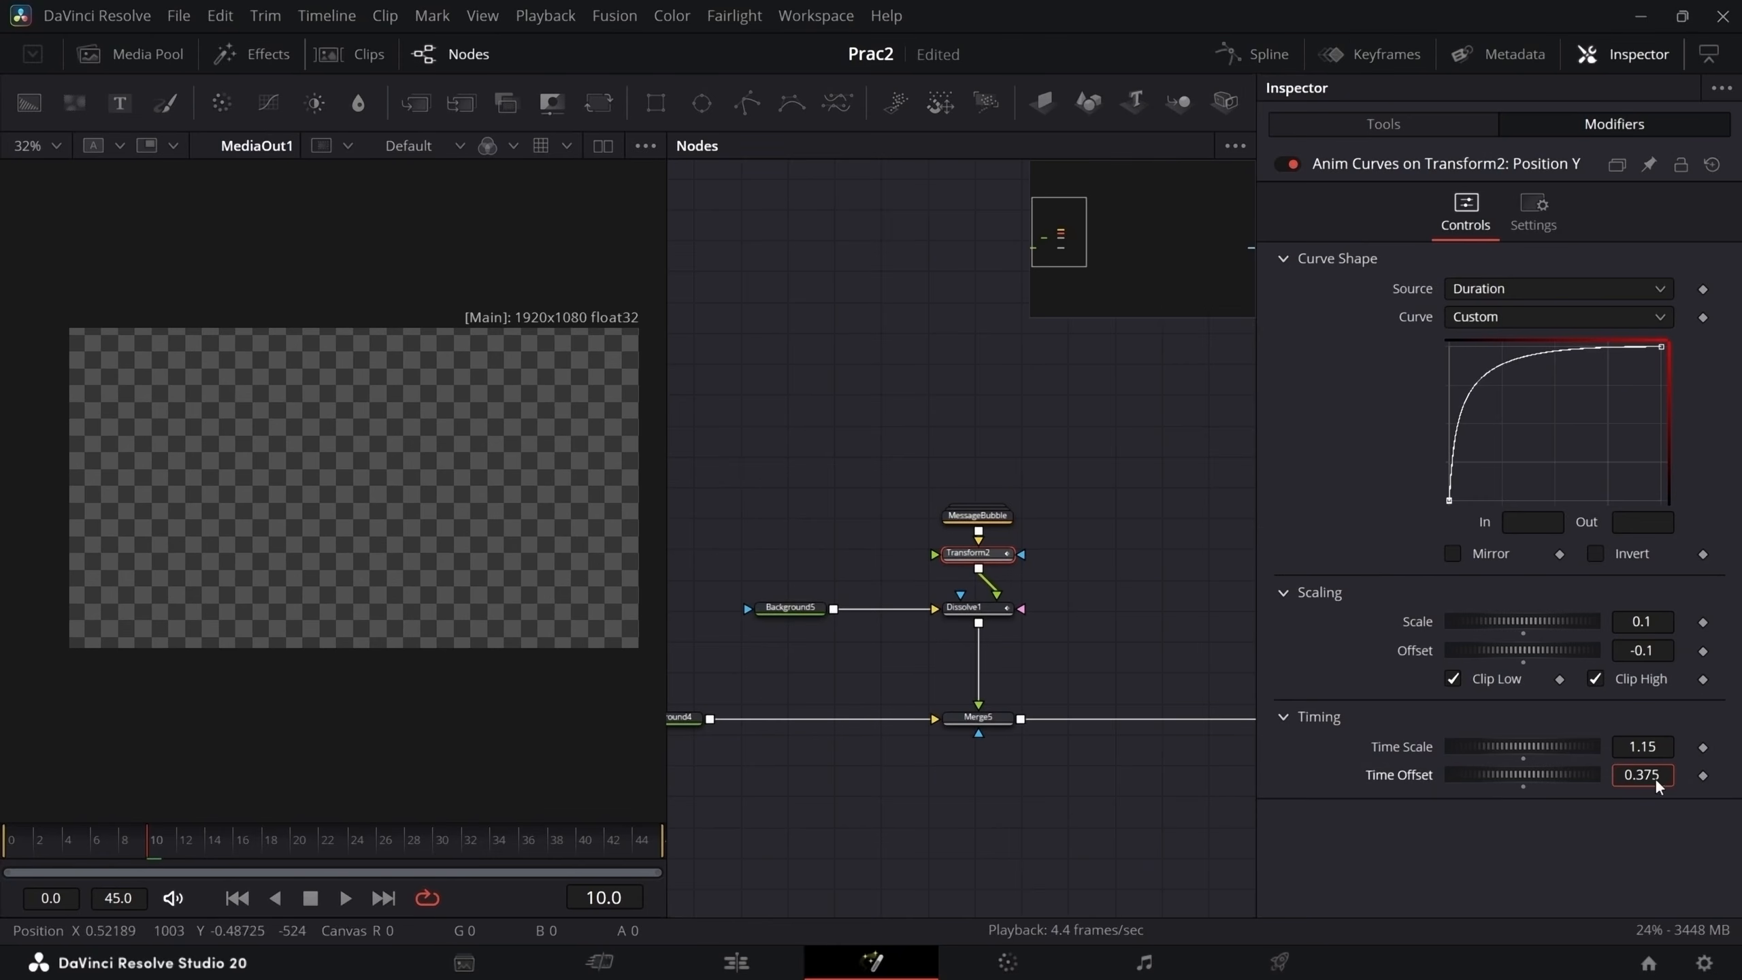
{"action": "left_click", "coordinate": [998, 611]}
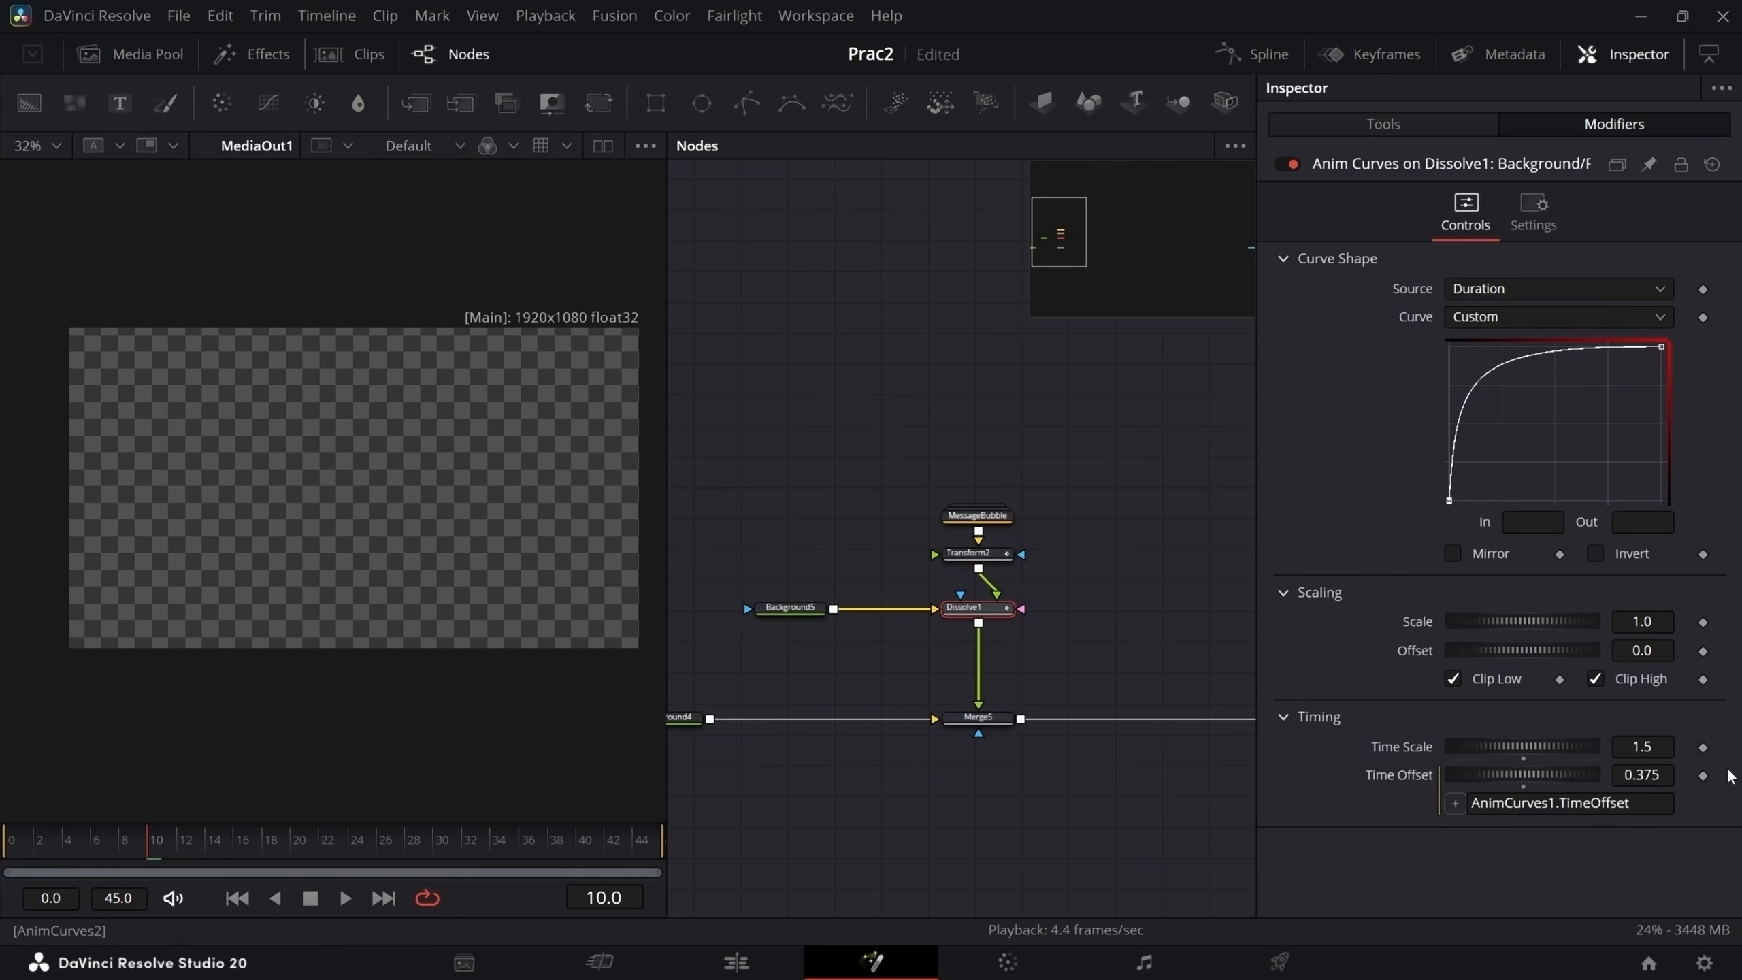
{"action": "left_click", "coordinate": [991, 557]}
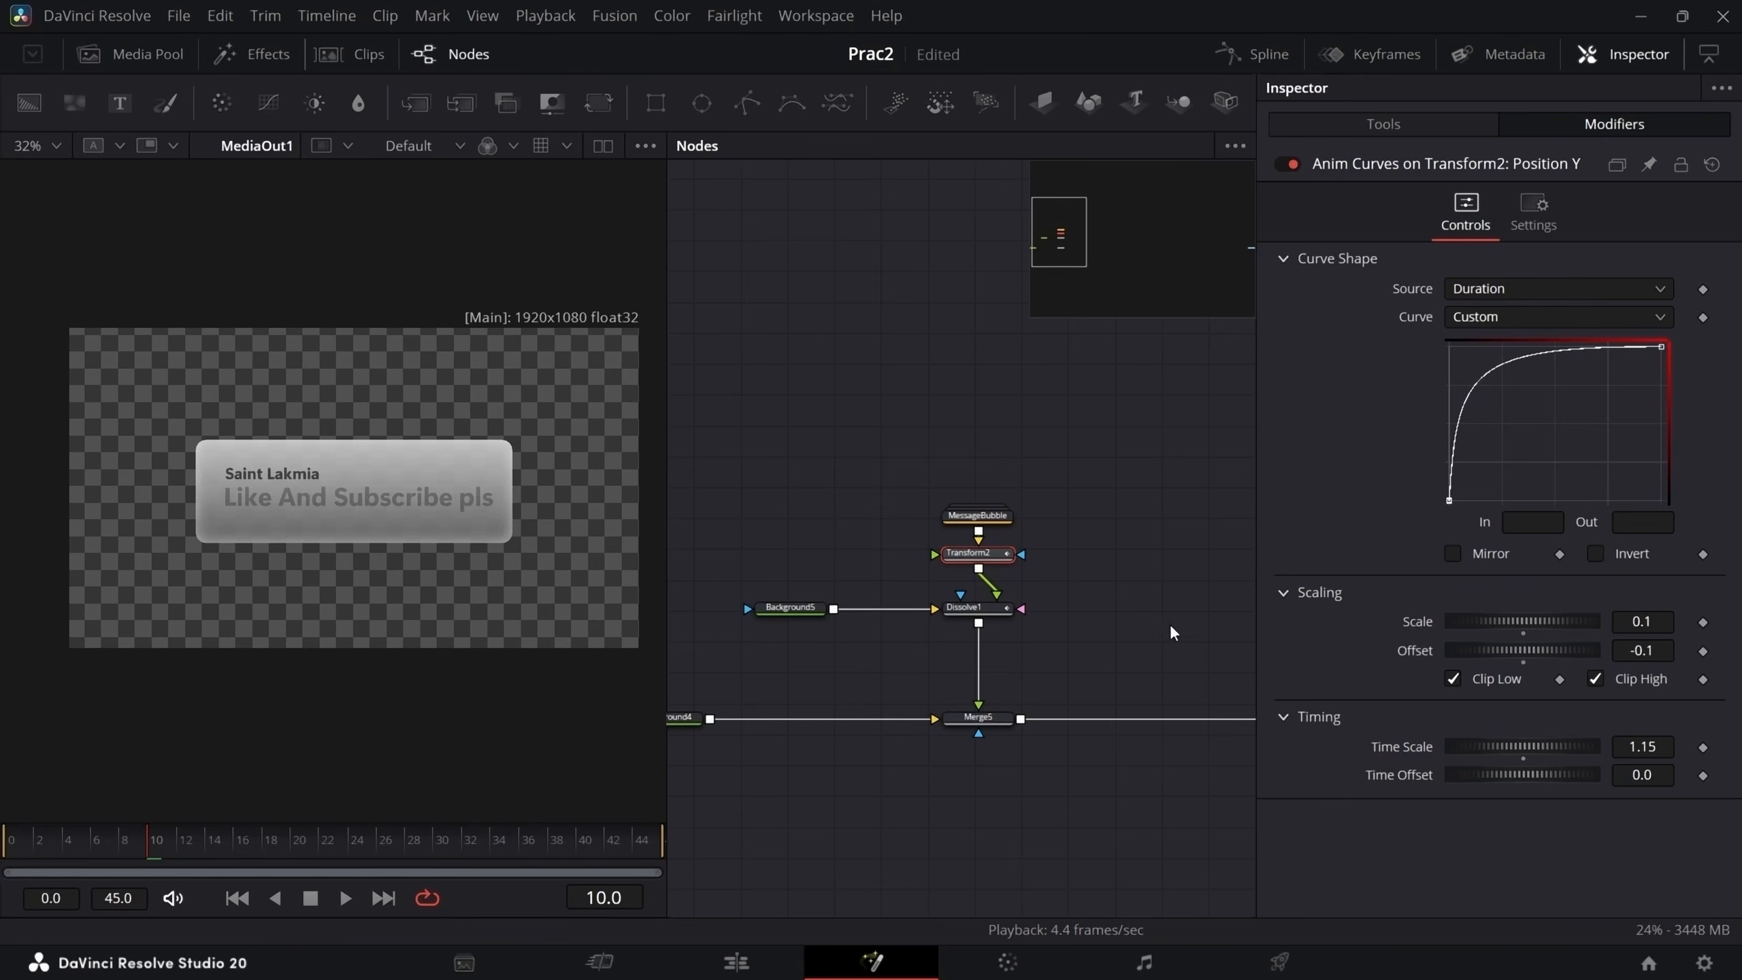
- Duplicate the MessageBubble, Transform2, Dissolve1, Background5 and Merge5 nodes and place the copies beside the original branch
{"action": "scroll", "coordinate": [960, 698], "scroll_direction": "down", "scroll_amount": 3}
{"action": "scroll", "coordinate": [970, 707], "scroll_direction": "up", "scroll_amount": 3}
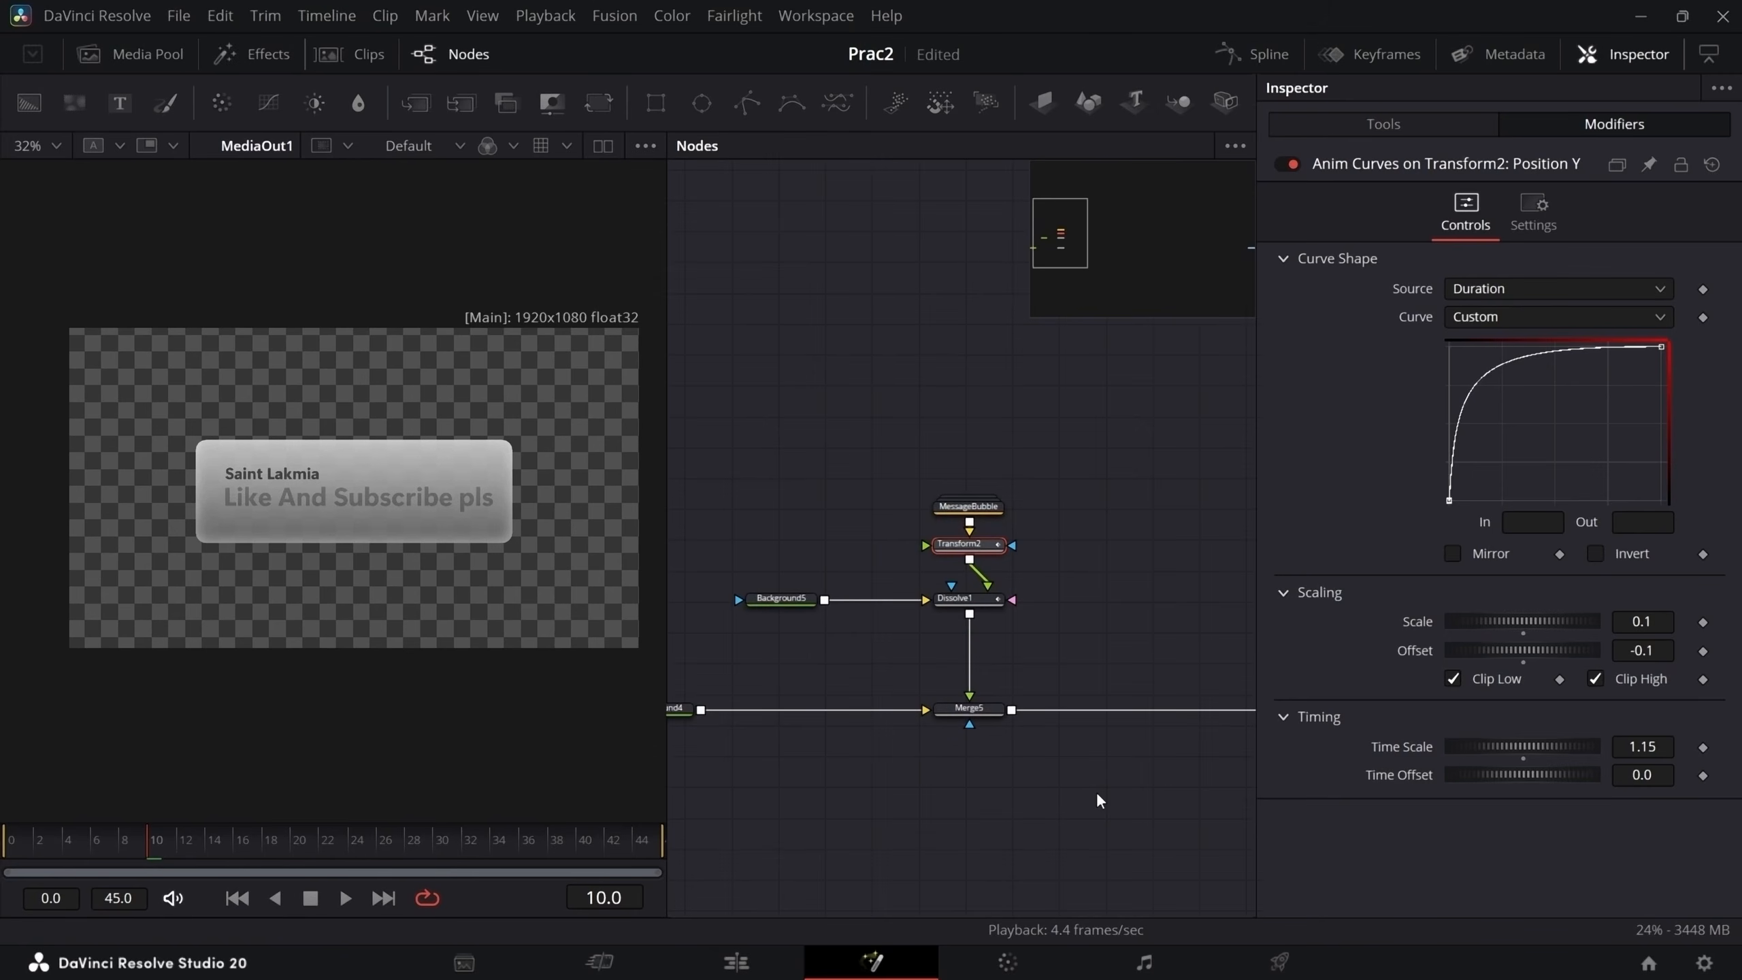
{"action": "scroll", "coordinate": [987, 762], "scroll_direction": "down", "scroll_amount": 3}
{"action": "left_click_drag", "start_coordinate": [1037, 793], "coordinate": [803, 456]}
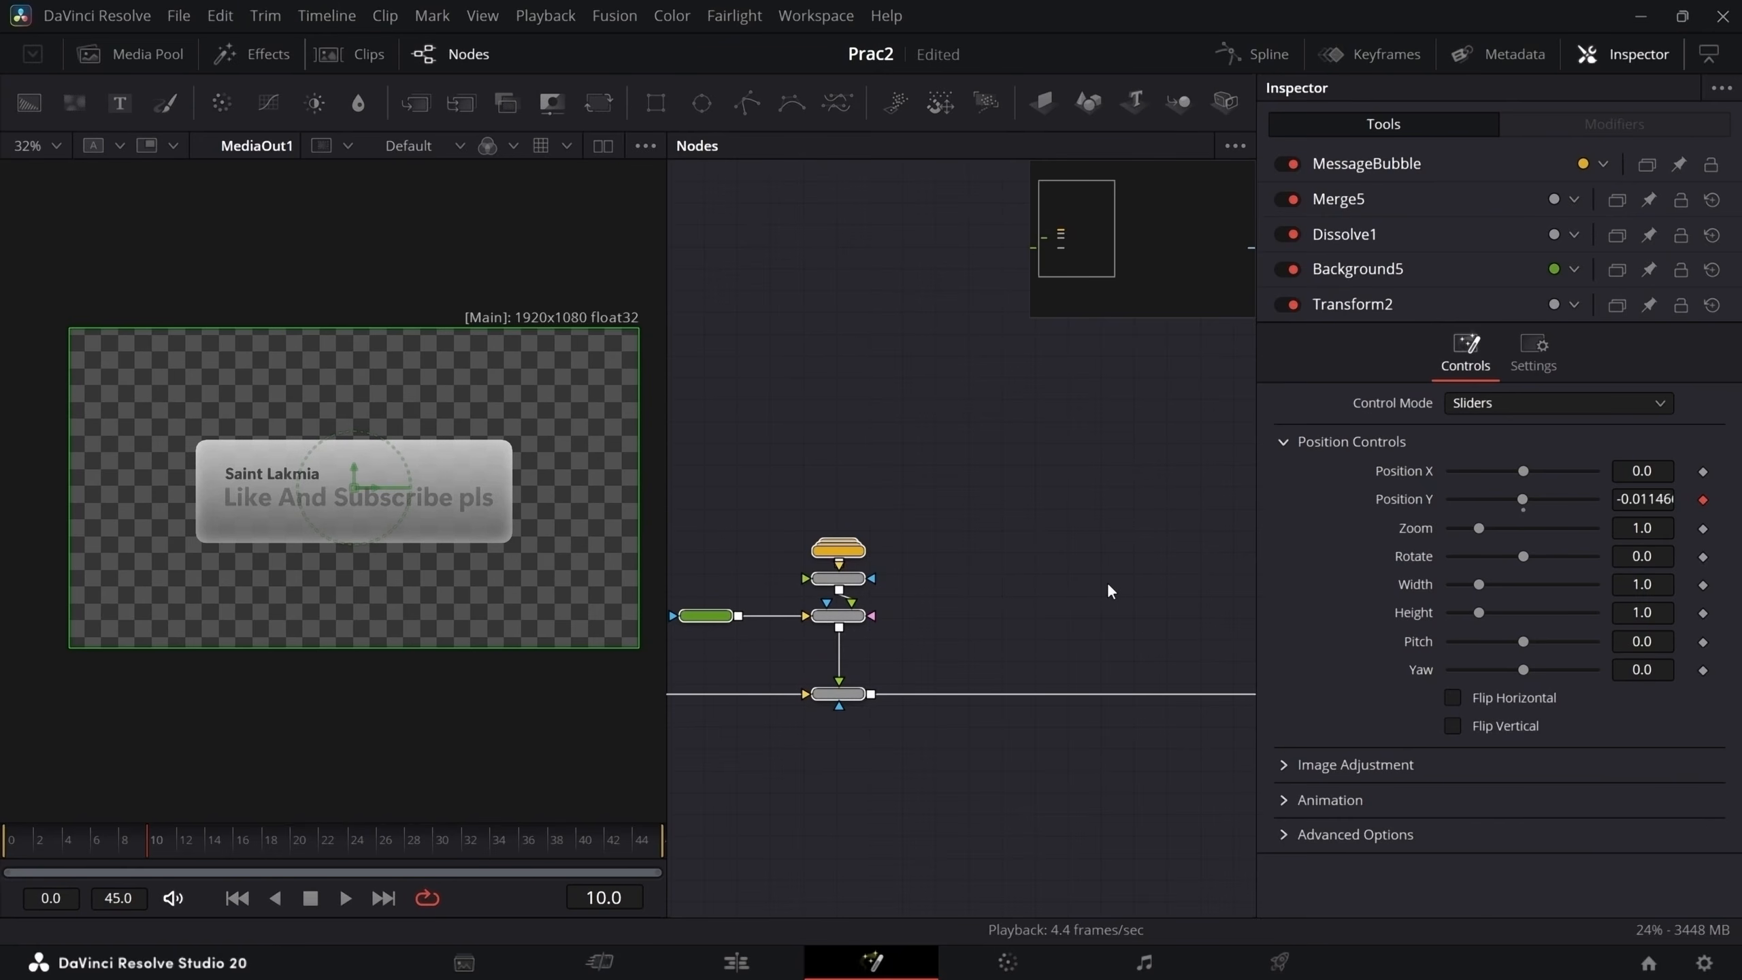
{"action": "key", "text": "ctrl+v"}
{"action": "left_click_drag", "start_coordinate": [1116, 583], "coordinate": [1131, 643]}
- Connect Merge5 into Merge5_1 and Merge5_1 to MediaOut1, and line the duplicated branch up with the main chain
{"action": "left_click_drag", "start_coordinate": [871, 695], "coordinate": [894, 655]}
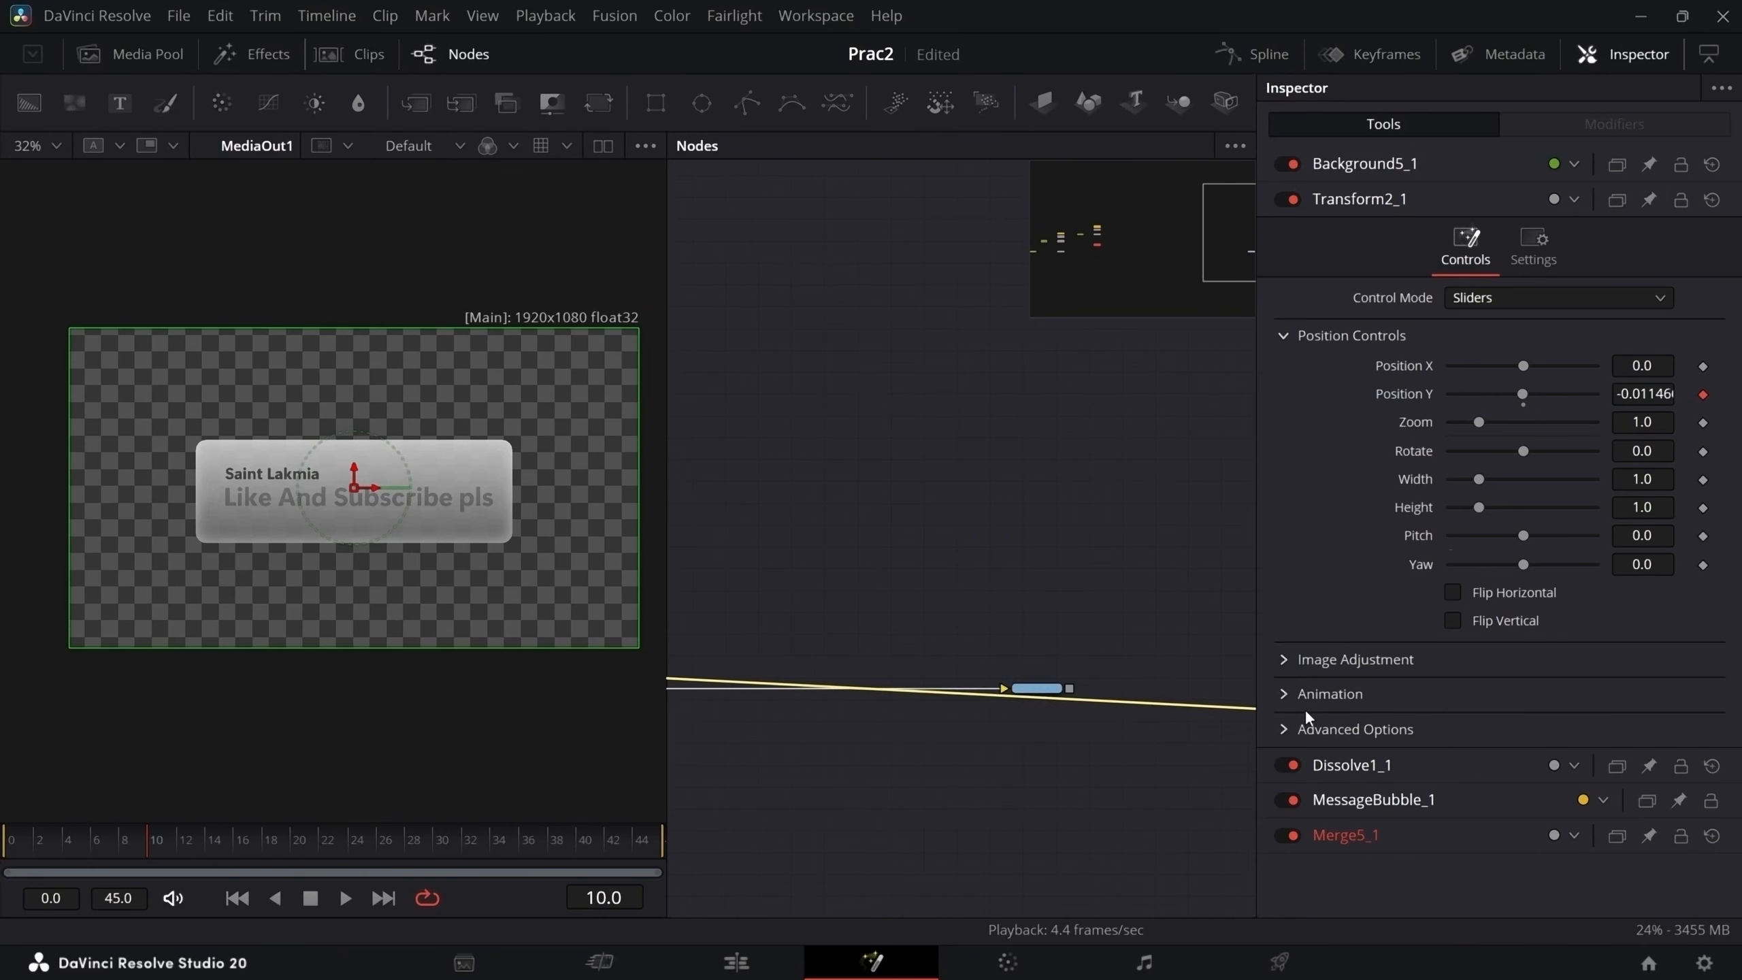
{"action": "left_click_drag", "start_coordinate": [949, 691], "coordinate": [1189, 643]}
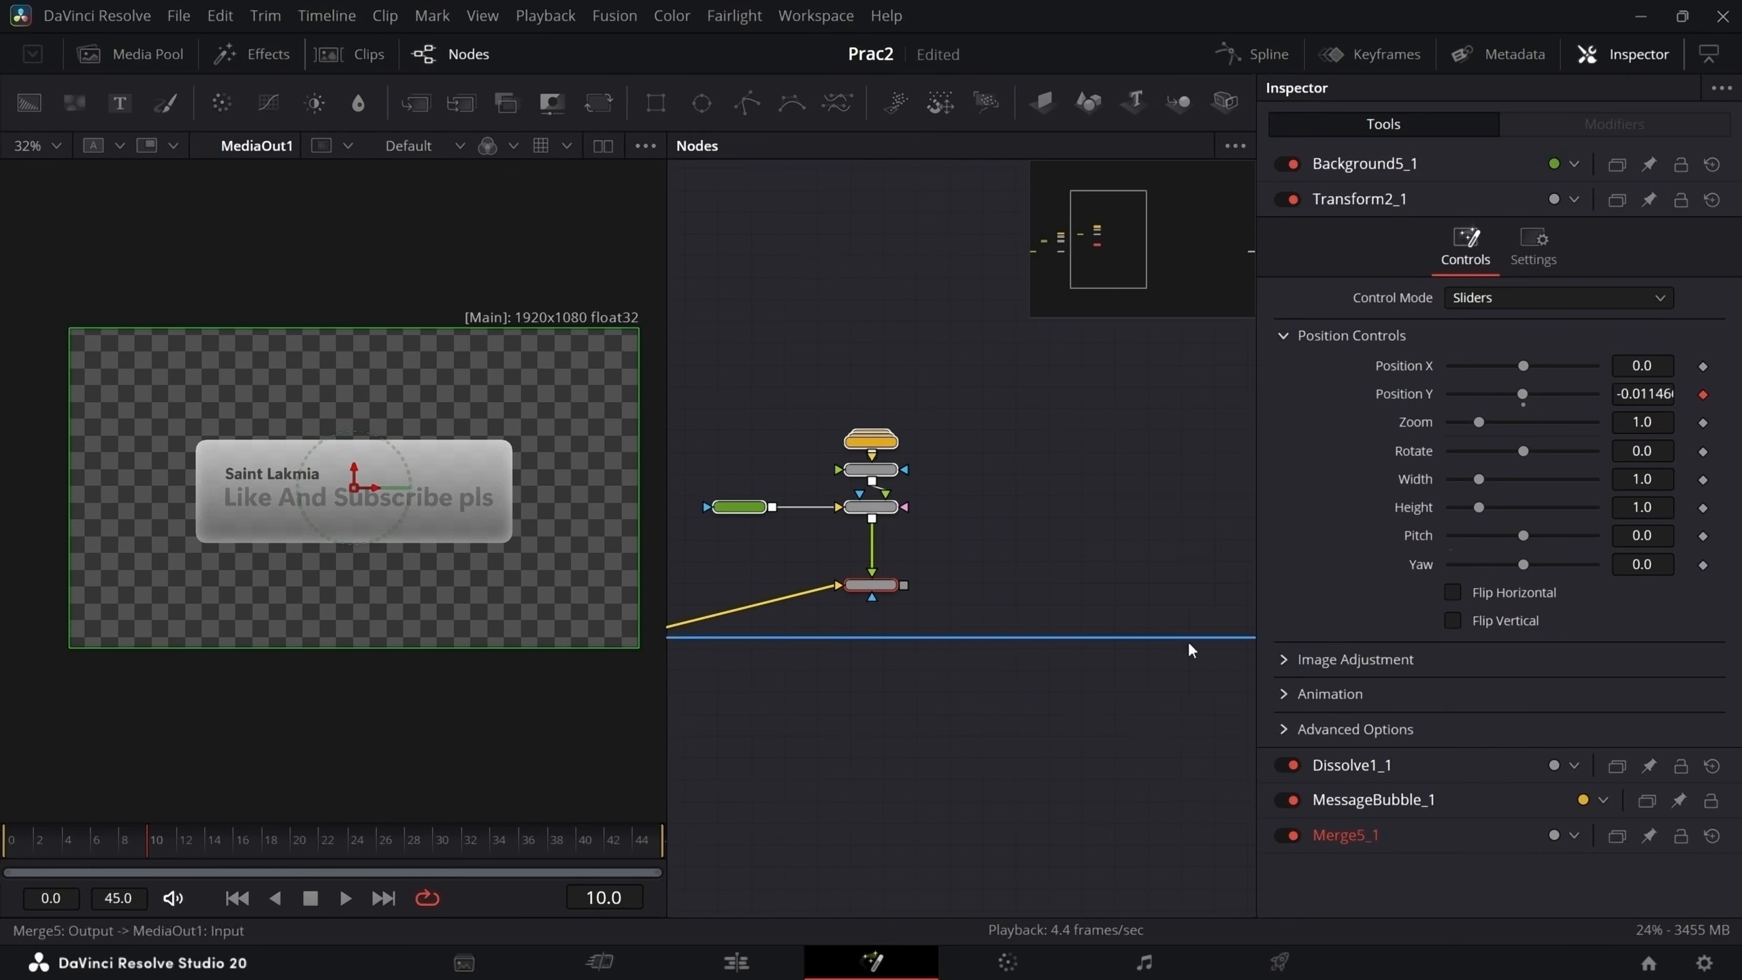
{"action": "left_click_drag", "start_coordinate": [901, 589], "coordinate": [1031, 637]}
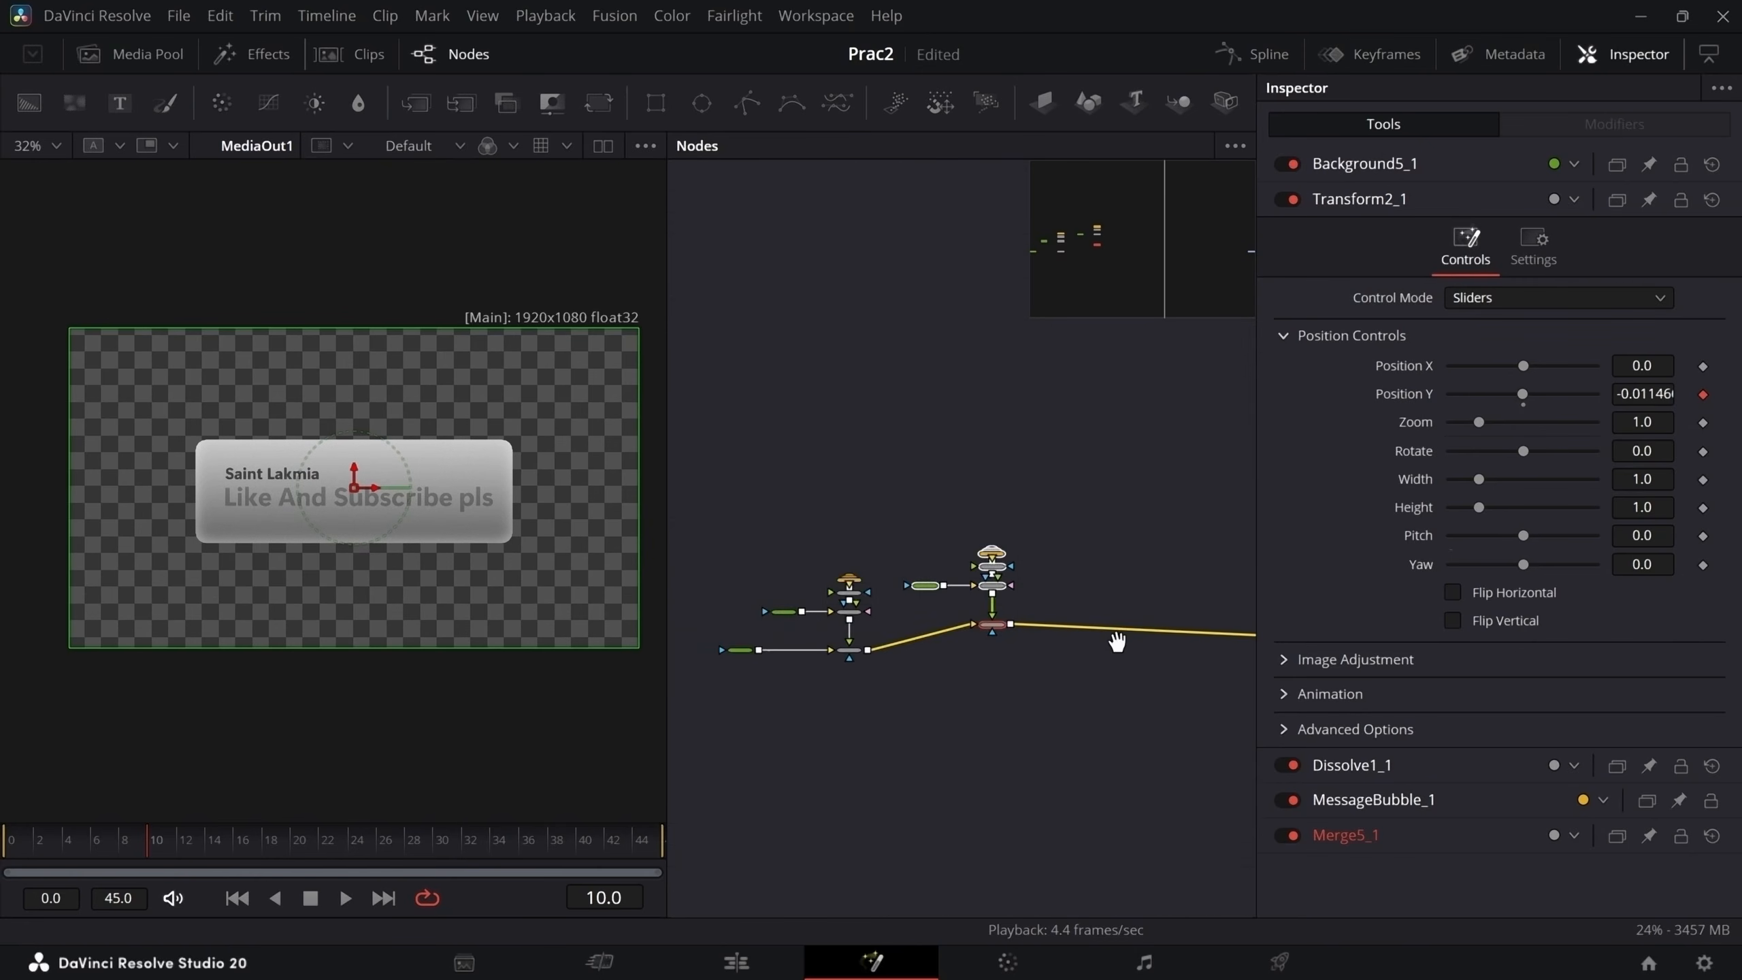
{"action": "left_click_drag", "start_coordinate": [1214, 705], "coordinate": [985, 419]}
{"action": "left_click_drag", "start_coordinate": [1171, 627], "coordinate": [1161, 681]}
- Set the Time Offset of the Anim Curves on Transform2_1's Position Y to 0.25
{"action": "scroll", "coordinate": [871, 528], "scroll_direction": "up", "scroll_amount": 5}
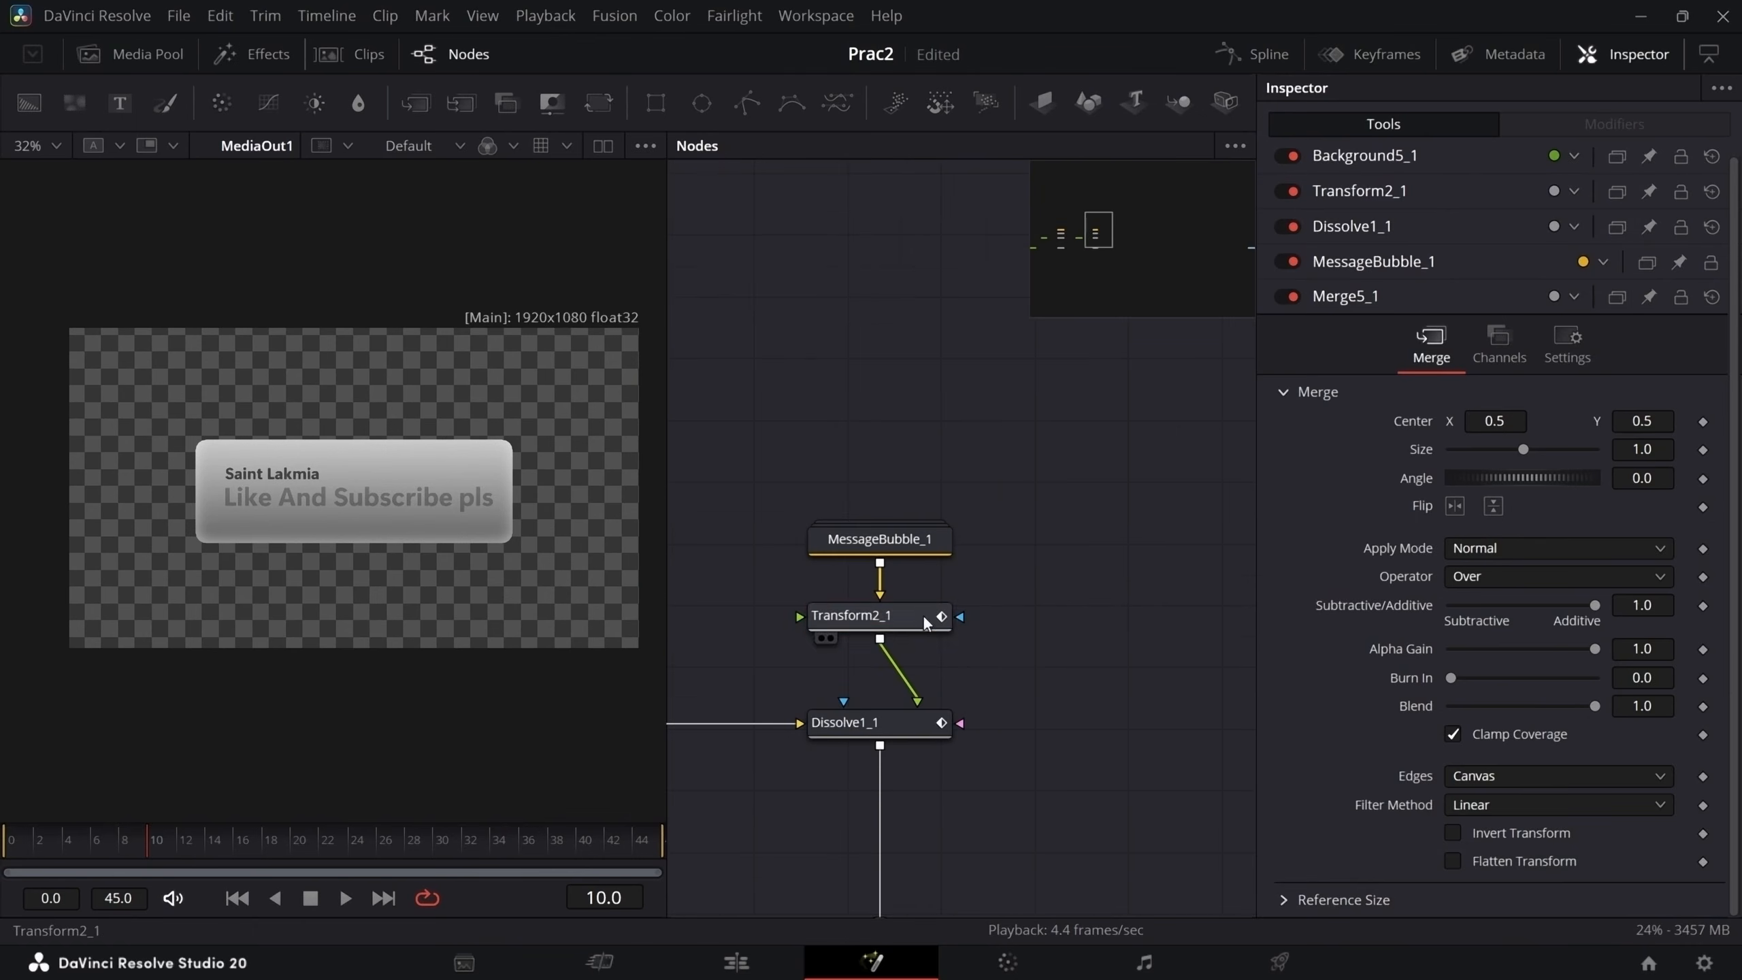
{"action": "left_click", "coordinate": [927, 623]}
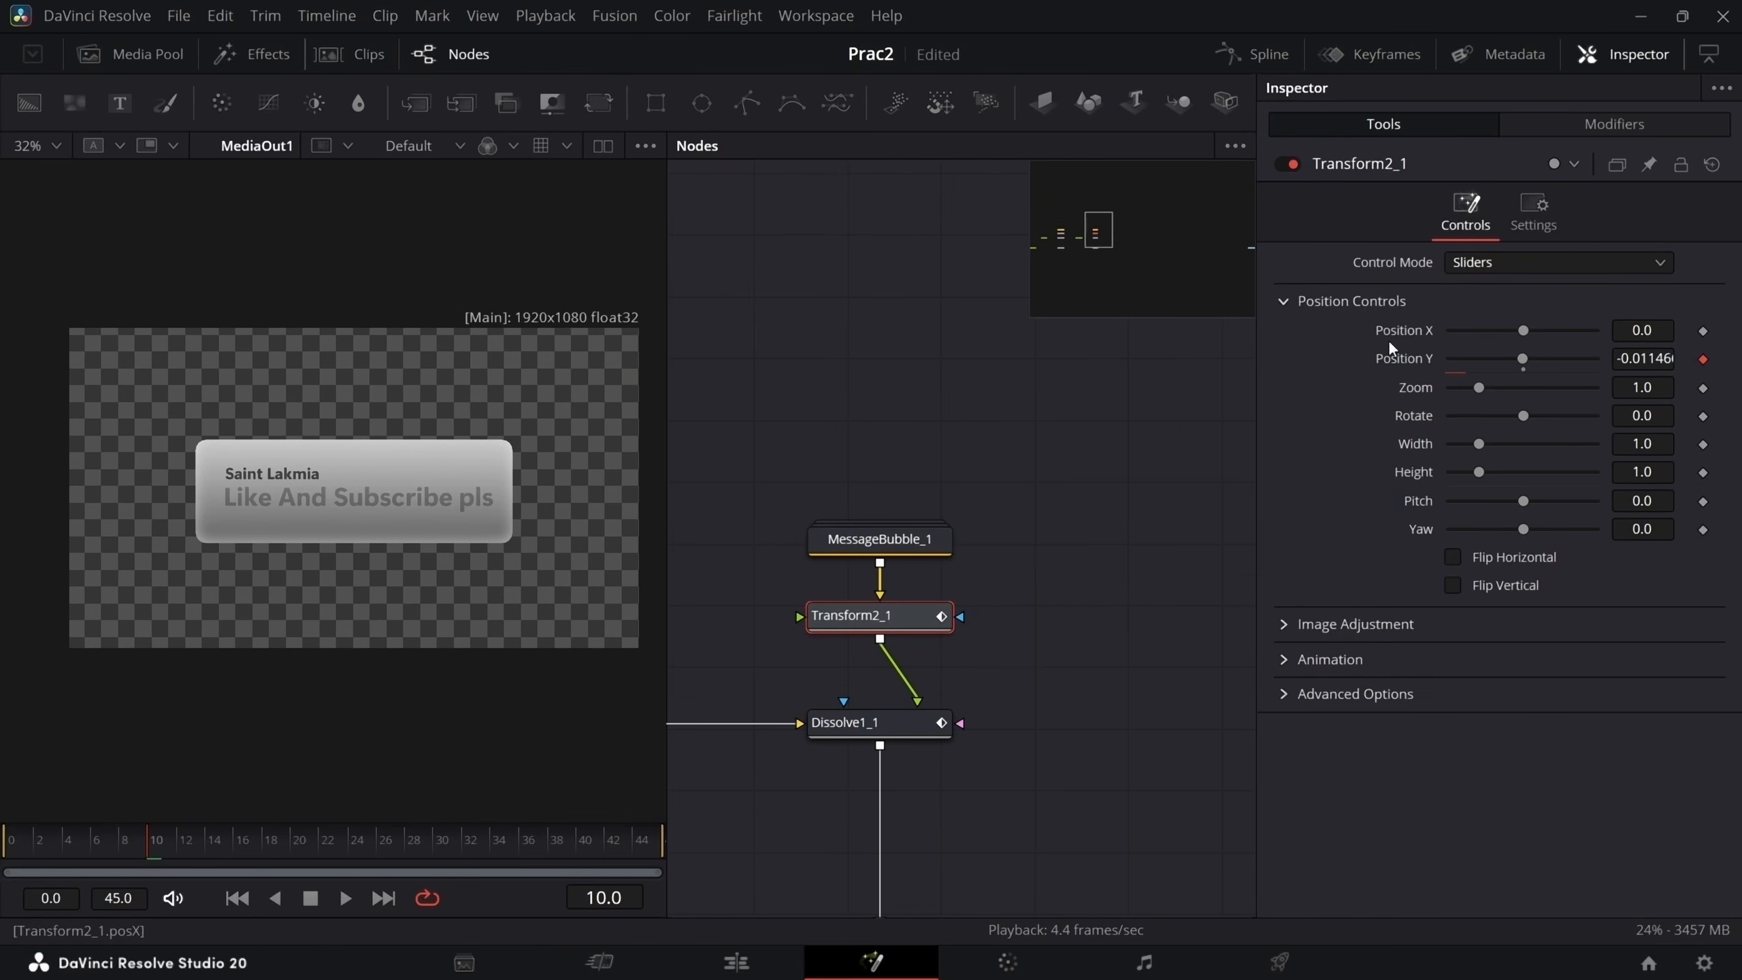
{"action": "left_click", "coordinate": [1626, 129]}
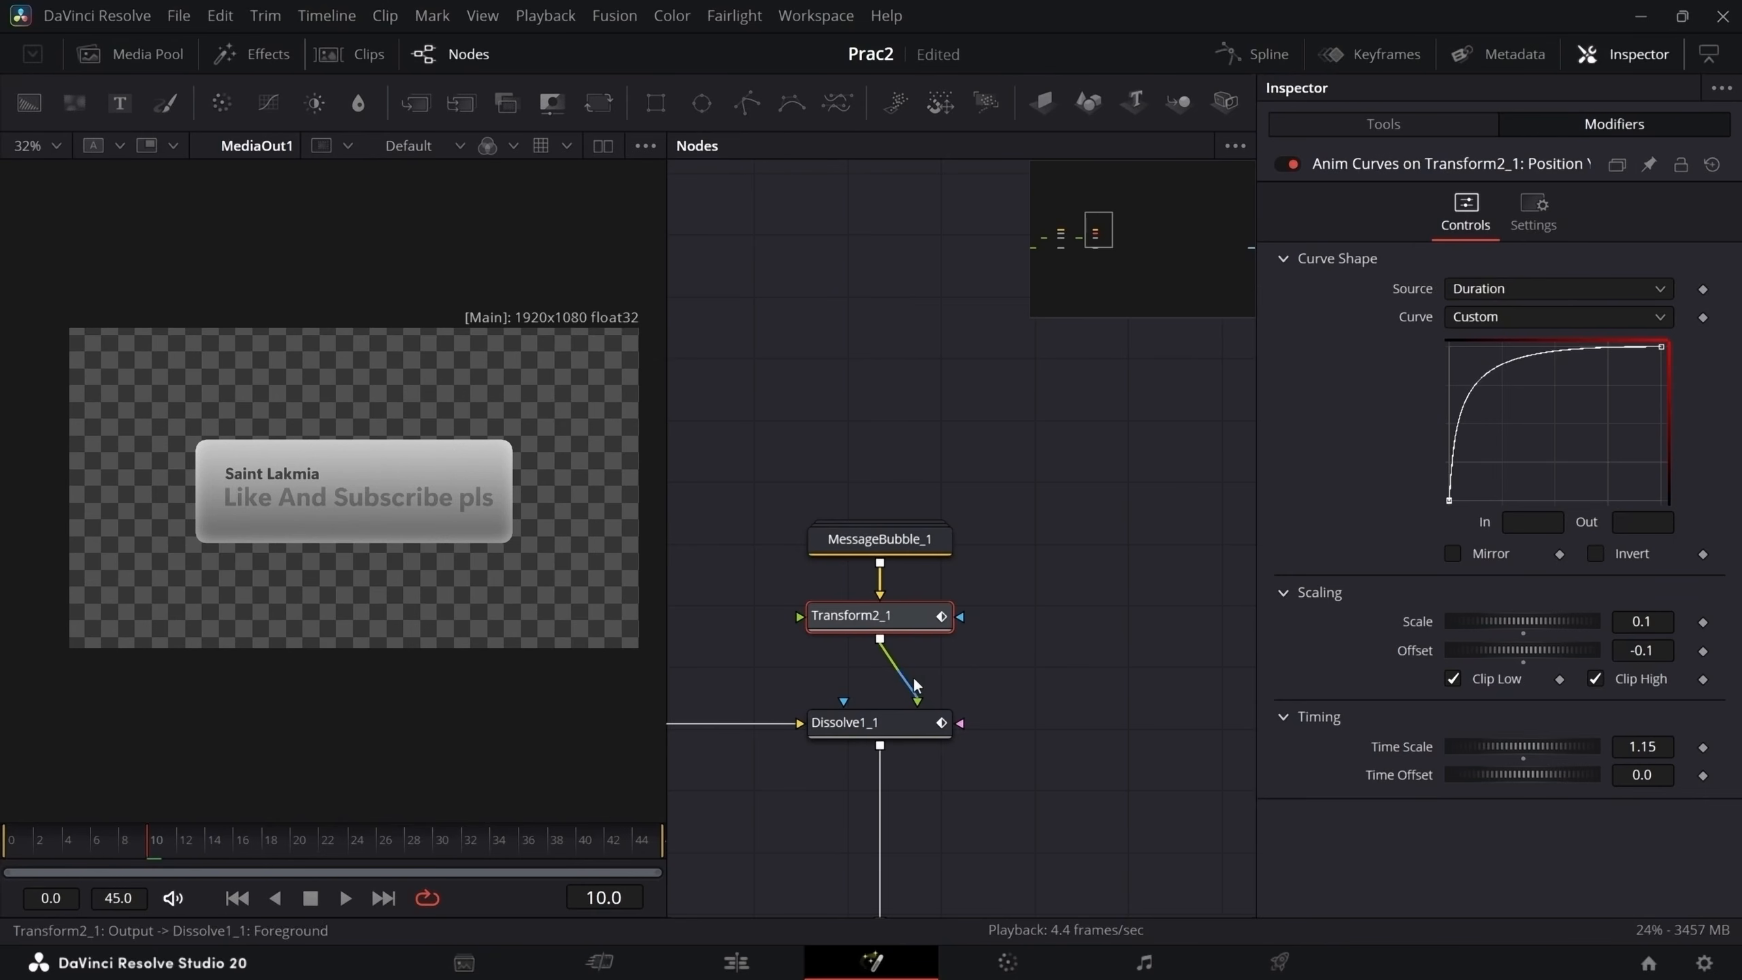
{"action": "scroll", "coordinate": [1073, 610], "scroll_direction": "down", "scroll_amount": 3}
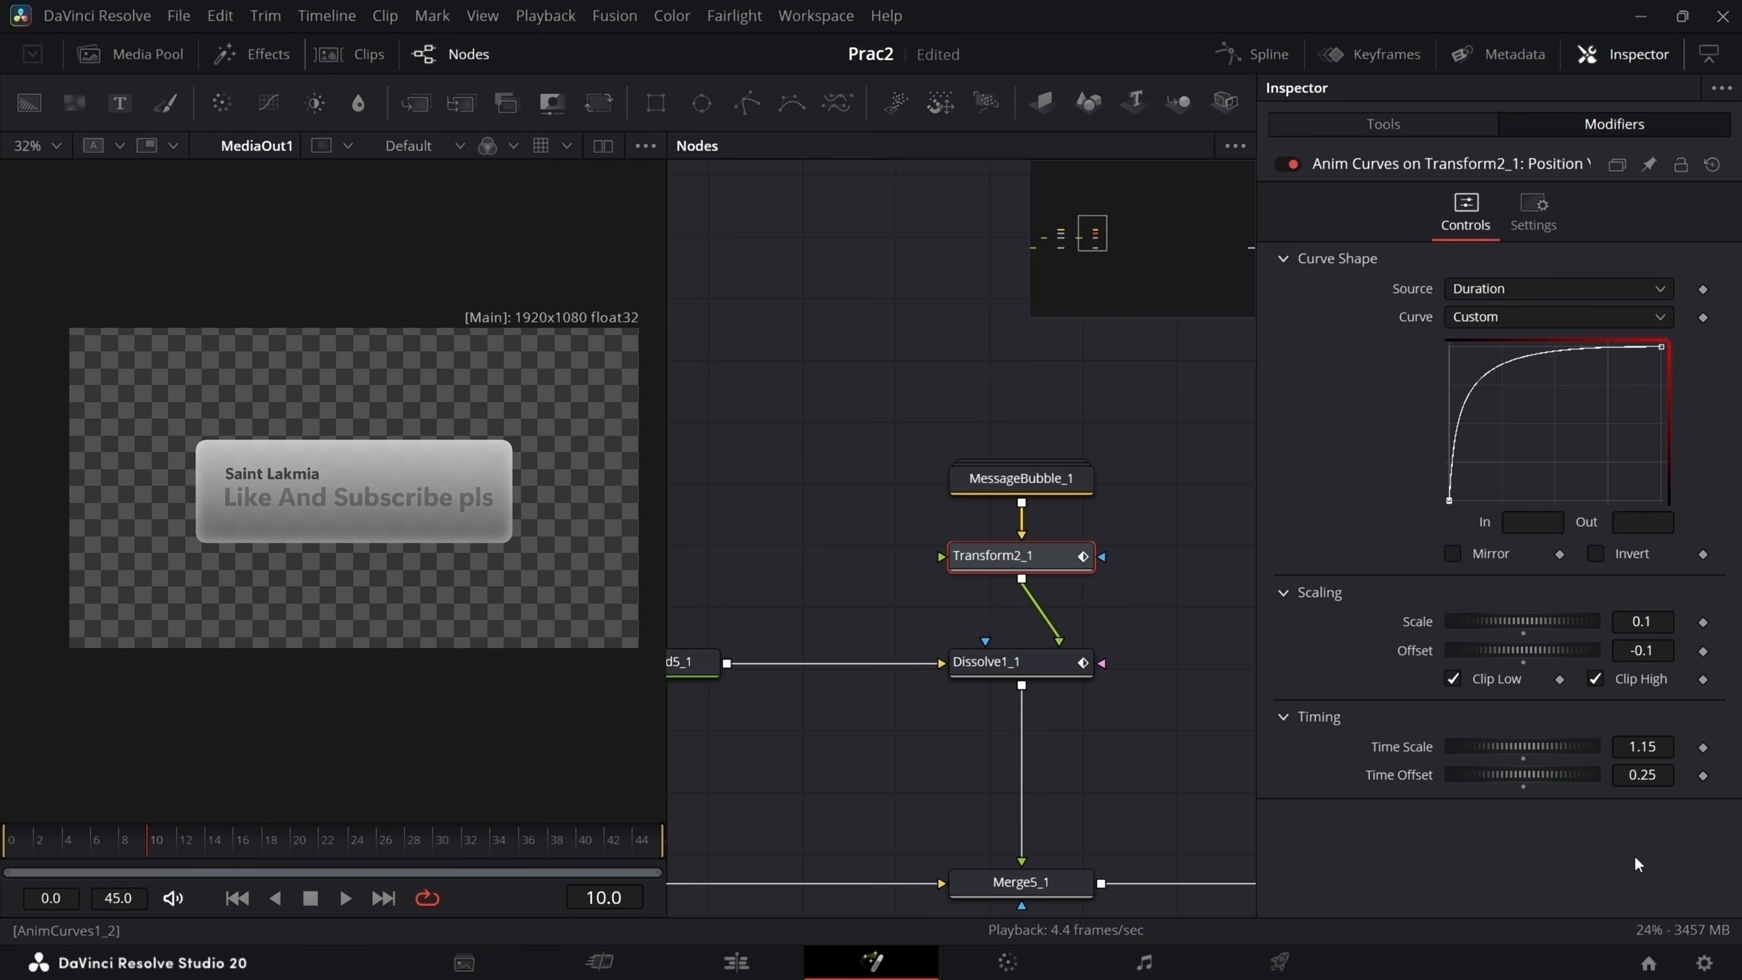
- Play the animation from frame 0 several times to check the timing between the two bubbles, and return to frame 10
{"action": "left_click_drag", "start_coordinate": [135, 847], "coordinate": [3, 887]}
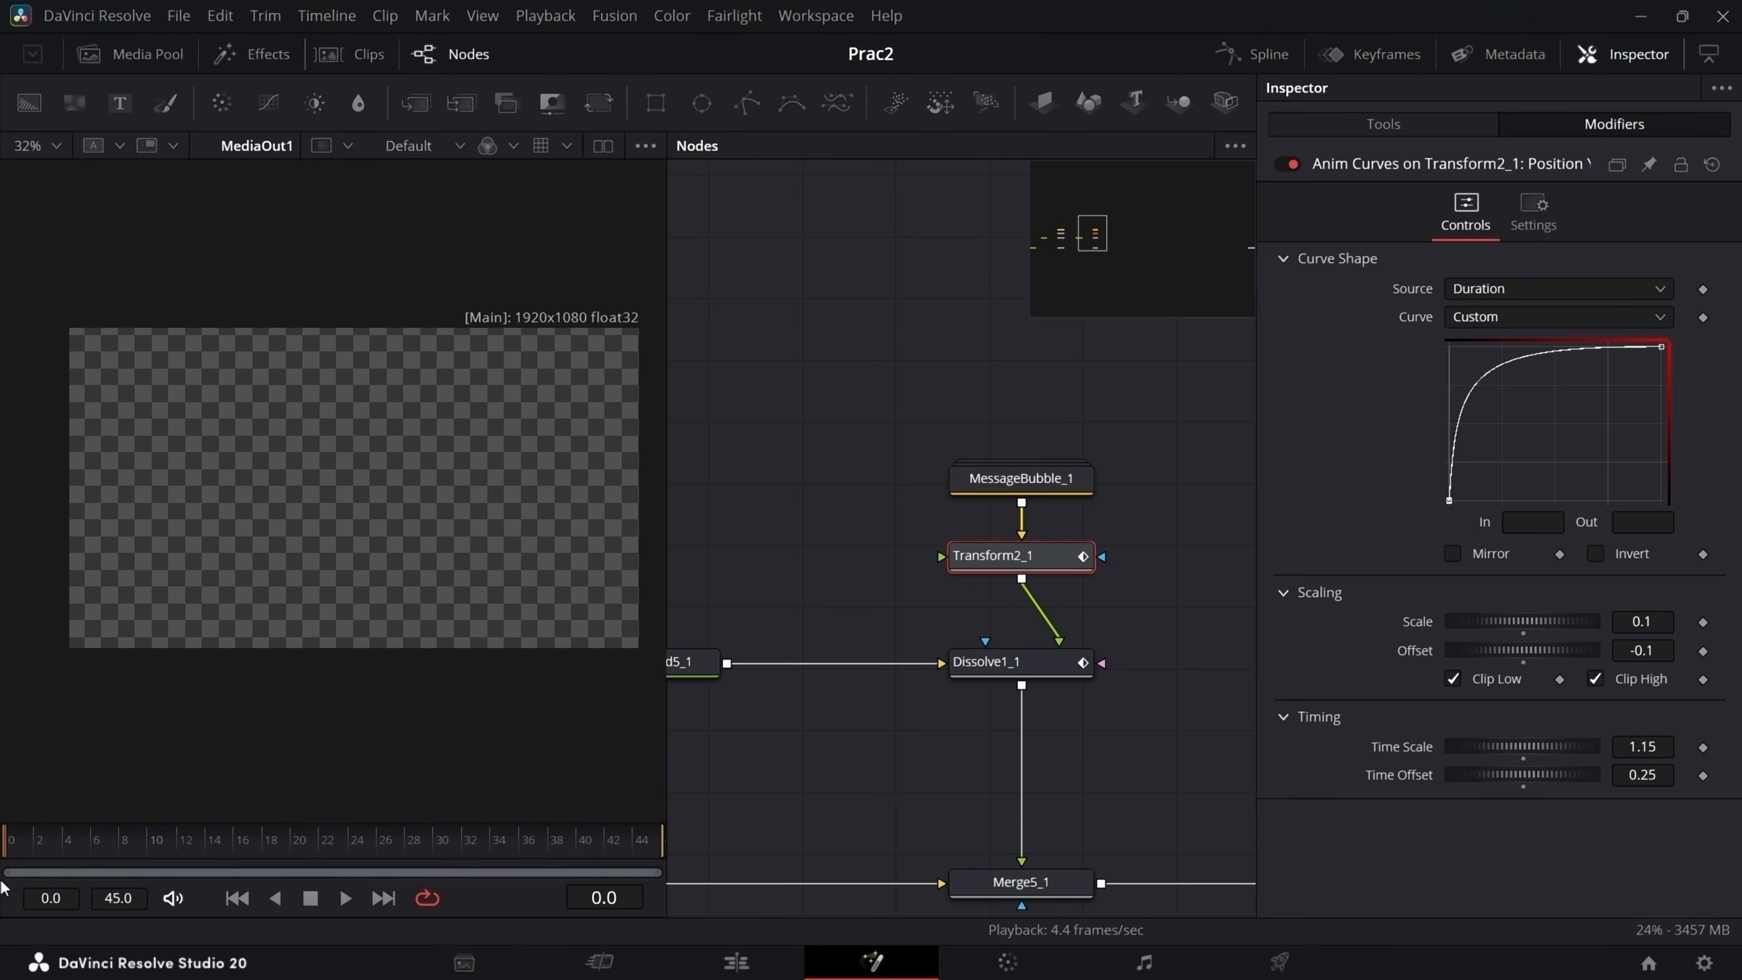
{"action": "scroll", "coordinate": [778, 832], "scroll_direction": "down", "scroll_amount": 3}
{"action": "key", "text": "space"}
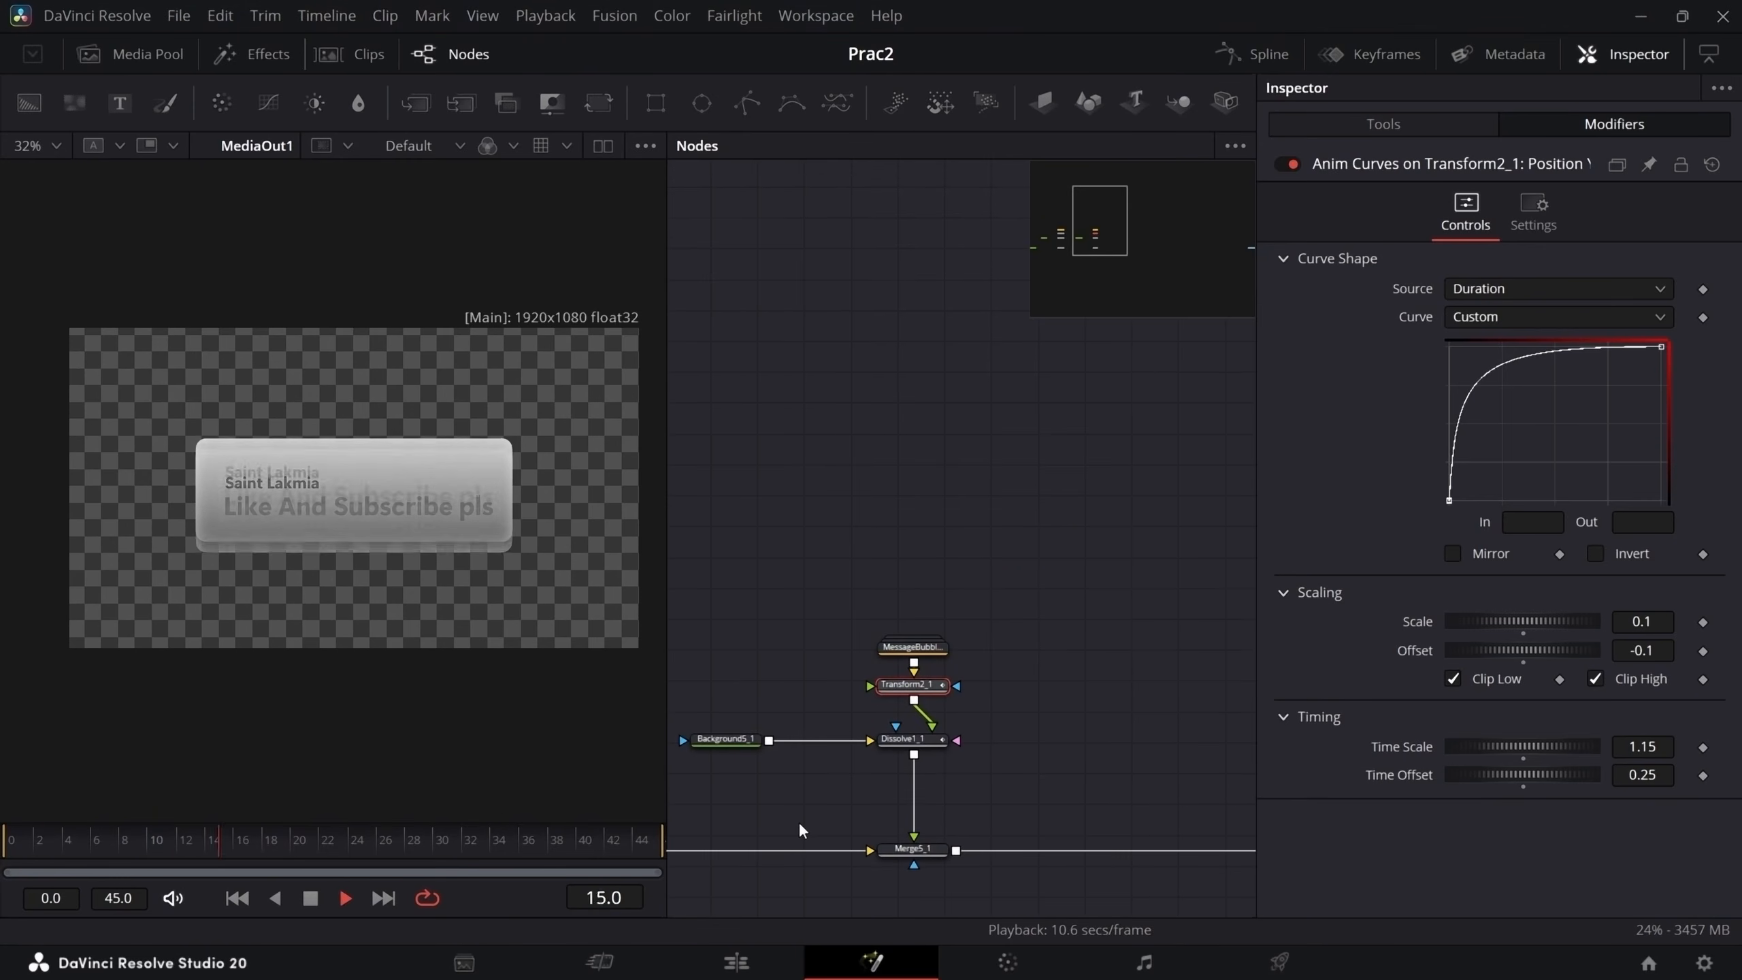
{"action": "left_click_drag", "start_coordinate": [106, 834], "coordinate": [1, 889]}
{"action": "key", "text": "space"}
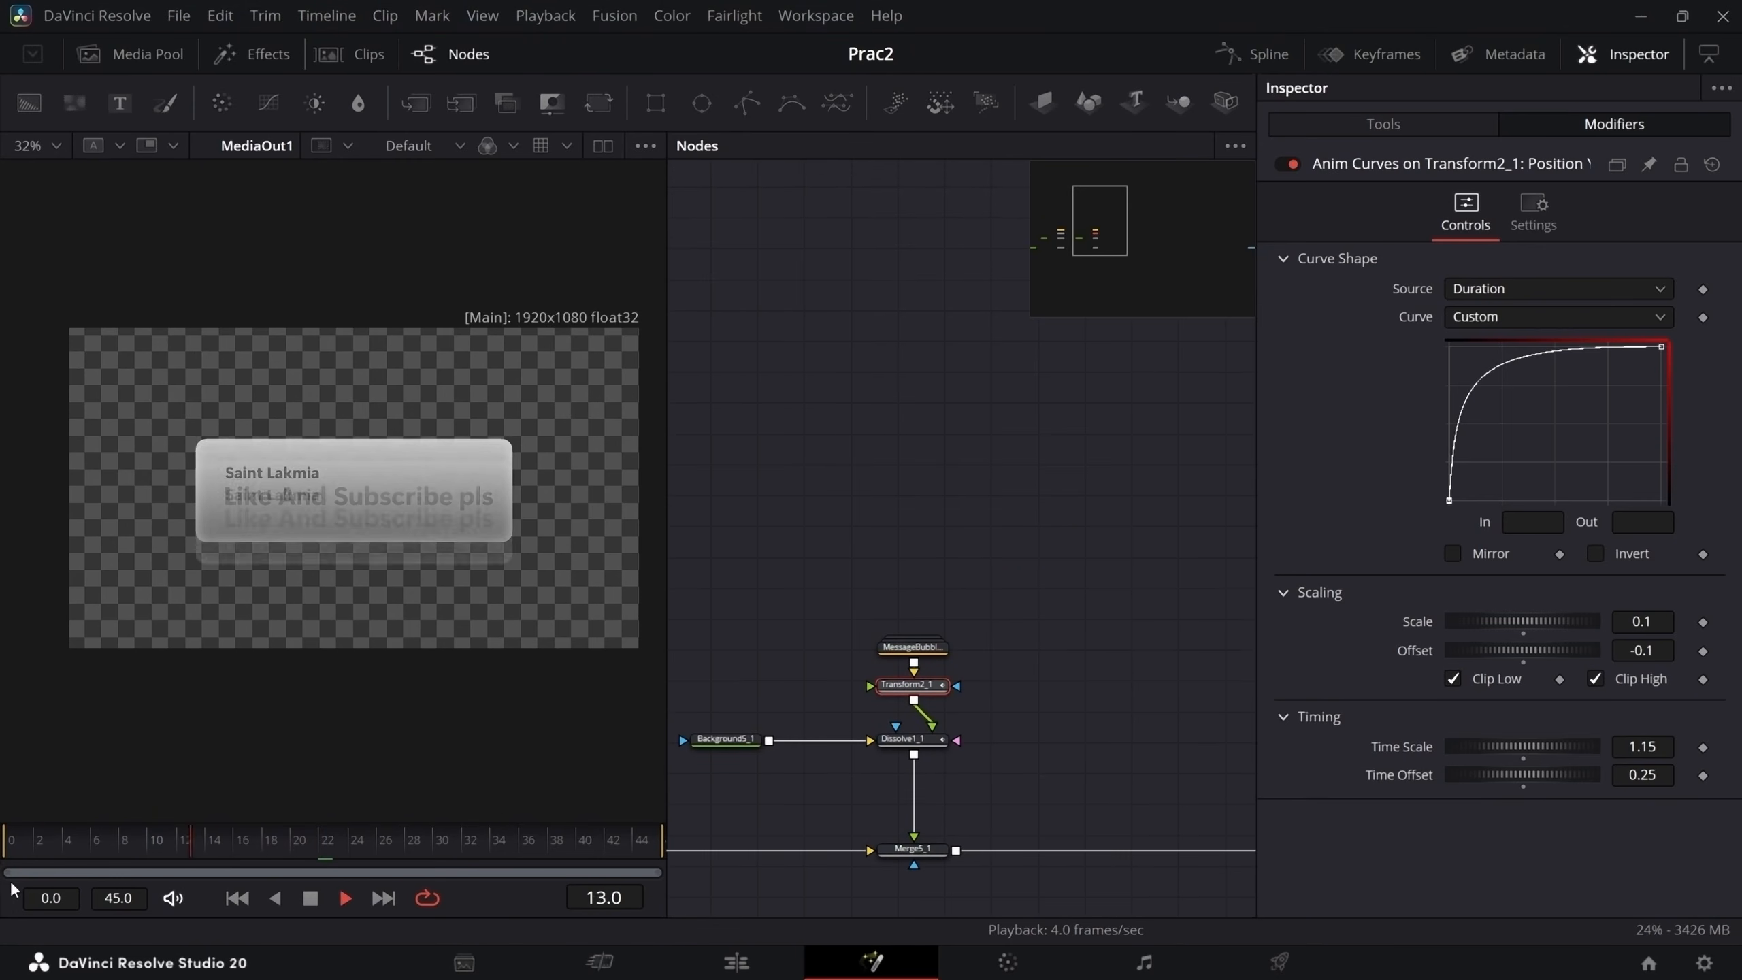
{"action": "key", "text": "space"}
{"action": "left_click_drag", "start_coordinate": [87, 848], "coordinate": [1, 887]}
{"action": "key", "text": "space"}
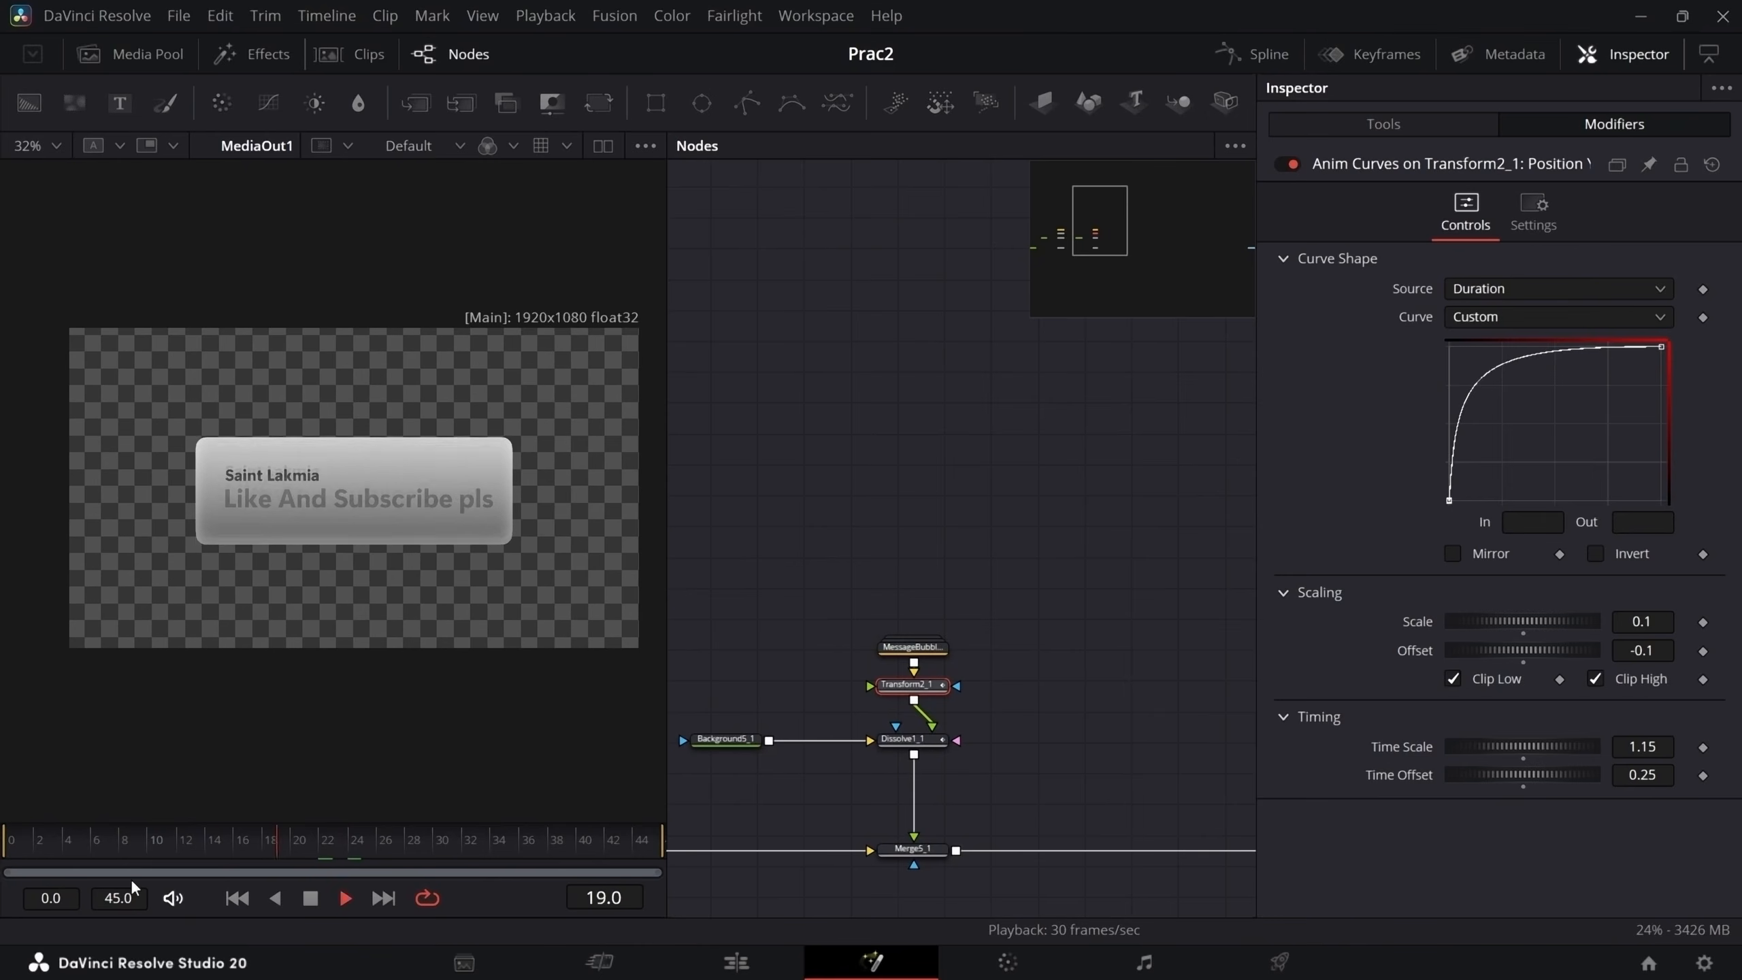
{"action": "left_click_drag", "start_coordinate": [215, 853], "coordinate": [161, 859]}
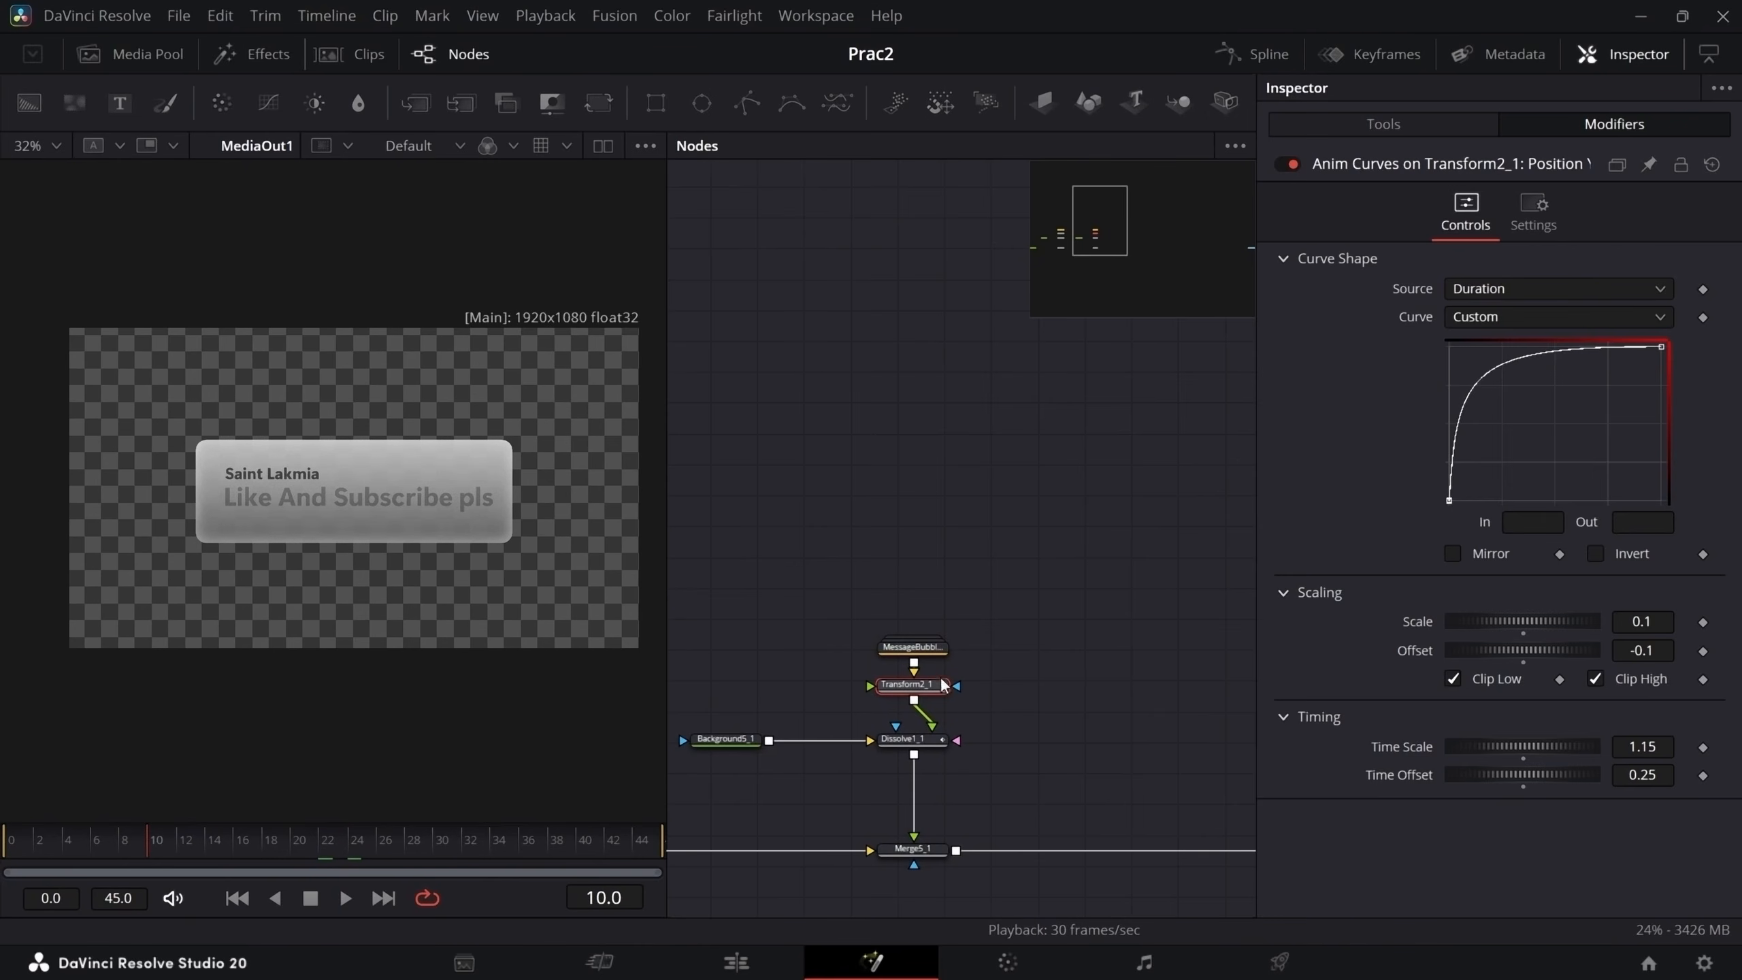
- Expand the MessageBubble_1 group and open the controls of its Text1_1_1 node
{"action": "double_click", "coordinate": [942, 646]}
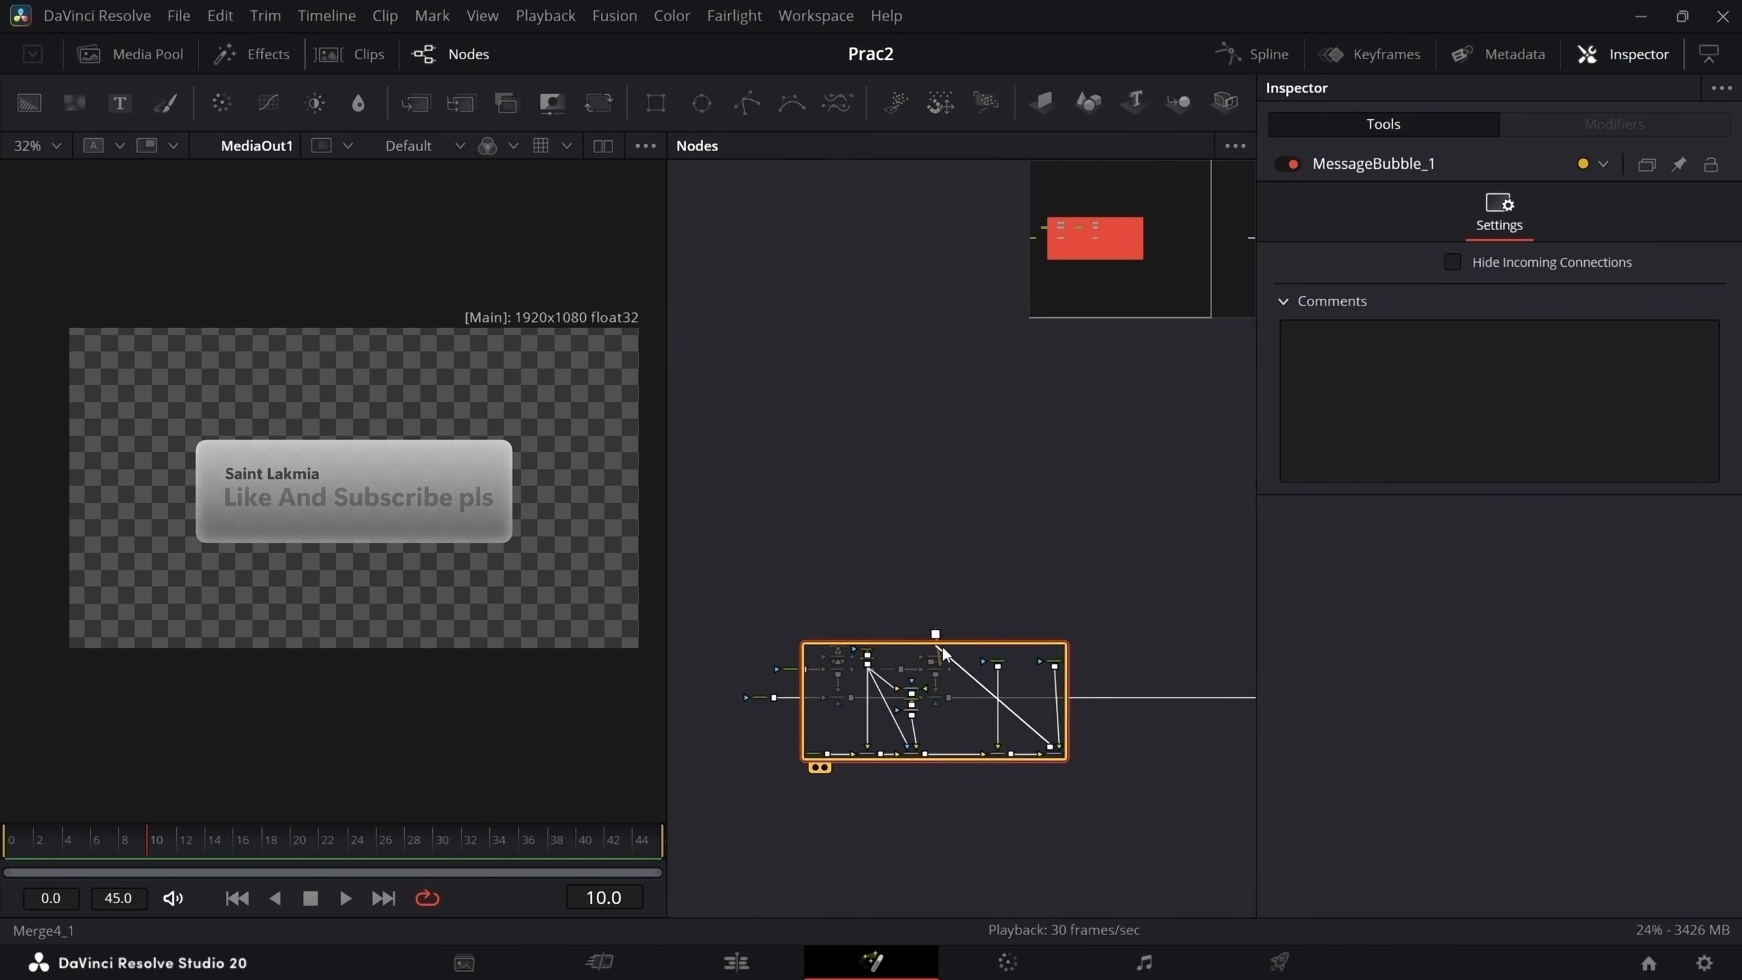
{"action": "scroll", "coordinate": [1023, 646], "scroll_direction": "up", "scroll_amount": 5}
{"action": "left_click", "coordinate": [1113, 643]}
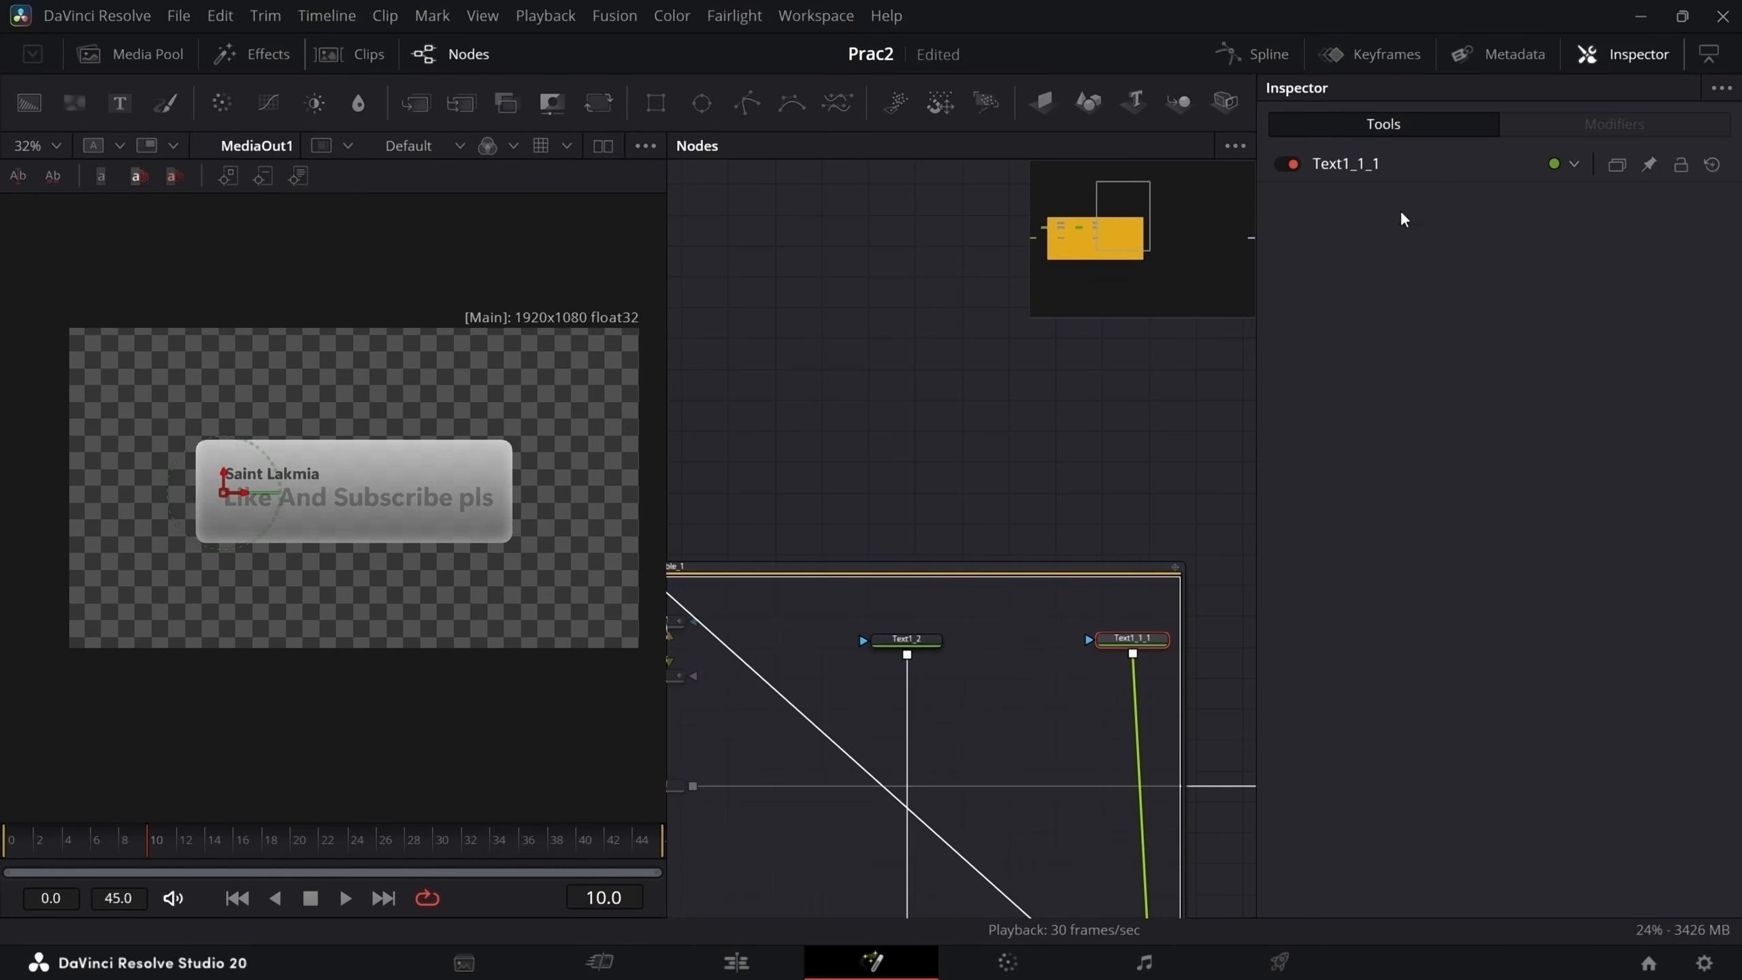
{"action": "left_click", "coordinate": [1401, 172]}
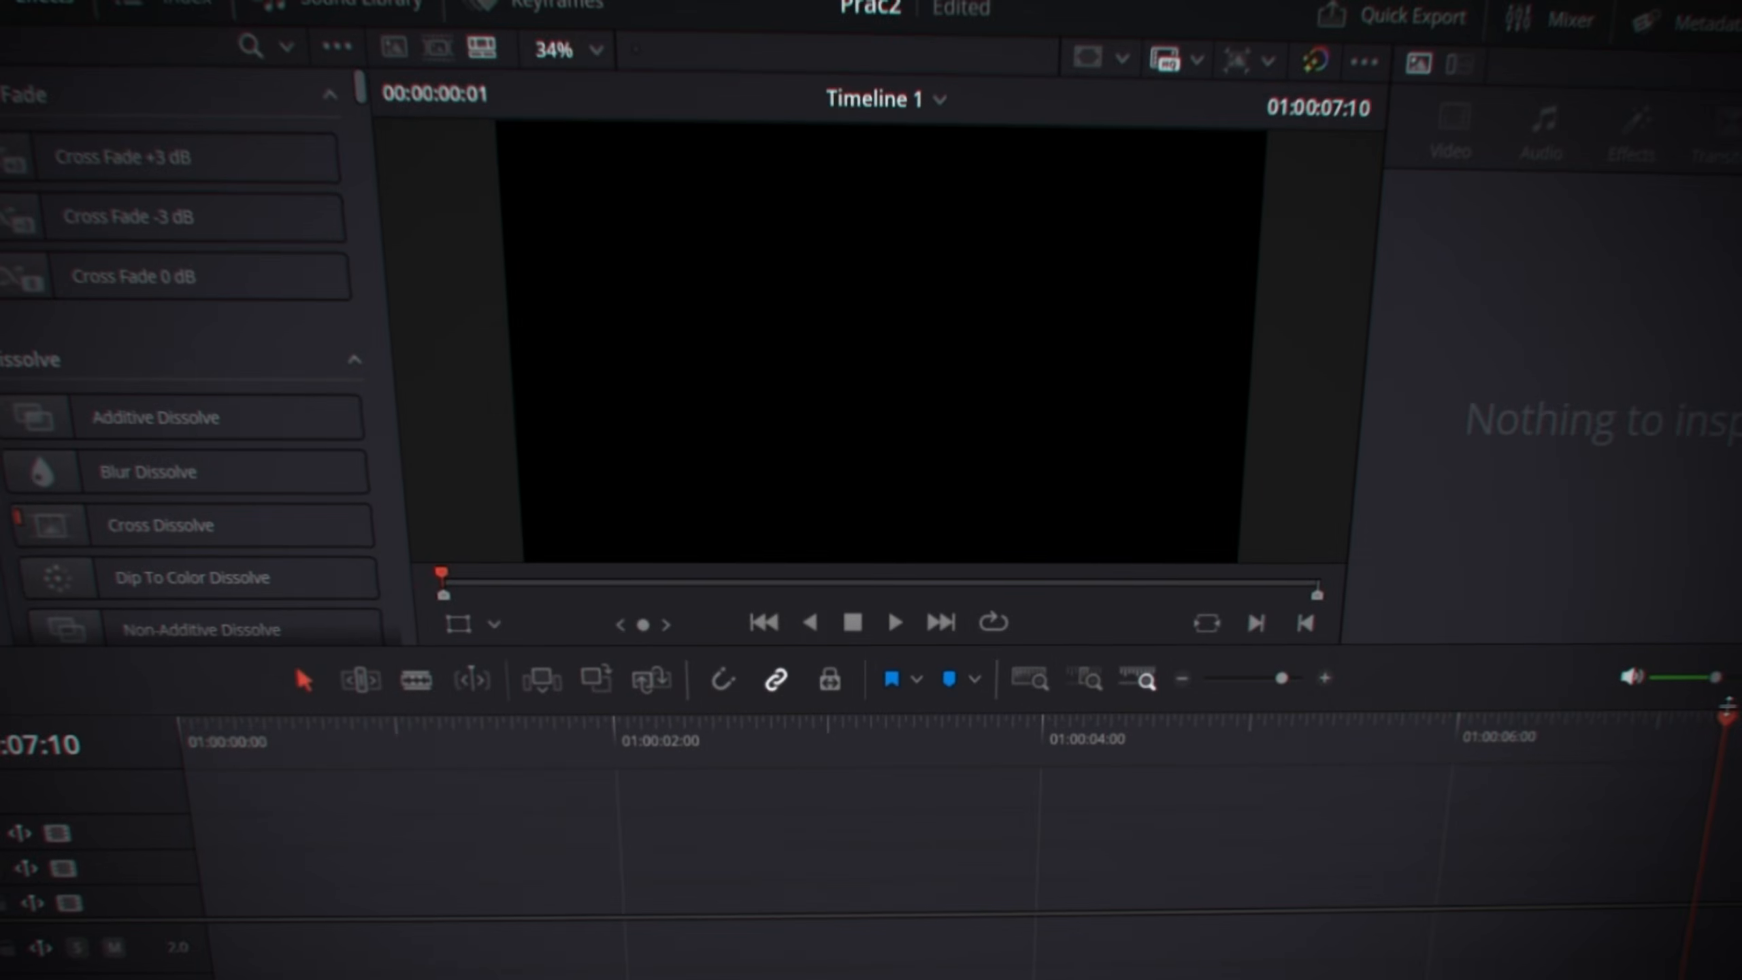
- Add a new Fusion composition at the start of Timeline 1 for the bubble
{"action": "key", "text": "Home"}
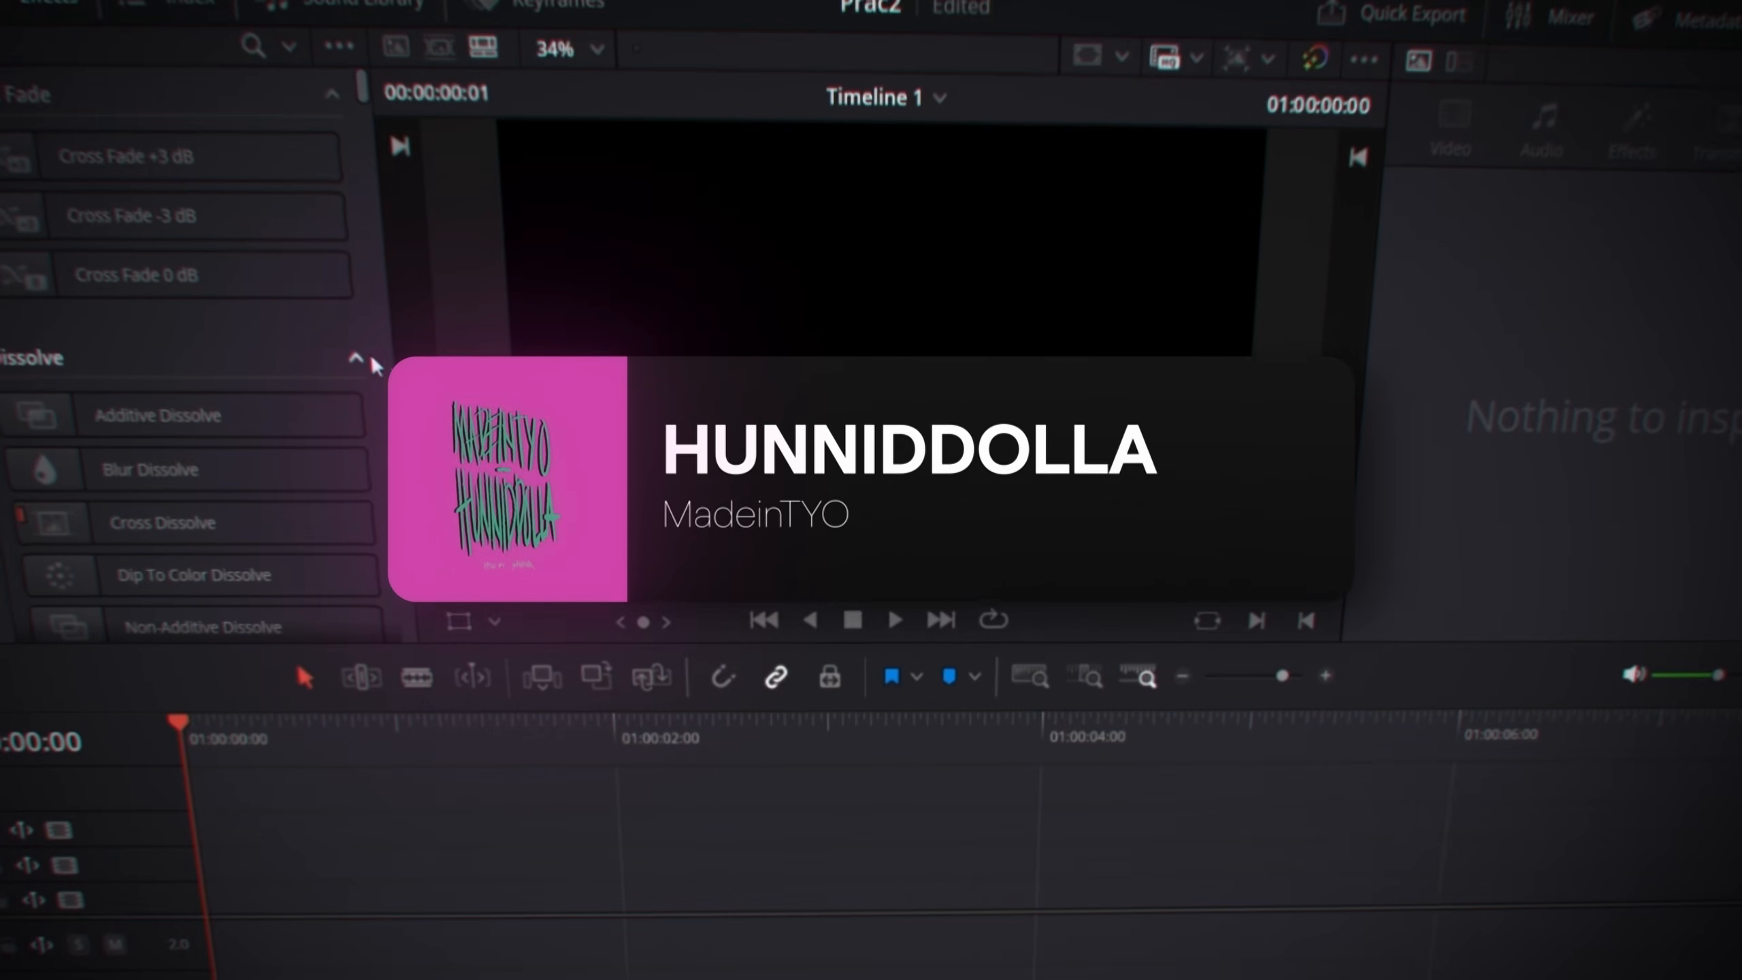
{"action": "left_click", "coordinate": [2, 484]}
{"action": "left_click_drag", "start_coordinate": [171, 548], "coordinate": [495, 903]}
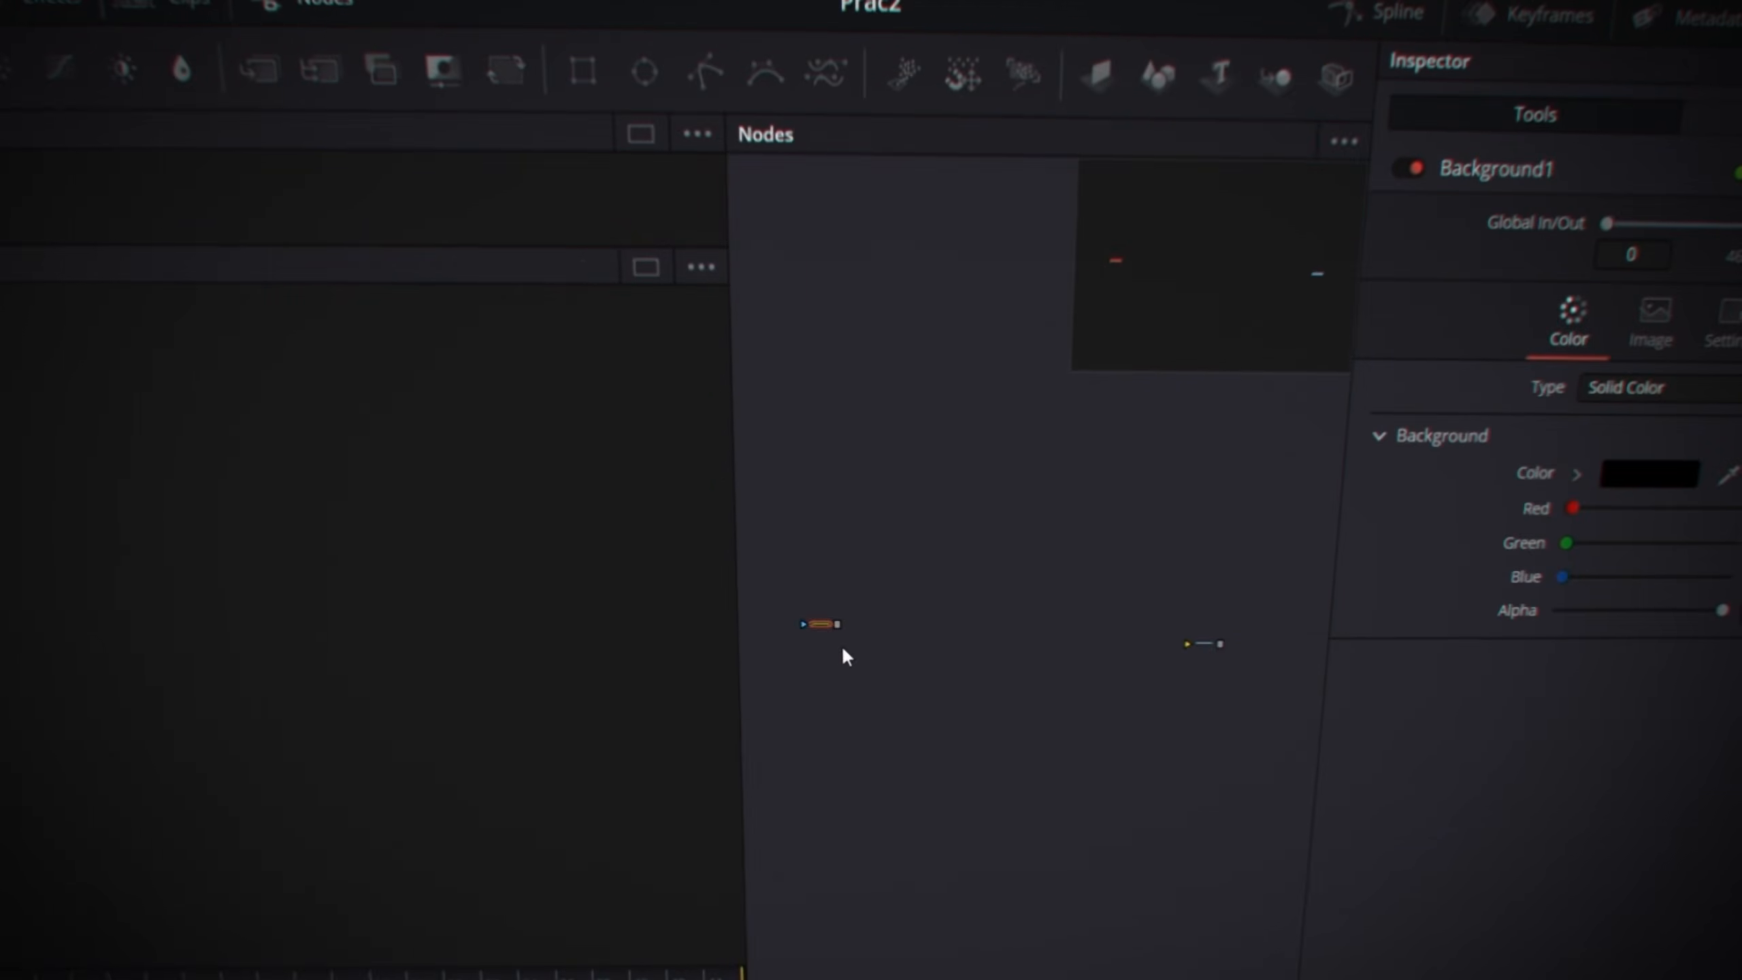
- Connect Background1 to MediaOut1 and make the background fully transparent
{"action": "left_click_drag", "start_coordinate": [836, 624], "coordinate": [1187, 642]}
{"action": "scroll", "coordinate": [926, 646], "scroll_direction": "up", "scroll_amount": 3}
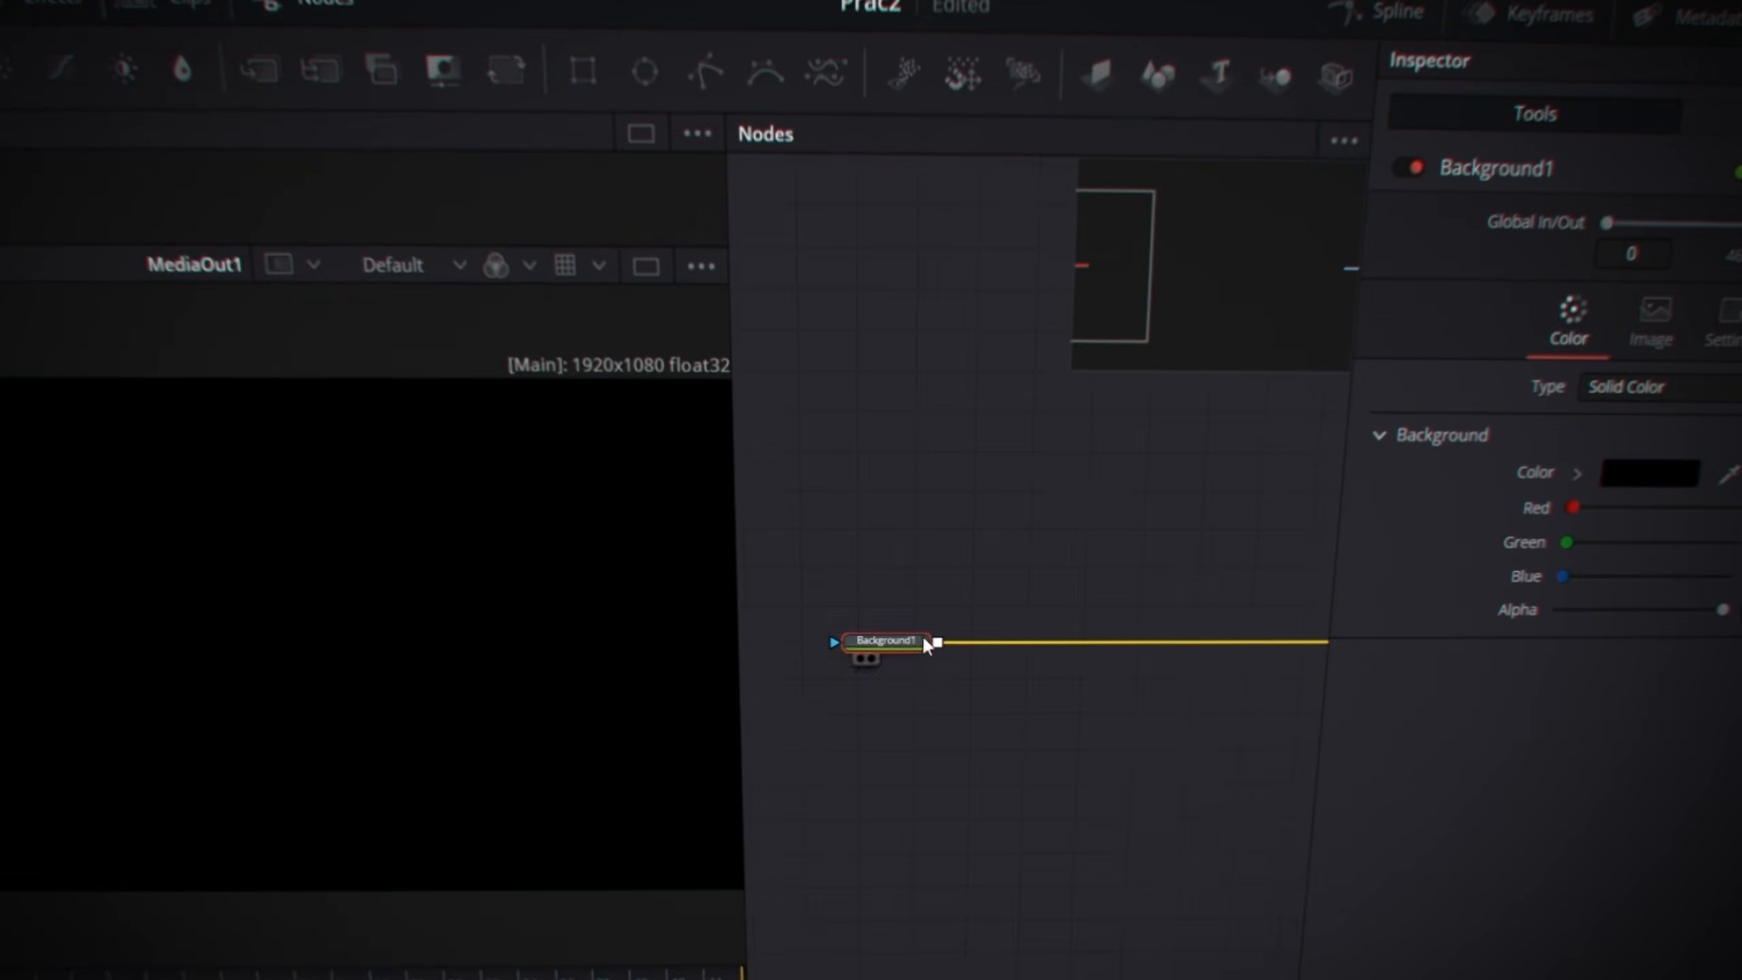
{"action": "scroll", "coordinate": [925, 646], "scroll_direction": "down", "scroll_amount": 2}
{"action": "left_click_drag", "start_coordinate": [1723, 610], "coordinate": [603, 506]}
{"action": "left_click", "coordinate": [645, 265]}
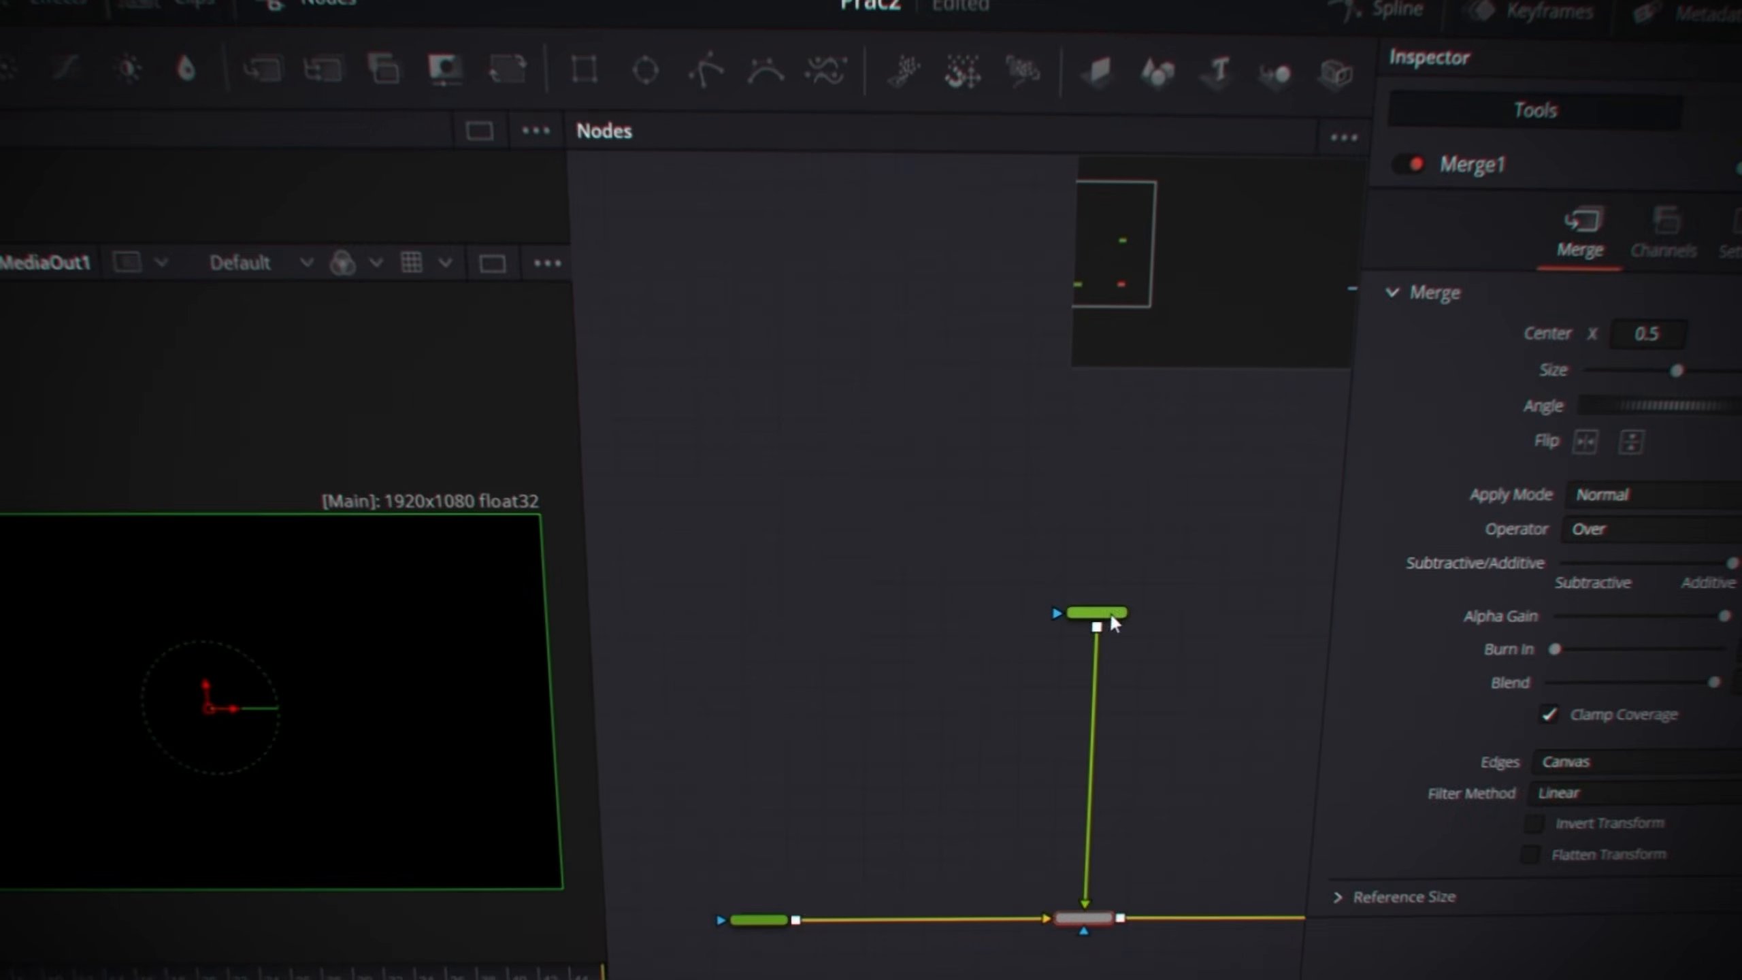
- Mask Background2 with a Rectangle and adjust its height and corner radius into a wide, rounded bubble
{"action": "left_click_drag", "start_coordinate": [583, 70], "coordinate": [1098, 611]}
{"action": "left_click_drag", "start_coordinate": [1136, 589], "coordinate": [1103, 578]}
{"action": "left_click_drag", "start_coordinate": [390, 800], "coordinate": [384, 763]}
{"action": "left_click_drag", "start_coordinate": [1553, 666], "coordinate": [1602, 665]}
{"action": "left_click_drag", "start_coordinate": [1609, 632], "coordinate": [1620, 633]}
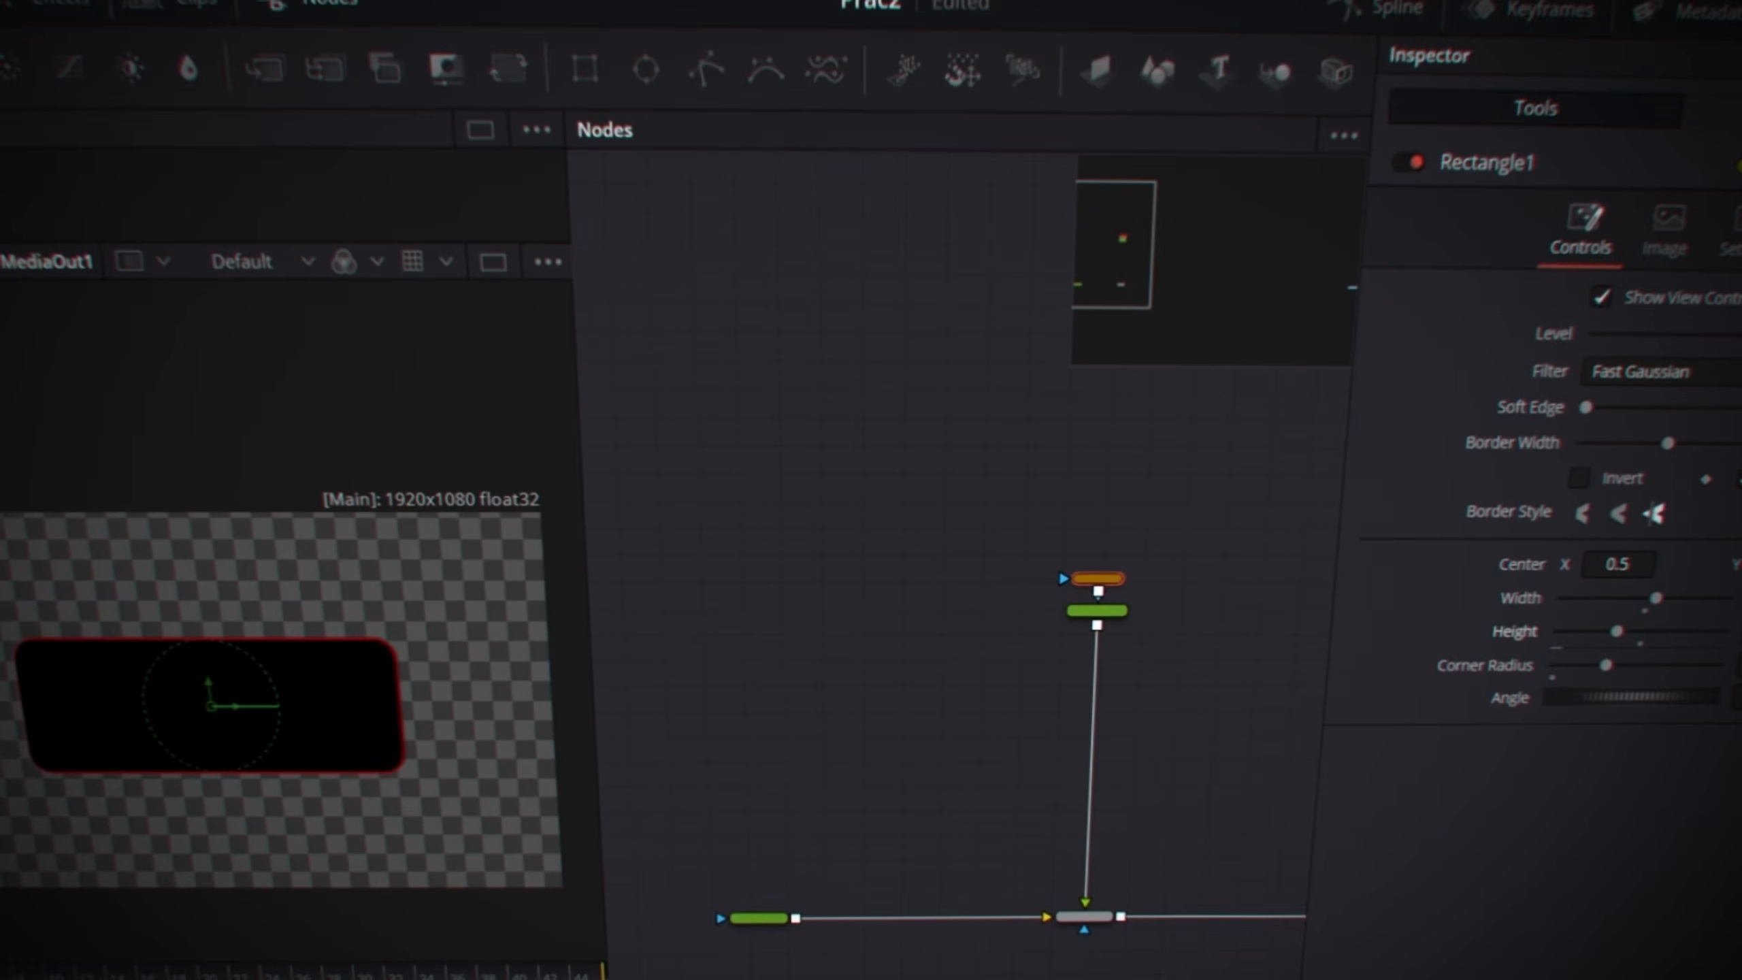
- Change Background2 to a linear gradient running vertically with Start X and End X at 0.5, and lighten its black stop to grey
{"action": "left_click", "coordinate": [1098, 610]}
{"action": "left_click", "coordinate": [1672, 386]}
{"action": "left_click", "coordinate": [1627, 540]}
{"action": "left_click_drag", "start_coordinate": [552, 706], "coordinate": [243, 626]}
{"action": "double_click", "coordinate": [1624, 536]}
{"action": "type", "text": "0.5"}
{"action": "double_click", "coordinate": [1627, 501]}
{"action": "type", "text": "0.5"}
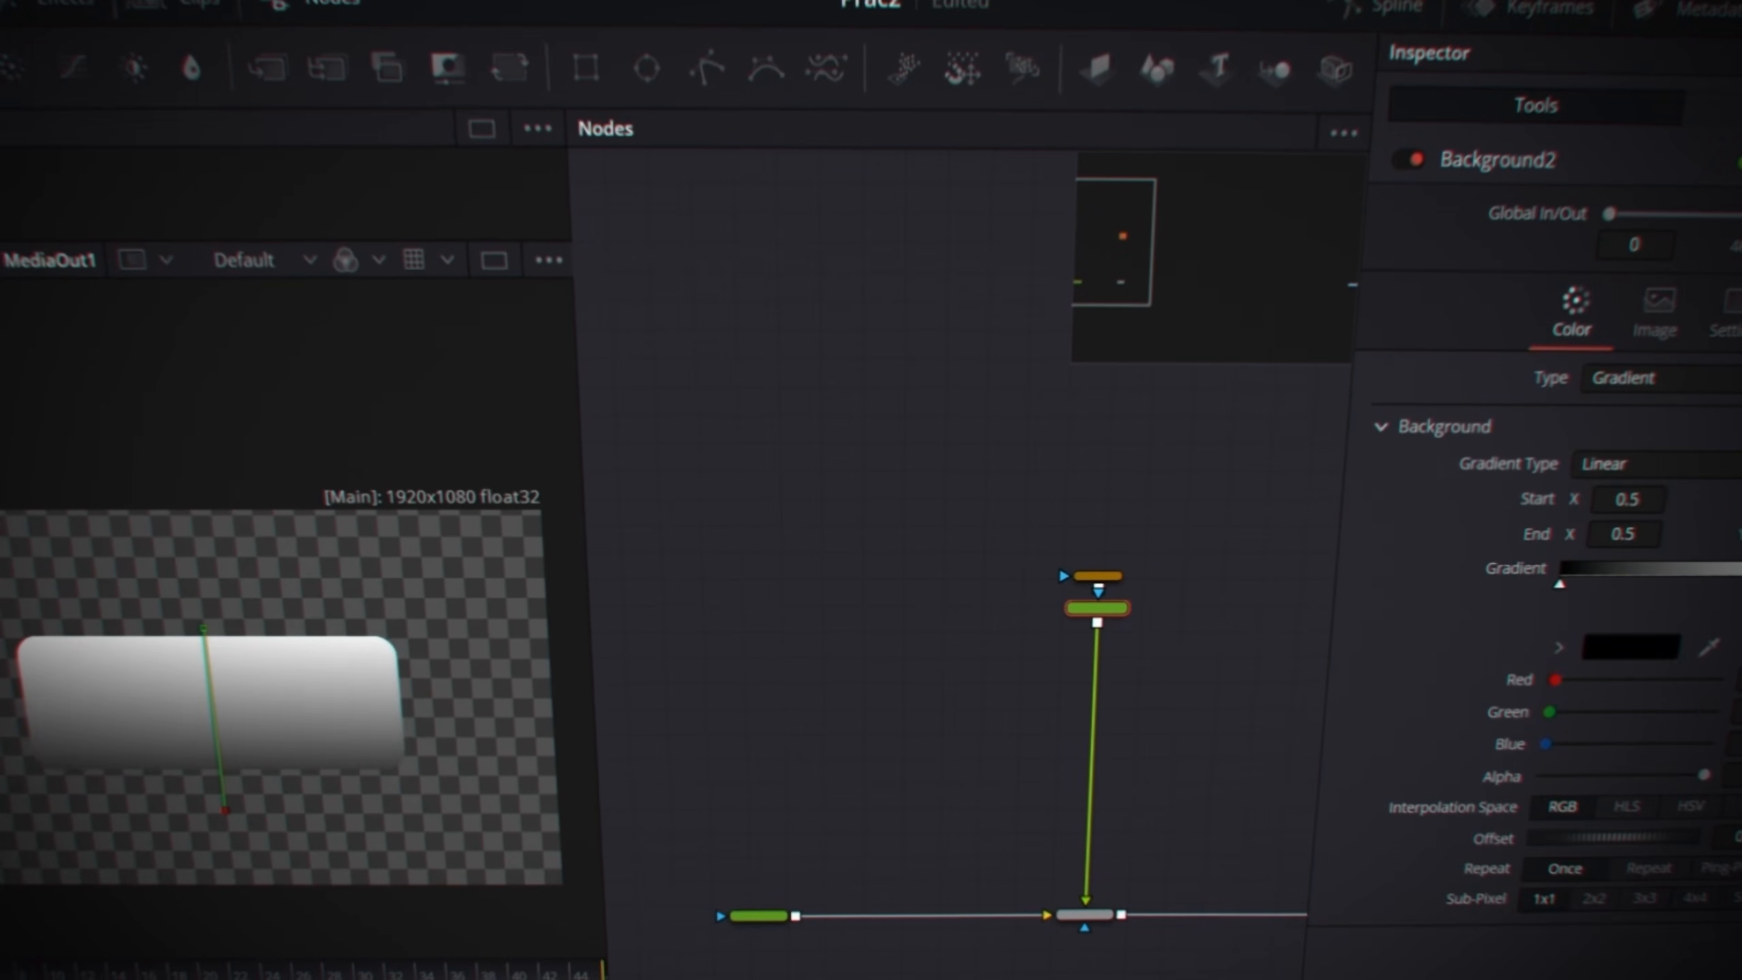
{"action": "left_click", "coordinate": [1631, 648]}
{"action": "left_click", "coordinate": [1138, 812]}
{"action": "left_click", "coordinate": [1631, 647]}
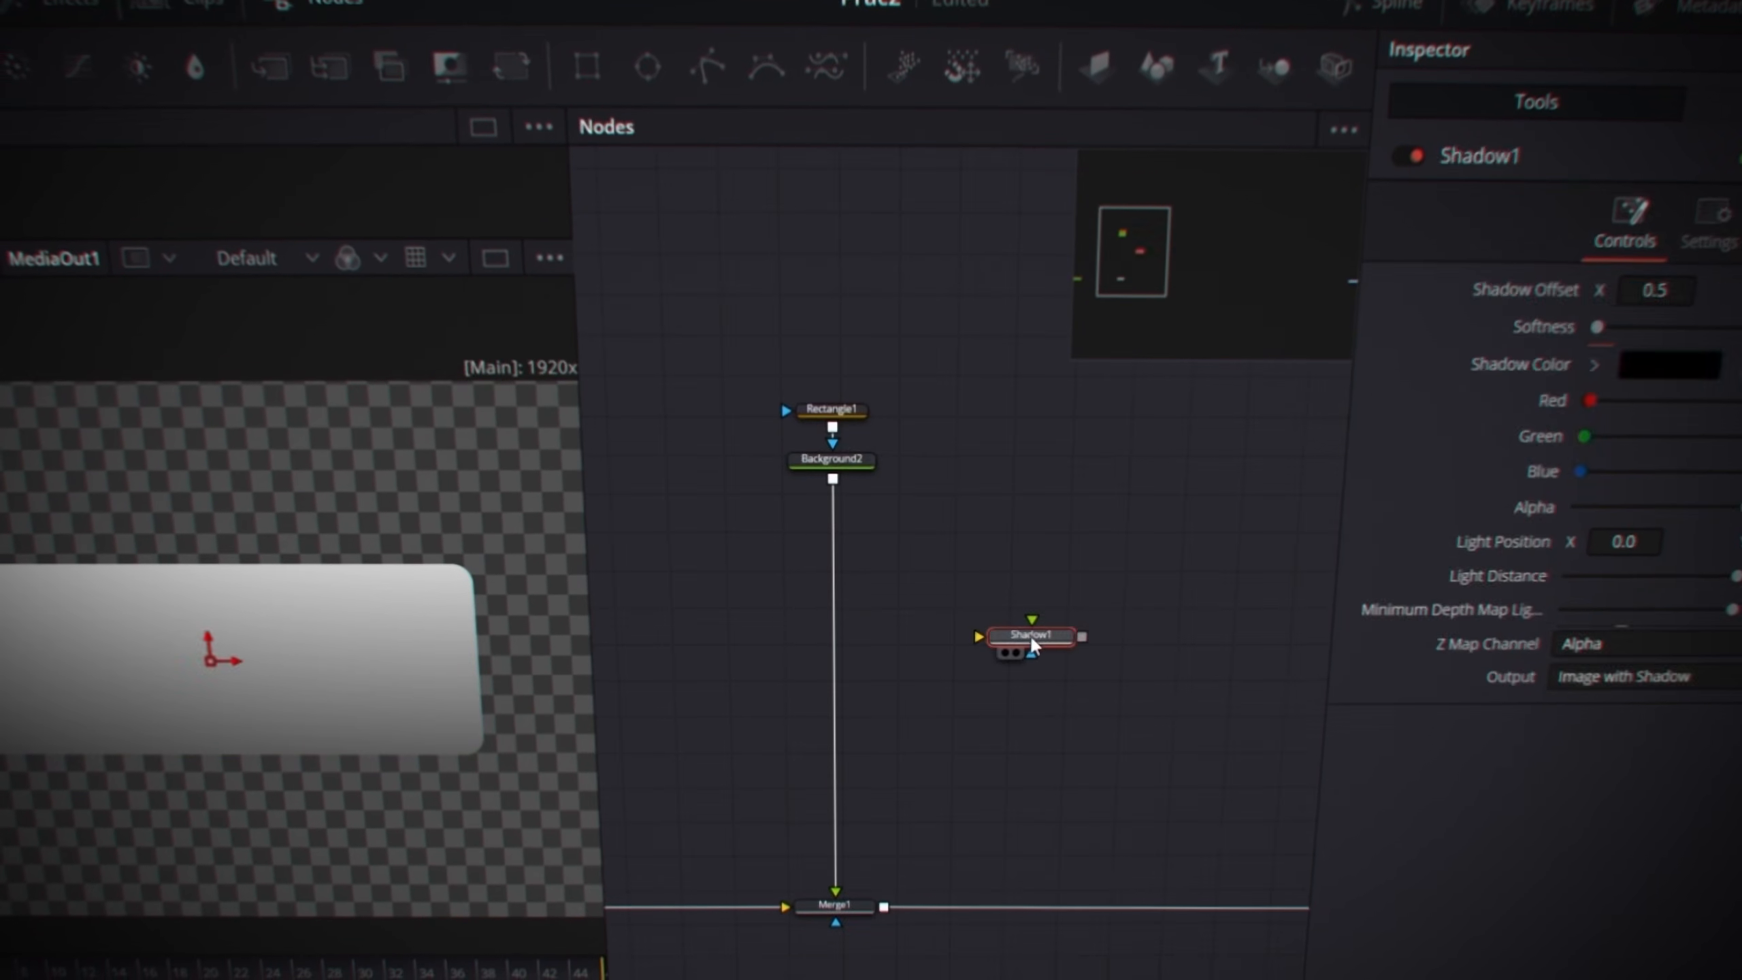
- Feed Background2 into Shadow1, view it in the first viewer, and set it to output only the shadow
{"action": "left_click", "coordinate": [830, 461]}
{"action": "left_click_drag", "start_coordinate": [833, 481], "coordinate": [1027, 621]}
{"action": "left_click_drag", "start_coordinate": [1027, 621], "coordinate": [1031, 635]}
{"action": "left_click_drag", "start_coordinate": [1031, 634], "coordinate": [1047, 607]}
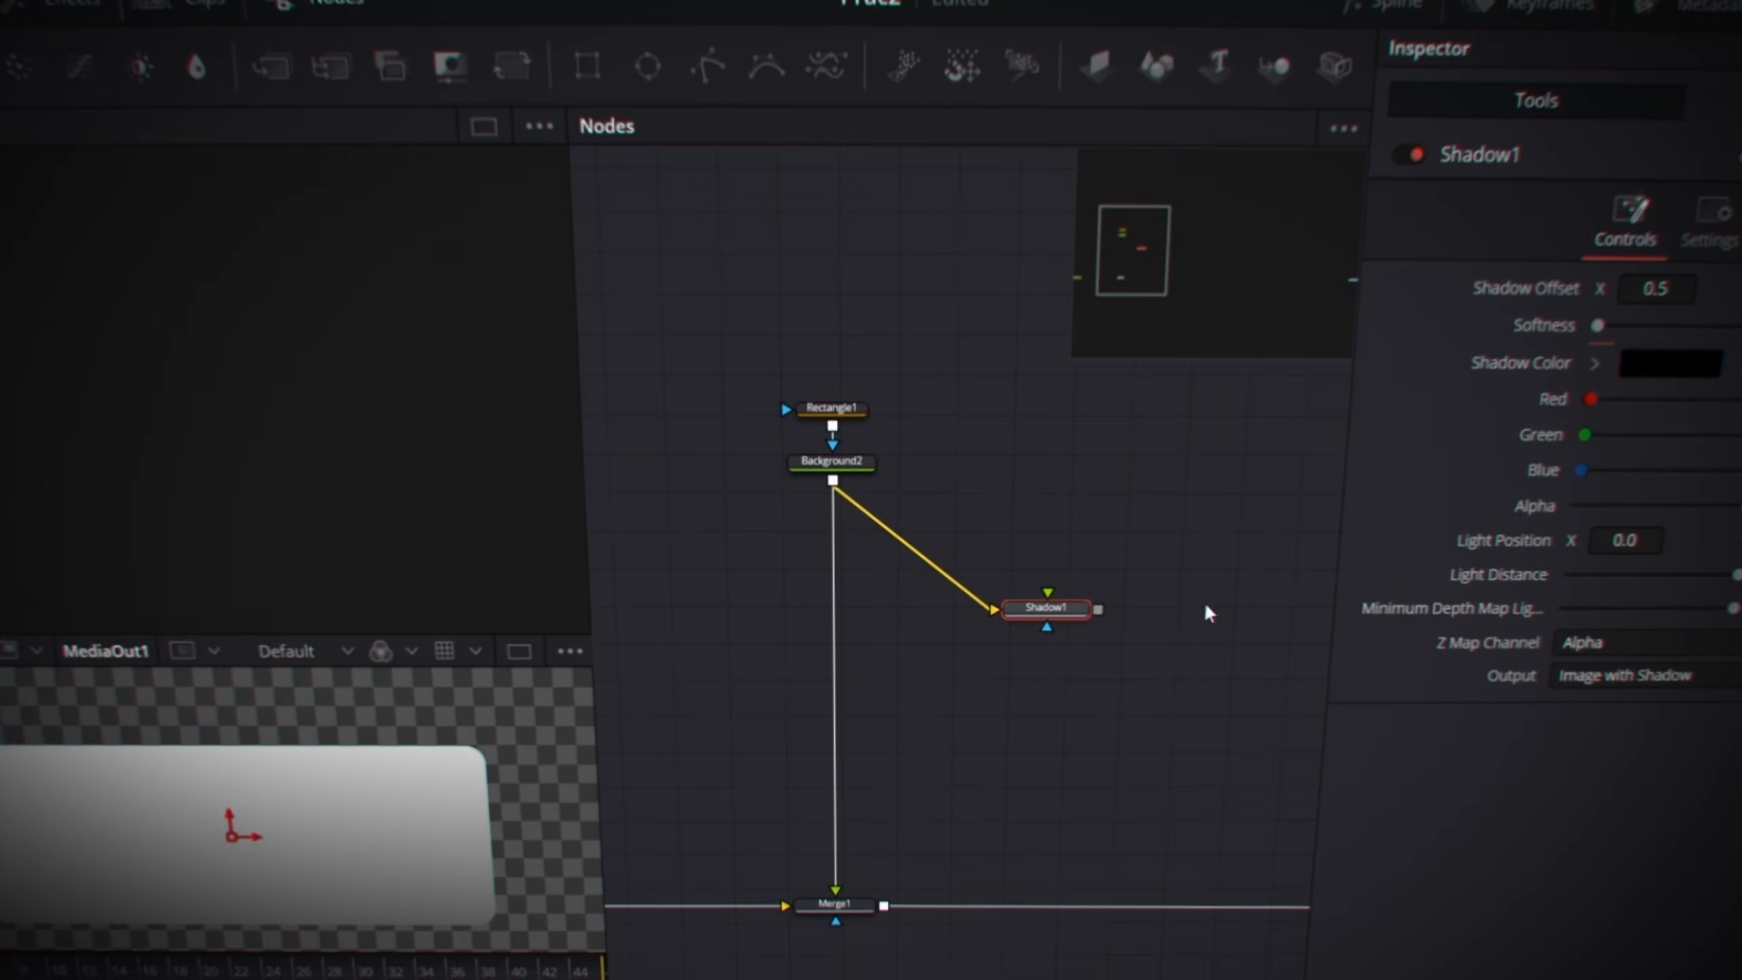
{"action": "key", "text": "1"}
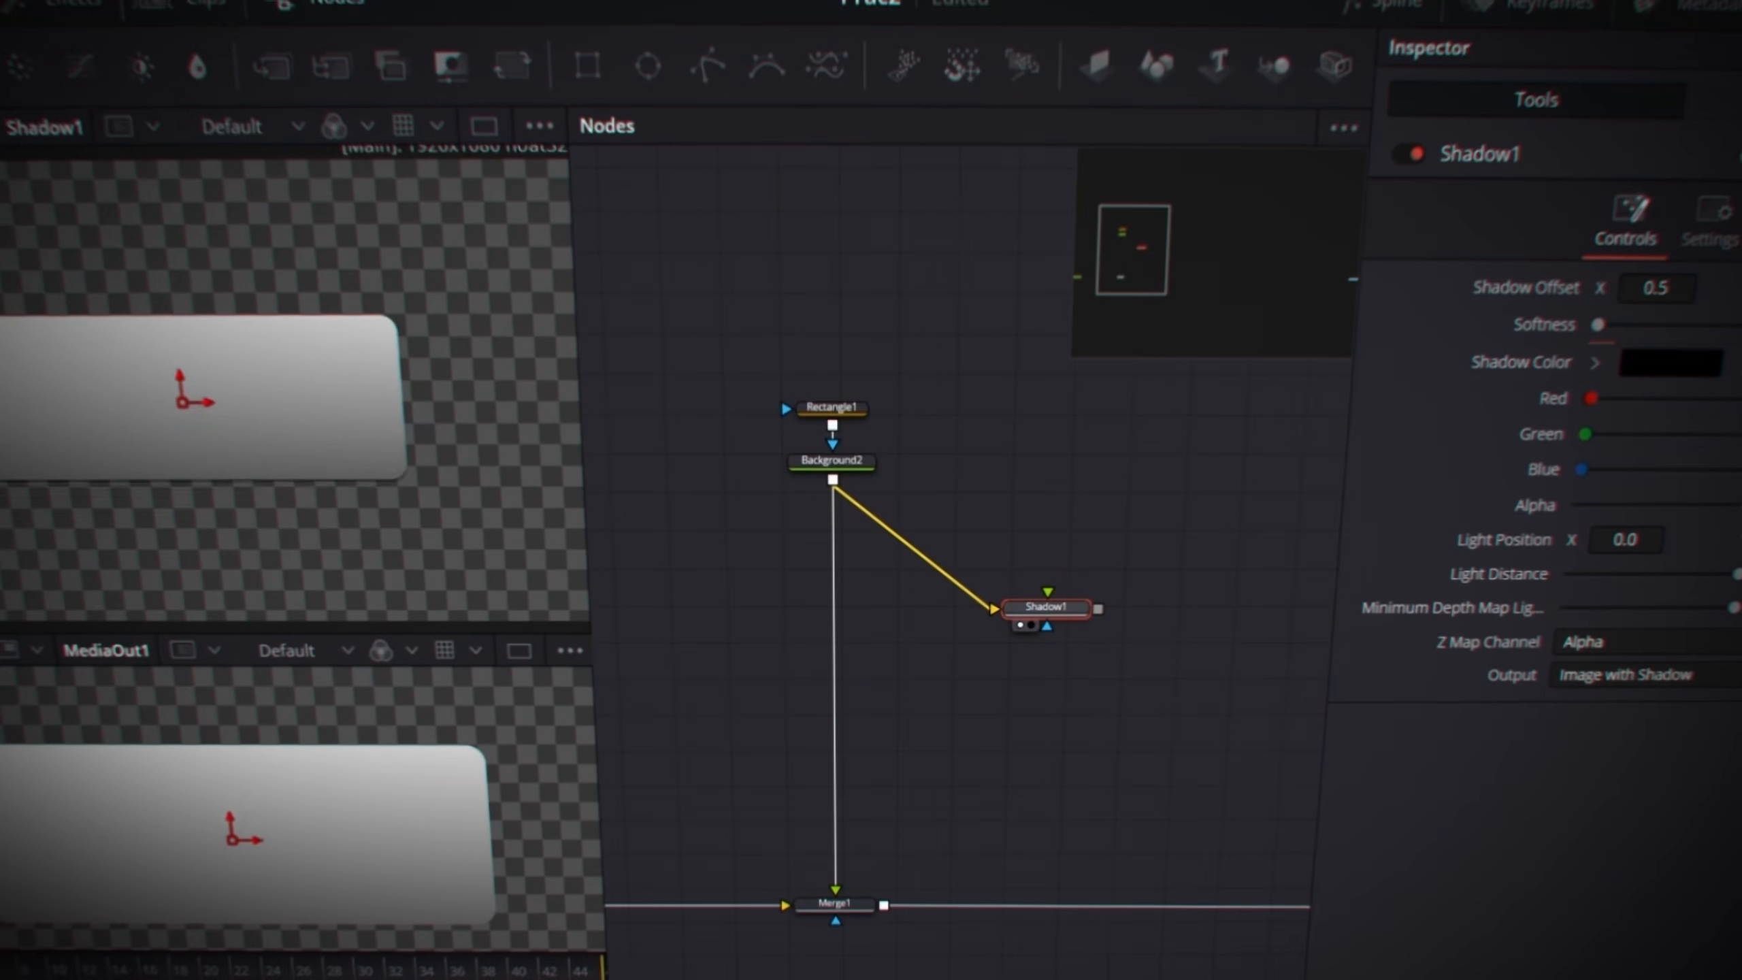
{"action": "left_click", "coordinate": [1597, 738]}
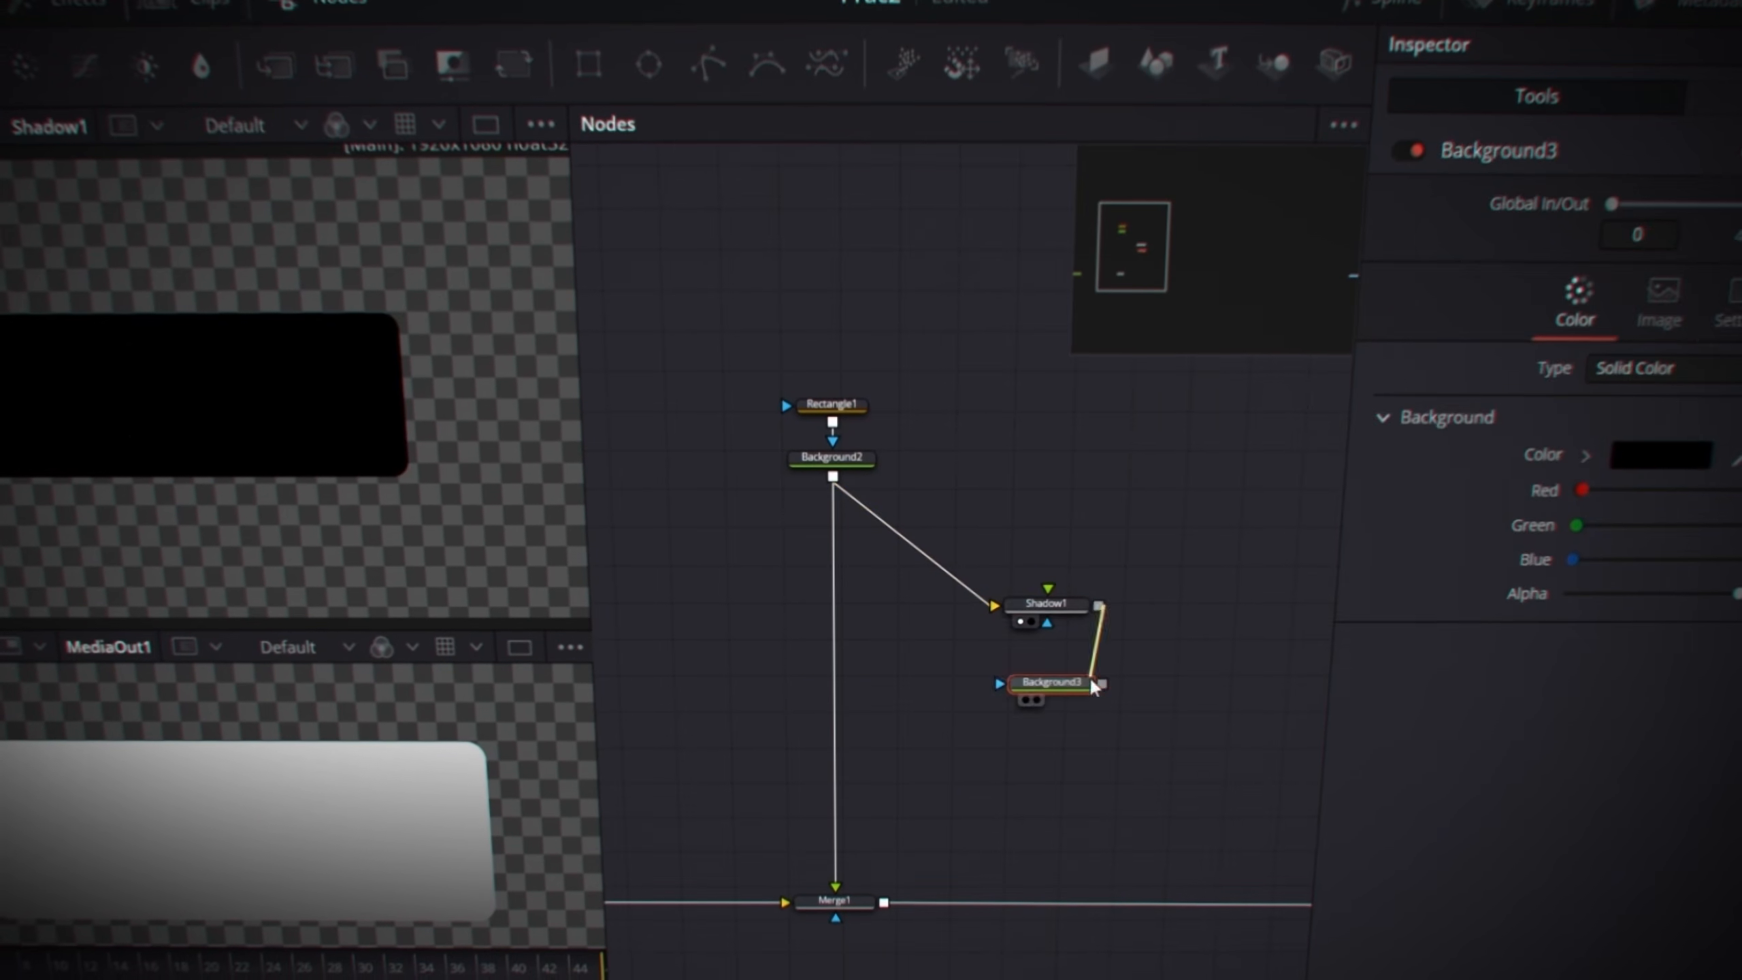
- Mask Background3 with Shadow1's output, invert that mask, and view Background3 in the first viewer
{"action": "left_click", "coordinate": [1725, 312]}
{"action": "left_click", "coordinate": [1593, 401]}
{"action": "key", "text": "1"}
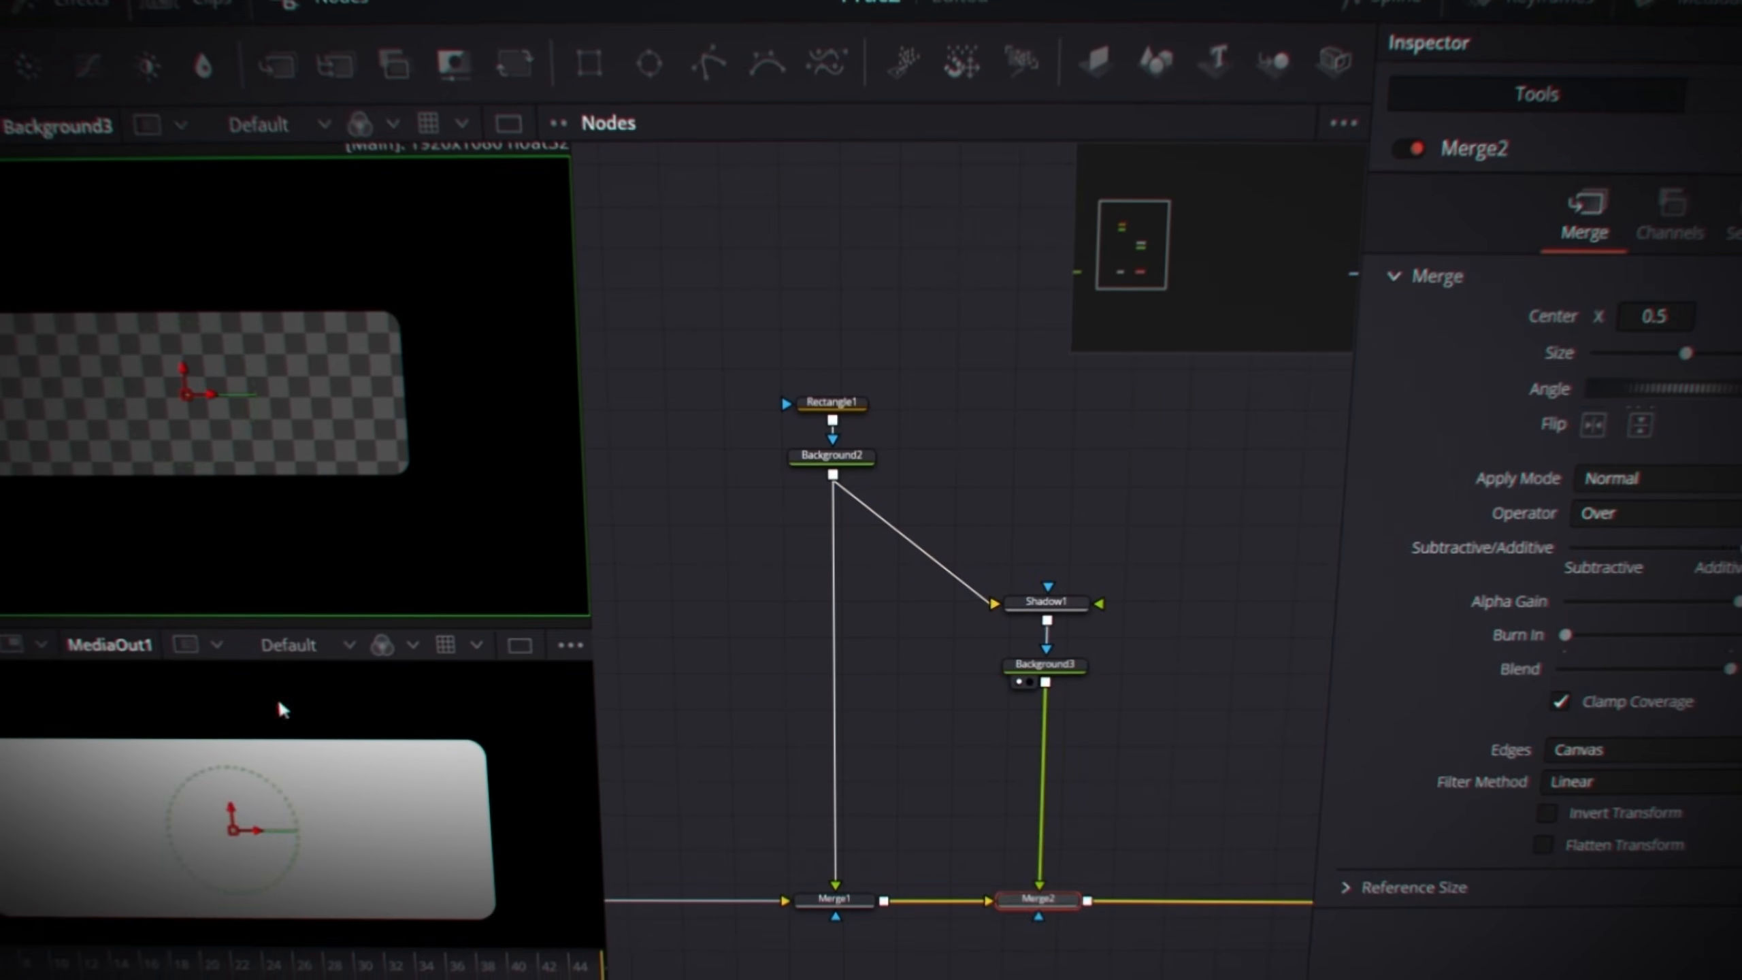
- Mask Merge2 with Background2 and insert a Transform node after Background3
{"action": "left_click_drag", "start_coordinate": [833, 481], "coordinate": [1020, 885]}
{"action": "left_click", "coordinate": [1045, 602]}
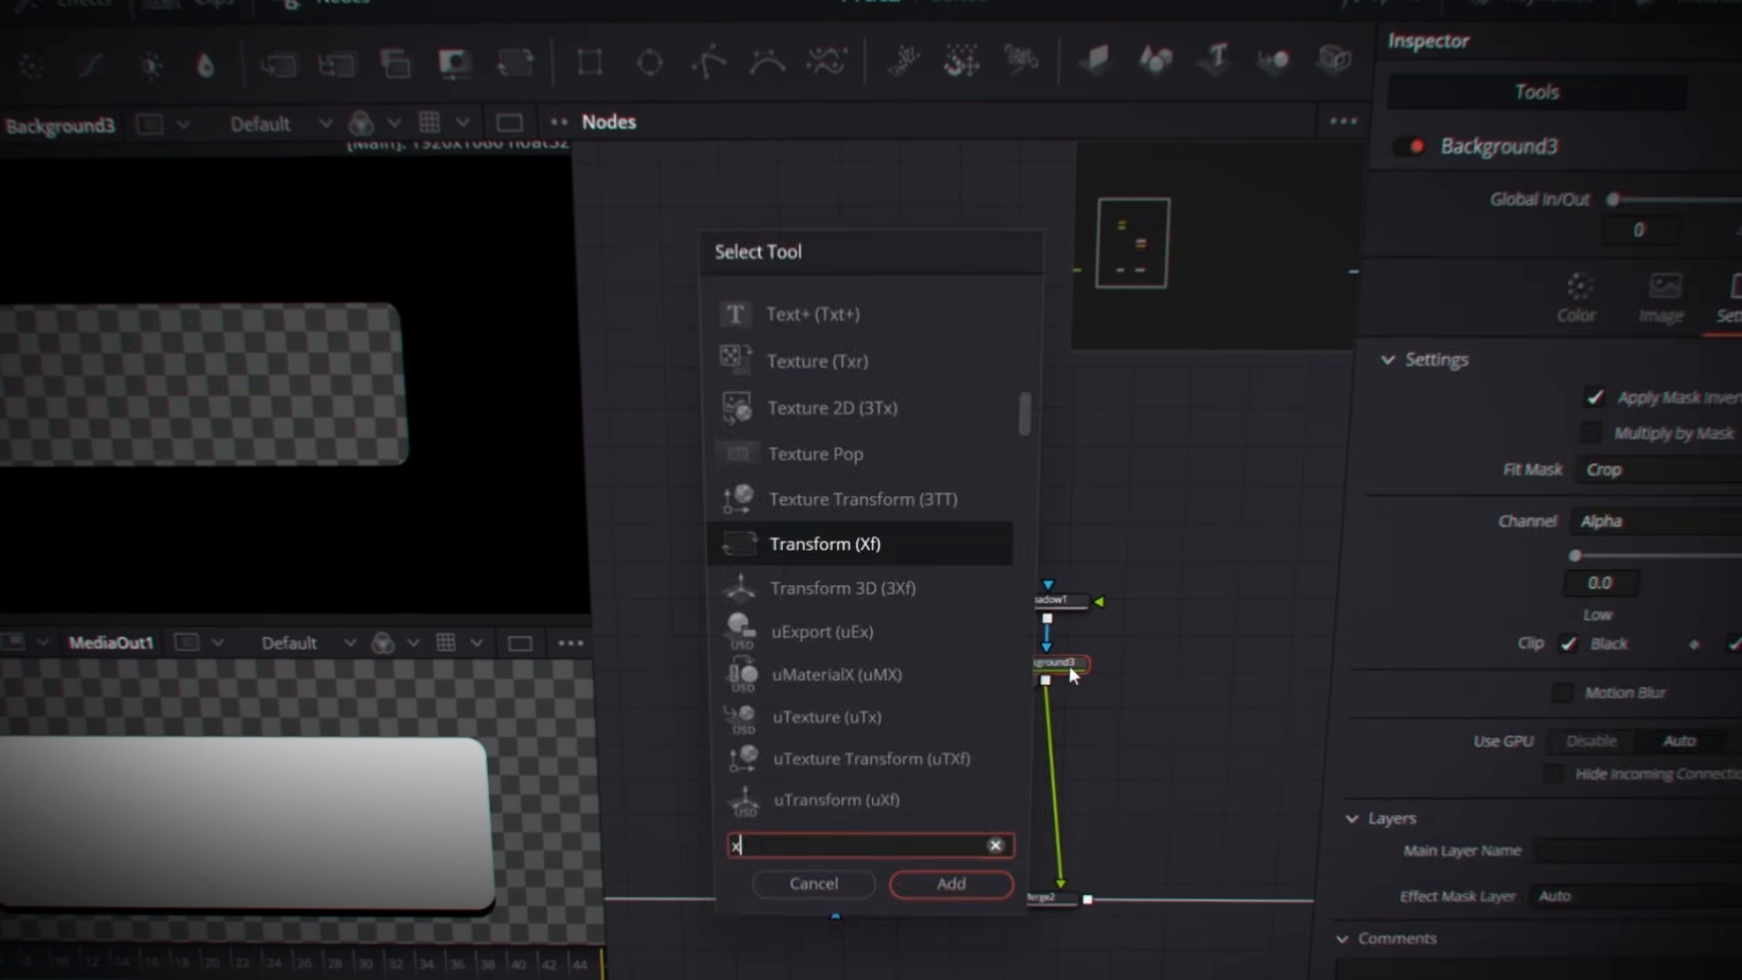
{"action": "key", "text": "Return"}
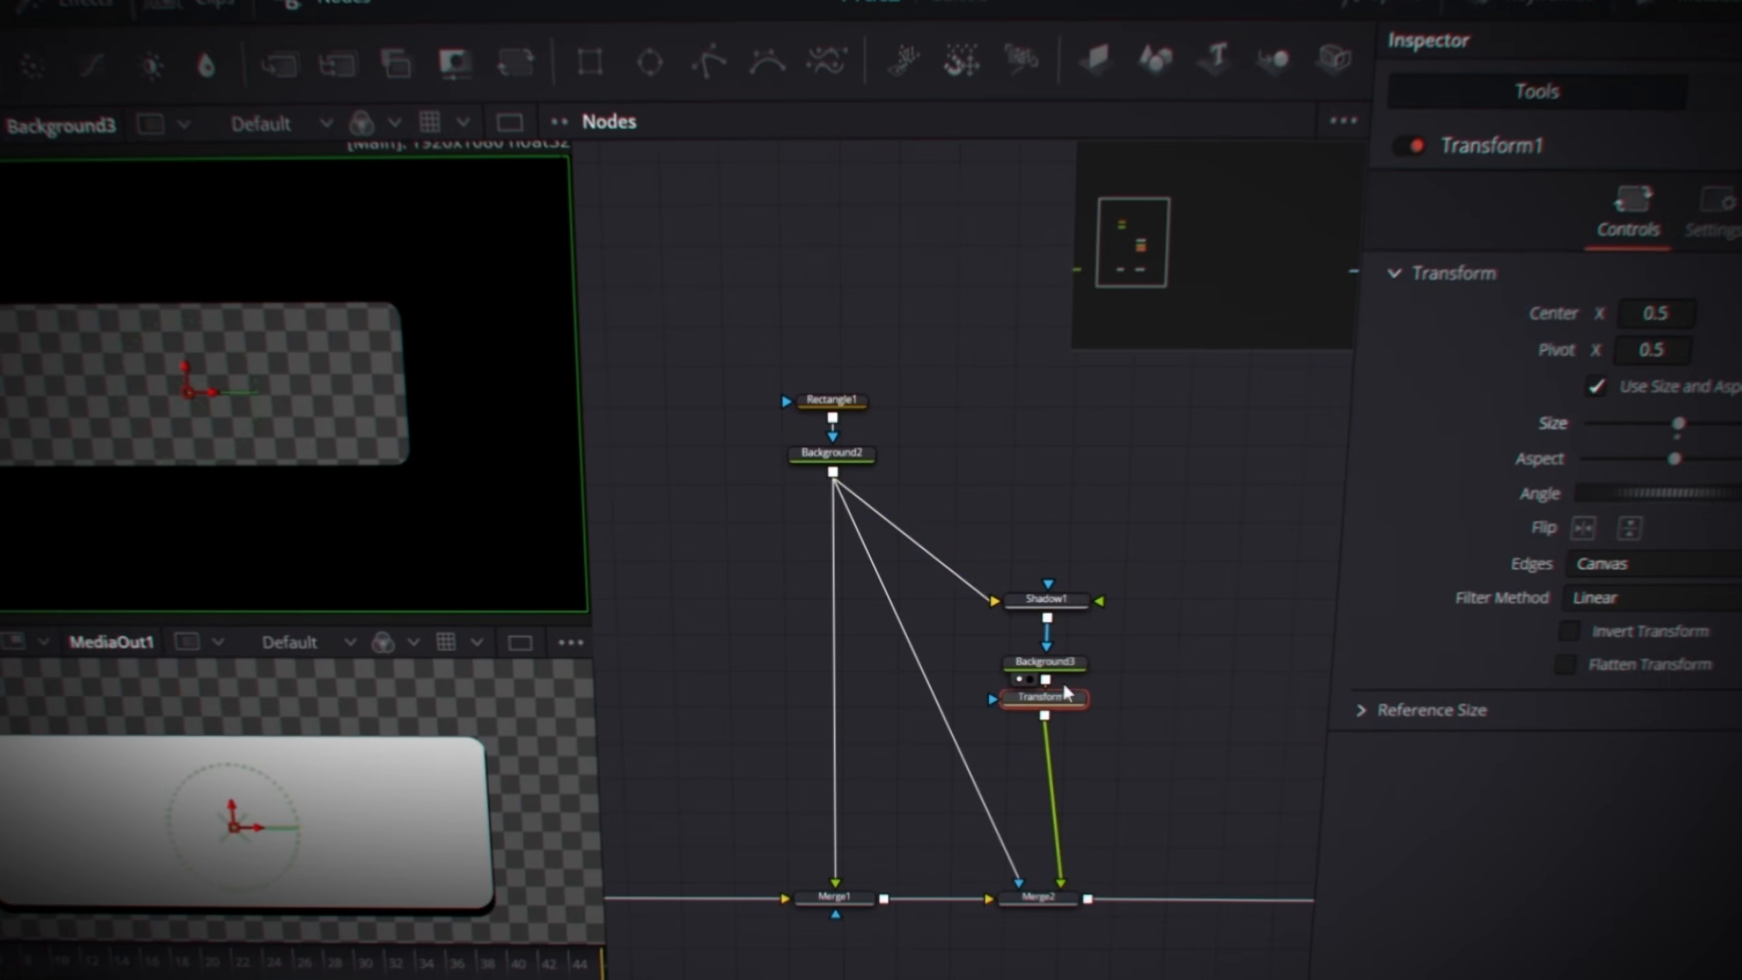
- Soften Shadow1 and change Background3's colour to white to give the bubble a bright edge
{"action": "left_click", "coordinate": [1046, 599]}
{"action": "left_click", "coordinate": [1061, 663]}
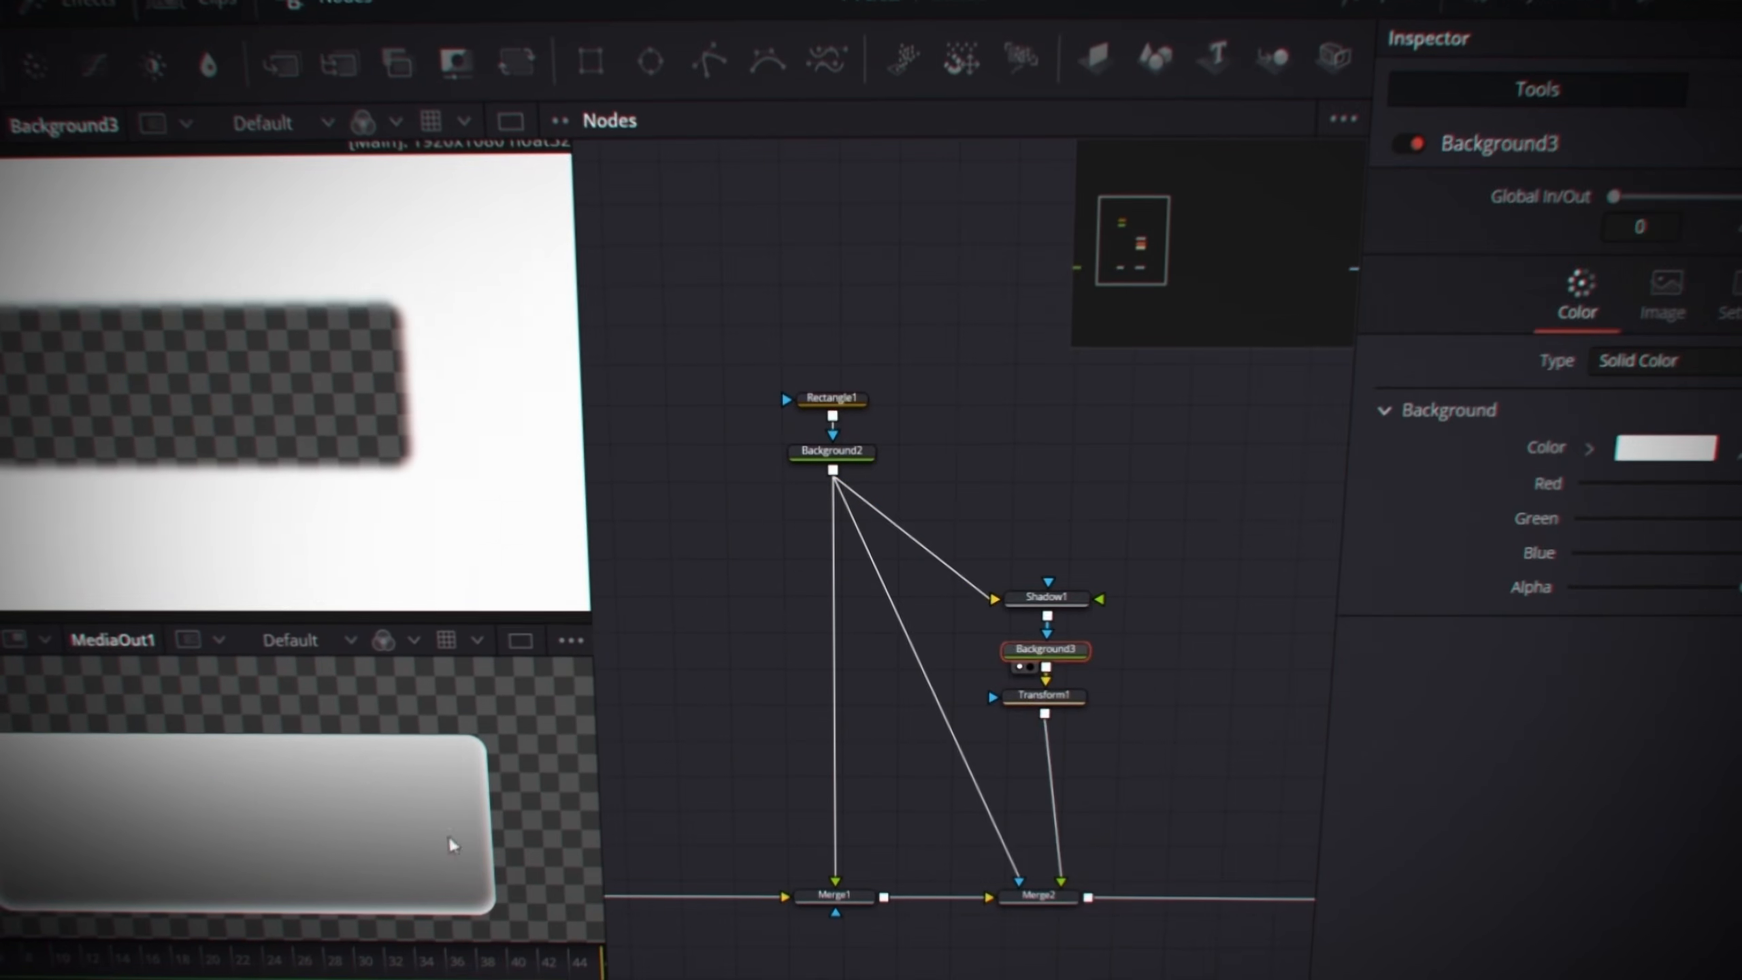
{"action": "left_click", "coordinate": [1044, 696]}
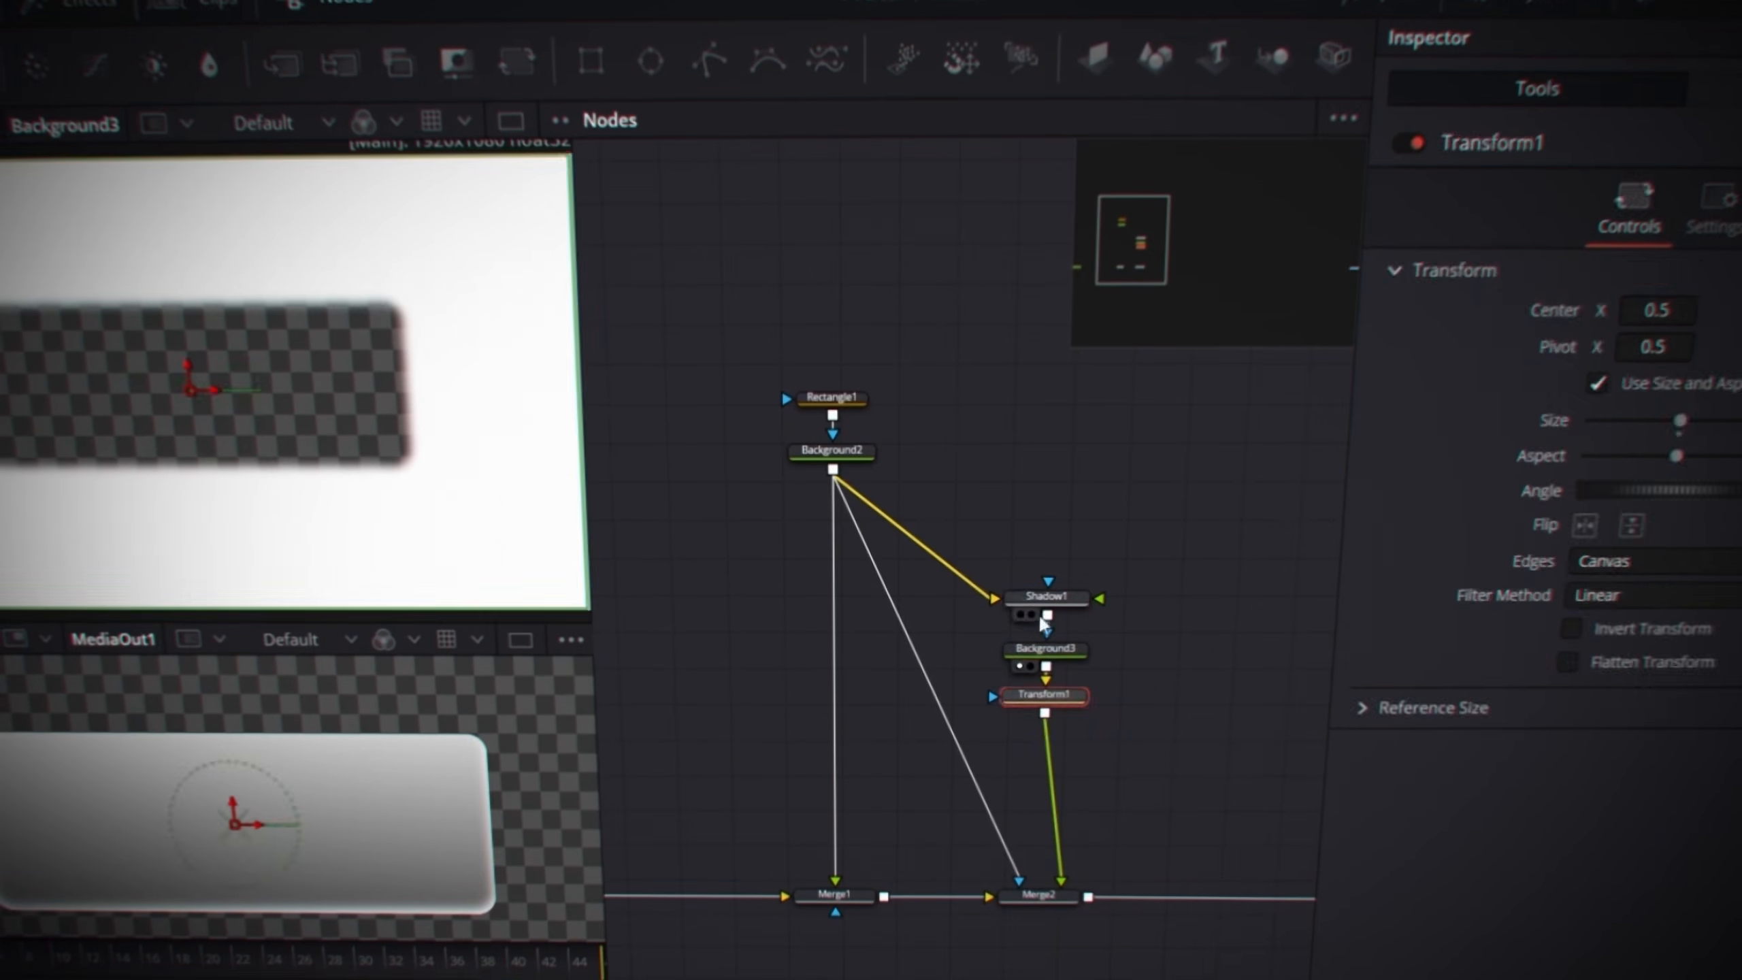
- Lower the Blend of Merge2 to tone down the white edge highlight
{"action": "left_click", "coordinate": [1039, 894]}
{"action": "left_click_drag", "start_coordinate": [1672, 666], "coordinate": [1646, 666]}
{"action": "scroll", "coordinate": [252, 864], "scroll_direction": "up", "scroll_amount": 3}
{"action": "scroll", "coordinate": [252, 864], "scroll_direction": "down", "scroll_amount": 3}
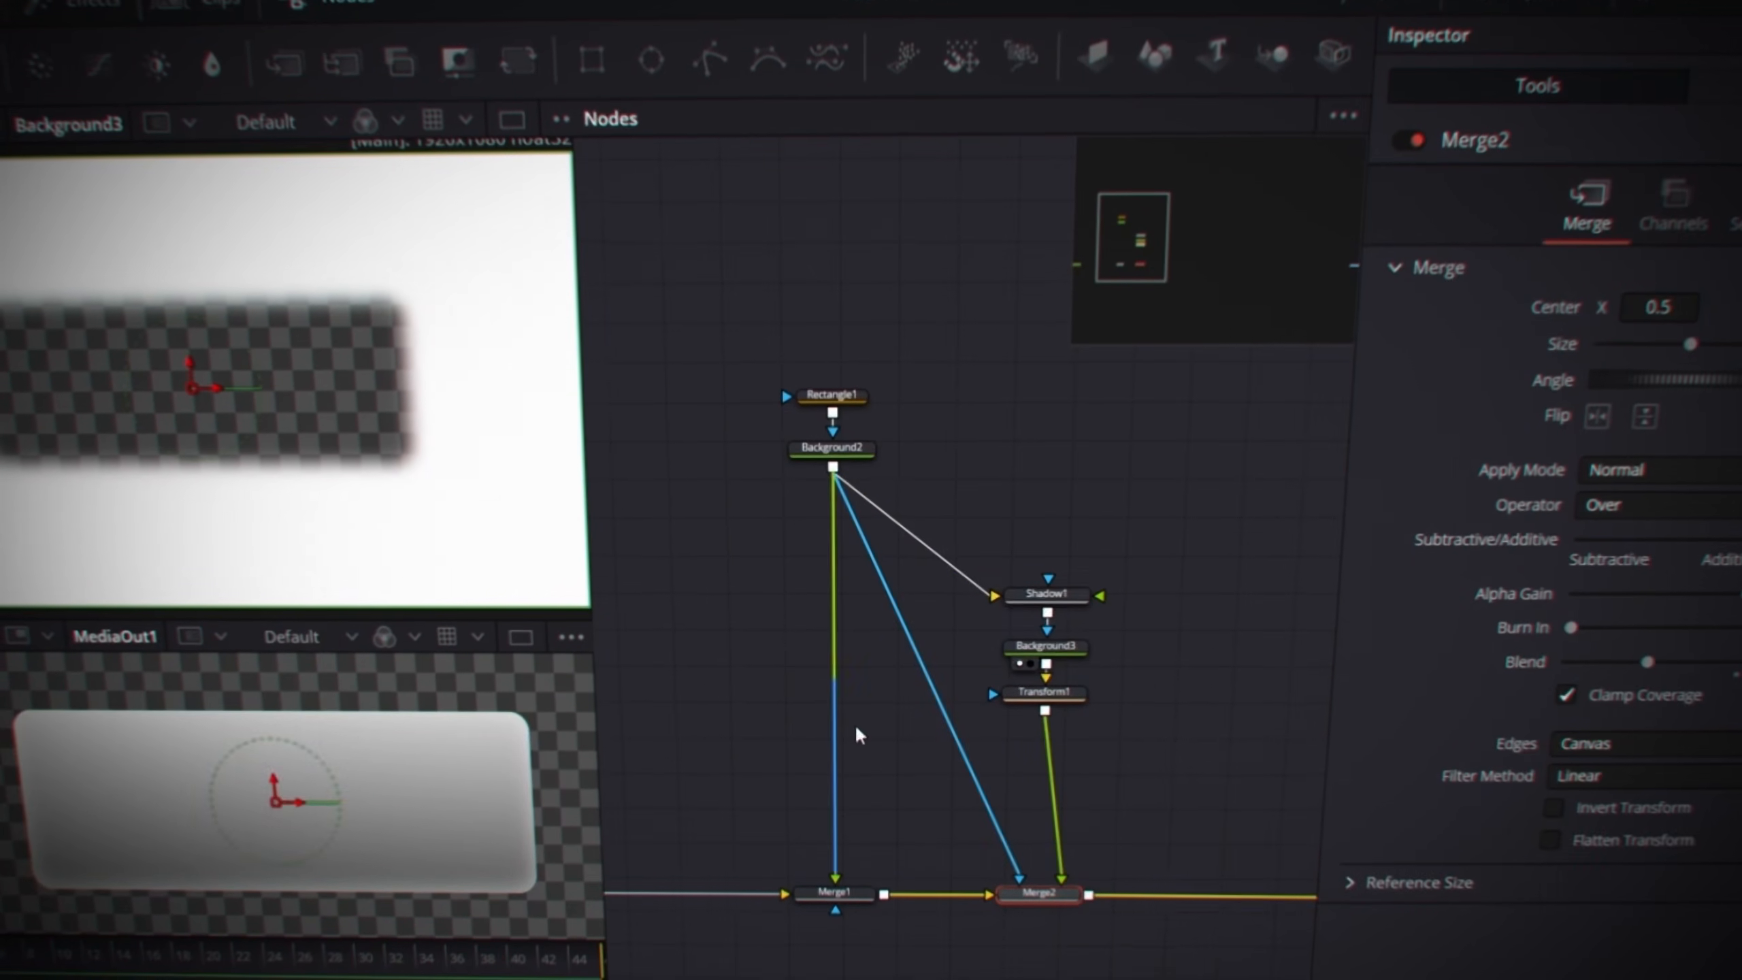
- Add a Text+ node beside the bubble nodes and enter the sender's name as its text
{"action": "scroll", "coordinate": [965, 735], "scroll_direction": "down", "scroll_amount": 3}
{"action": "left_click", "coordinate": [1013, 565]}
{"action": "key", "text": "shift+space"}
{"action": "type", "text": "xf"}
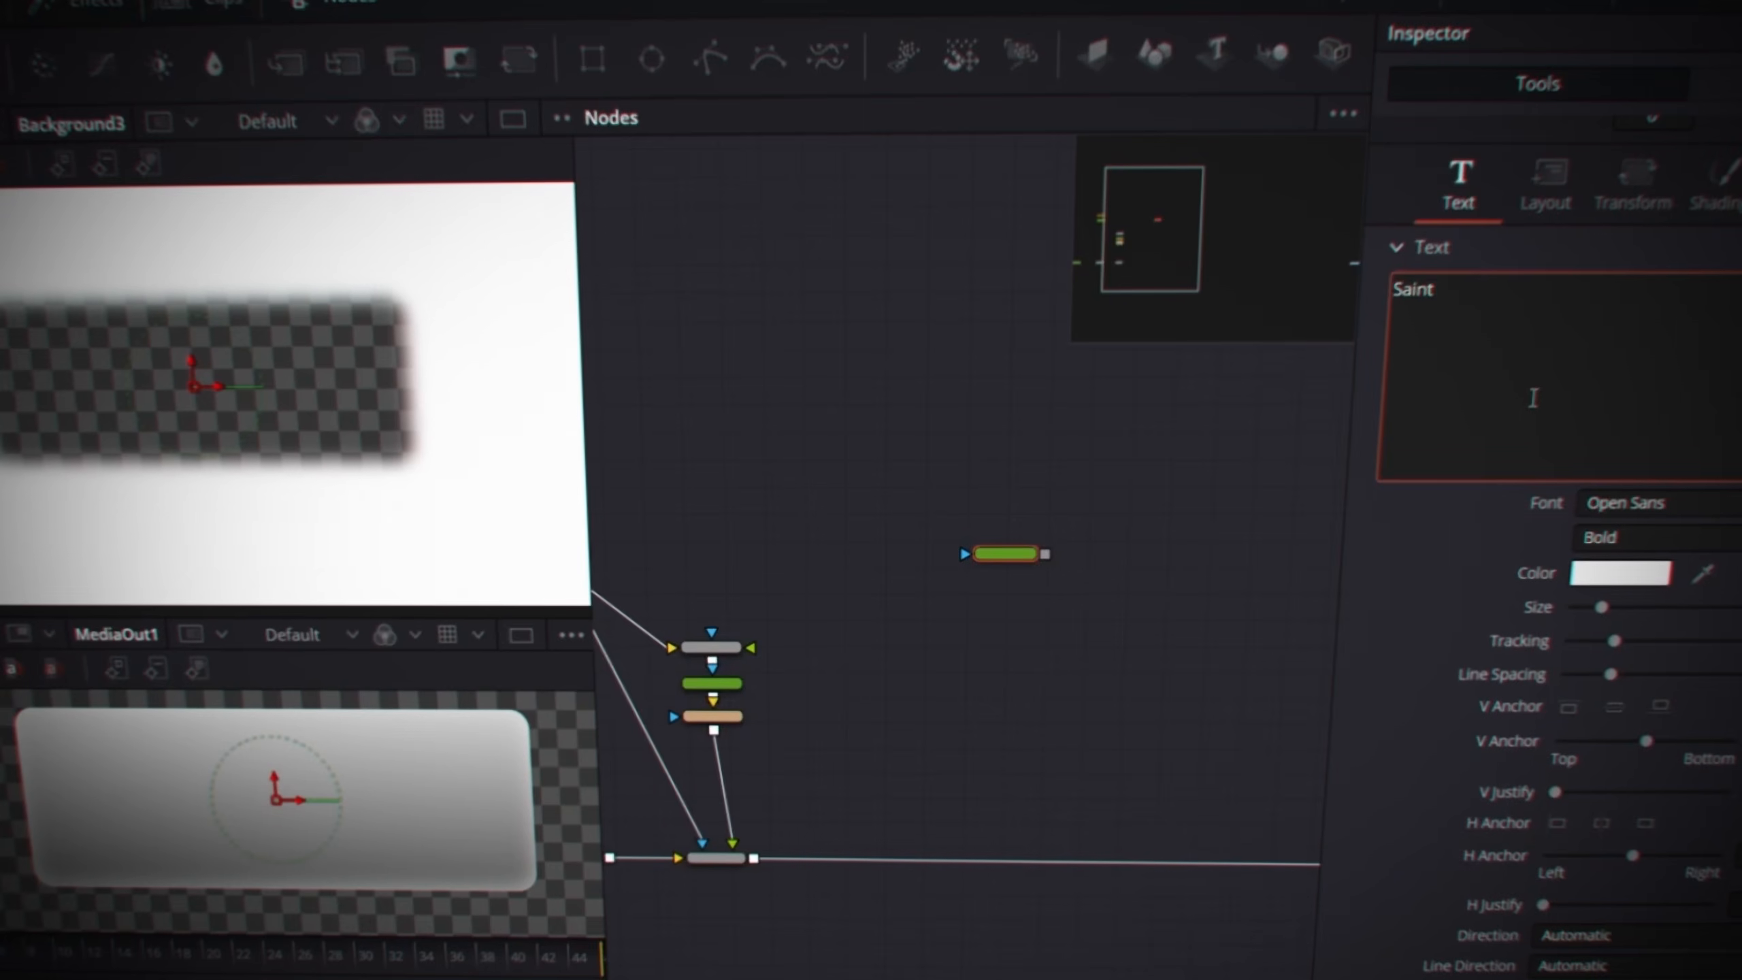
{"action": "type", "text": "Saint Lakmia"}
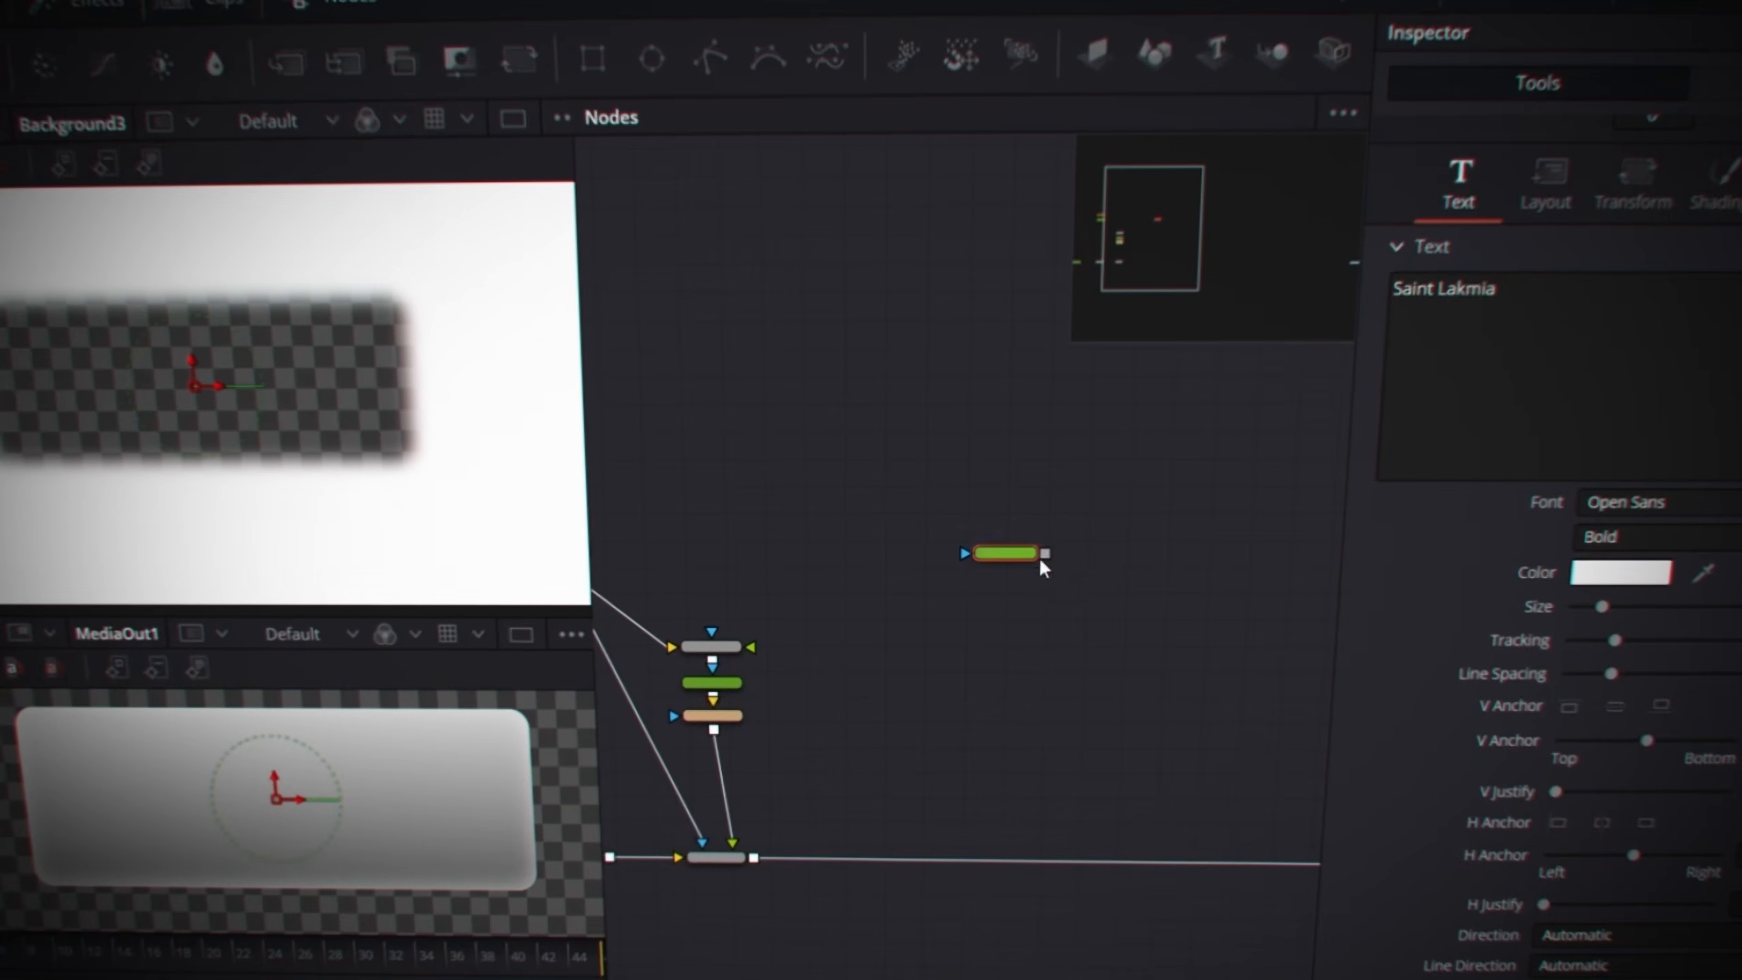
- Merge the name text over the bubble and lower the Blend of Merge3
{"action": "left_click_drag", "start_coordinate": [1006, 567], "coordinate": [1000, 858]}
{"action": "left_click", "coordinate": [1000, 857]}
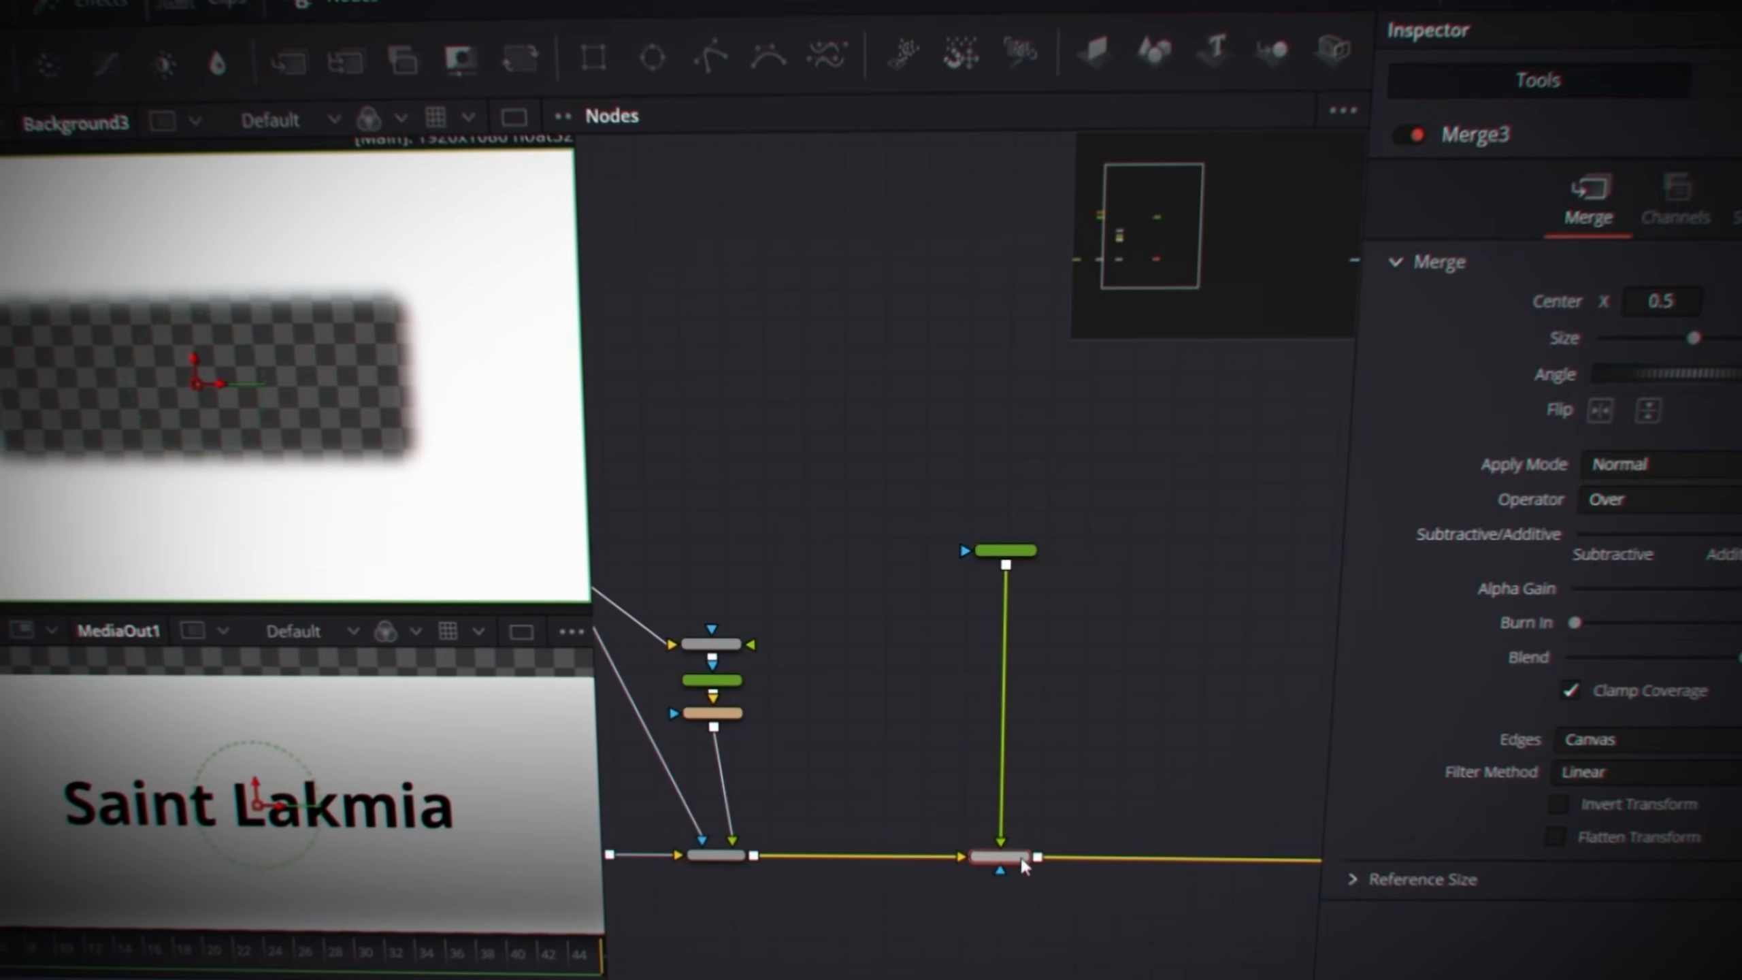
{"action": "left_click_drag", "start_coordinate": [1725, 657], "coordinate": [1686, 659]}
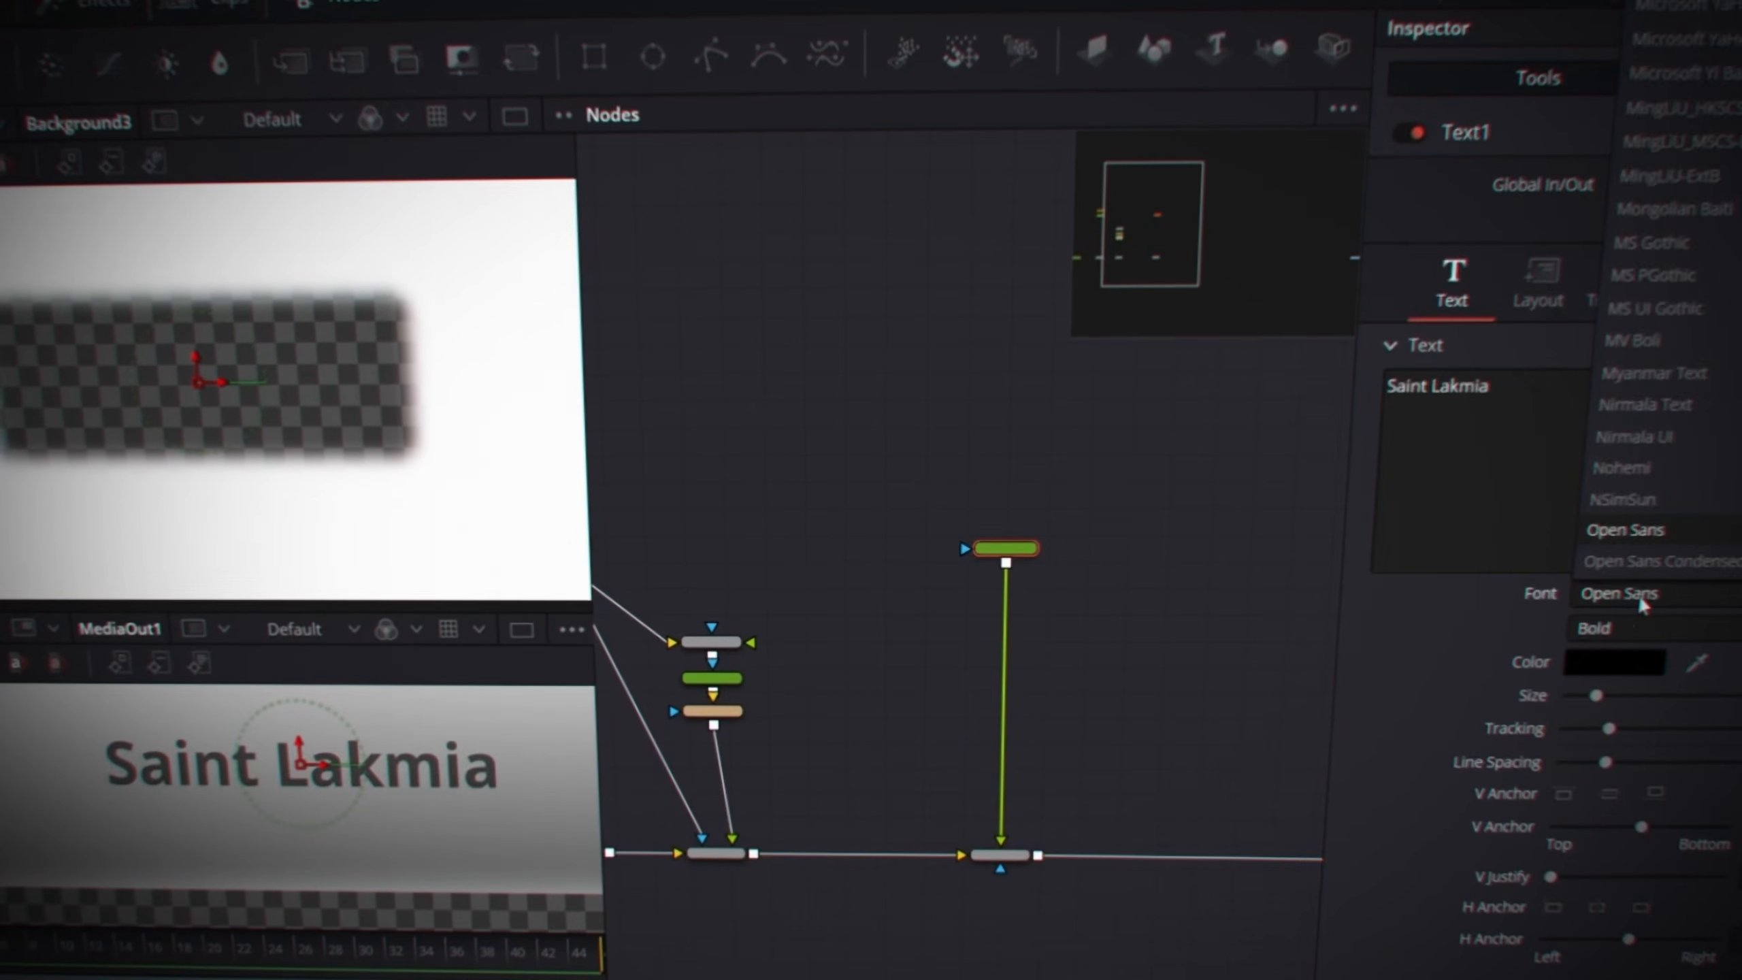
- Browse the font list for Text1 and choose a different font from Open Sans
{"action": "scroll", "coordinate": [1641, 596], "scroll_direction": "down", "scroll_amount": 5}
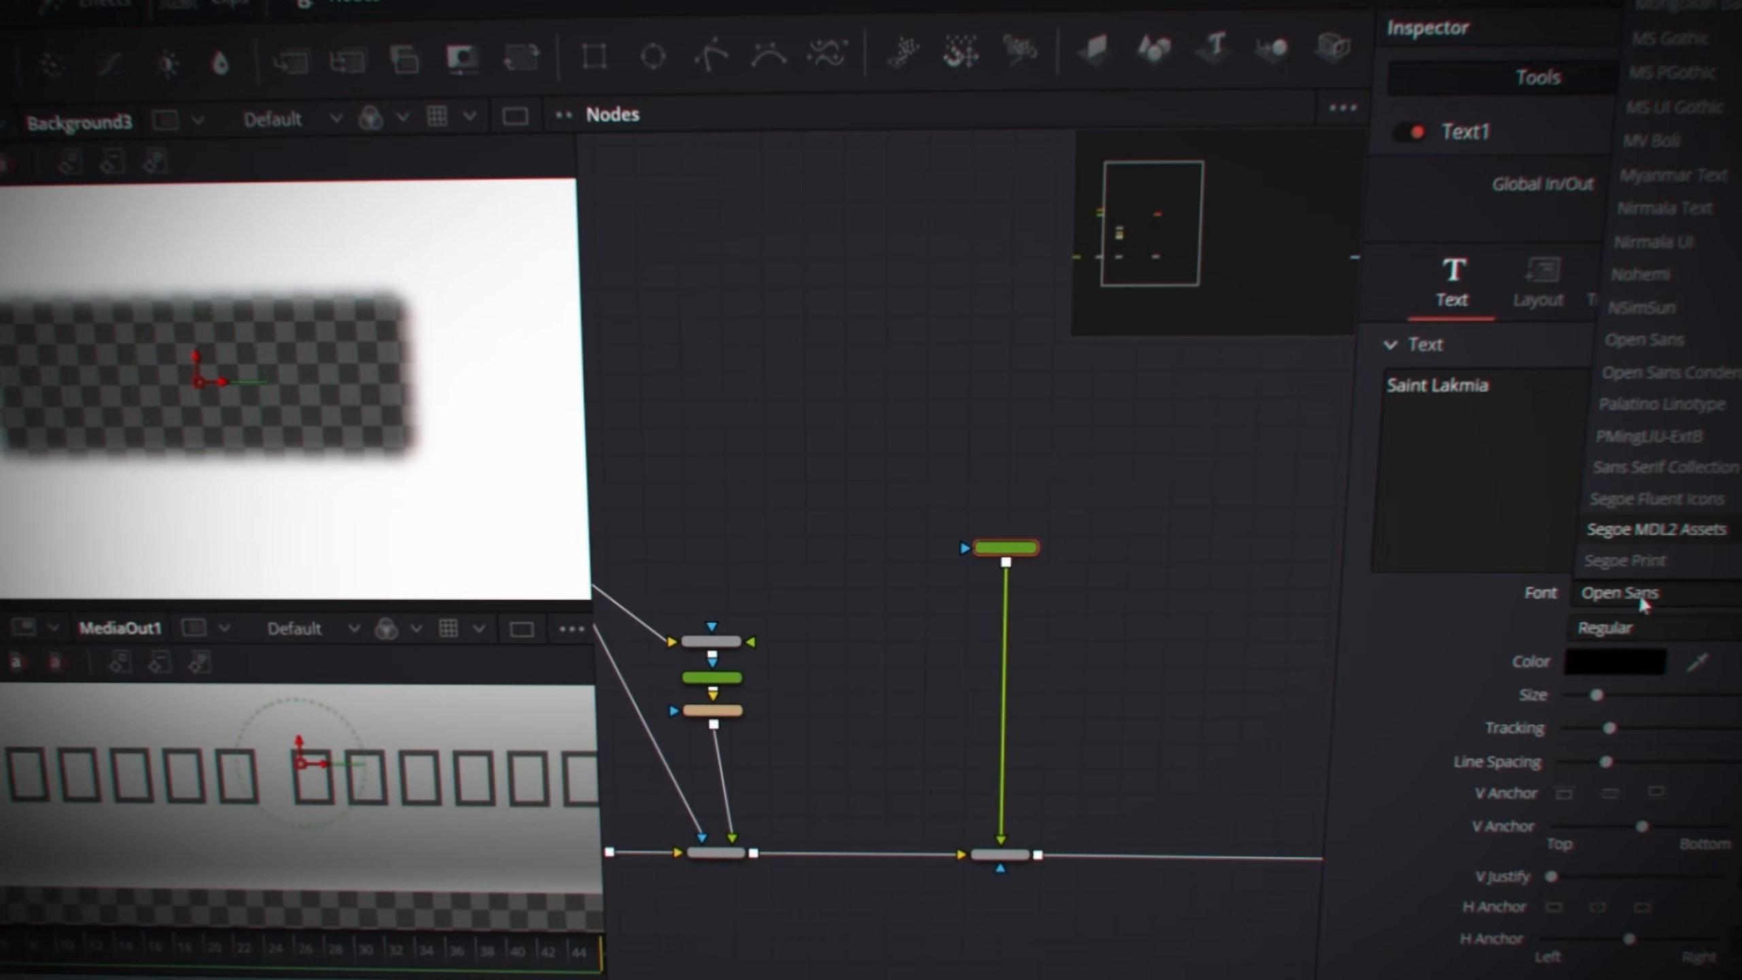
{"action": "left_click", "coordinate": [1642, 597]}
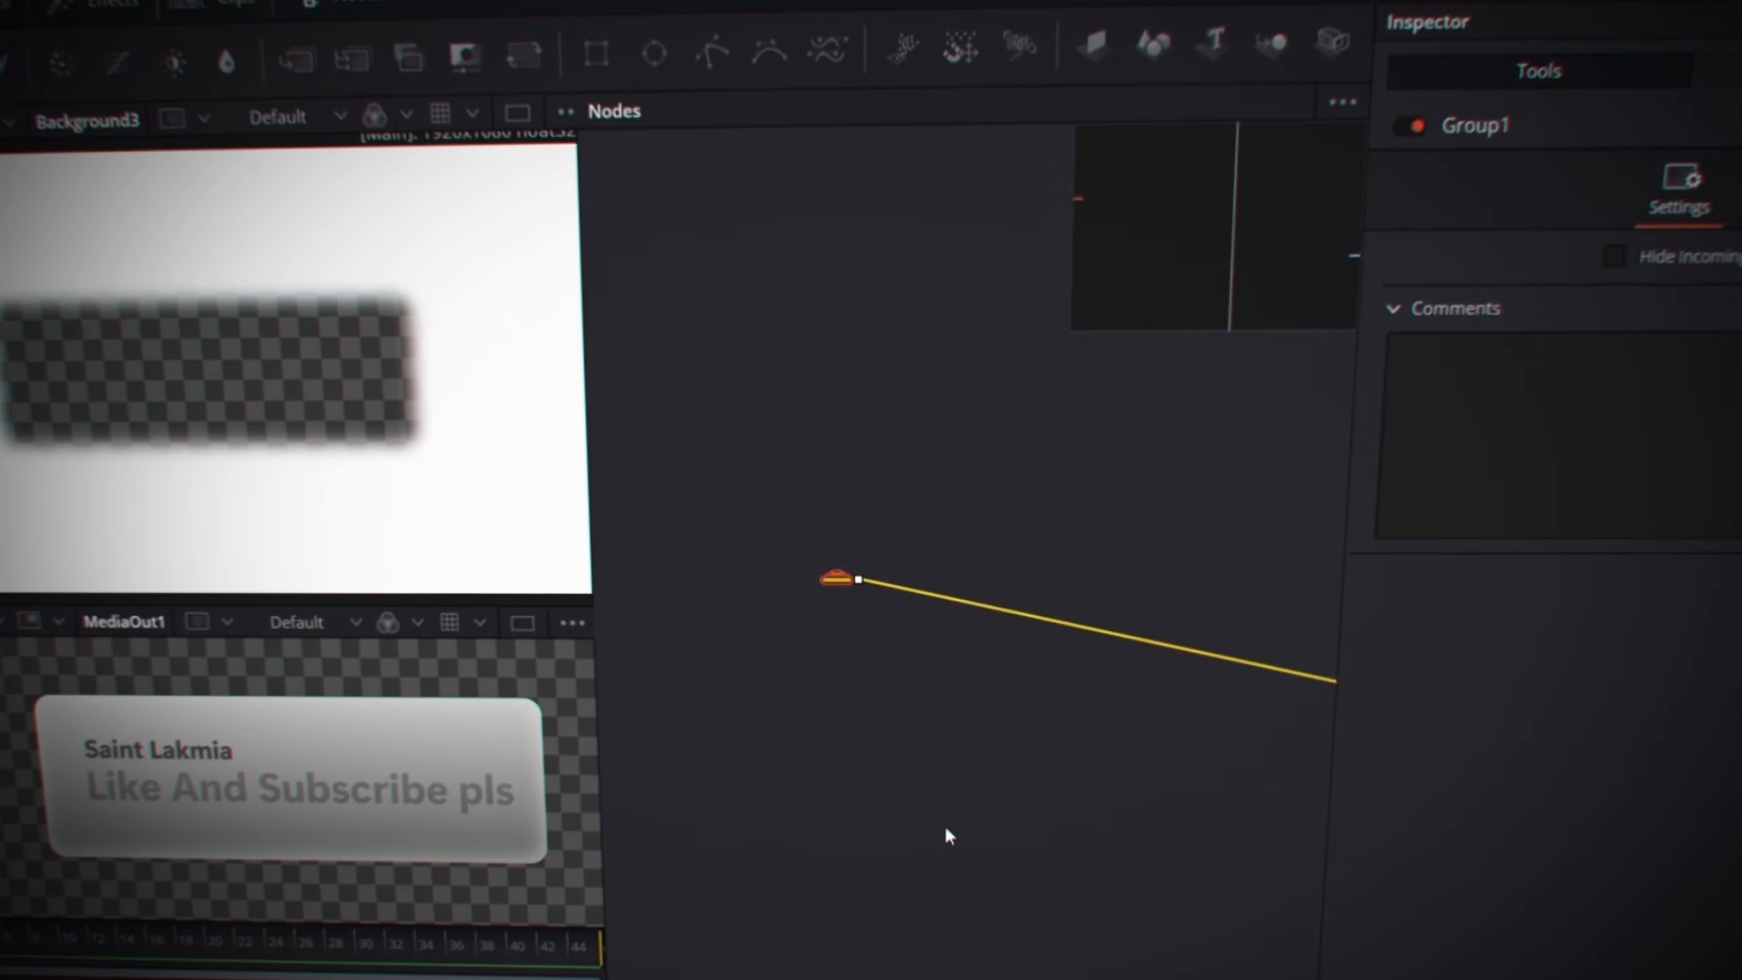
- Rename the Group1 node group as MessageBubble
{"action": "key", "text": "F2"}
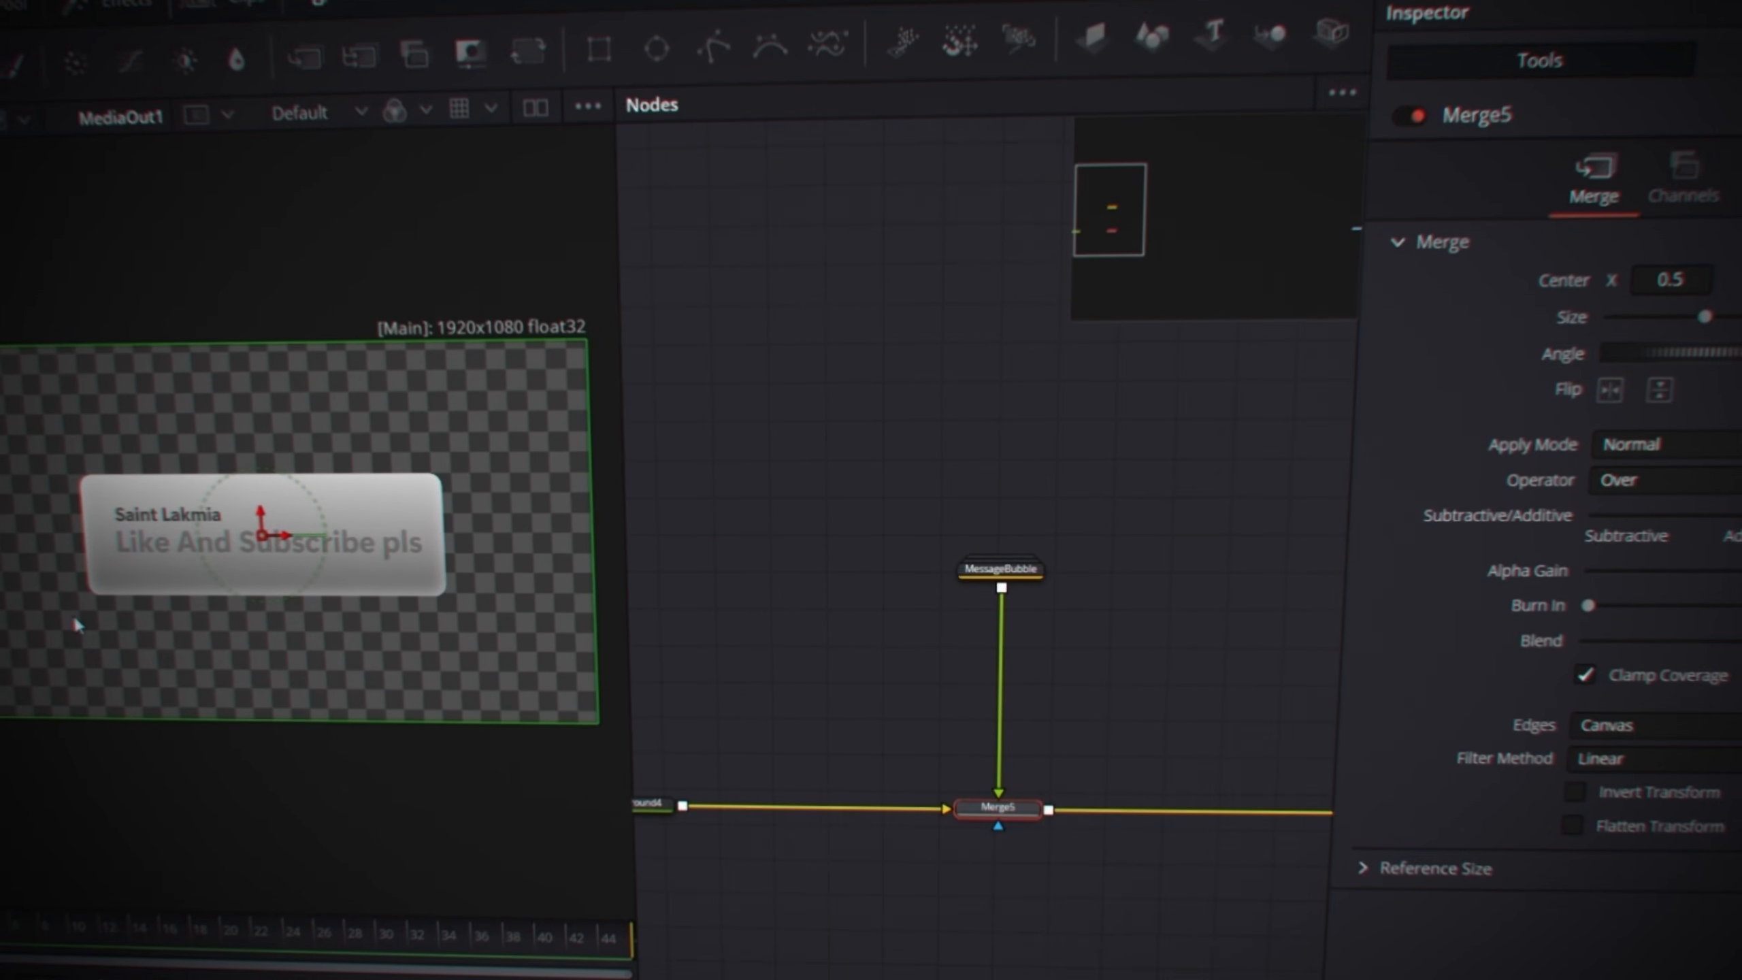
- Add a Transform node directly after the MessageBubble group, before Merge5
{"action": "left_click", "coordinate": [1031, 568]}
{"action": "key", "text": "shift+space"}
{"action": "type", "text": "tran"}
{"action": "key", "text": "Return"}
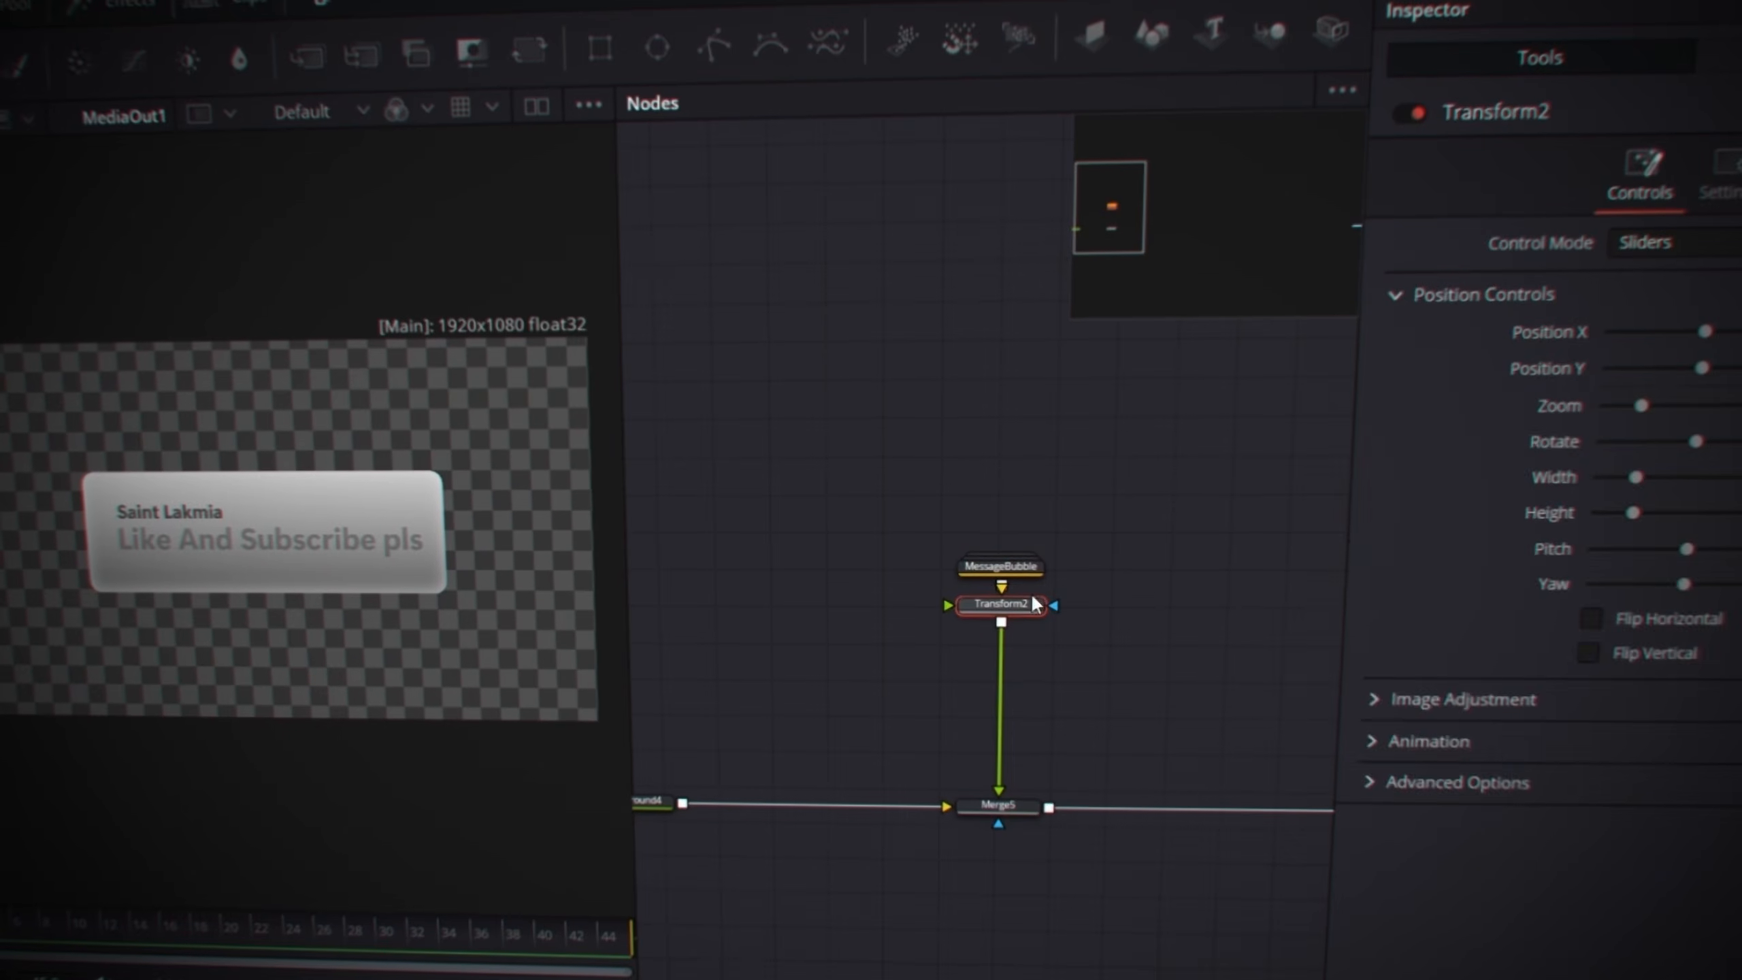
- Modify the Position Y of Transform2 with Anim Curves, using Duration as the source and a Custom curve
{"action": "right_click", "coordinate": [1536, 370]}
{"action": "mouse_move", "coordinate": [1639, 483]}
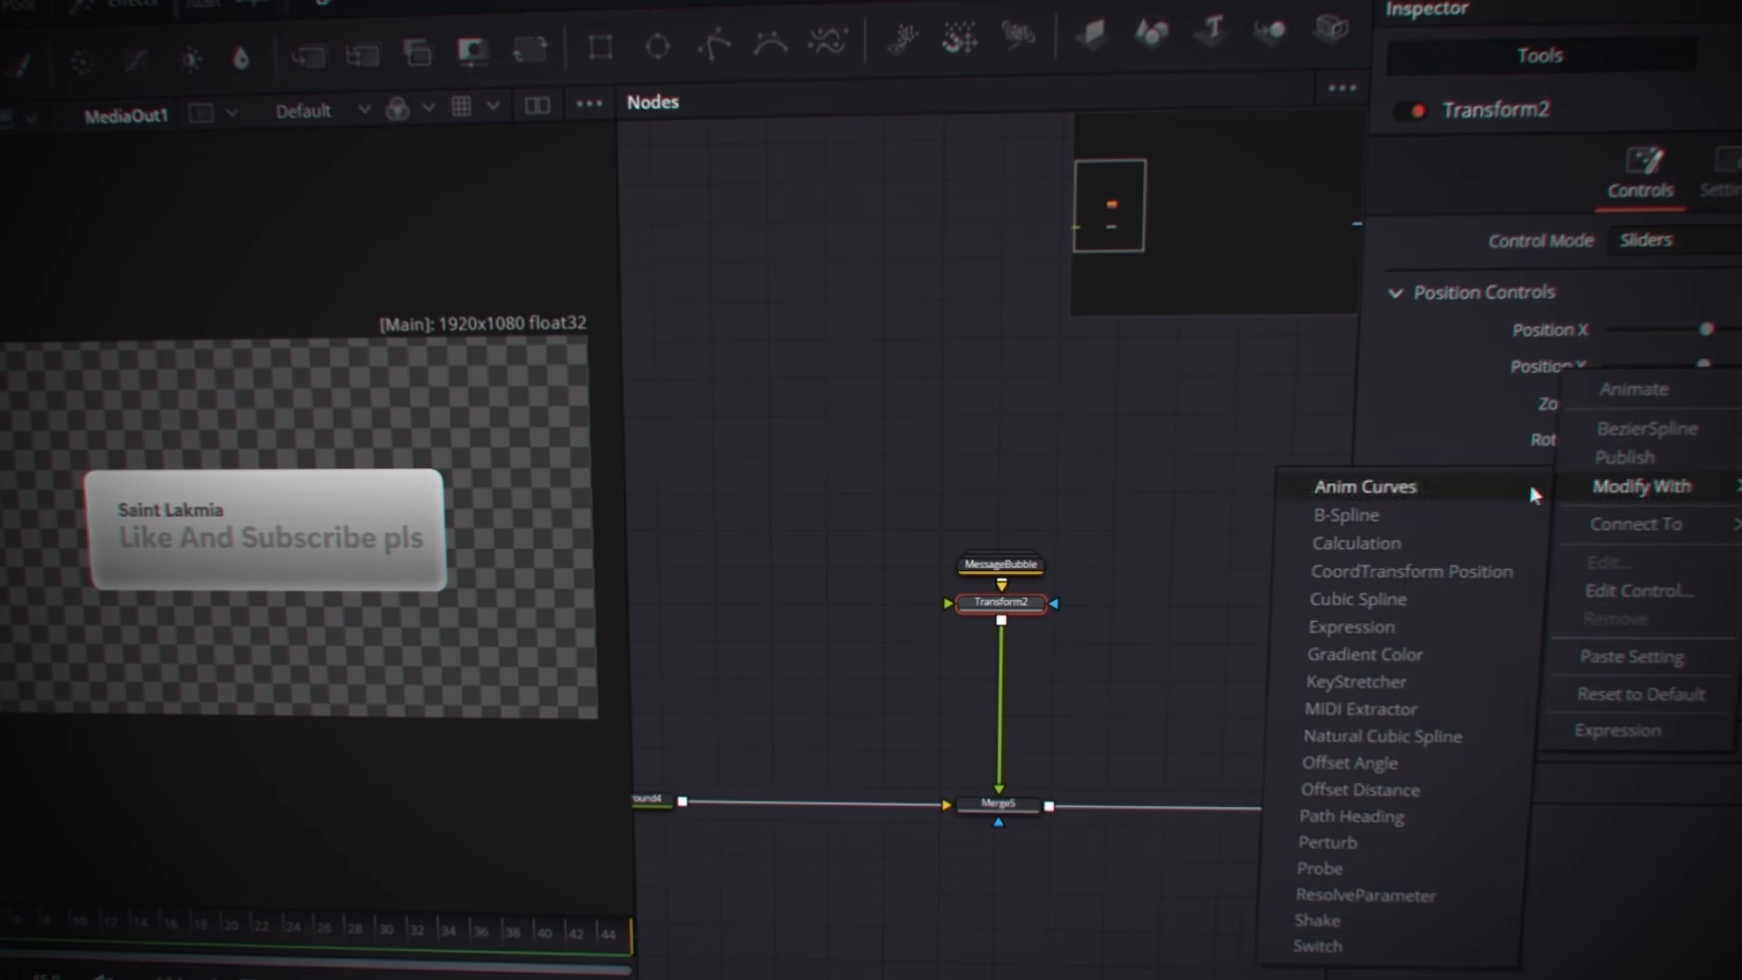
{"action": "left_click", "coordinate": [1337, 488]}
{"action": "left_click", "coordinate": [1704, 273]}
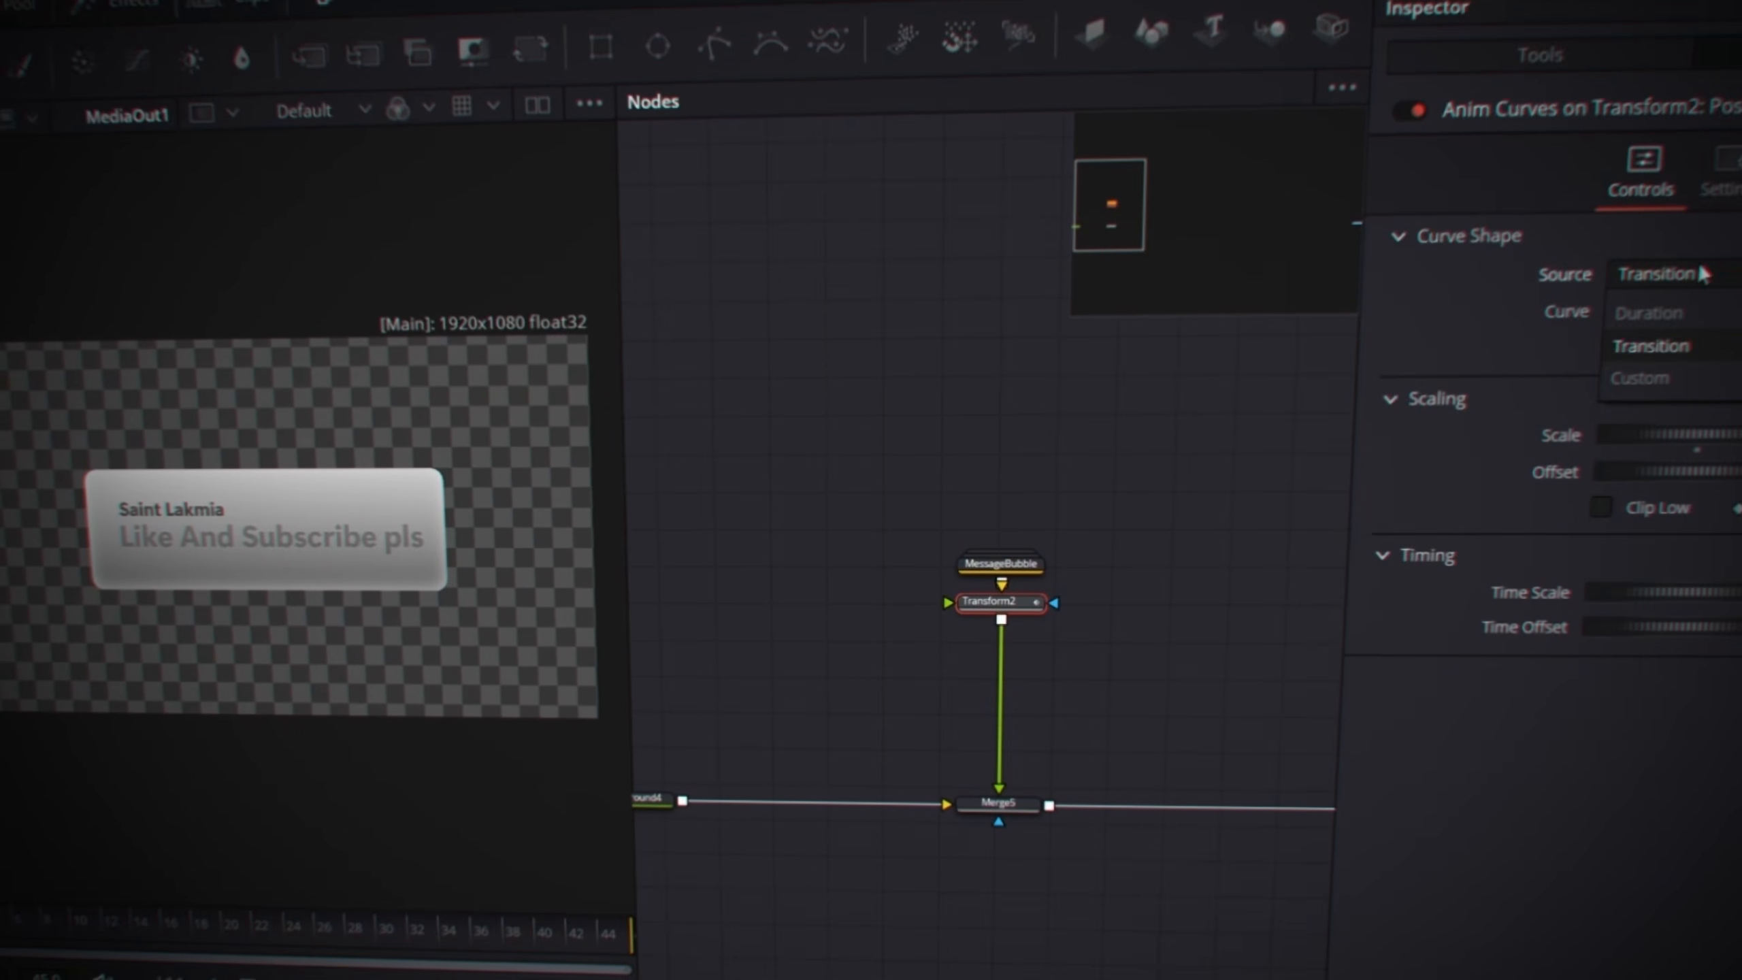
{"action": "left_click", "coordinate": [1674, 310]}
{"action": "left_click", "coordinate": [1668, 450]}
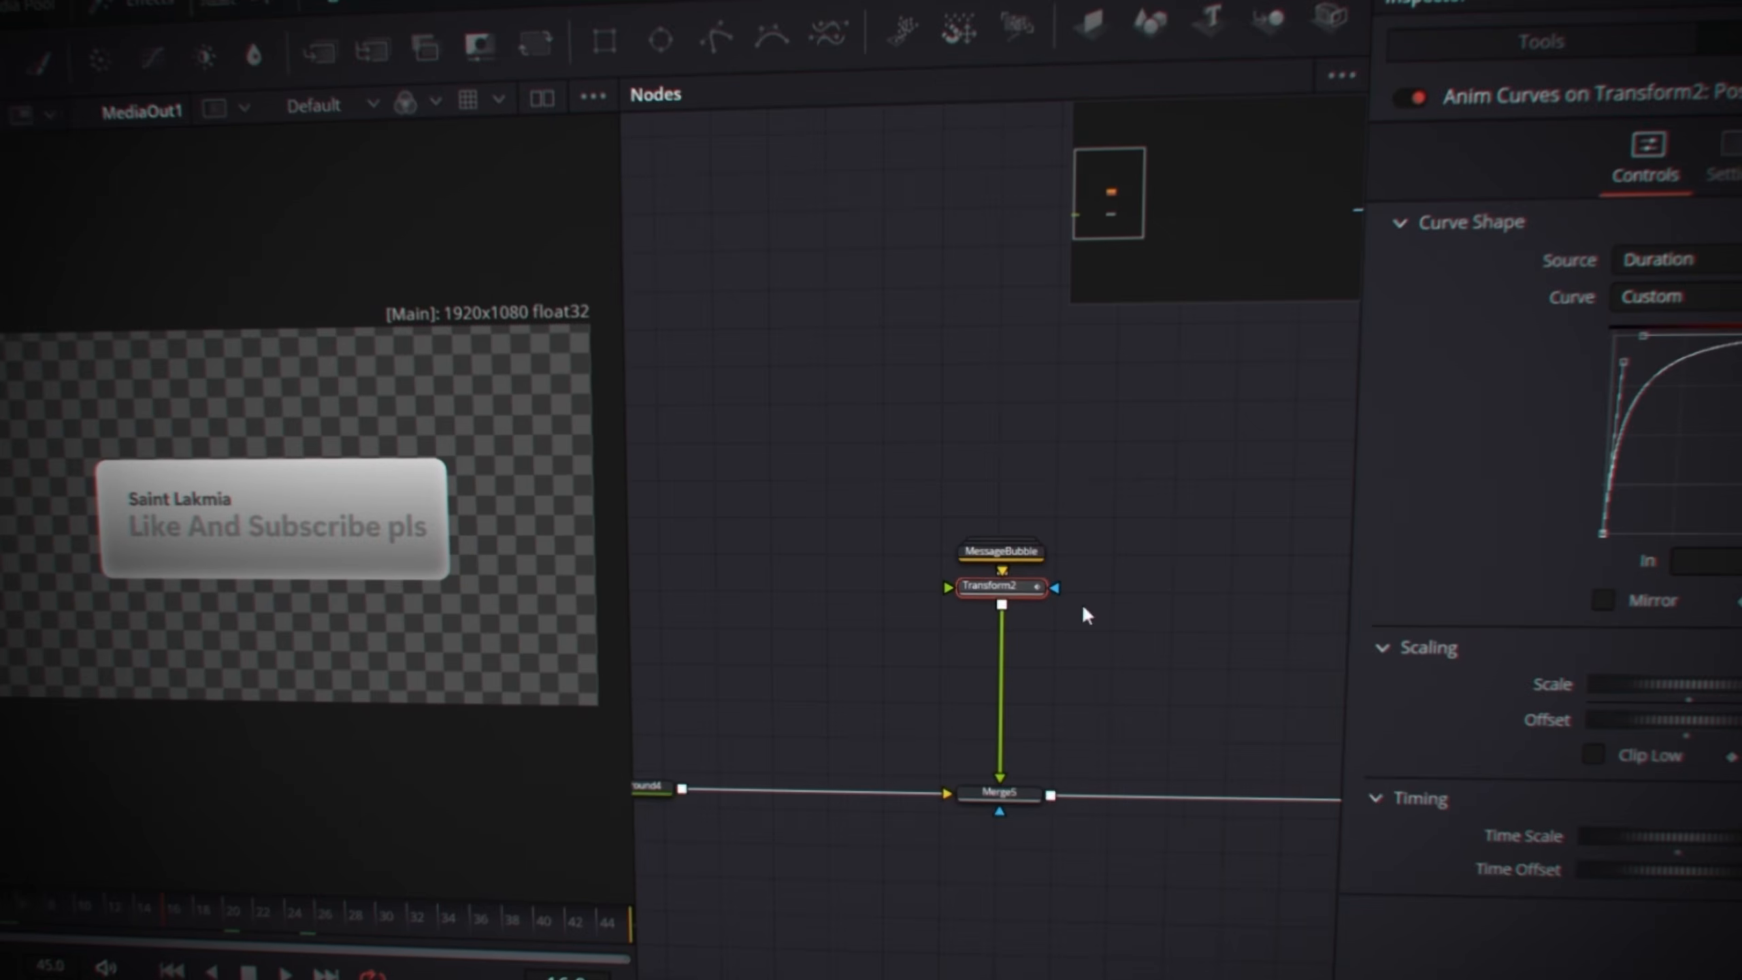
- Insert a Dissolve node between Transform2 and Merge5 and connect a new Background node to it
{"action": "left_click", "coordinate": [999, 792]}
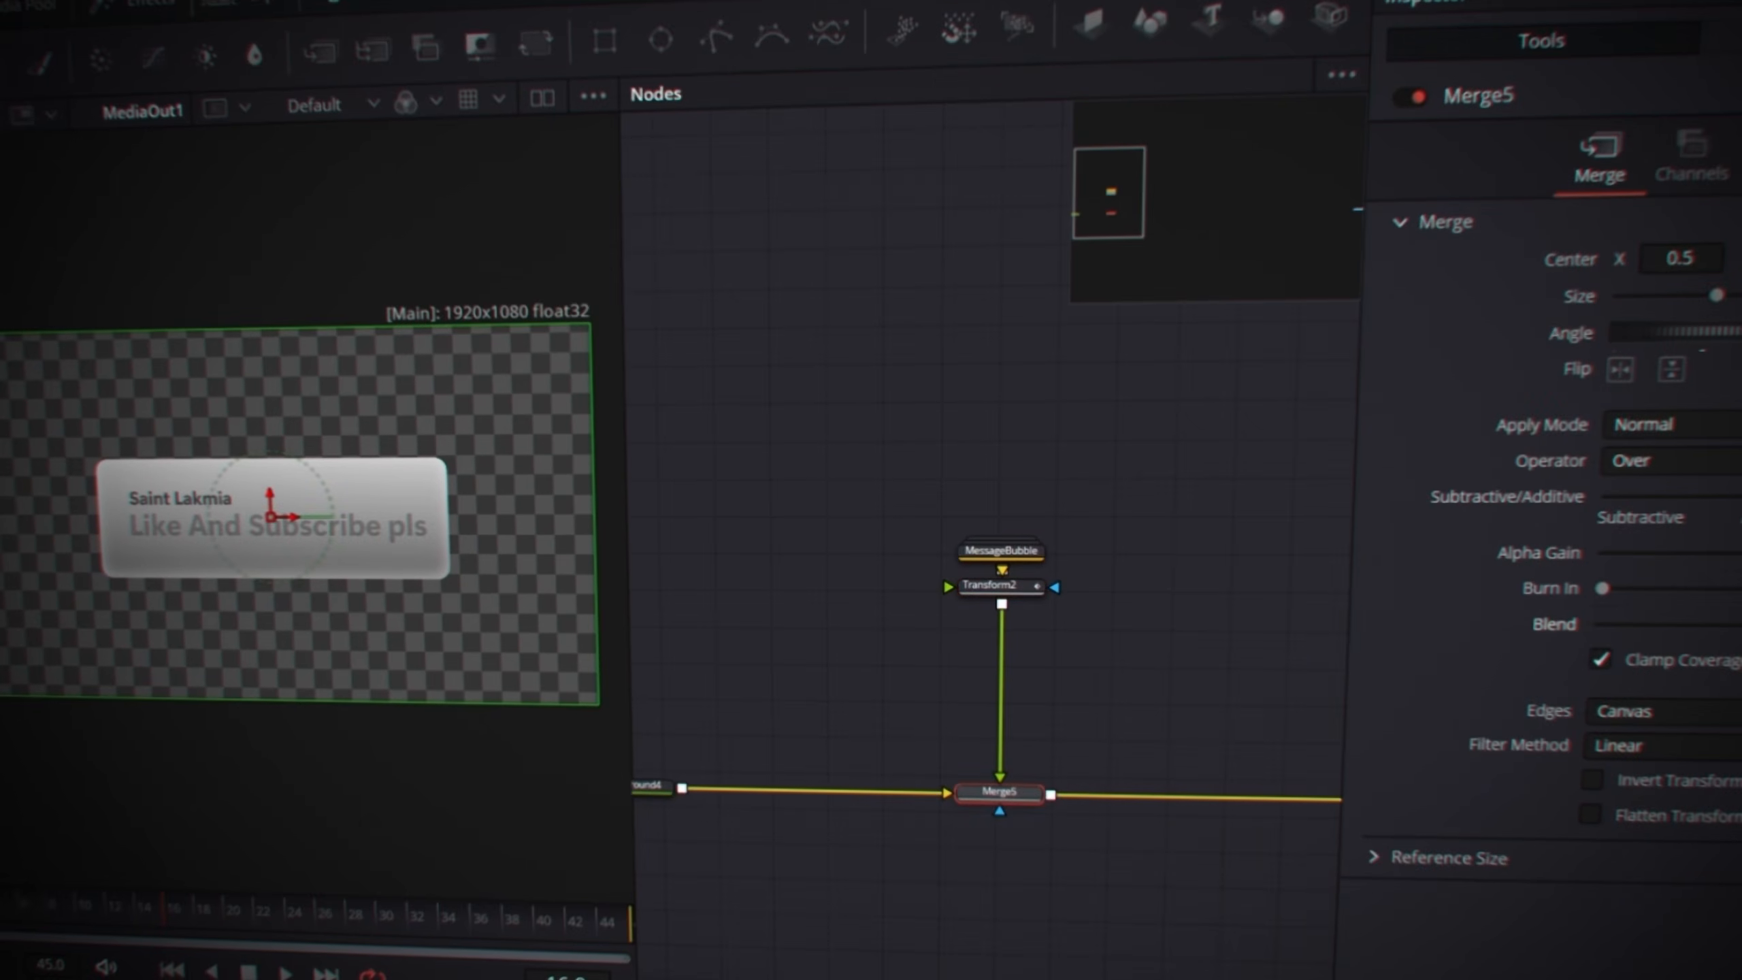
{"action": "key", "text": "shift+space"}
{"action": "type", "text": "bg"}
{"action": "key", "text": "Return"}
{"action": "key", "text": "shift+space"}
{"action": "type", "text": "dis"}
{"action": "key", "text": "Return"}
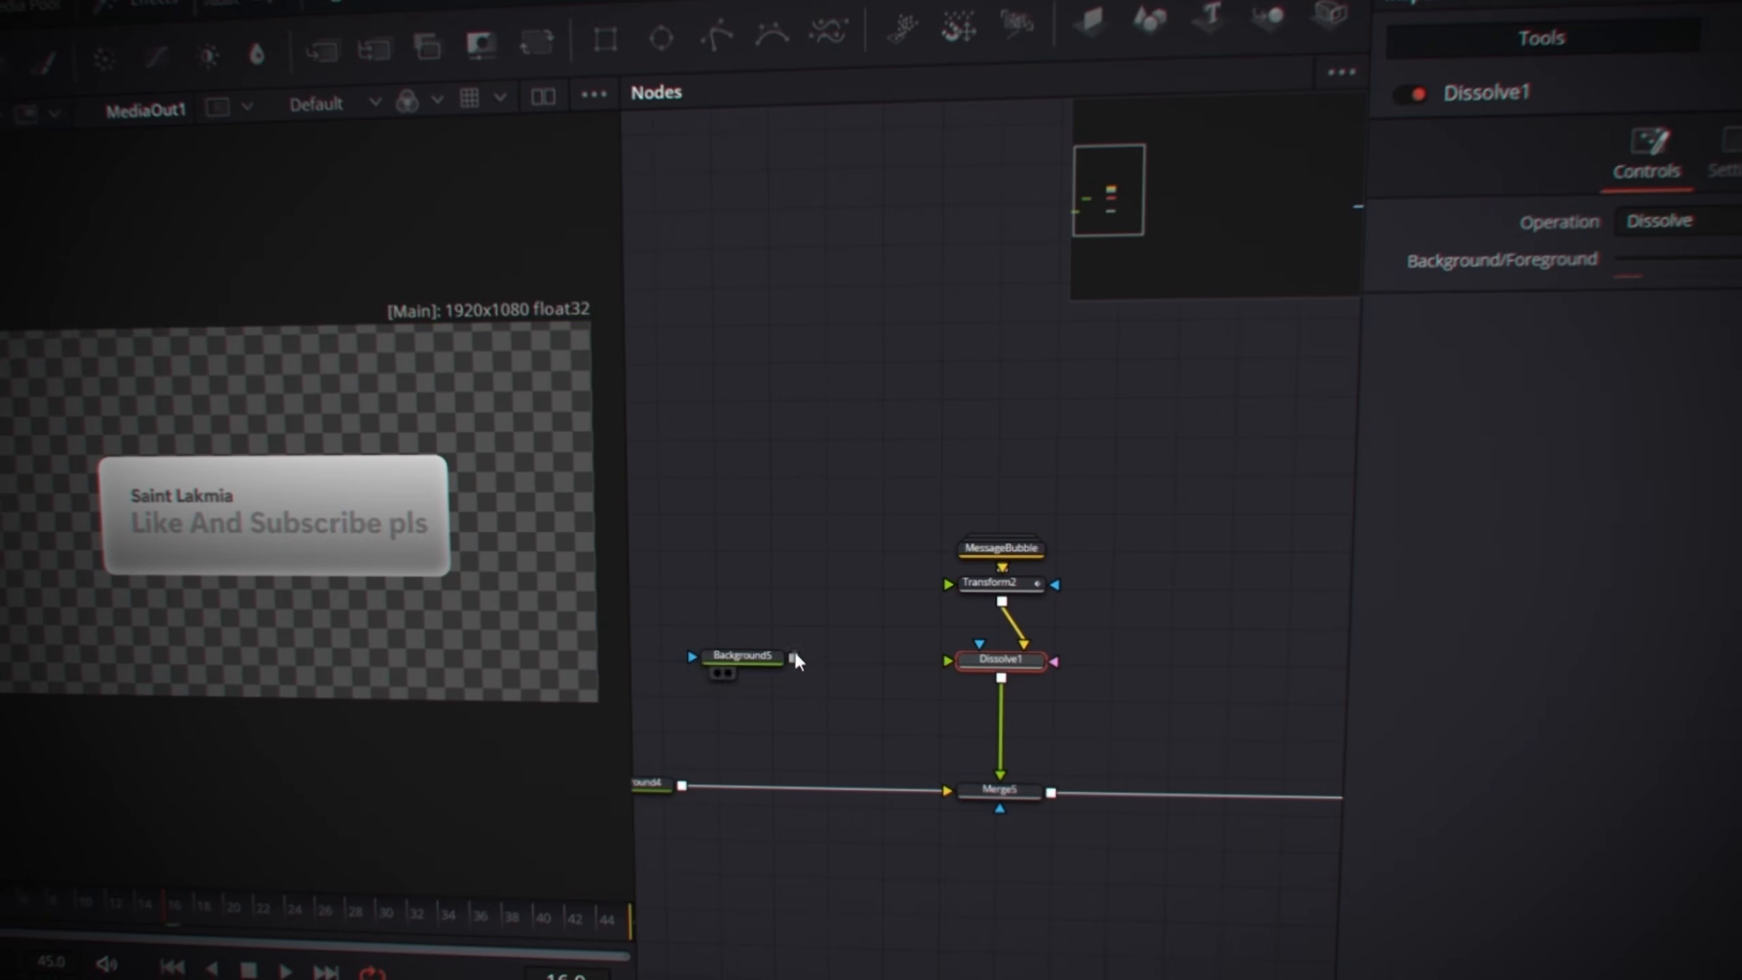
{"action": "left_click_drag", "start_coordinate": [797, 662], "coordinate": [949, 661]}
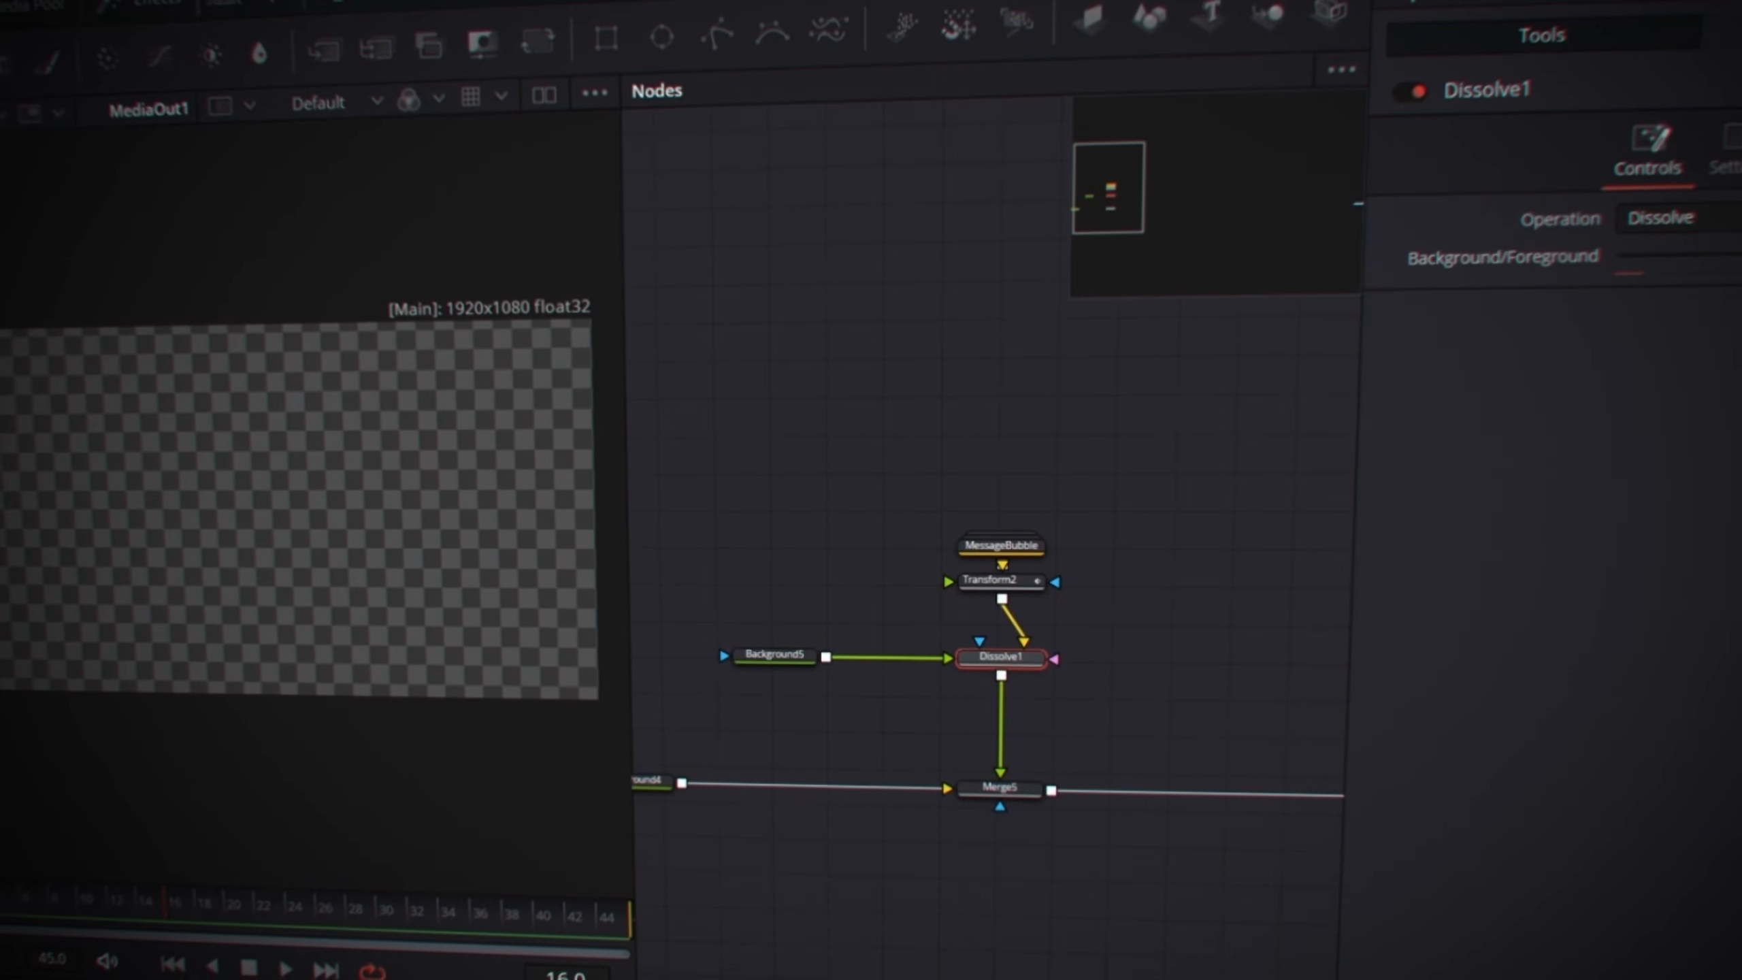
- Drive Dissolve1's Background/Foreground with a Custom, Duration-based Anim Curve, and enable Clip Low on Transform2's curve
{"action": "right_click", "coordinate": [1433, 255]}
{"action": "mouse_move", "coordinate": [1516, 374]}
{"action": "left_click", "coordinate": [1403, 379]}
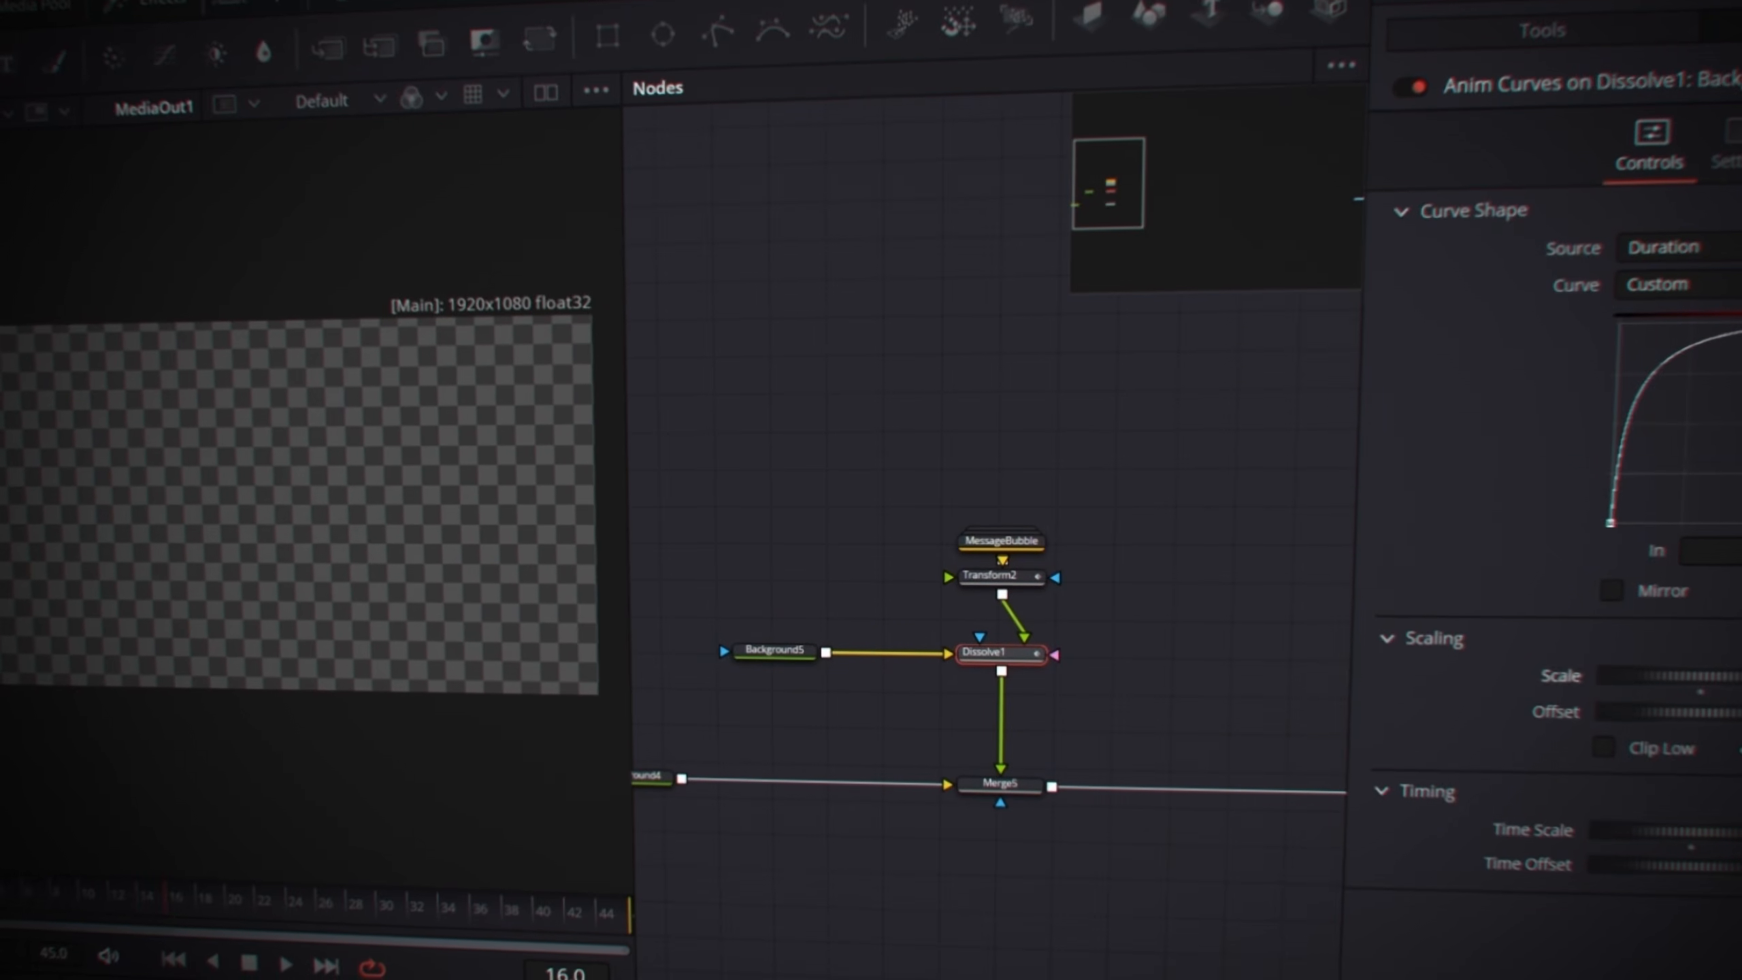
{"action": "left_click", "coordinate": [1603, 747]}
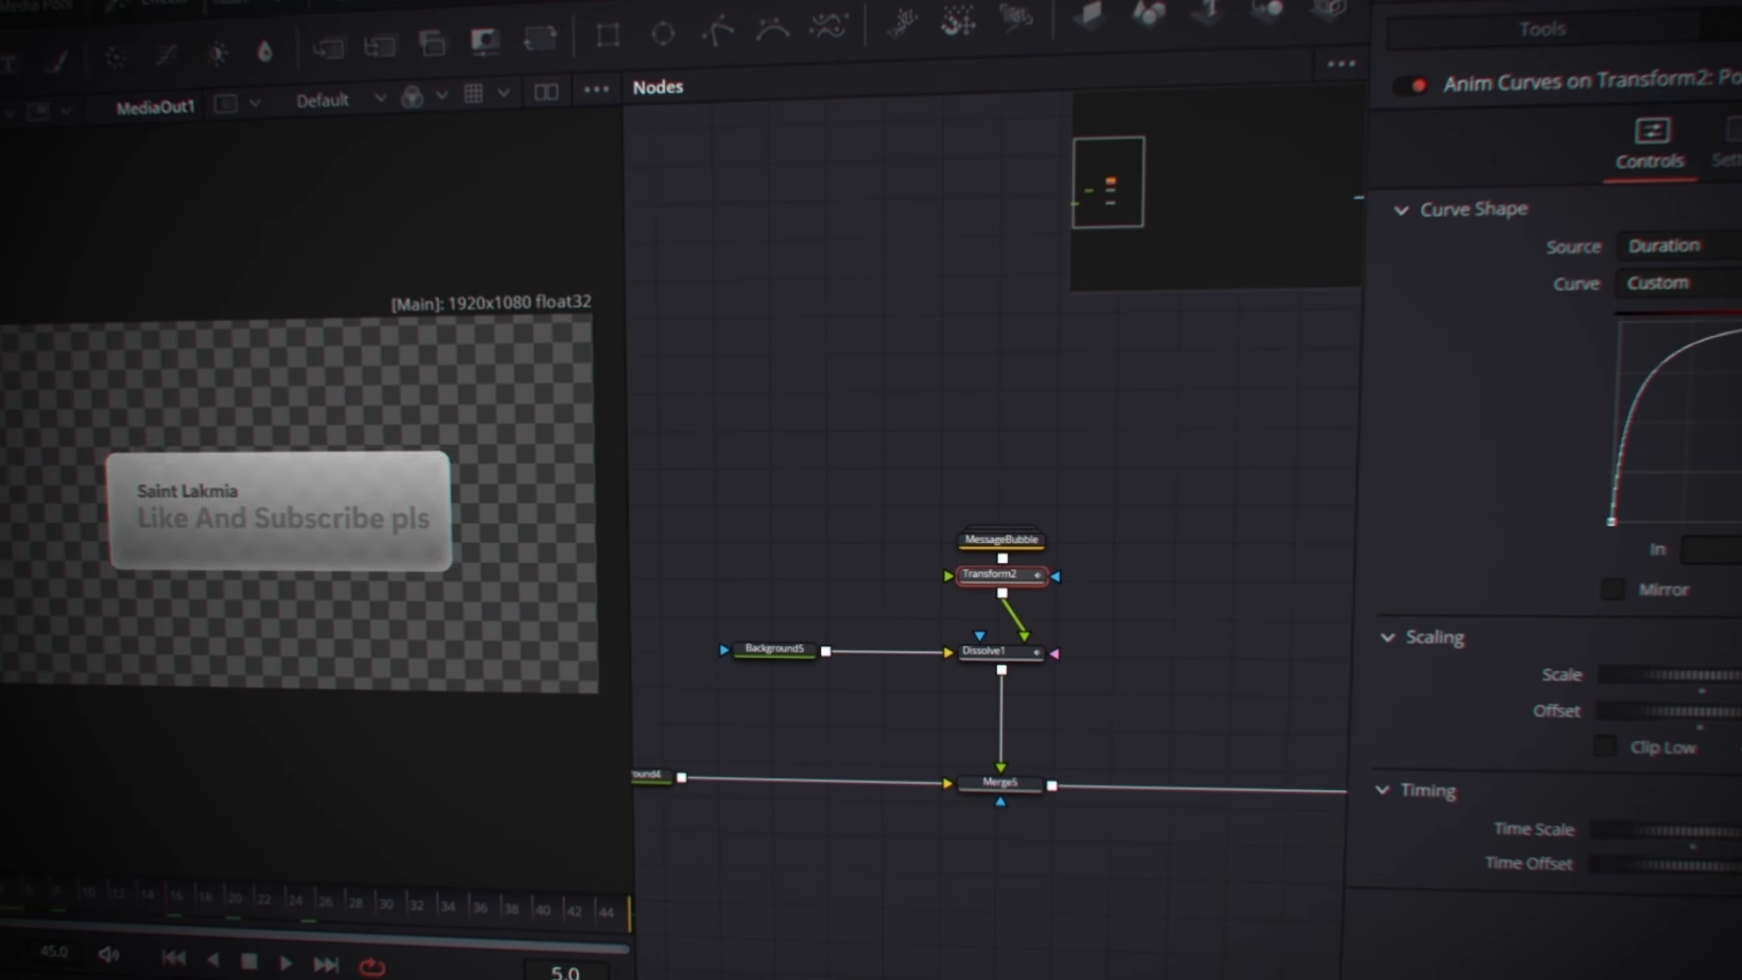
{"action": "left_click_drag", "start_coordinate": [14, 892], "coordinate": [93, 953]}
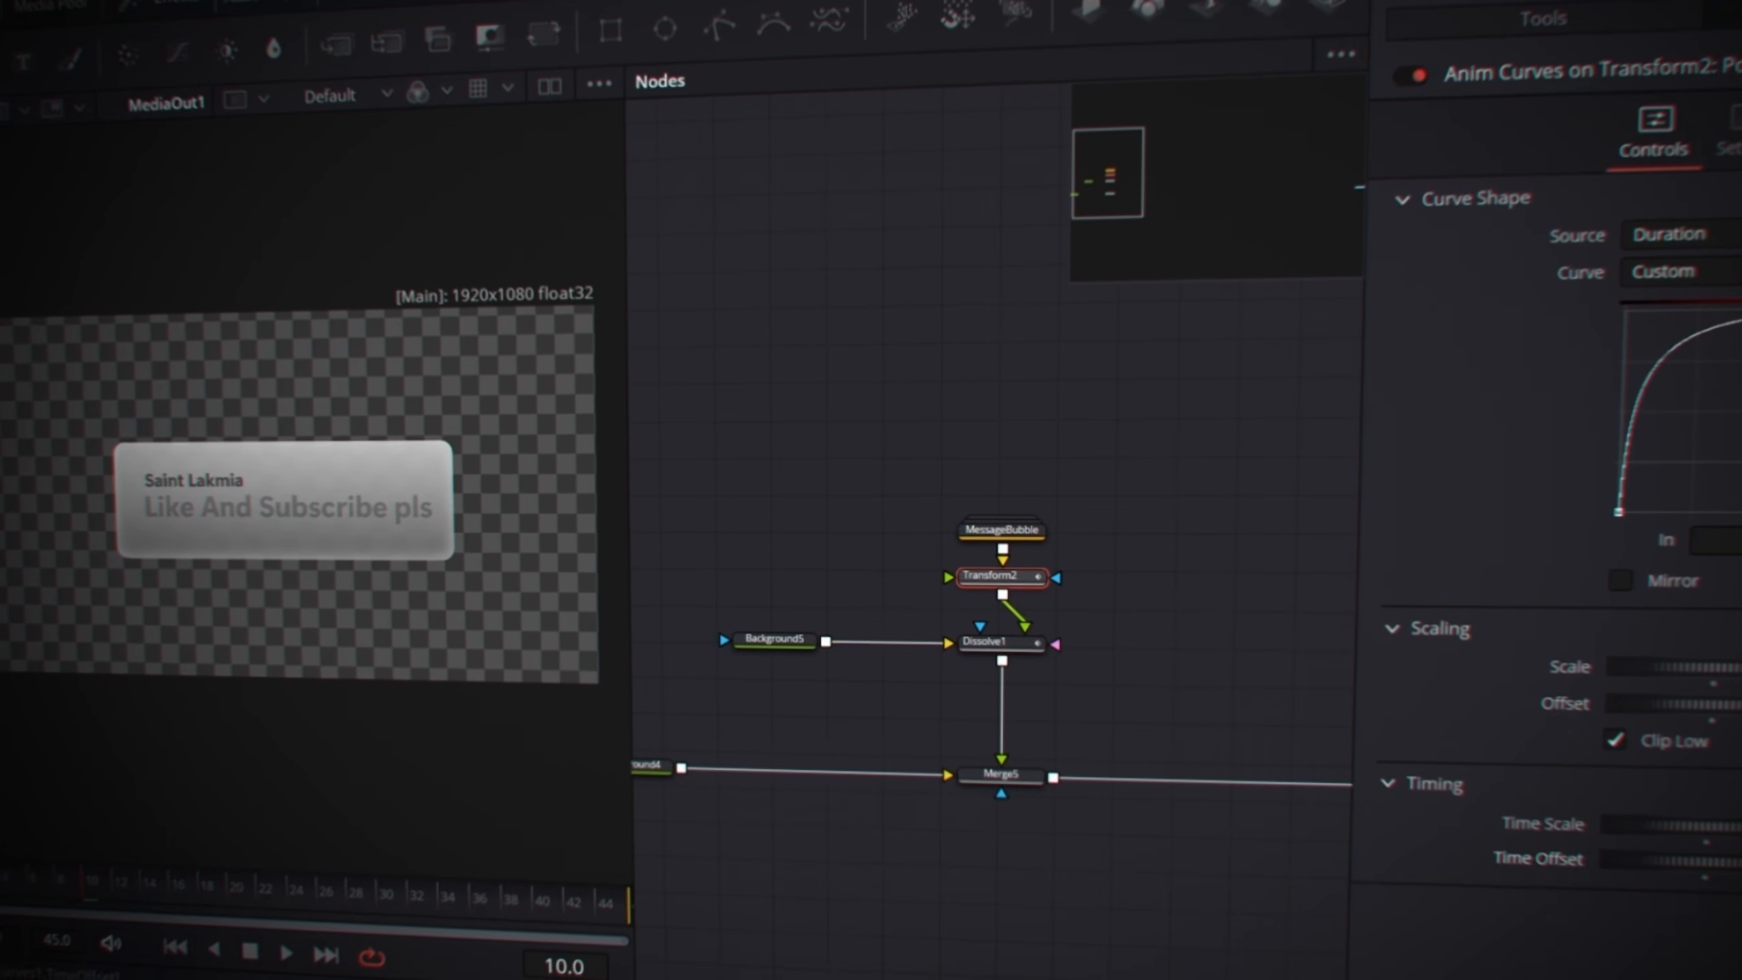
- Duplicate the animated MessageBubble nodes and set the copy's message text to "Pls Speed I need this"
{"action": "left_click_drag", "start_coordinate": [1080, 870], "coordinate": [785, 450]}
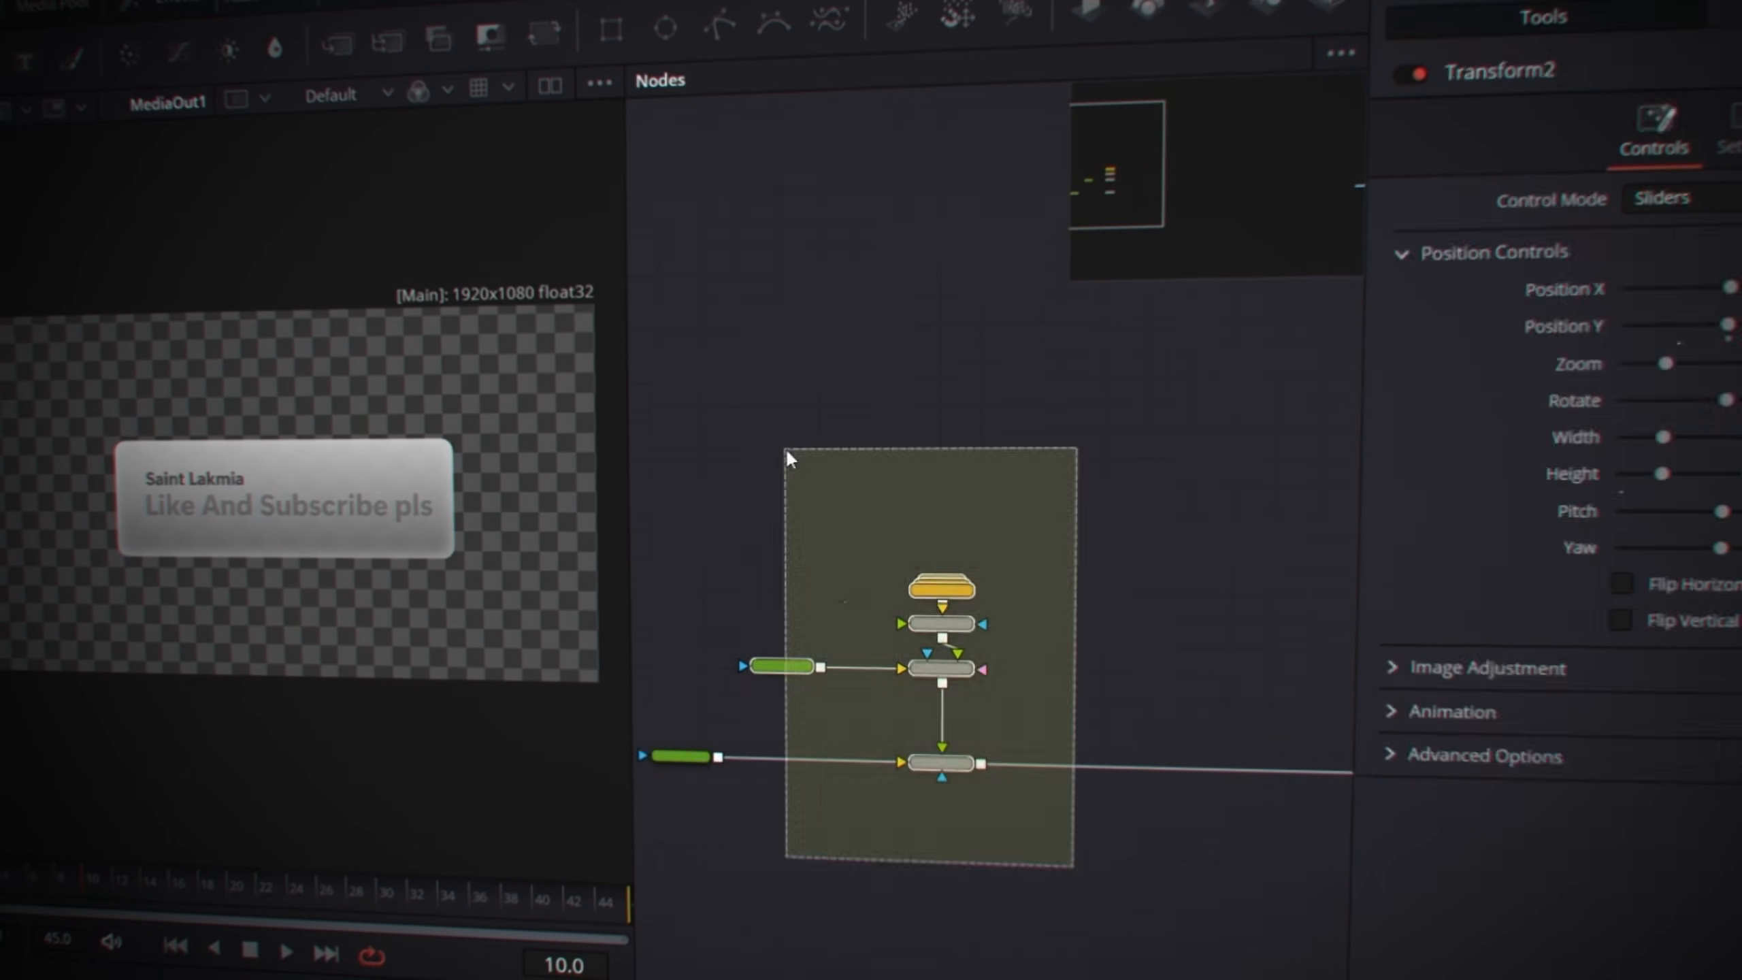
{"action": "key", "text": "ctrl+c"}
{"action": "key", "text": "ctrl+v"}
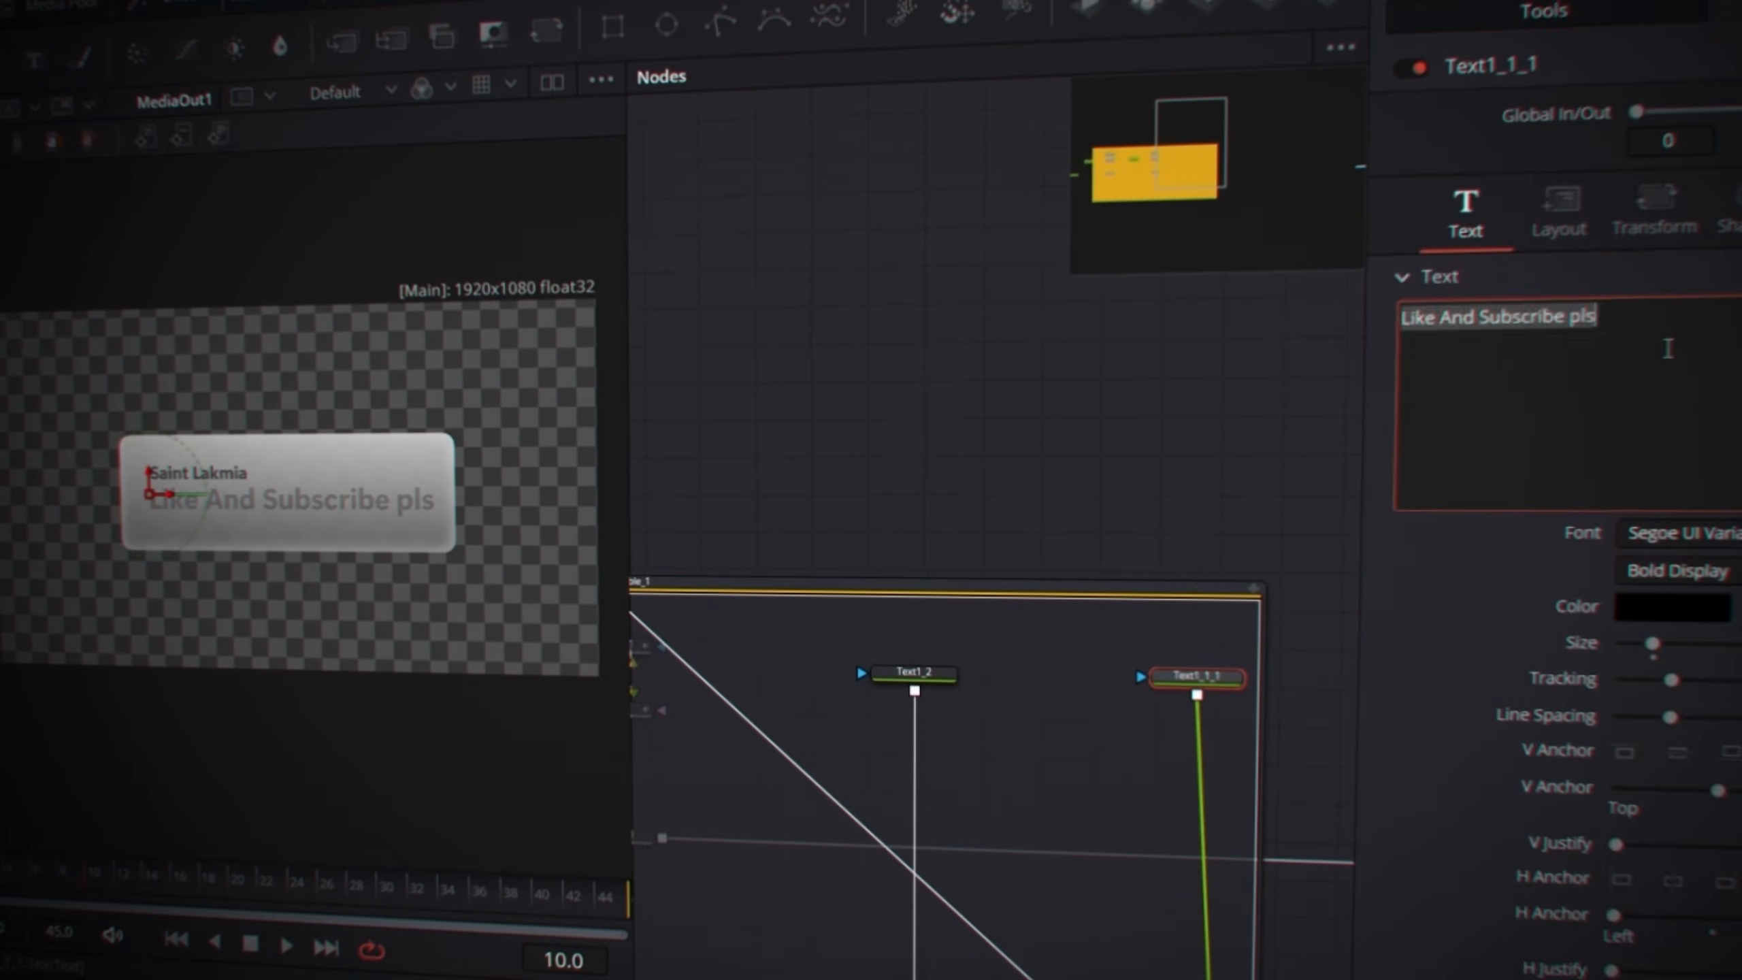
{"action": "type", "text": "Pls Speed I need this"}
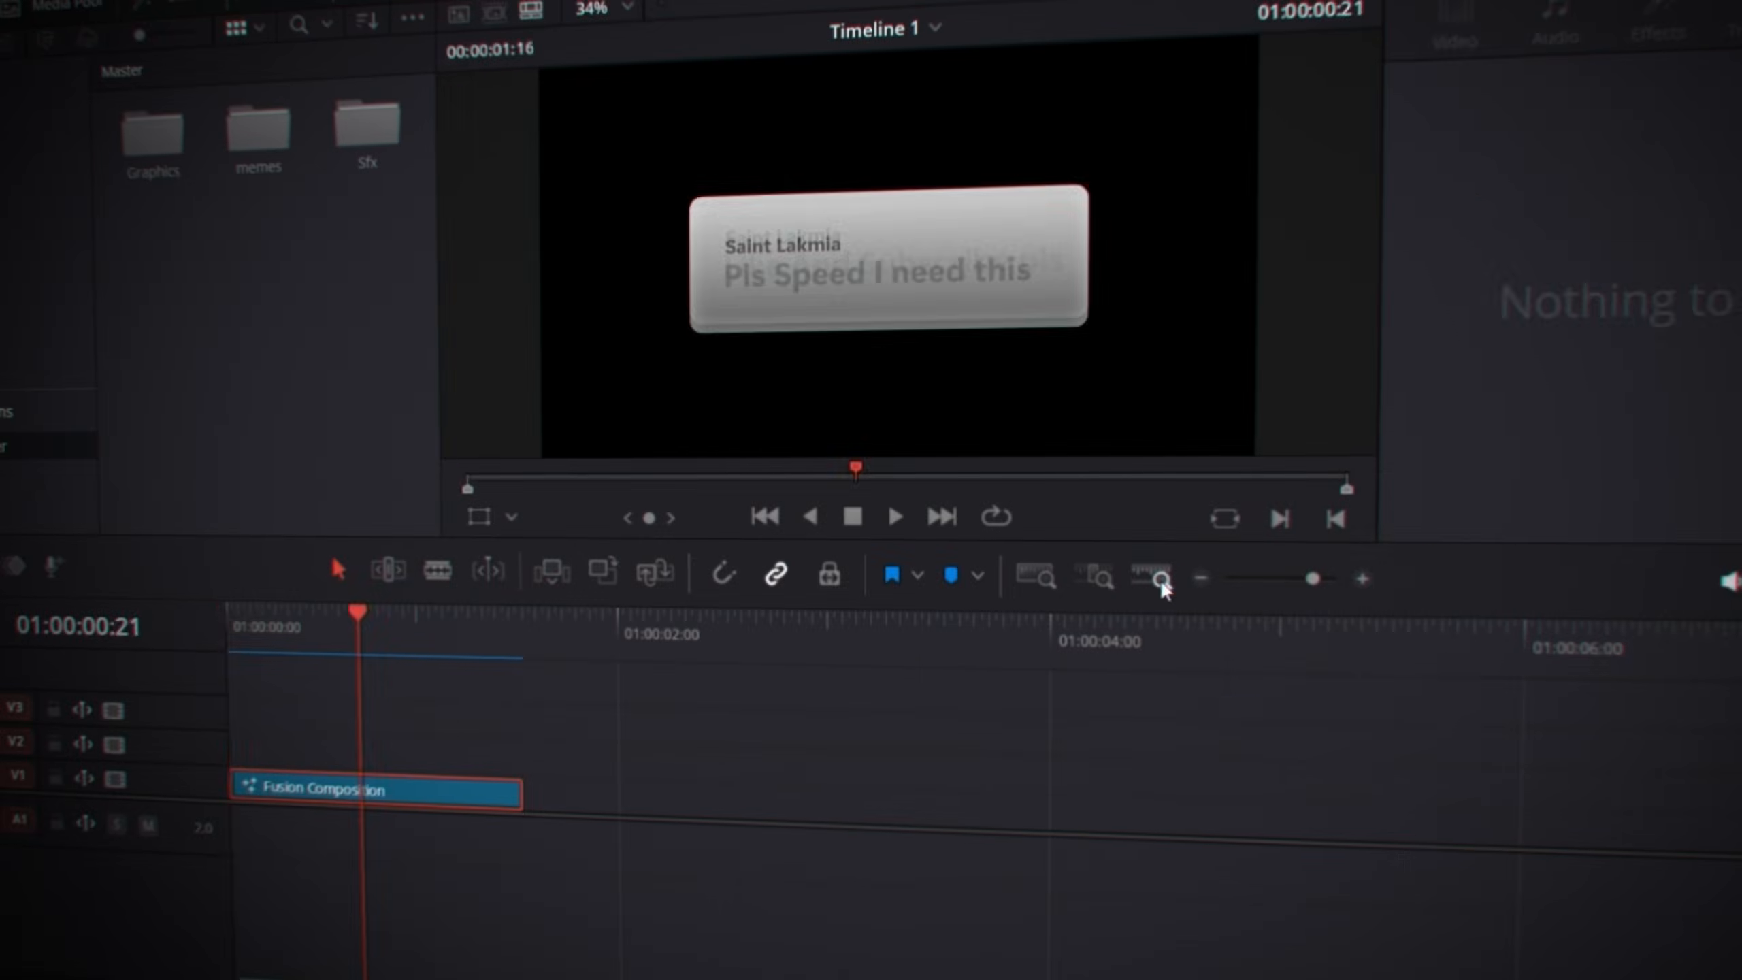
- Select the Fusion Composition clip on the timeline and the Graphics bin in the media pool
{"action": "left_click", "coordinate": [405, 796]}
{"action": "left_click", "coordinate": [184, 143]}
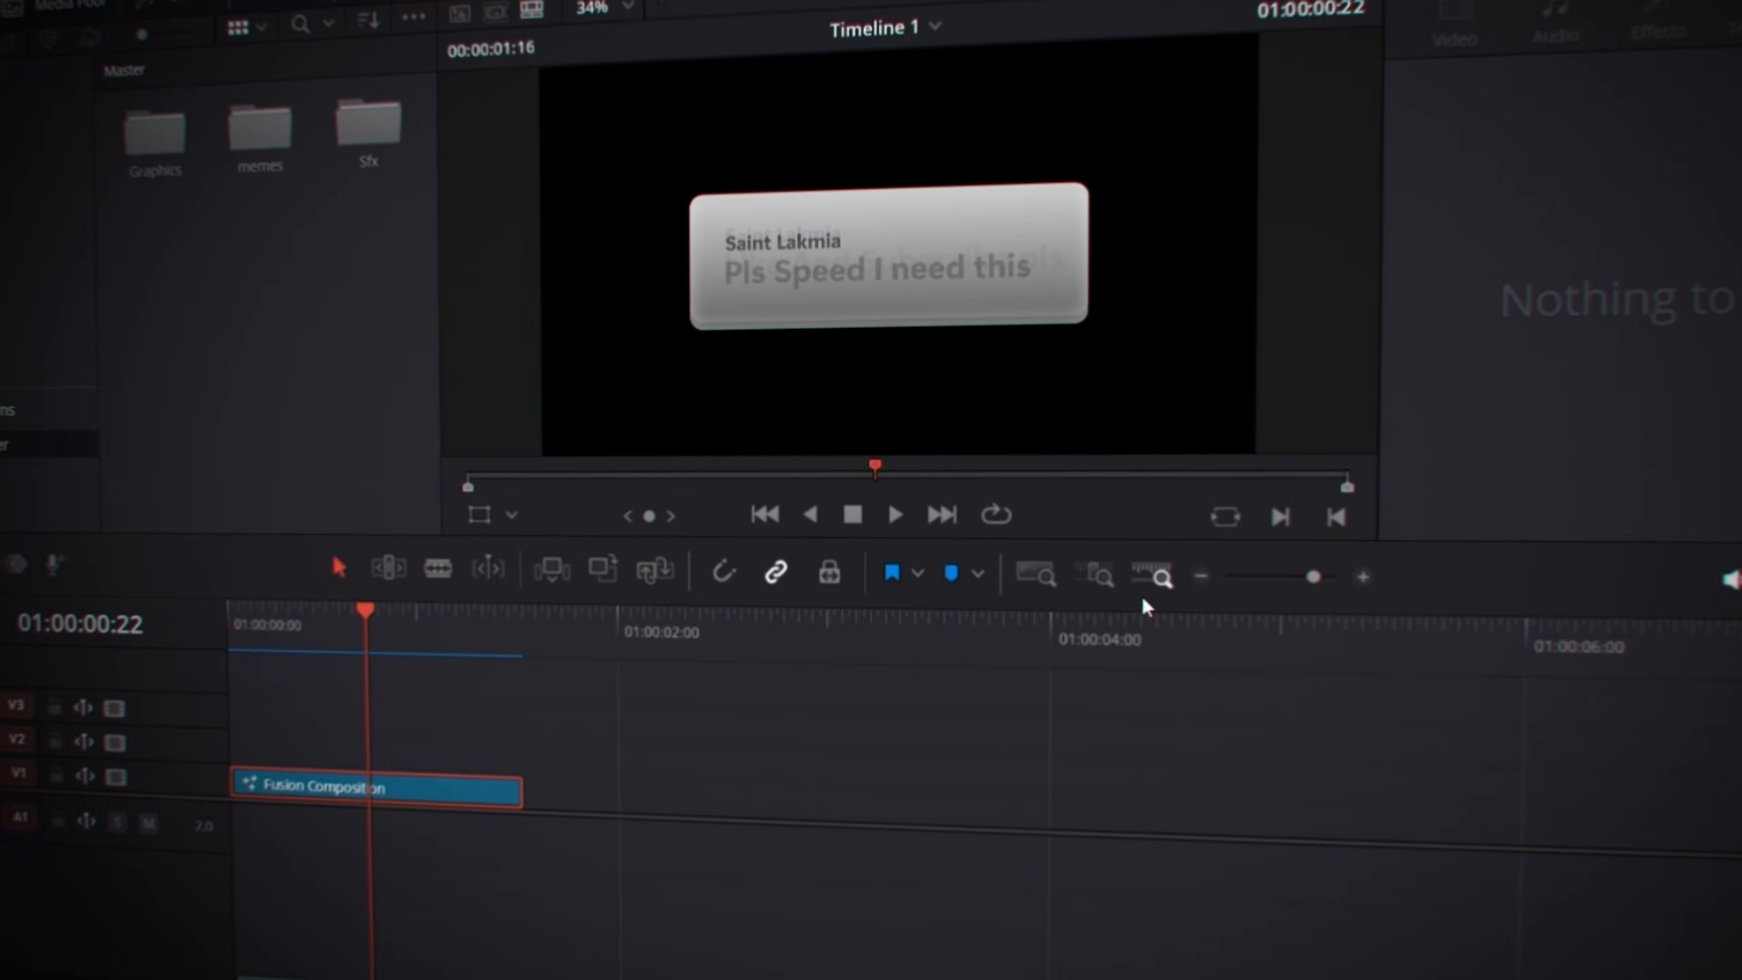